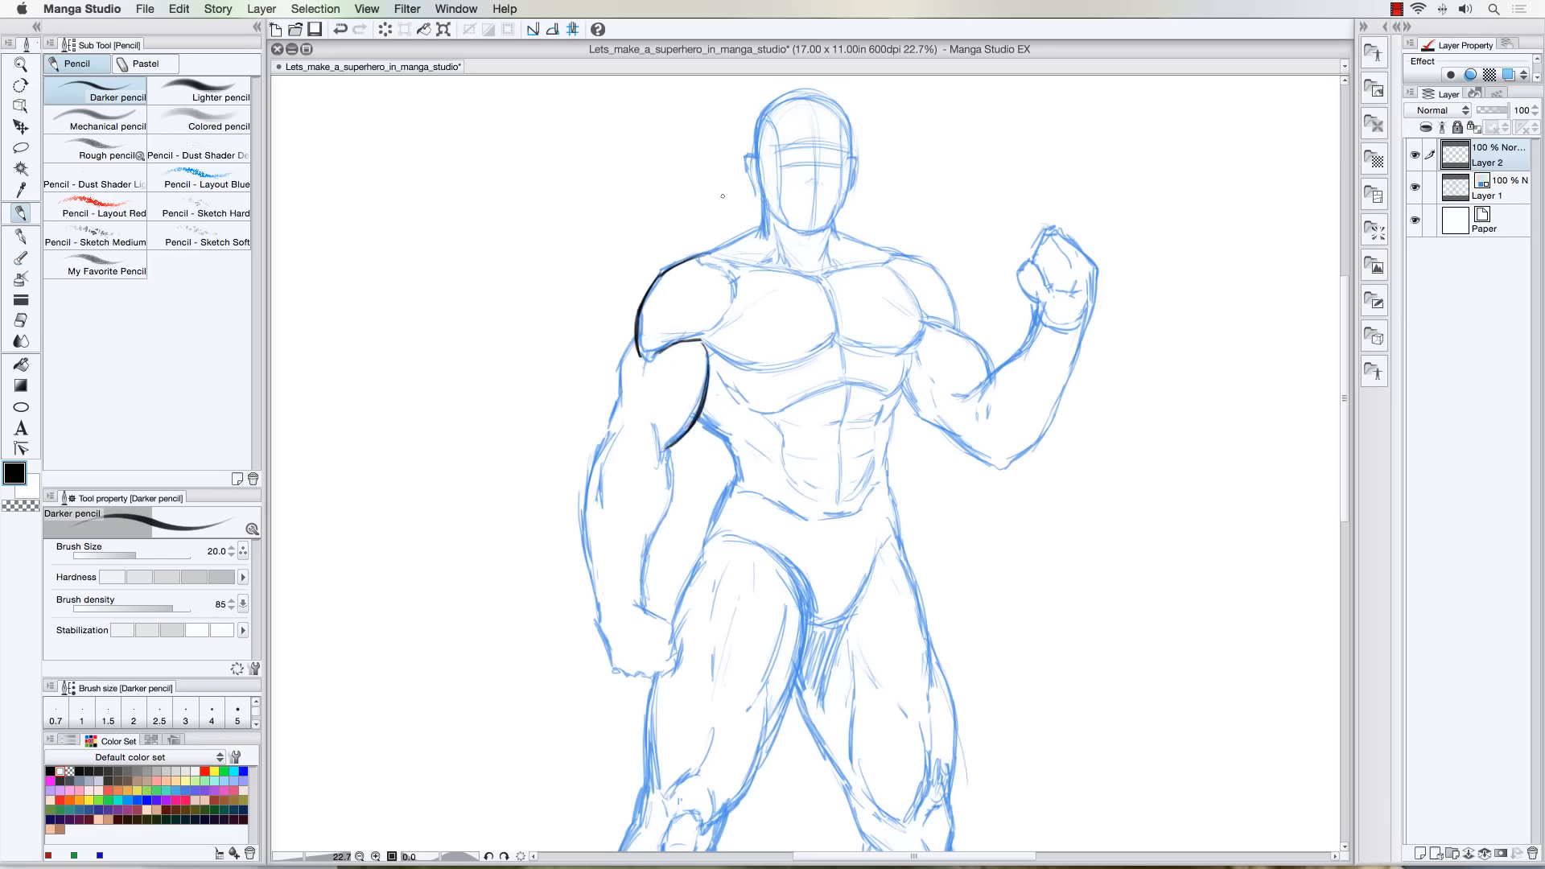
Trace the lowered arm in black over the blue sketch, including forearm muscle lines, wristband and clenched fist
mouse_move(635, 337)
mouse_down()
mouse_move(632, 338)
mouse_move(607, 429)
mouse_move(666, 449)
mouse_move(671, 492)
mouse_move(641, 600)
mouse_up()
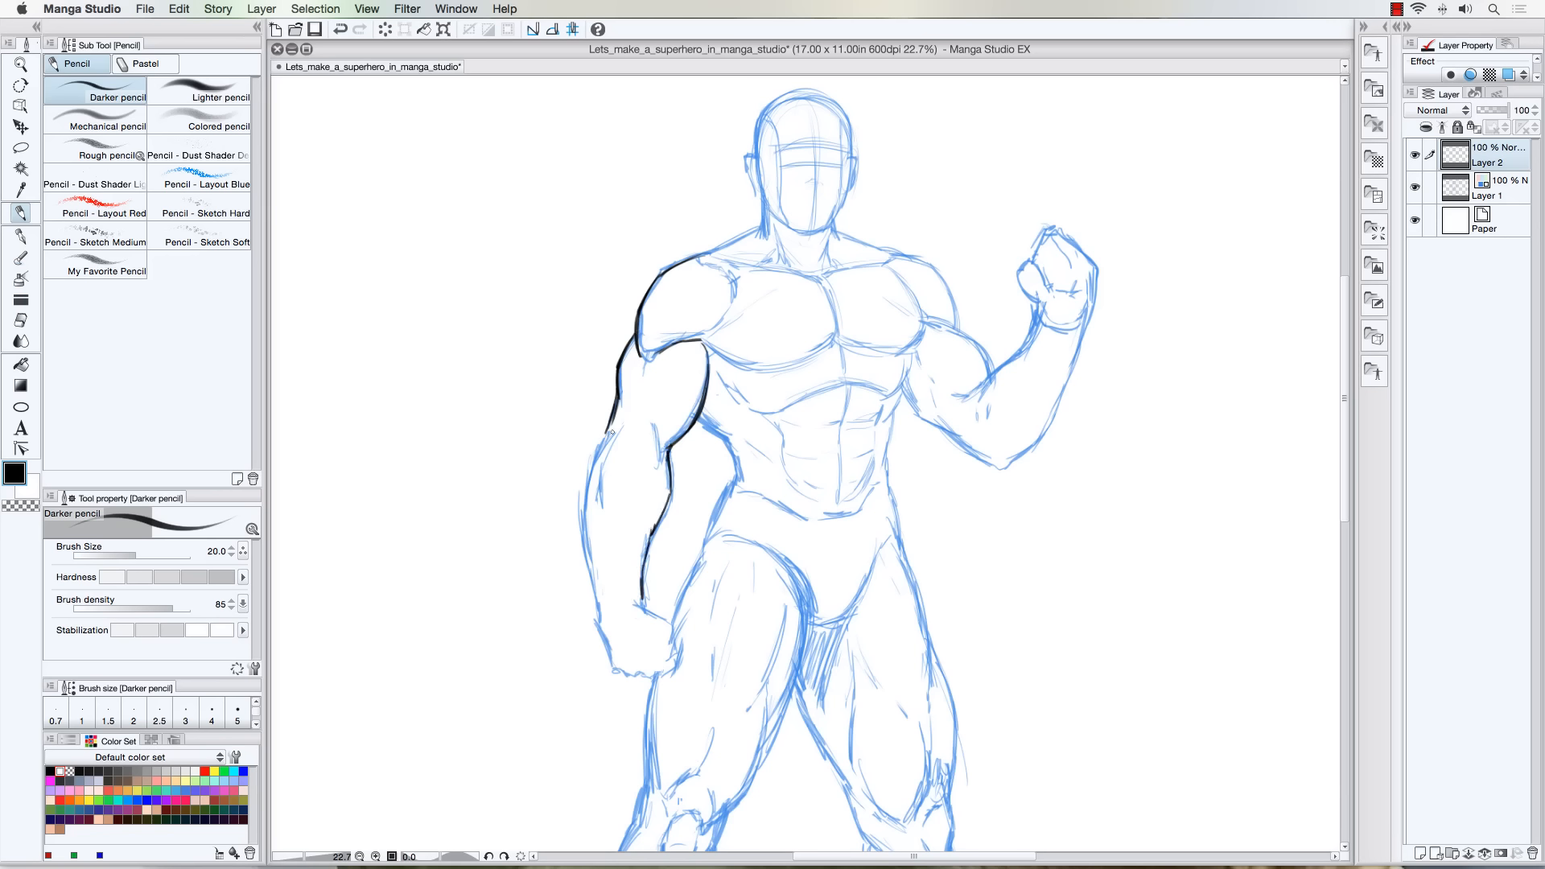
mouse_move(615, 431)
mouse_down()
mouse_move(613, 434)
mouse_move(594, 533)
mouse_up()
mouse_move(646, 426)
mouse_down()
mouse_move(652, 486)
mouse_move(658, 473)
mouse_up()
drag(609, 422, 590, 474)
mouse_move(598, 455)
mouse_down()
mouse_move(586, 536)
mouse_move(580, 495)
mouse_move(596, 598)
mouse_move(669, 615)
mouse_up()
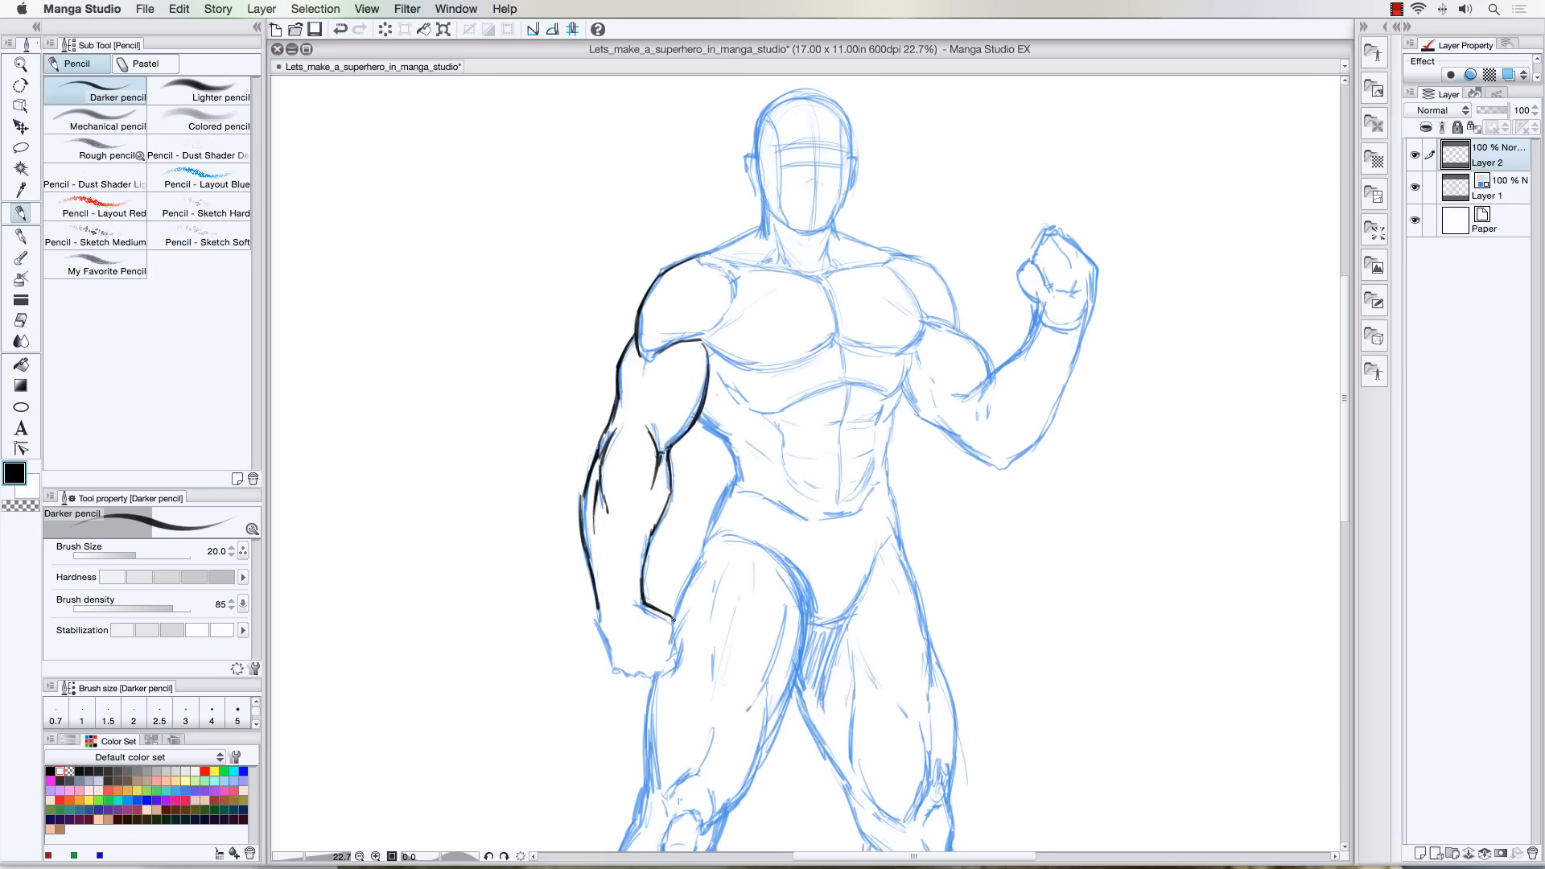
mouse_move(592, 600)
mouse_down()
mouse_move(675, 637)
mouse_move(663, 673)
mouse_move(610, 660)
mouse_move(604, 636)
mouse_move(628, 613)
mouse_move(605, 614)
mouse_move(603, 604)
mouse_up()
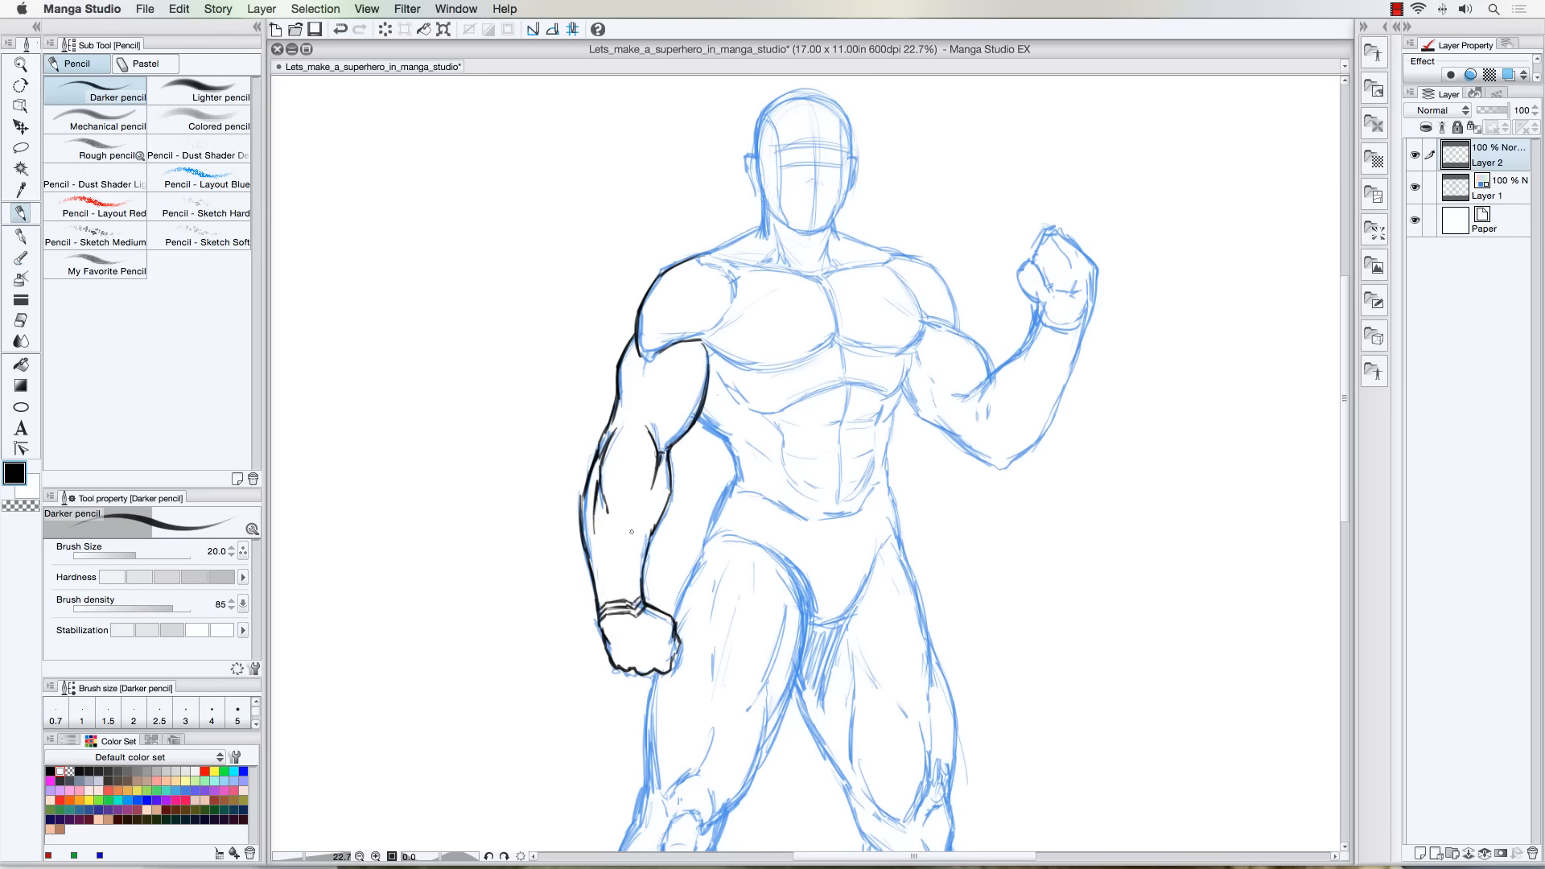
Draw double-line costume bands across the lowered arm's elbow, beneath its deltoid and around the shoulder edge
mouse_move(605, 440)
mouse_down()
mouse_move(660, 451)
mouse_move(610, 435)
mouse_move(615, 422)
mouse_move(606, 434)
mouse_move(640, 405)
mouse_move(664, 443)
mouse_up()
drag(652, 359, 701, 339)
drag(664, 349, 697, 330)
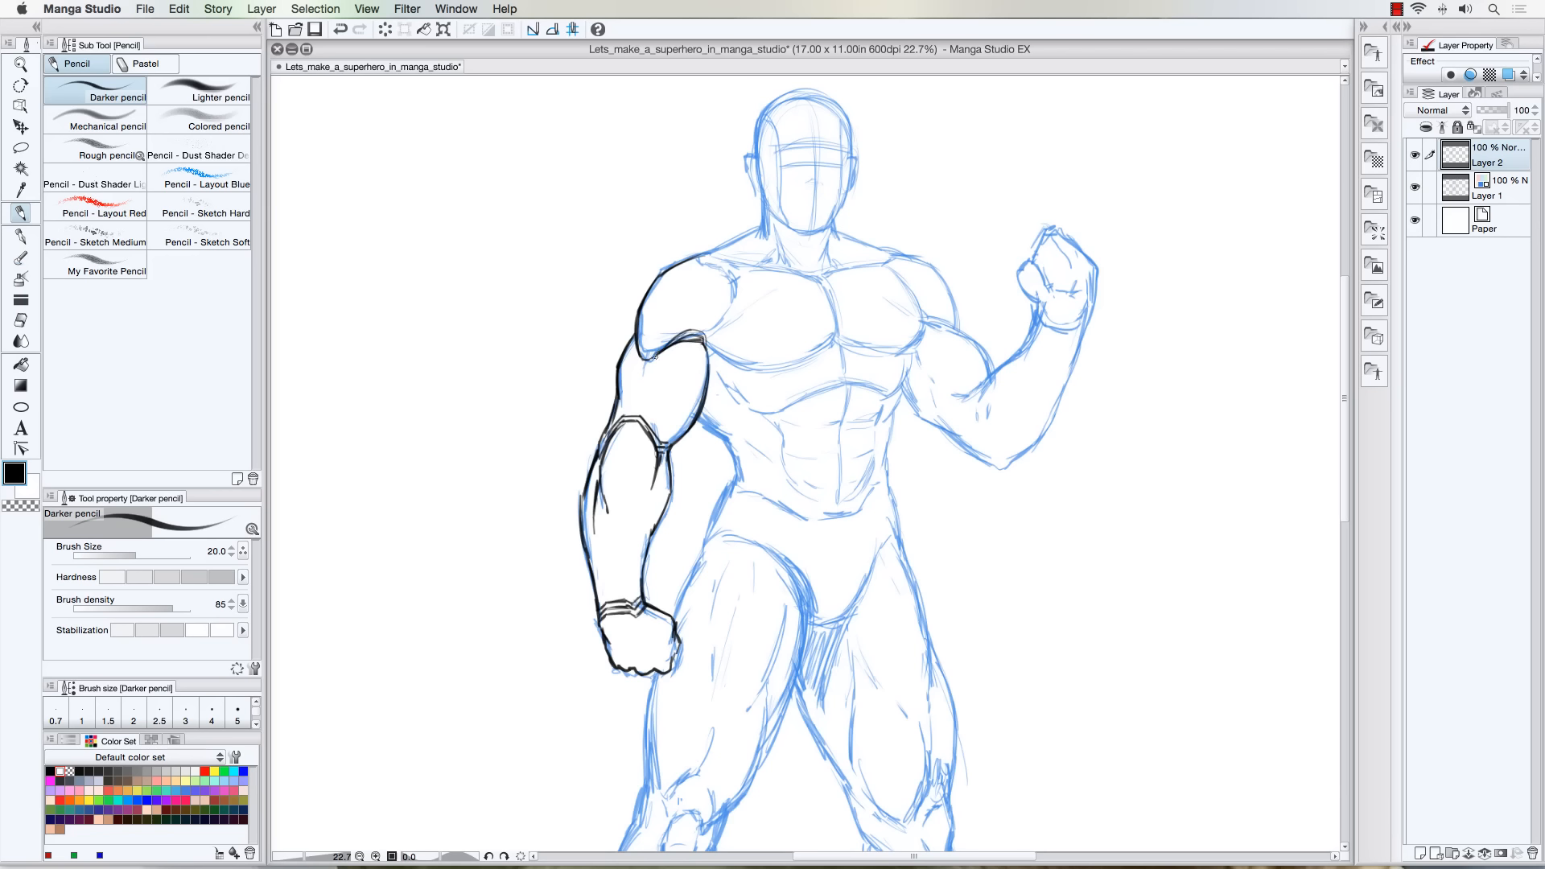
mouse_move(650, 362)
mouse_down()
mouse_move(636, 367)
mouse_move(664, 352)
mouse_up()
mouse_move(709, 264)
mouse_down()
mouse_move(741, 278)
mouse_move(708, 336)
mouse_move(742, 270)
mouse_move(703, 260)
mouse_move(730, 256)
mouse_move(742, 288)
mouse_up()
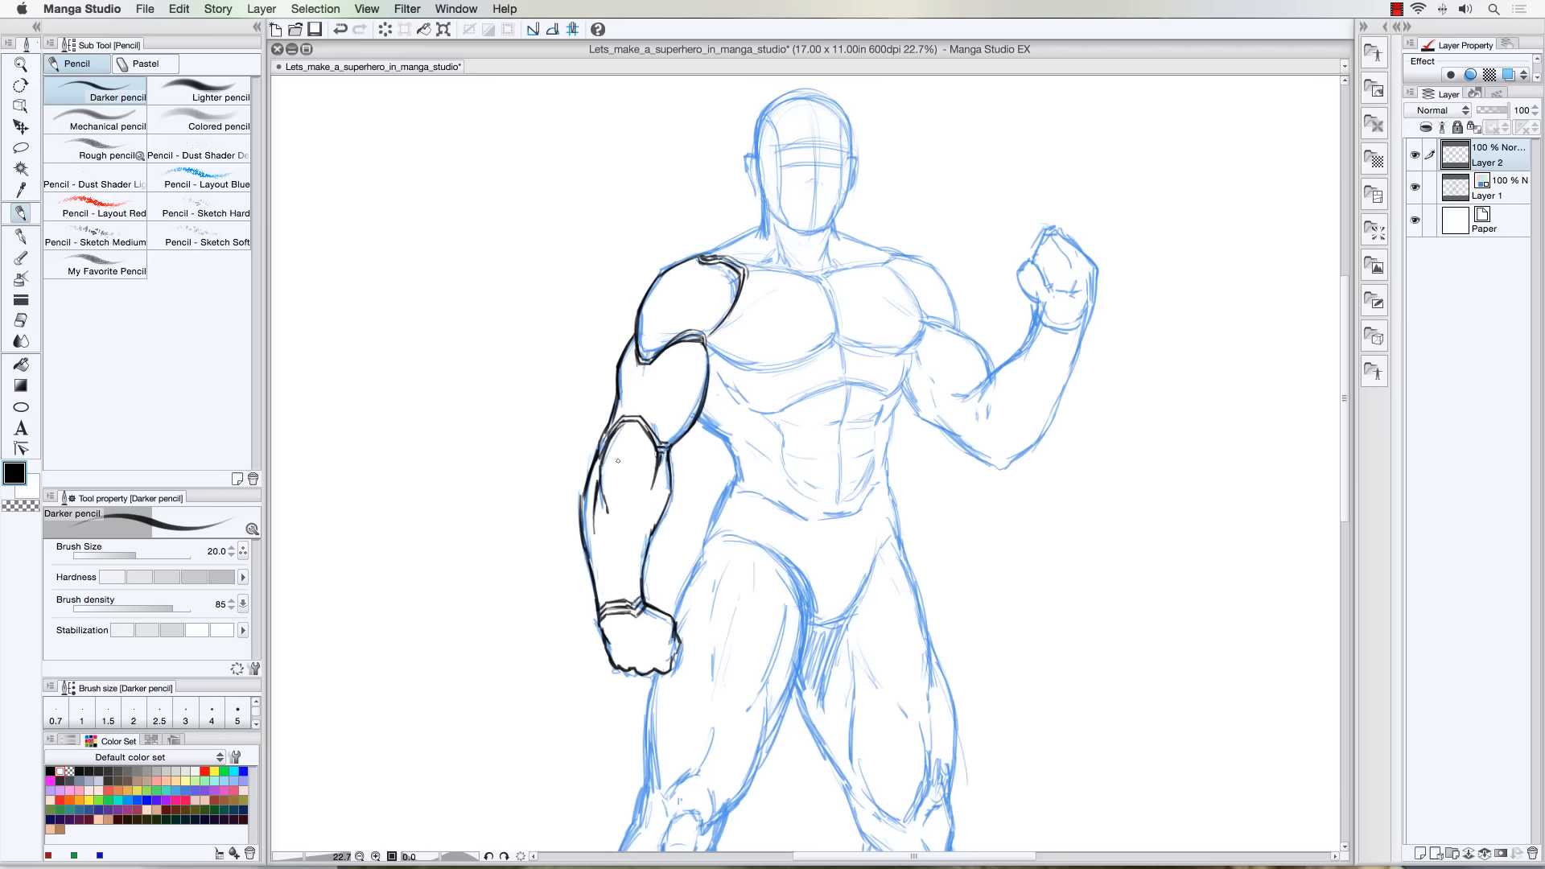
Add inner contour and panel lines to the forearm, elbow, biceps and shoulder of the lowered arm
drag(647, 522, 640, 567)
mouse_move(651, 504)
mouse_down()
mouse_move(638, 593)
mouse_move(615, 450)
mouse_move(605, 603)
mouse_up()
mouse_move(612, 425)
mouse_down()
mouse_move(644, 409)
mouse_move(674, 443)
mouse_up()
drag(648, 364, 647, 378)
drag(658, 427, 698, 398)
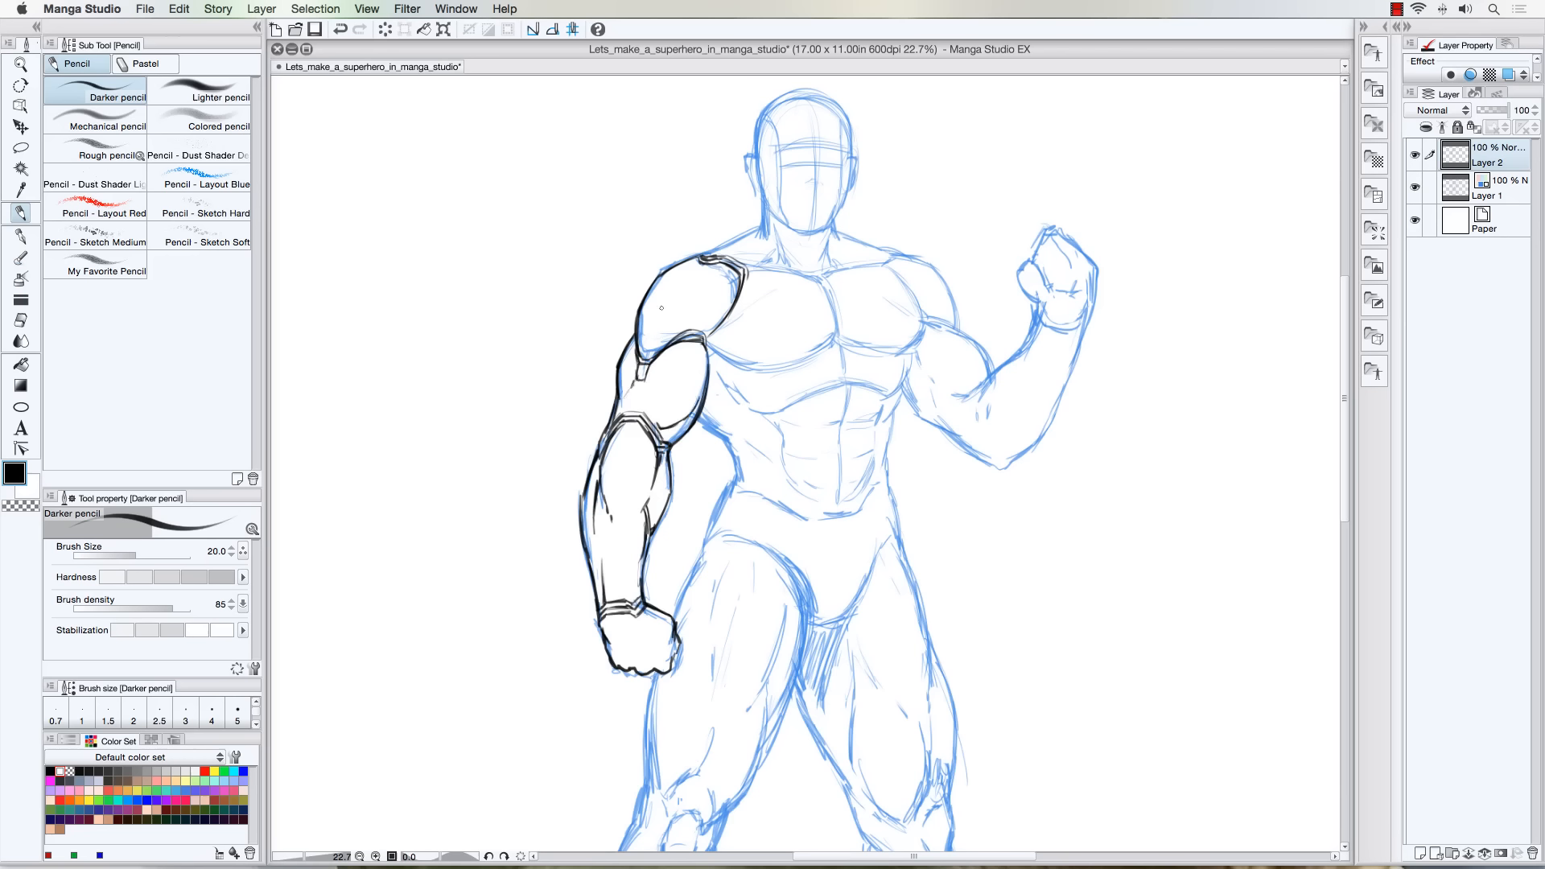
drag(645, 292, 656, 342)
Trace the waist beside the lowered arm, the chest's lower edge on that side, and the neck and jawline
mouse_move(697, 425)
mouse_down()
mouse_move(729, 439)
mouse_move(738, 469)
mouse_move(702, 554)
mouse_move(714, 545)
mouse_up()
drag(517, 355, 400, 403)
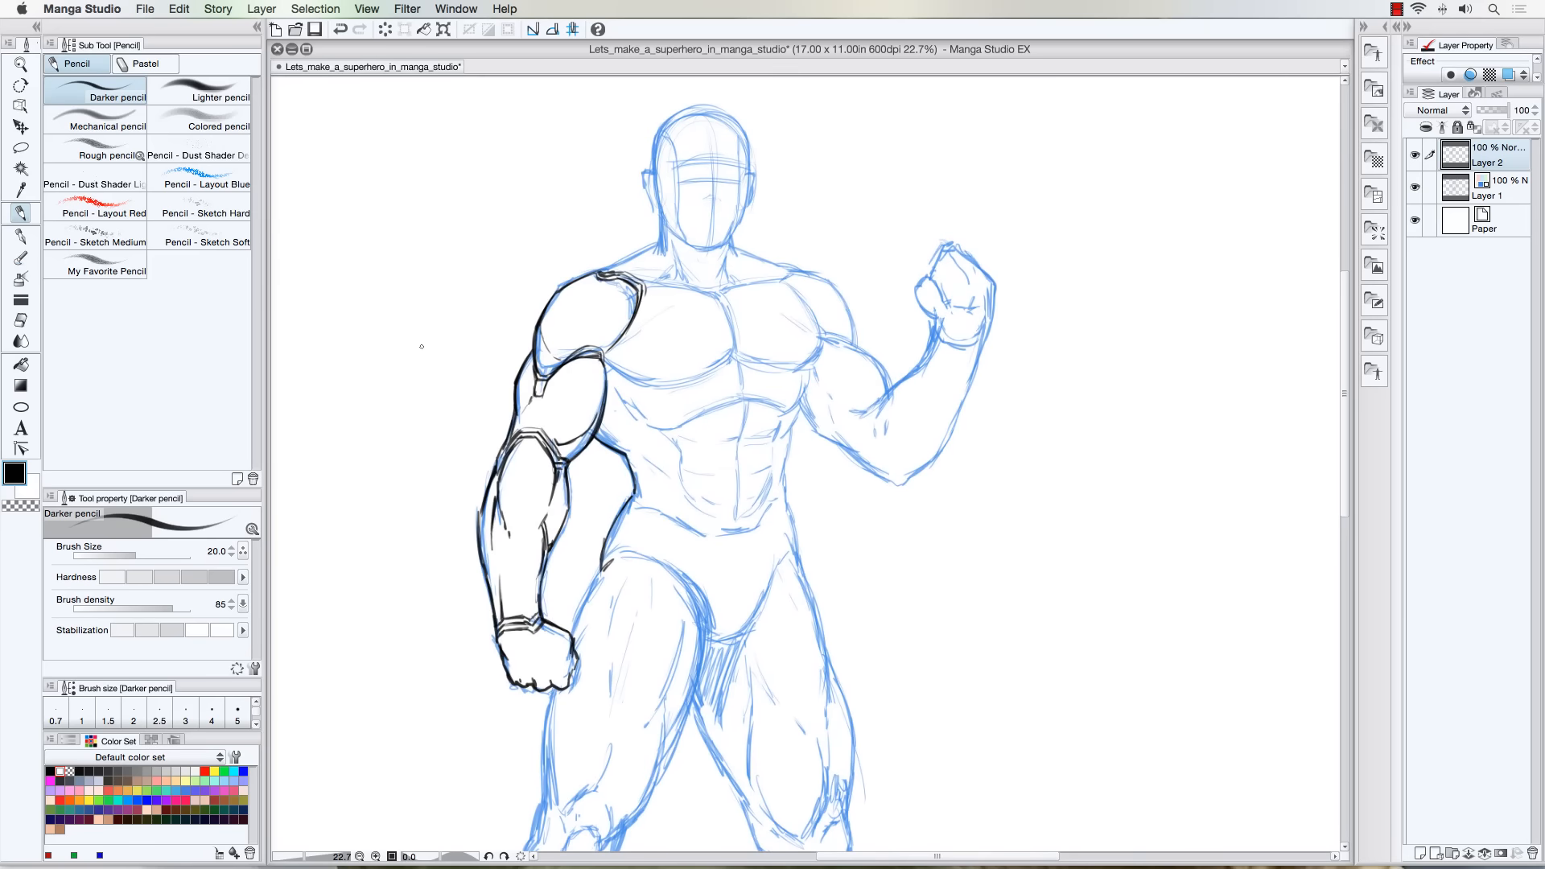
drag(601, 359, 652, 388)
mouse_move(598, 273)
mouse_down()
mouse_move(660, 240)
mouse_move(662, 219)
mouse_move(699, 249)
mouse_move(735, 234)
mouse_up()
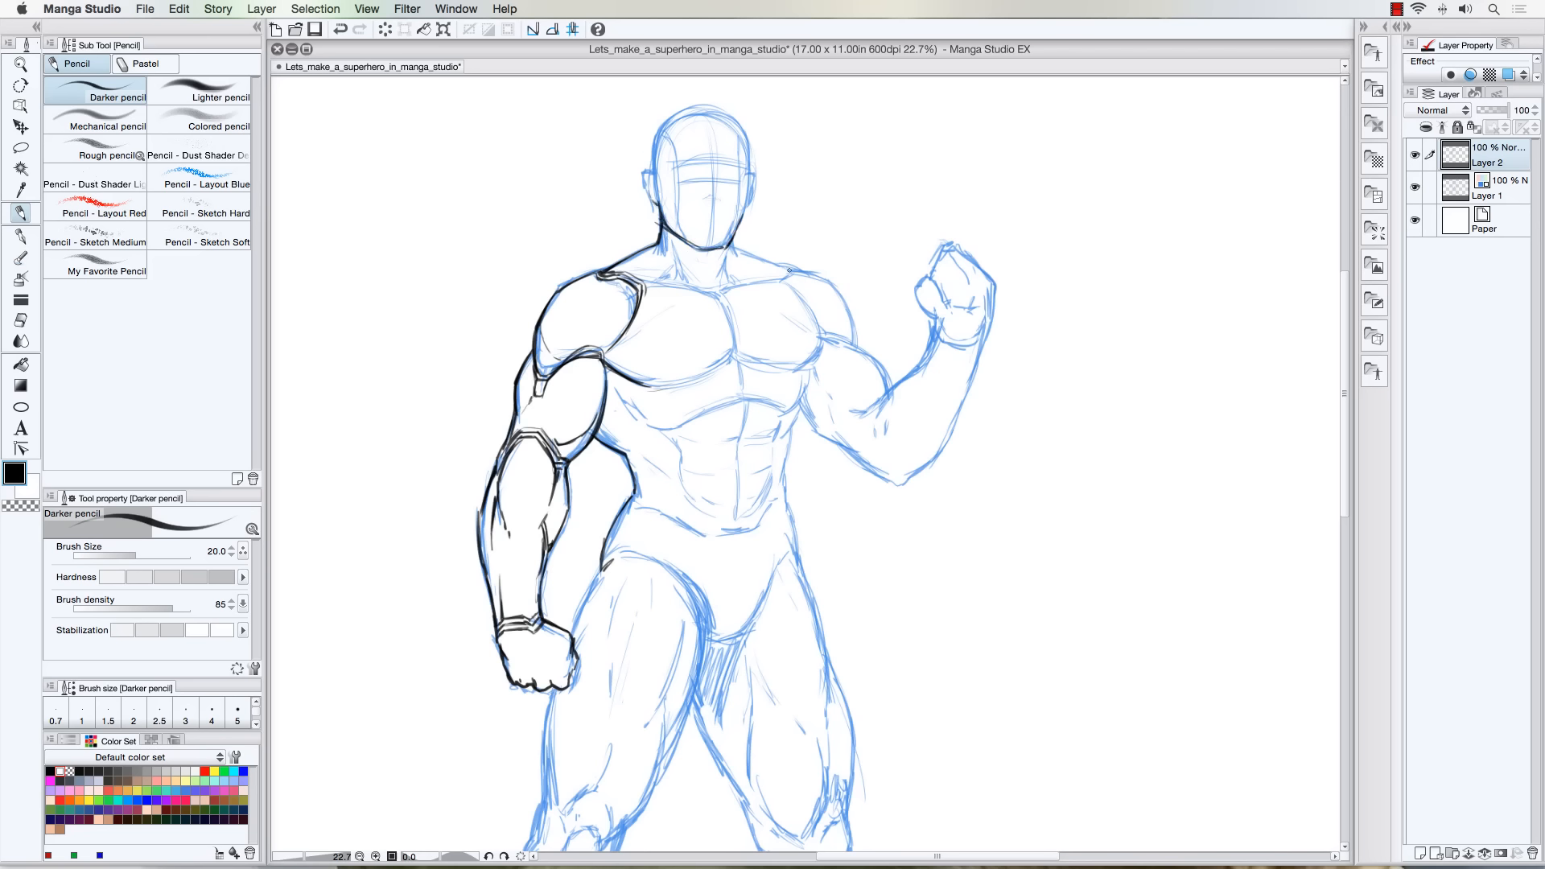
Trace the raised arm from shoulder to wrist and draw its clenched fist with fingers and thumb
mouse_move(789, 270)
mouse_down()
mouse_move(831, 280)
mouse_move(797, 271)
mouse_move(828, 278)
mouse_move(811, 277)
mouse_move(853, 324)
mouse_move(841, 293)
mouse_move(871, 356)
mouse_move(848, 339)
mouse_move(892, 388)
mouse_up()
mouse_move(800, 402)
mouse_down()
mouse_move(811, 429)
mouse_move(896, 483)
mouse_move(927, 465)
mouse_up()
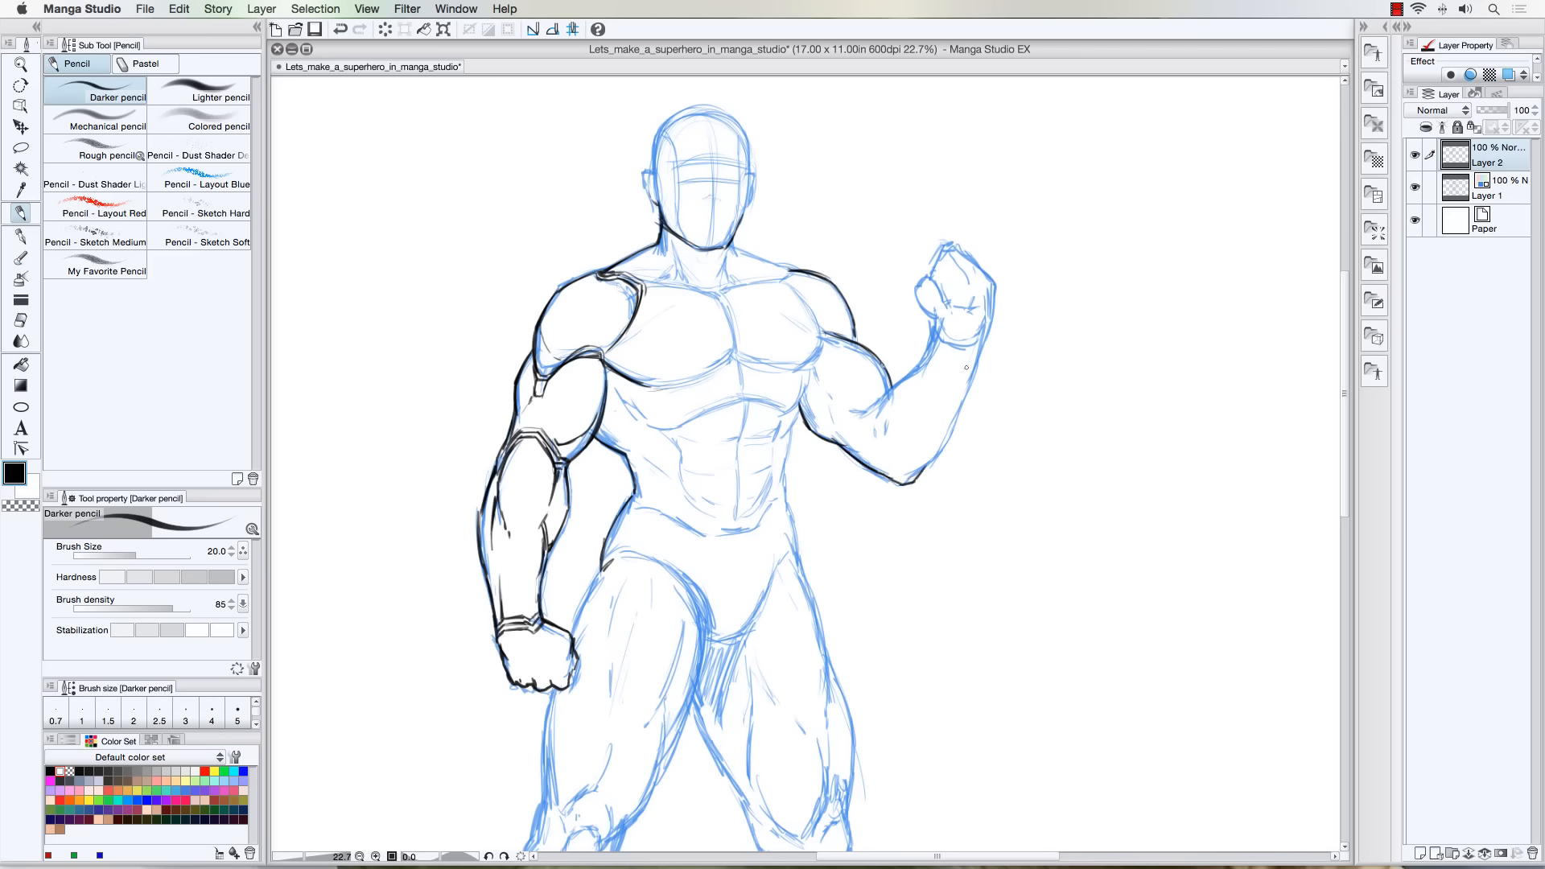
mouse_move(891, 384)
mouse_down()
mouse_move(938, 329)
mouse_move(978, 368)
mouse_move(965, 417)
mouse_up()
mouse_move(983, 355)
mouse_down()
mouse_move(940, 454)
mouse_move(951, 445)
mouse_move(916, 469)
mouse_up()
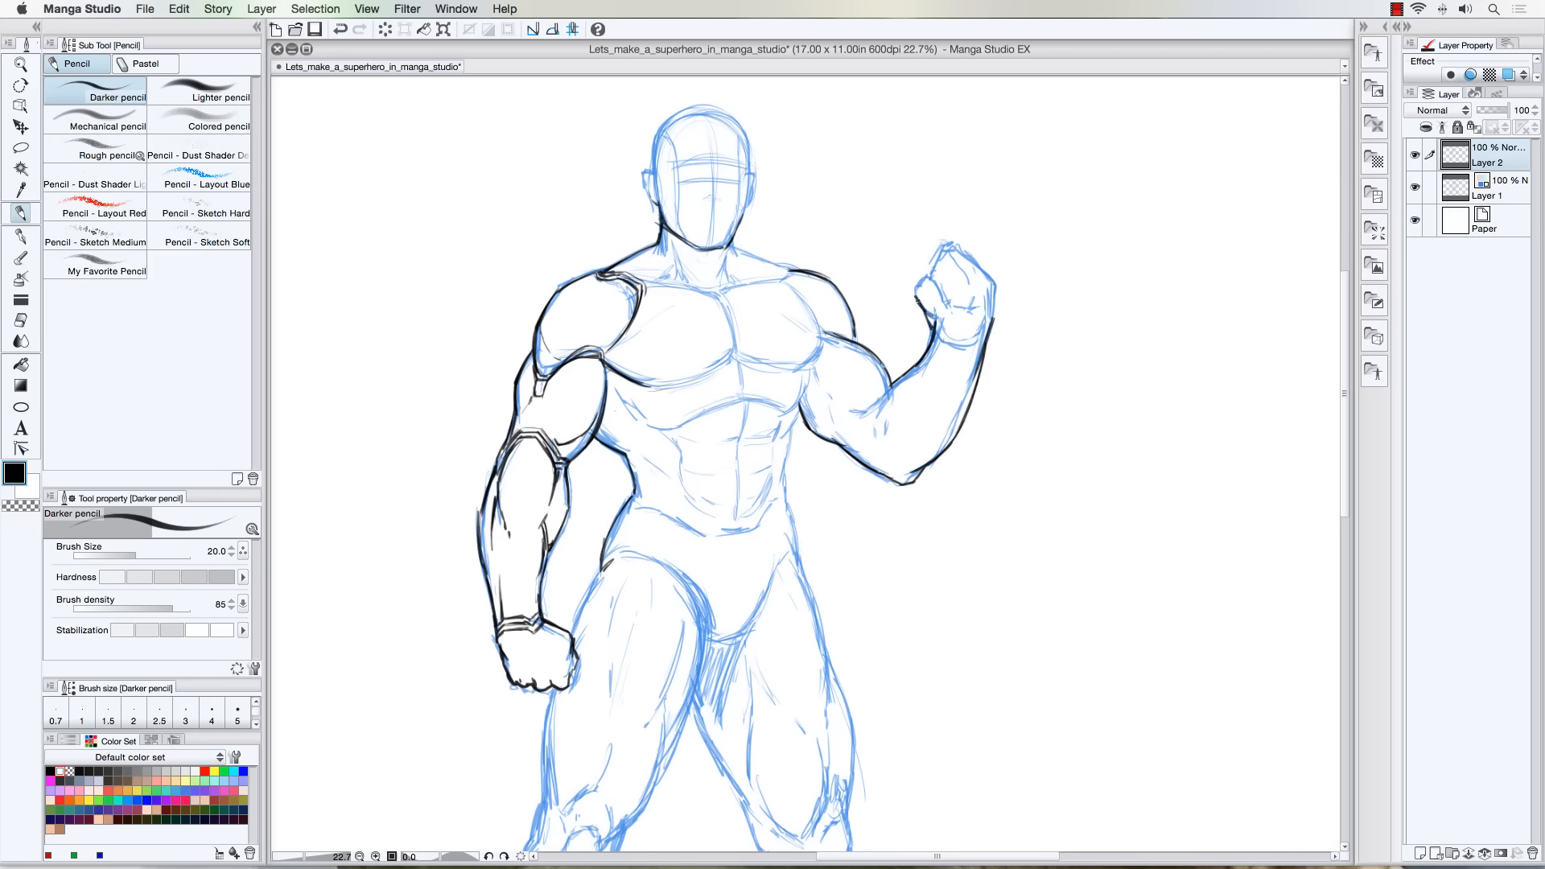
mouse_move(918, 303)
mouse_down()
mouse_move(922, 283)
mouse_move(937, 285)
mouse_move(936, 309)
mouse_move(946, 298)
mouse_move(943, 254)
mouse_move(974, 264)
mouse_move(998, 305)
mouse_move(992, 334)
mouse_move(954, 341)
mouse_move(971, 312)
mouse_move(952, 299)
mouse_move(974, 296)
mouse_move(948, 262)
mouse_move(948, 286)
mouse_up()
mouse_move(961, 272)
mouse_down()
mouse_move(960, 297)
mouse_move(973, 272)
mouse_move(931, 307)
mouse_move(945, 326)
mouse_up()
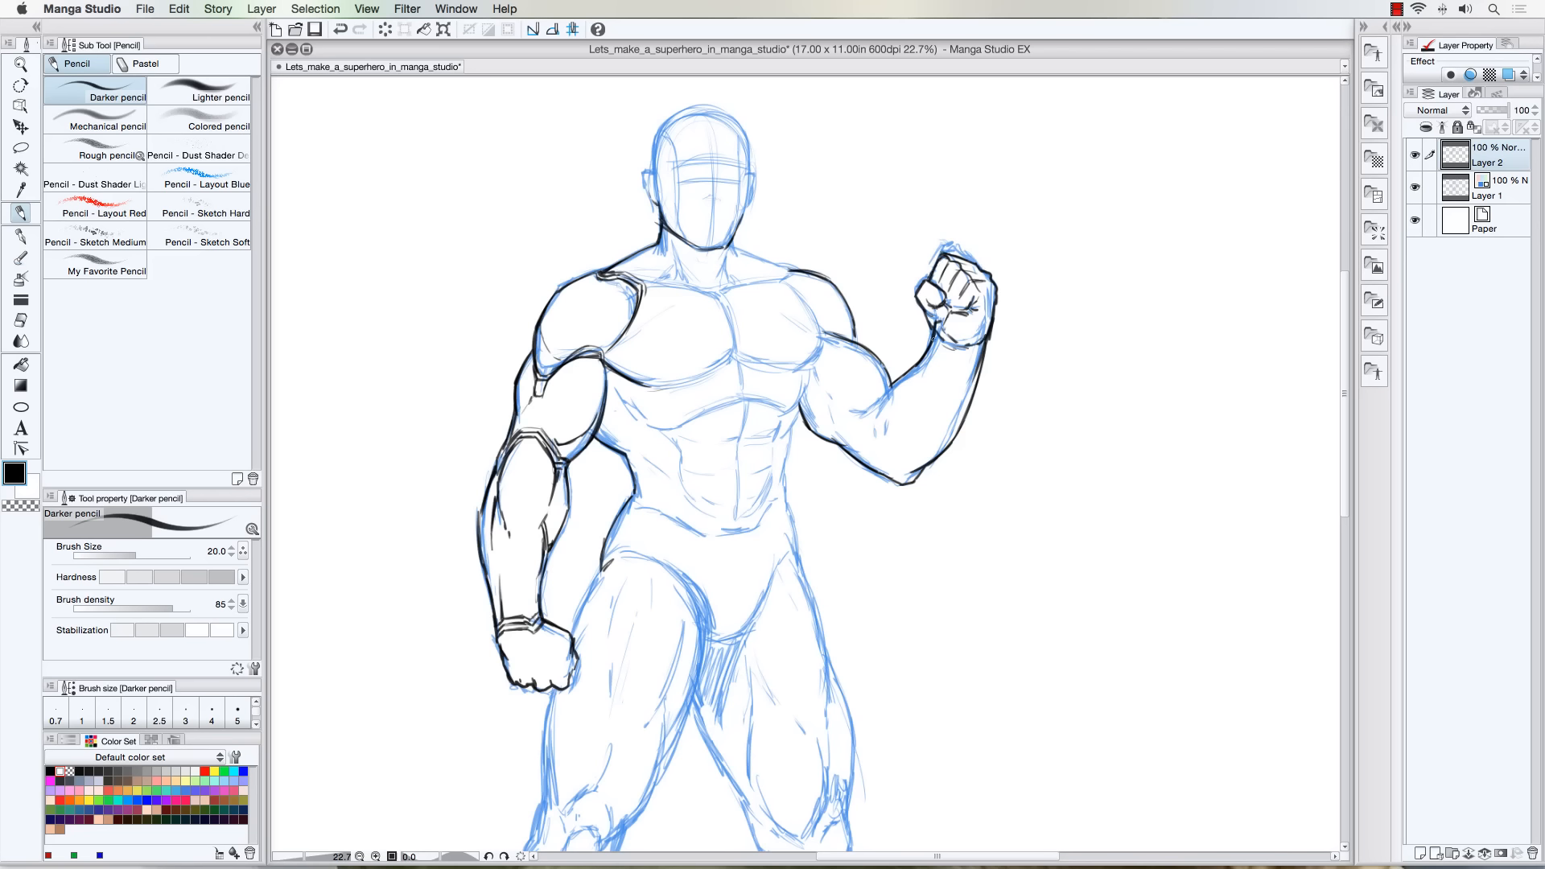
Trace the raised arm's inner biceps, the chest and waist on that side, and the hip and upper thigh creases
mouse_move(822, 337)
mouse_down()
mouse_move(804, 370)
mouse_move(818, 320)
mouse_move(823, 391)
mouse_move(877, 418)
mouse_up()
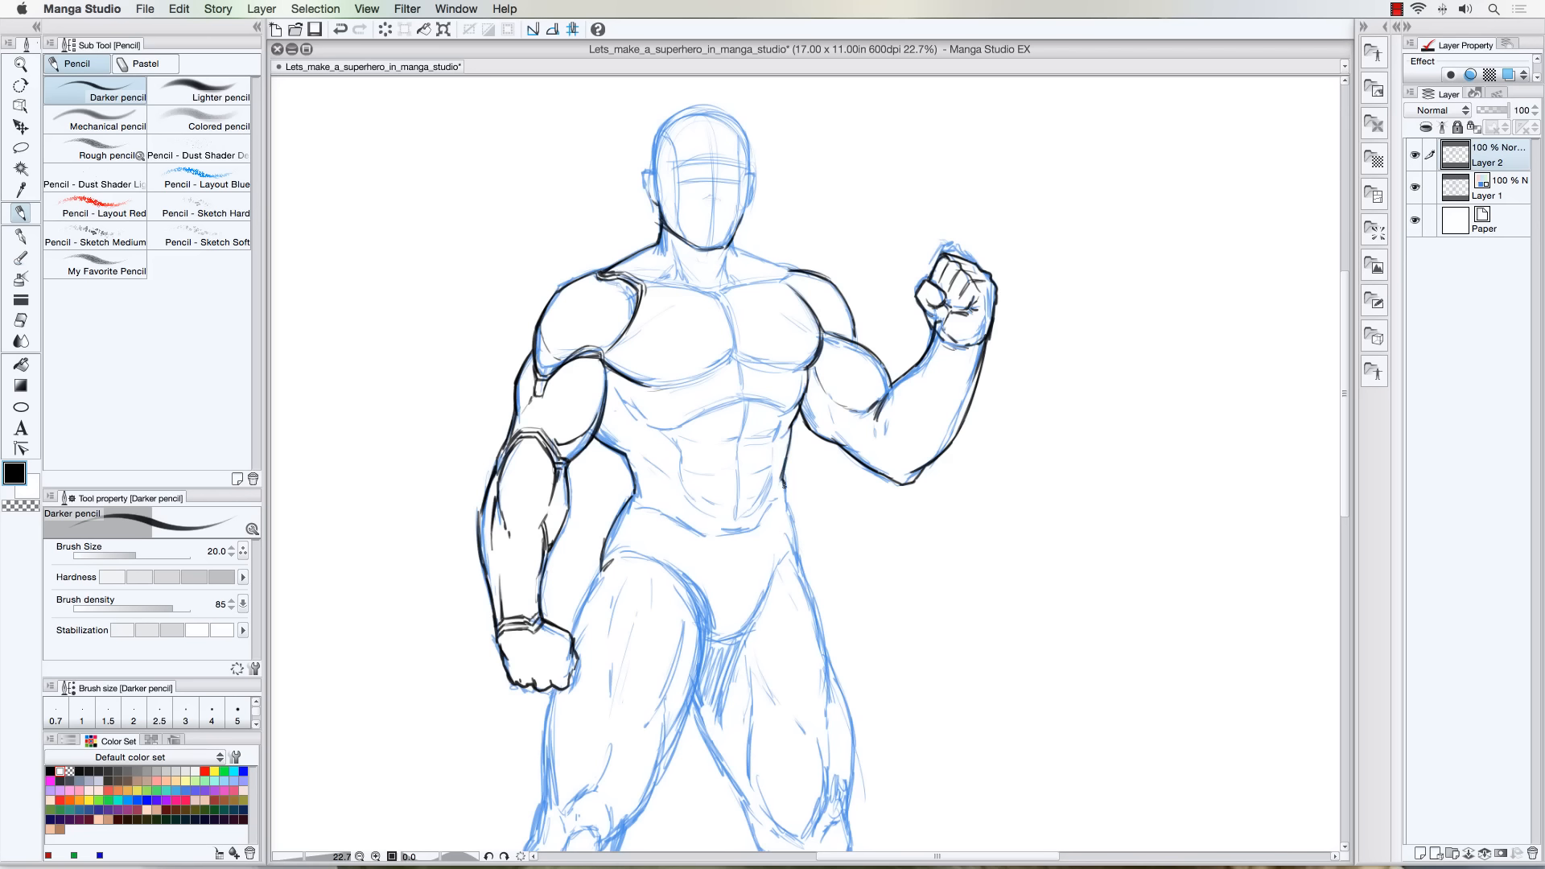
mouse_move(783, 492)
mouse_down()
mouse_move(795, 548)
mouse_move(790, 518)
mouse_move(764, 593)
mouse_up()
drag(631, 550, 695, 600)
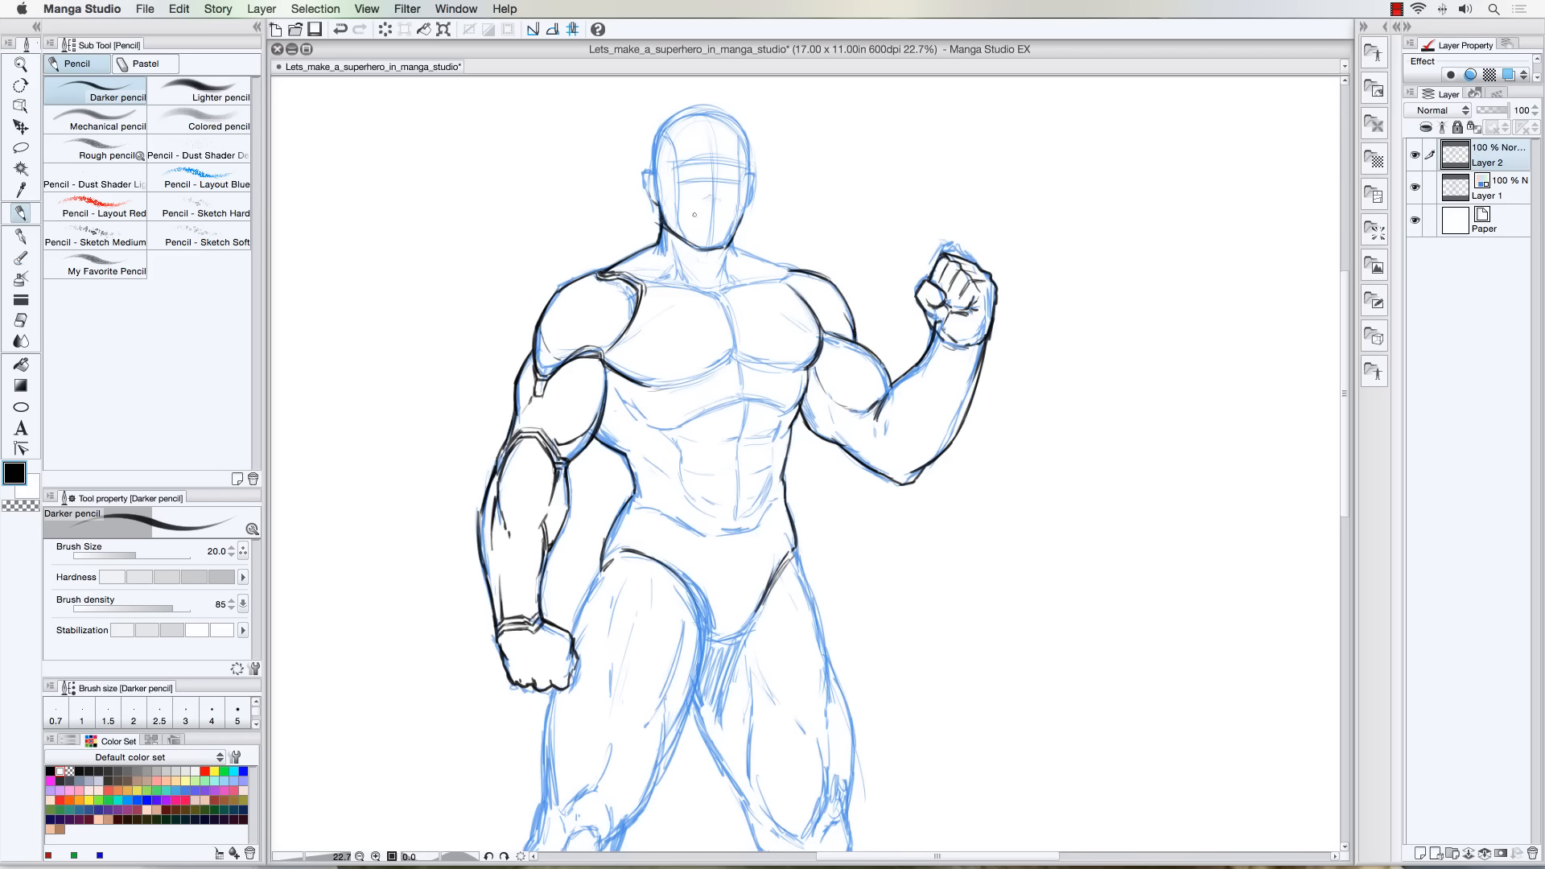
Trace the collar line, both pectorals with the centre divide, and the arched rib cage line
drag(722, 248, 793, 273)
mouse_move(807, 387)
mouse_down()
mouse_move(828, 401)
mouse_move(815, 369)
mouse_move(850, 413)
mouse_move(840, 422)
mouse_up()
mouse_move(738, 400)
mouse_down()
mouse_move(689, 422)
mouse_move(752, 401)
mouse_up()
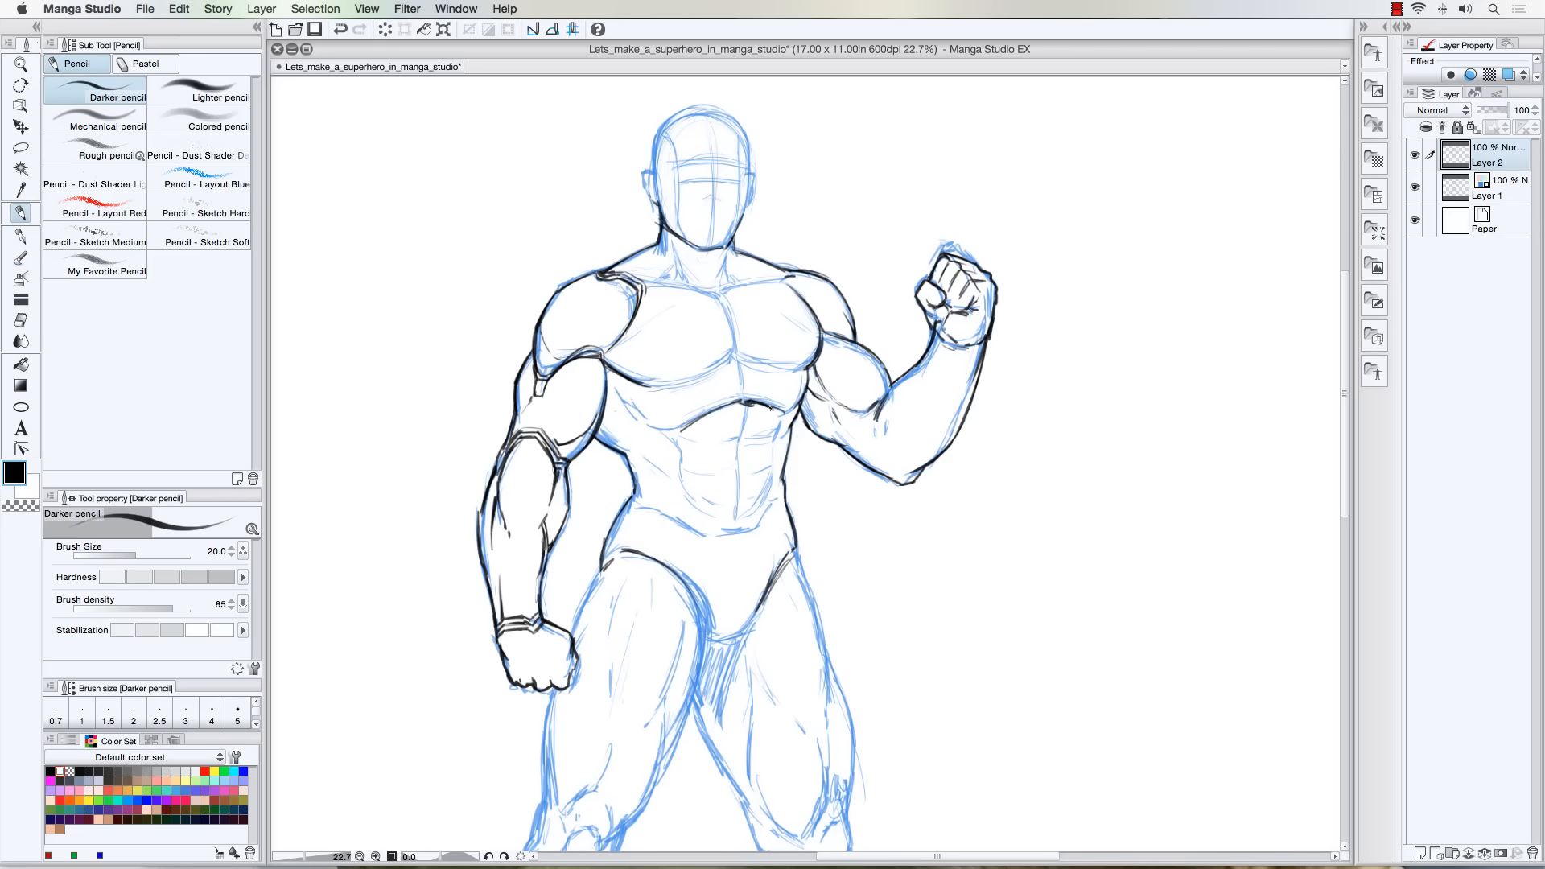
drag(673, 429, 682, 428)
drag(641, 281, 779, 280)
mouse_move(733, 356)
mouse_down()
mouse_move(673, 385)
mouse_move(799, 369)
mouse_up()
mouse_move(730, 307)
mouse_down()
mouse_move(735, 356)
mouse_move(734, 341)
mouse_up()
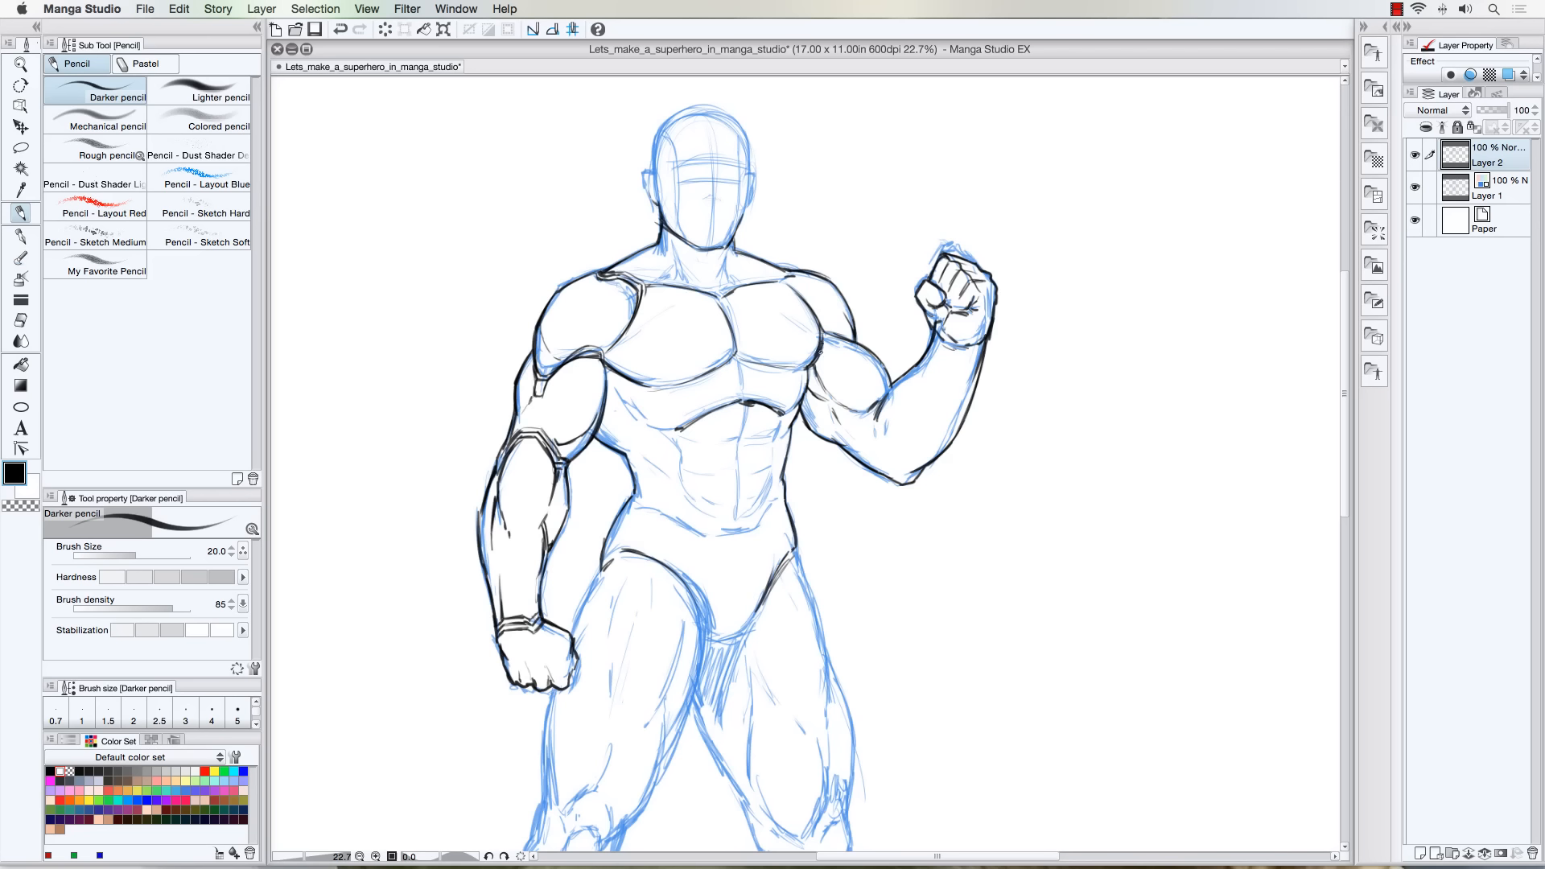
Add costume panel lines to the raised arm's biceps and forearm, plus bands at its wrist and shoulder
mouse_move(821, 351)
mouse_down()
mouse_move(853, 369)
mouse_move(856, 395)
mouse_up()
mouse_move(873, 415)
mouse_down()
mouse_move(870, 439)
mouse_move(882, 429)
mouse_move(894, 463)
mouse_move(867, 452)
mouse_up()
mouse_move(931, 347)
mouse_down()
mouse_move(988, 349)
mouse_move(953, 360)
mouse_move(981, 359)
mouse_up()
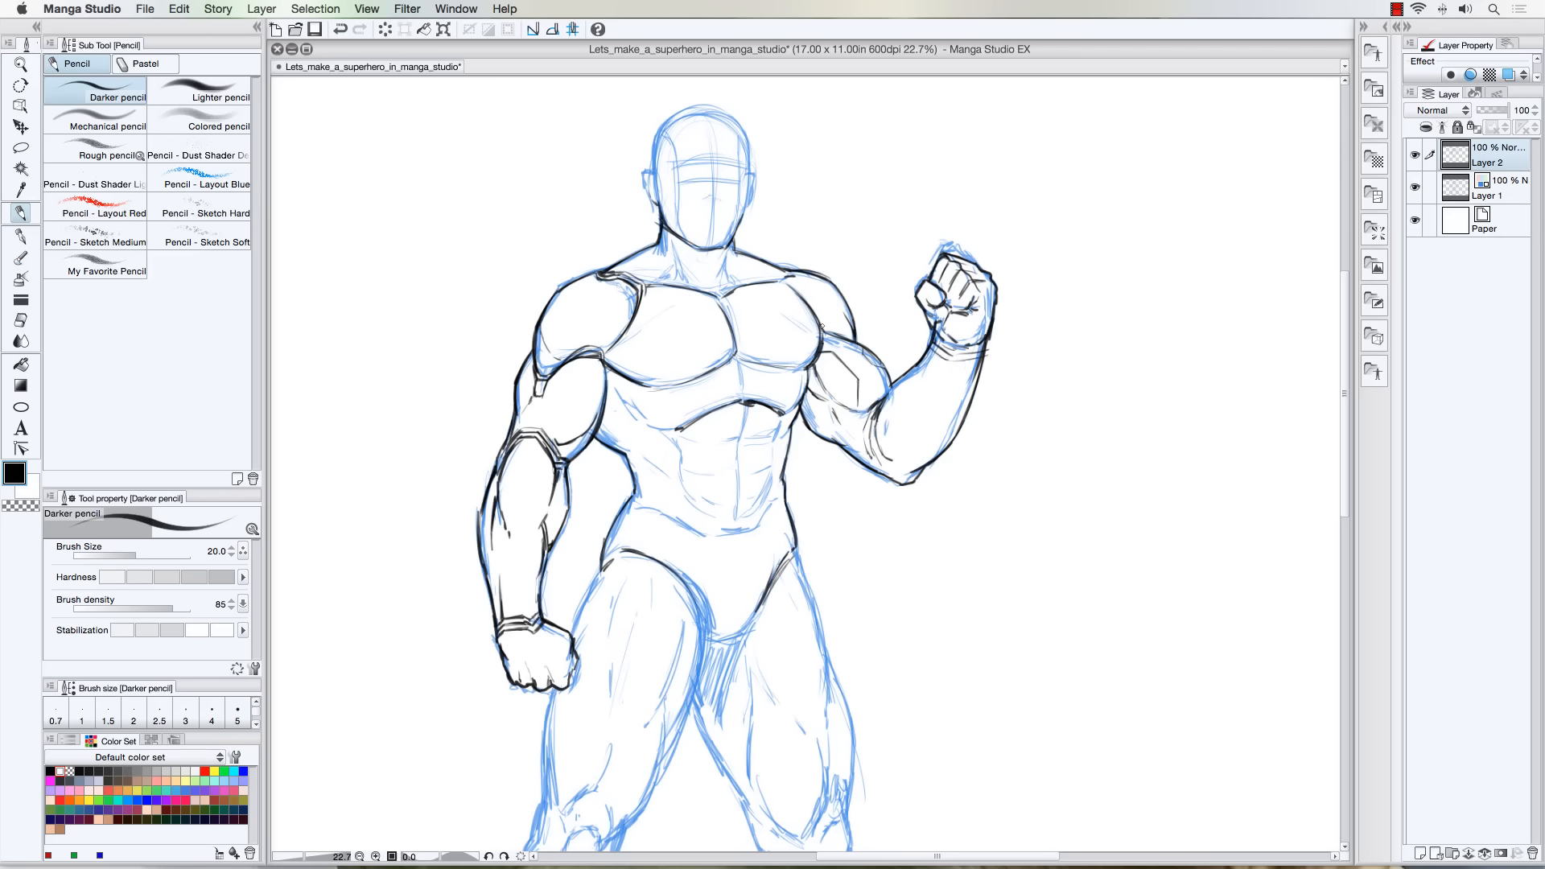
drag(814, 317, 855, 339)
mouse_move(780, 279)
mouse_down()
mouse_move(819, 323)
mouse_move(771, 267)
mouse_up()
mouse_move(882, 422)
mouse_down()
mouse_move(926, 382)
mouse_move(954, 439)
mouse_move(921, 465)
mouse_up()
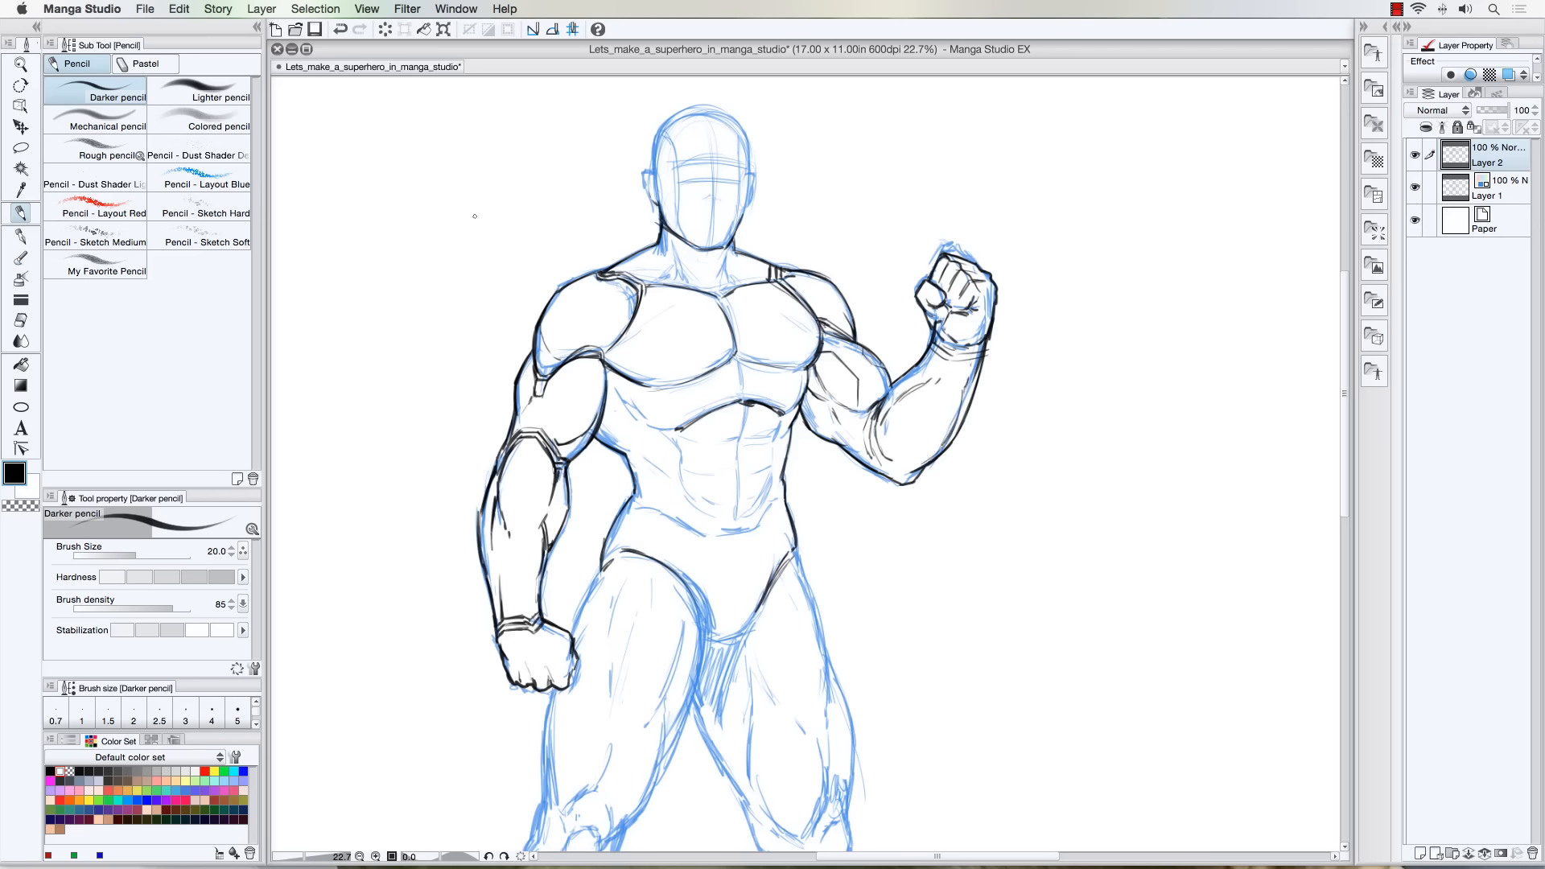
Draw the lower abdomen crease and the start of the abdominal centre line below the rib cage
mouse_move(642, 497)
mouse_down()
mouse_move(728, 529)
mouse_move(760, 524)
mouse_up()
drag(759, 518, 771, 504)
drag(744, 407, 738, 435)
With the brush size at 30, trace the outer thigh below the lowered fist and draw a layered, segmented knee guard
scroll(500, 421, down, 1)
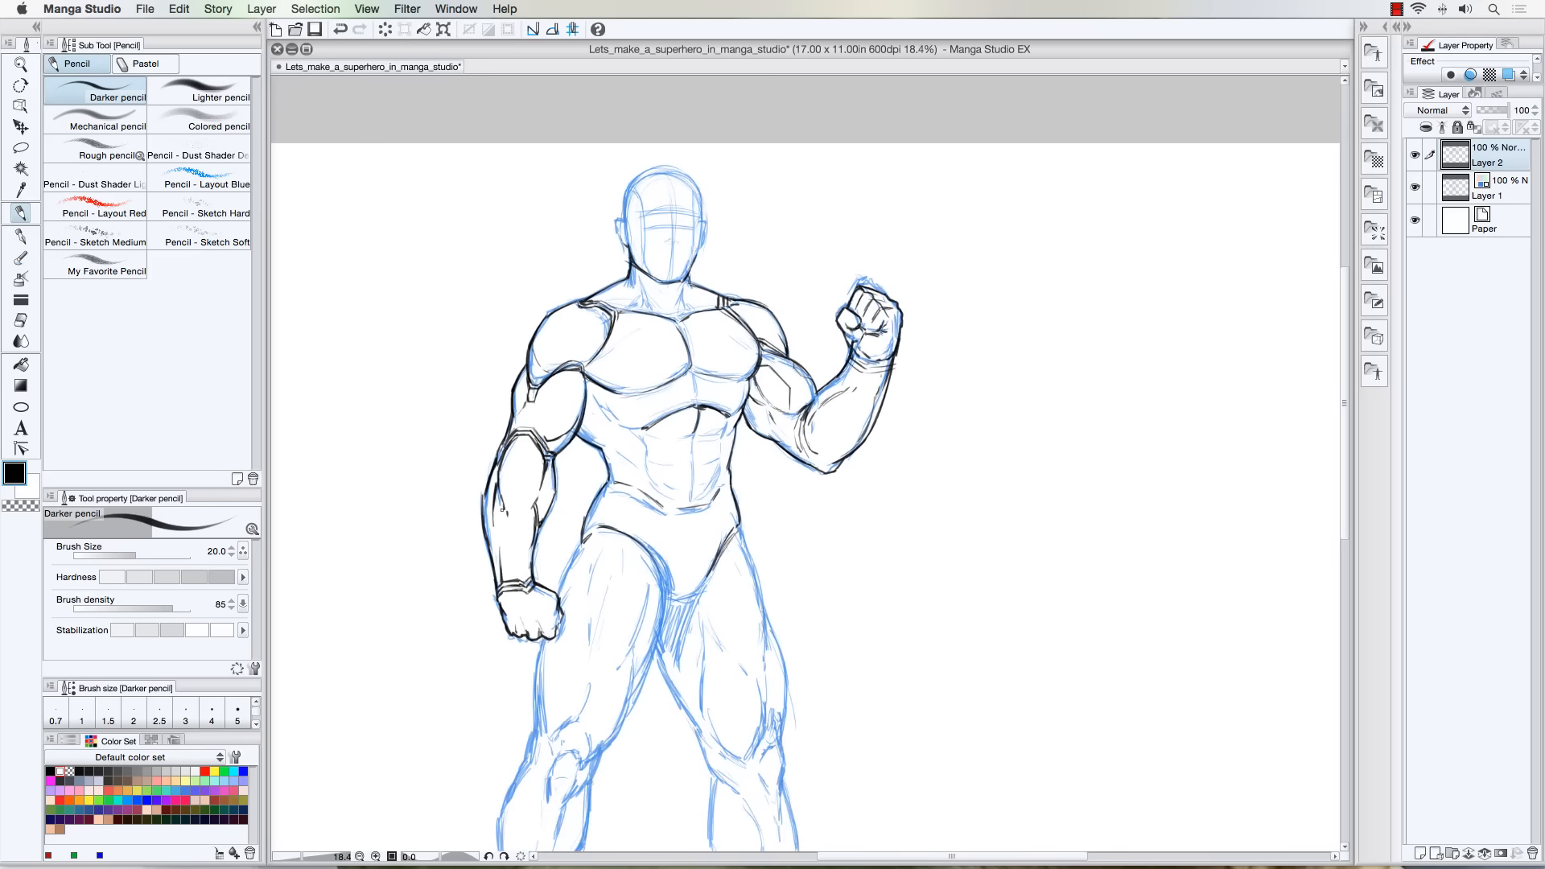
drag(462, 539, 505, 385)
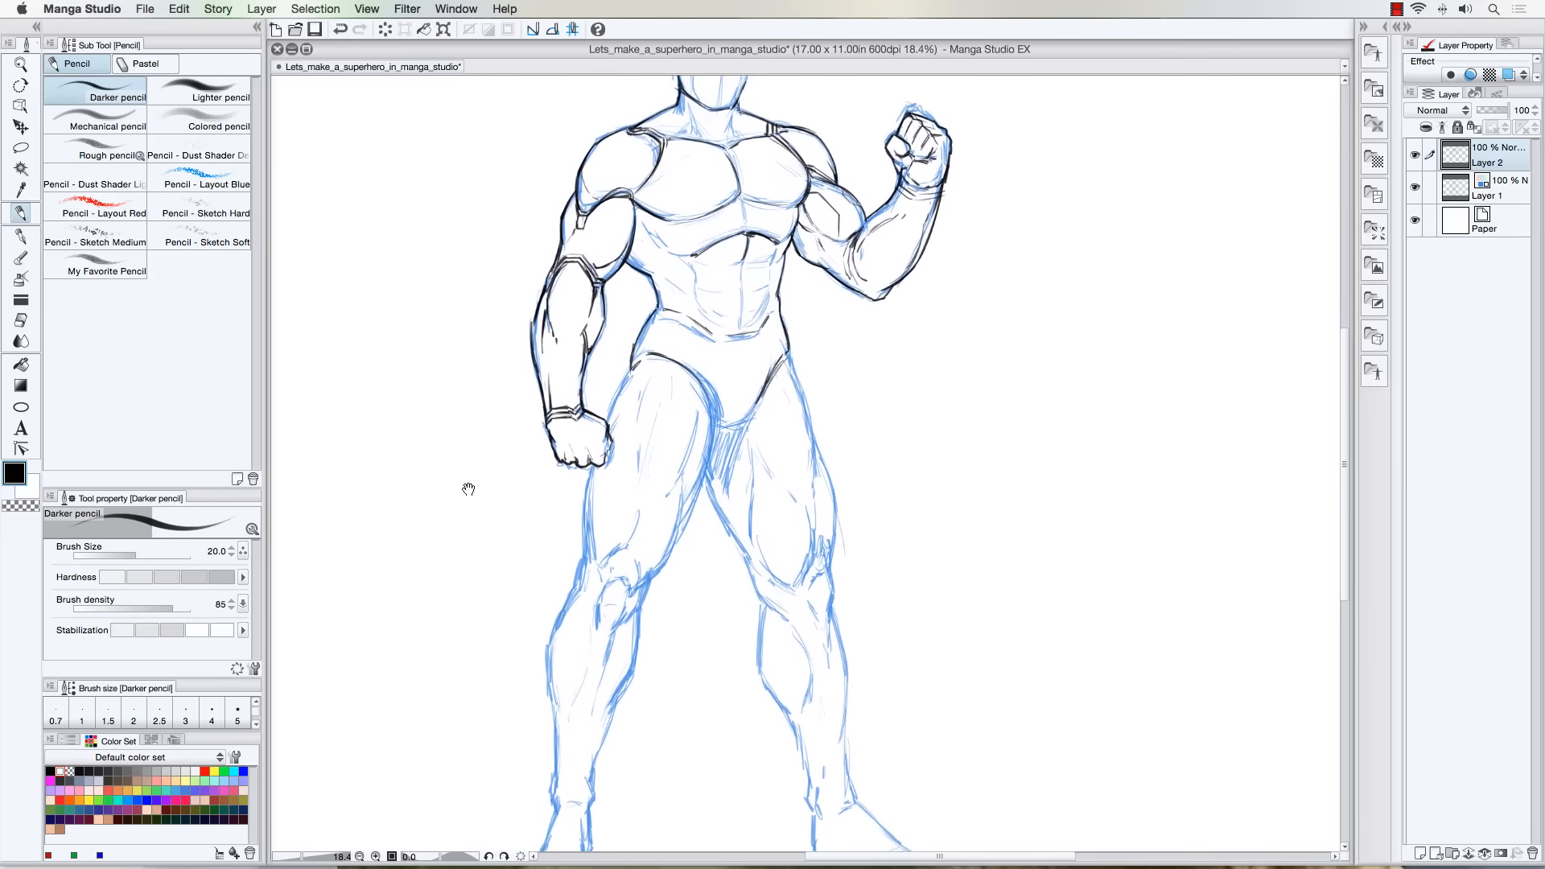
drag(469, 490, 472, 501)
scroll(455, 446, down, 1)
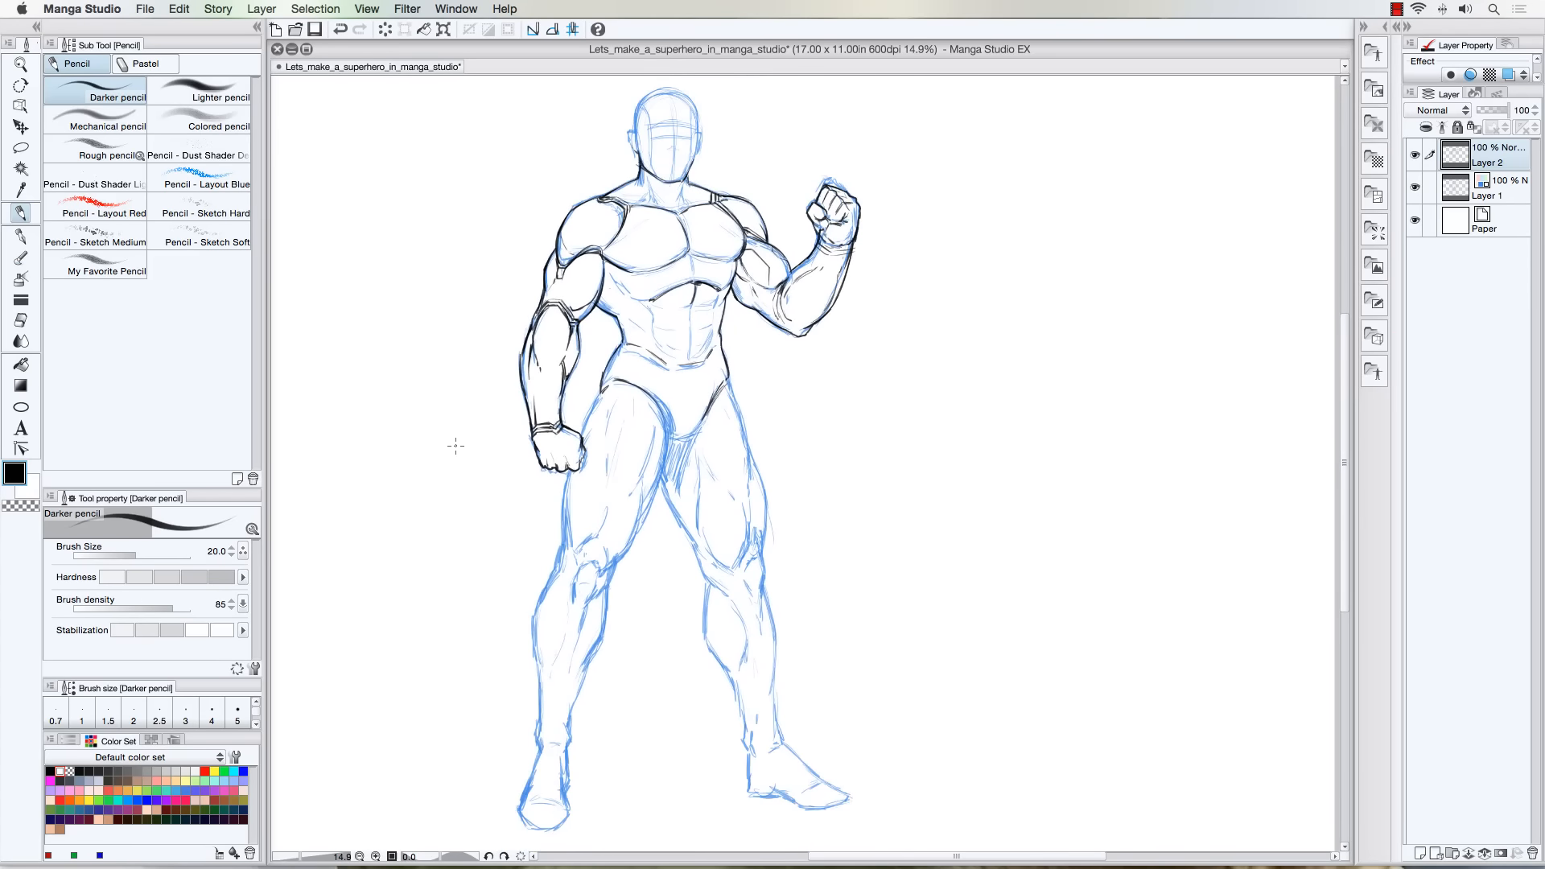
drag(454, 491, 461, 475)
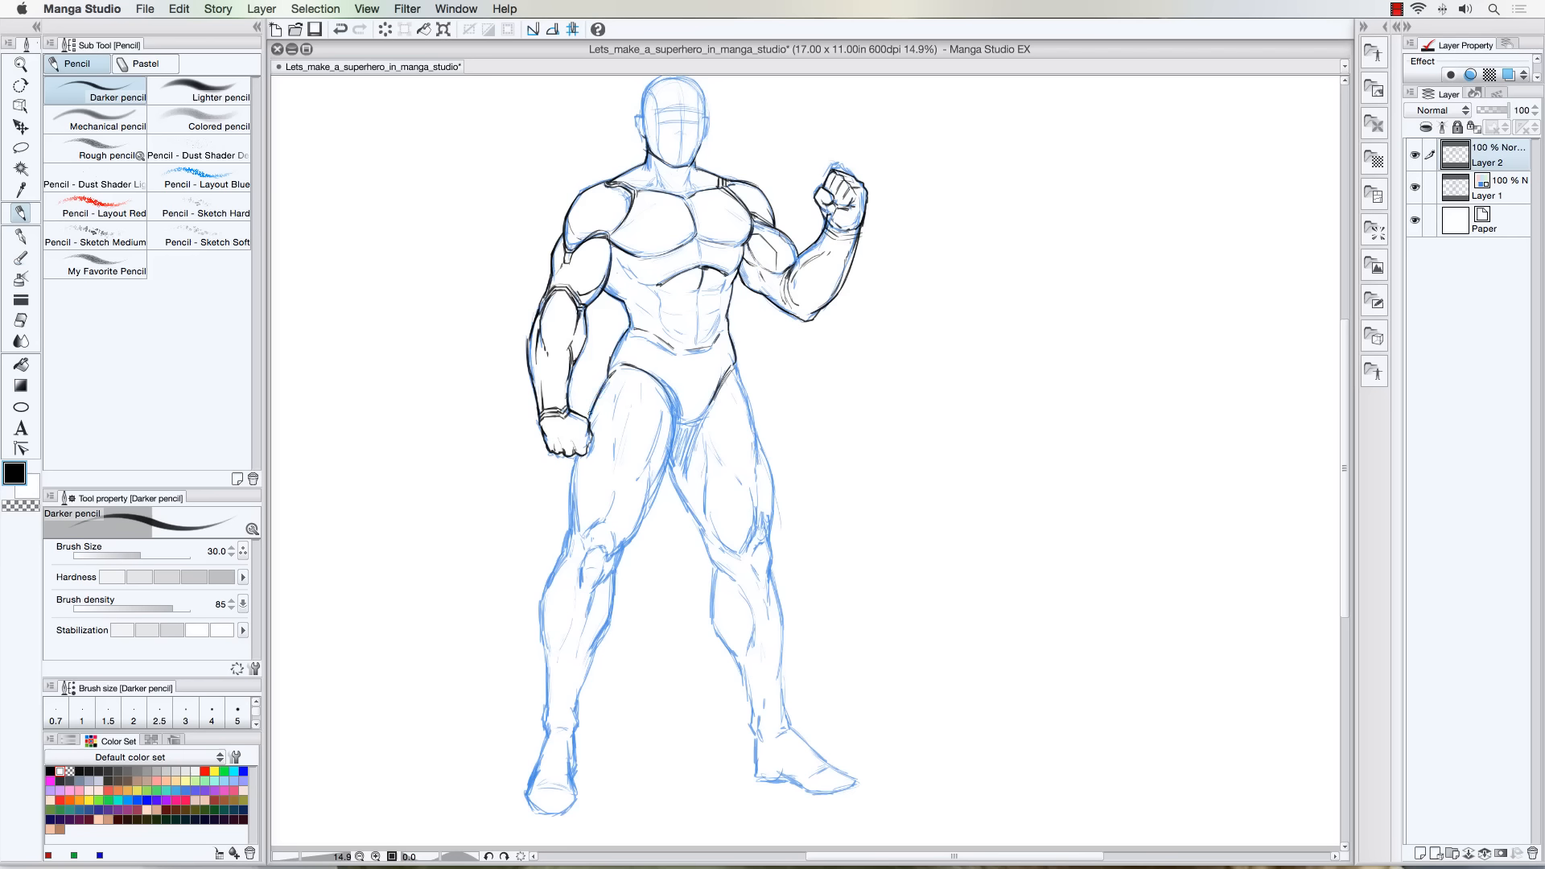
key(bracketright)
mouse_move(577, 456)
mouse_down()
mouse_move(570, 557)
mouse_move(616, 572)
mouse_move(599, 590)
mouse_up()
mouse_move(583, 571)
mouse_down()
mouse_move(599, 567)
mouse_move(595, 588)
mouse_move(594, 548)
mouse_move(607, 550)
mouse_move(604, 577)
mouse_up()
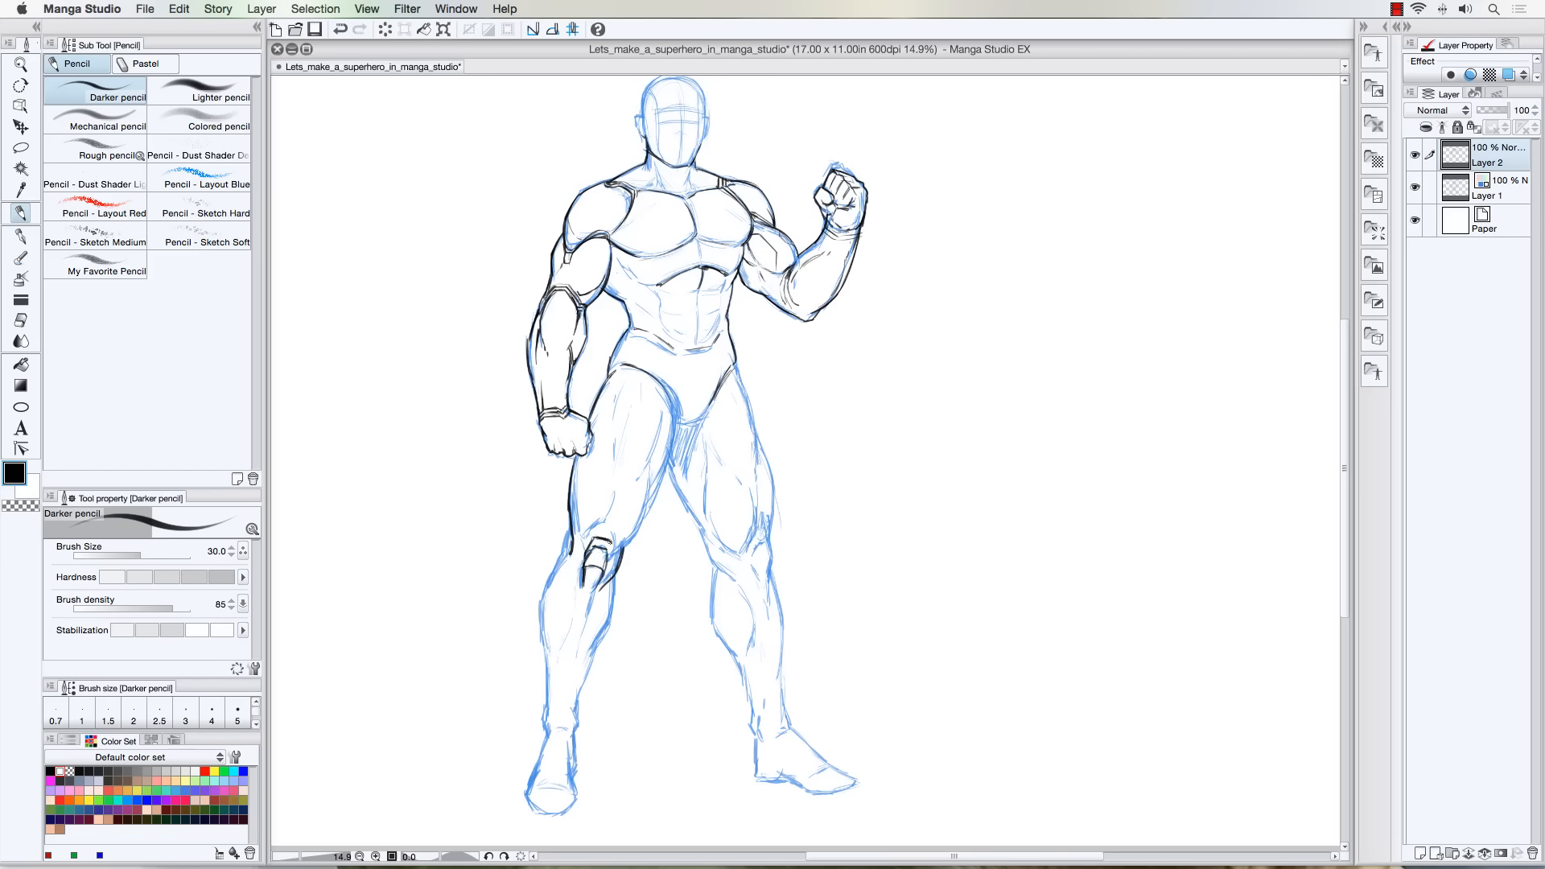
mouse_move(613, 552)
mouse_down()
mouse_move(607, 567)
mouse_move(592, 525)
mouse_move(619, 529)
mouse_move(620, 556)
mouse_move(594, 517)
mouse_move(621, 519)
mouse_move(627, 541)
mouse_move(590, 514)
mouse_move(602, 502)
mouse_move(628, 515)
mouse_move(632, 543)
mouse_move(617, 508)
mouse_up()
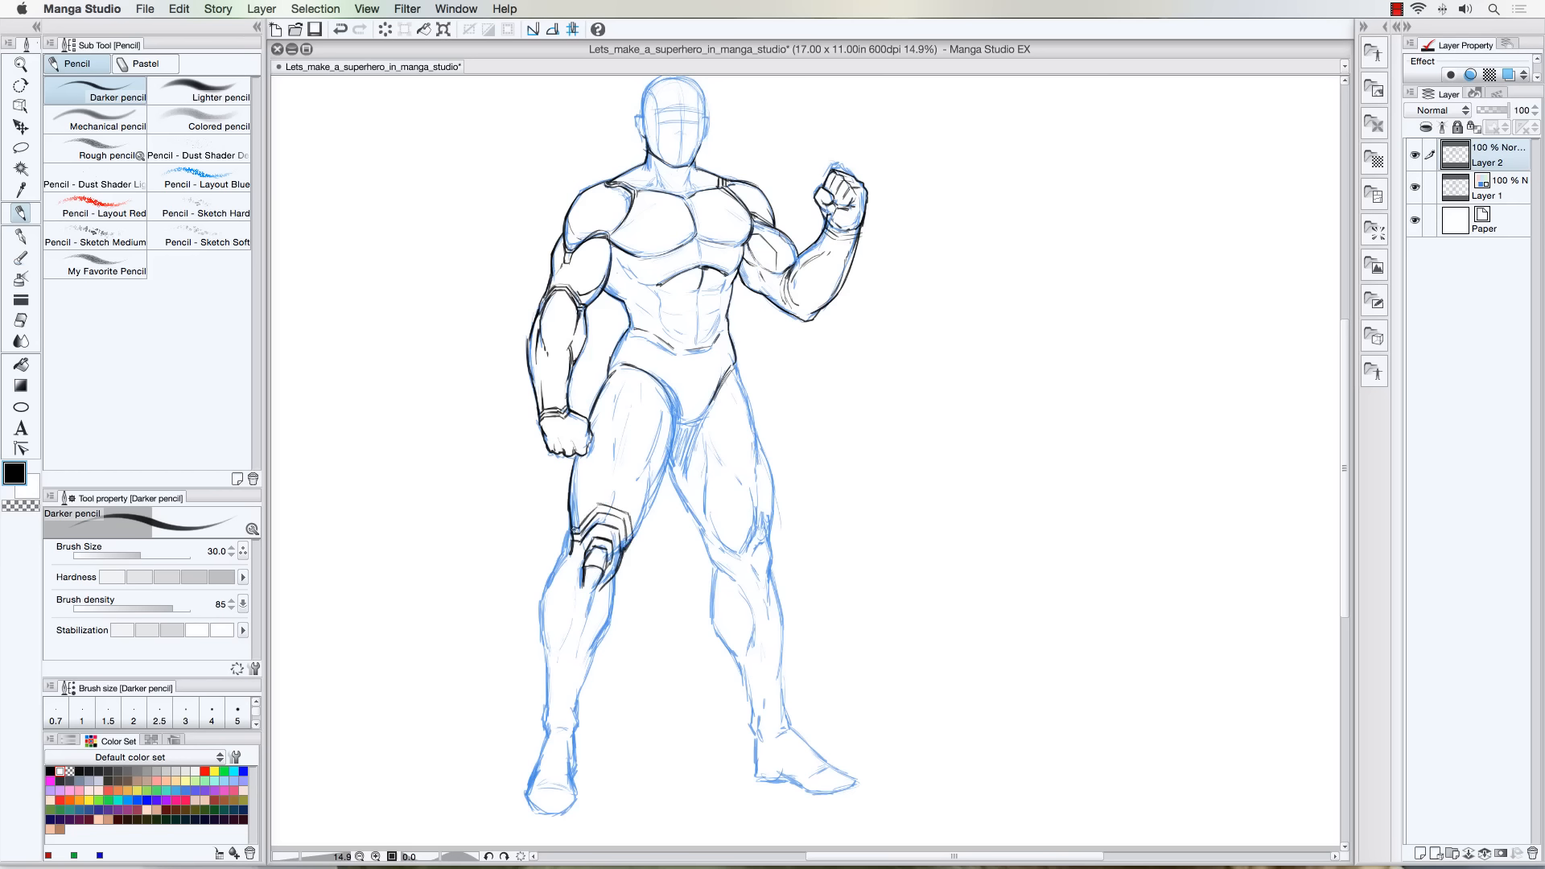
drag(568, 527, 563, 559)
key(super+z)
mouse_move(575, 514)
mouse_down()
mouse_move(601, 487)
mouse_move(640, 506)
mouse_up()
Trace the inner thigh of the armoured leg and draw overlapping plates along its inner calf
drag(640, 523, 663, 421)
drag(651, 493, 676, 422)
mouse_move(616, 570)
mouse_down()
mouse_move(600, 640)
mouse_move(617, 622)
mouse_move(593, 660)
mouse_move(611, 657)
mouse_move(587, 683)
mouse_up()
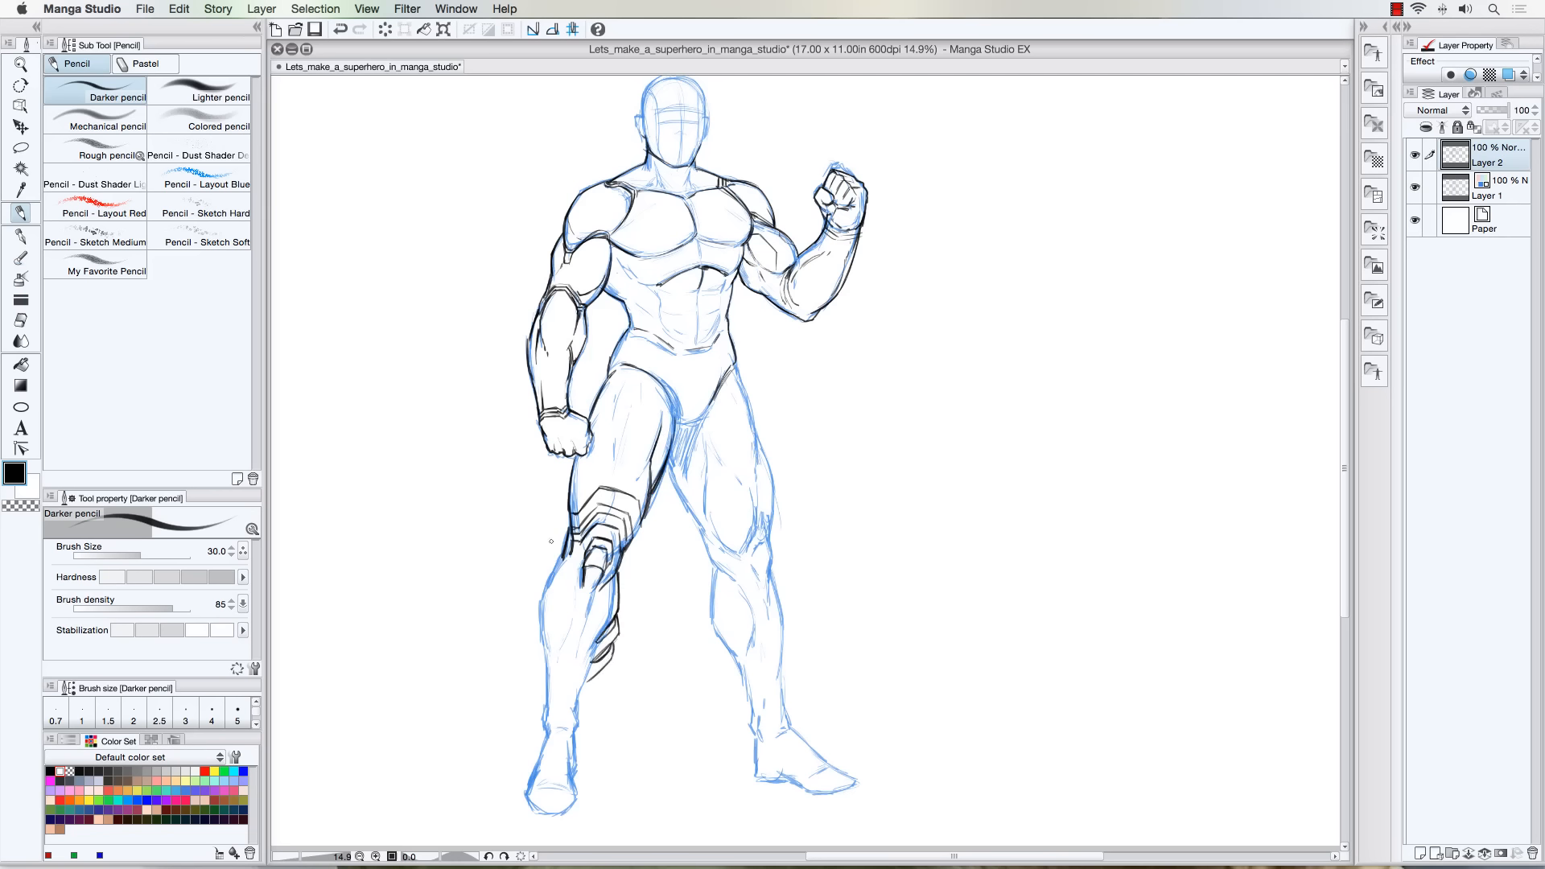
Draw the outer calf with stepped armour plates and outline the boot around the foot below it
drag(560, 555, 540, 589)
mouse_move(538, 598)
mouse_down()
mouse_move(551, 644)
mouse_move(538, 613)
mouse_move(536, 652)
mouse_move(555, 676)
mouse_move(534, 661)
mouse_up()
mouse_move(536, 670)
mouse_down()
mouse_move(543, 700)
mouse_move(593, 692)
mouse_move(587, 729)
mouse_move(537, 707)
mouse_move(542, 722)
mouse_up()
mouse_move(536, 724)
mouse_down()
mouse_move(515, 810)
mouse_move(574, 815)
mouse_move(585, 795)
mouse_move(582, 743)
mouse_move(582, 766)
mouse_move(512, 795)
mouse_up()
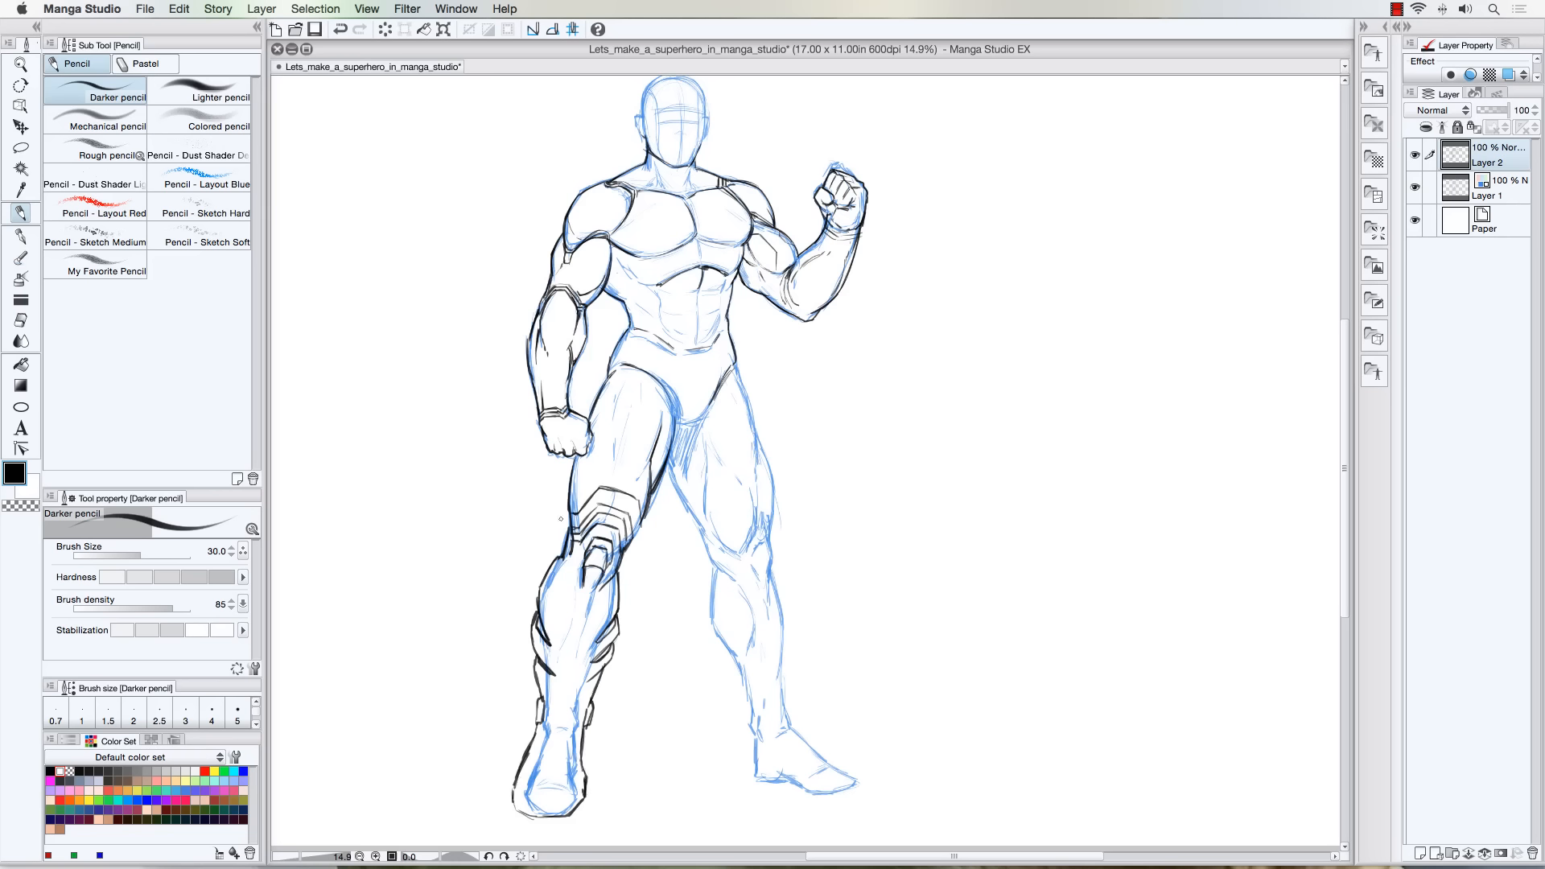
Detail the armoured shin with side plates, a piece extending down from the knee guard, a centre line and an ankle cuff
drag(553, 673, 547, 658)
mouse_move(548, 643)
mouse_down()
mouse_move(542, 620)
mouse_move(534, 653)
mouse_move(533, 618)
mouse_move(537, 692)
mouse_up()
drag(551, 604, 541, 623)
mouse_move(571, 557)
mouse_down()
mouse_move(574, 594)
mouse_move(577, 575)
mouse_move(590, 589)
mouse_move(562, 557)
mouse_move(577, 625)
mouse_move(595, 598)
mouse_move(615, 612)
mouse_move(586, 698)
mouse_up()
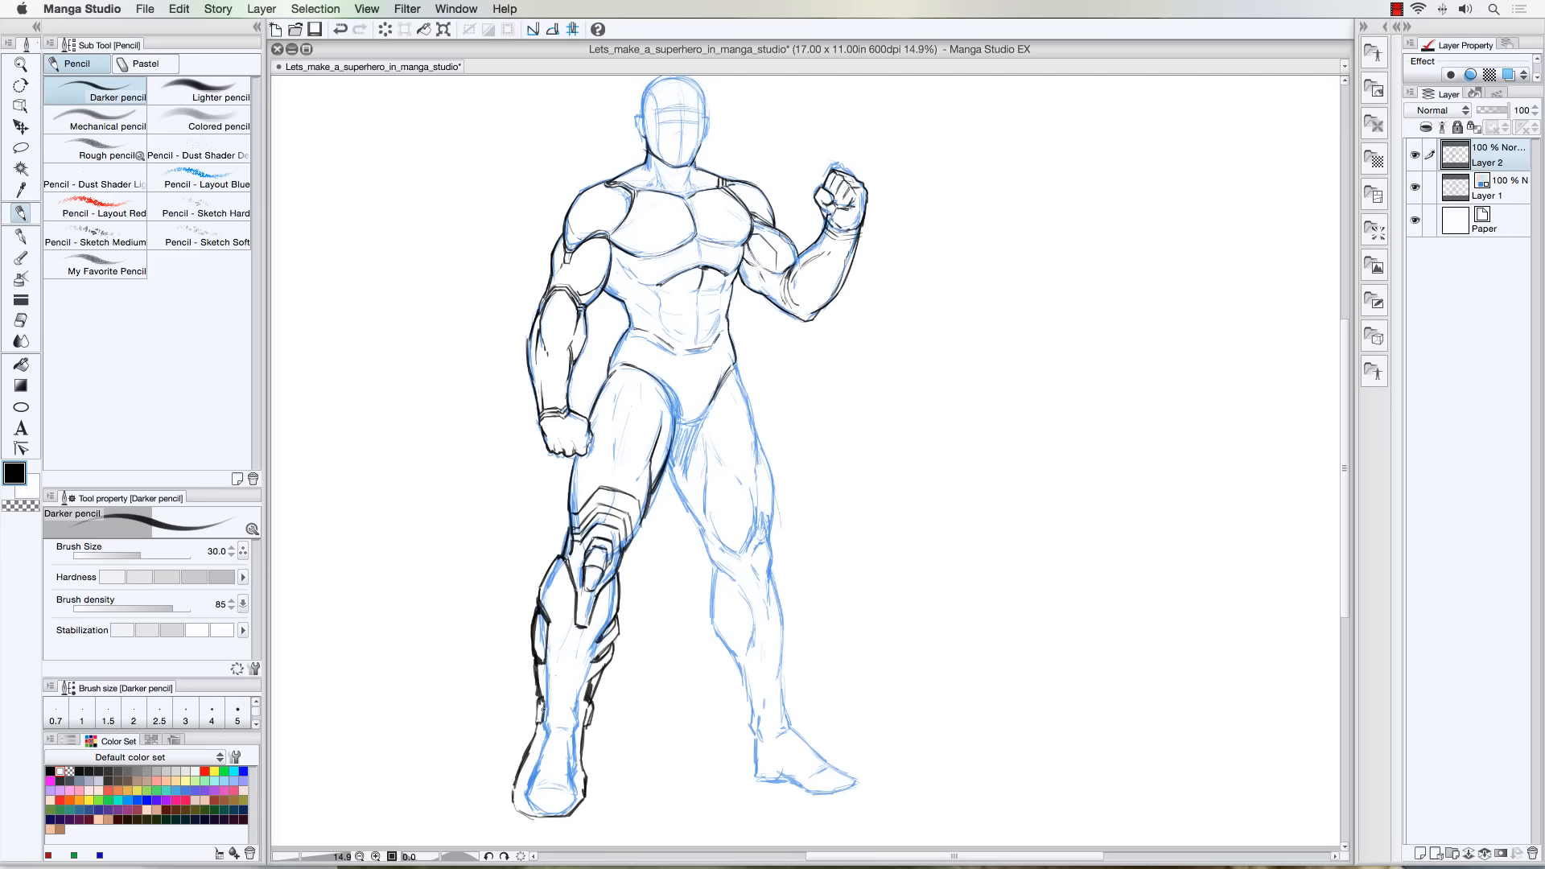
mouse_move(536, 734)
mouse_down()
mouse_move(573, 716)
mouse_move(583, 738)
mouse_move(535, 741)
mouse_move(556, 723)
mouse_move(581, 741)
mouse_move(528, 750)
mouse_move(554, 726)
mouse_move(581, 747)
mouse_up()
drag(577, 642, 566, 717)
mouse_move(576, 578)
mouse_down()
mouse_move(582, 542)
mouse_move(612, 579)
mouse_move(603, 651)
mouse_up()
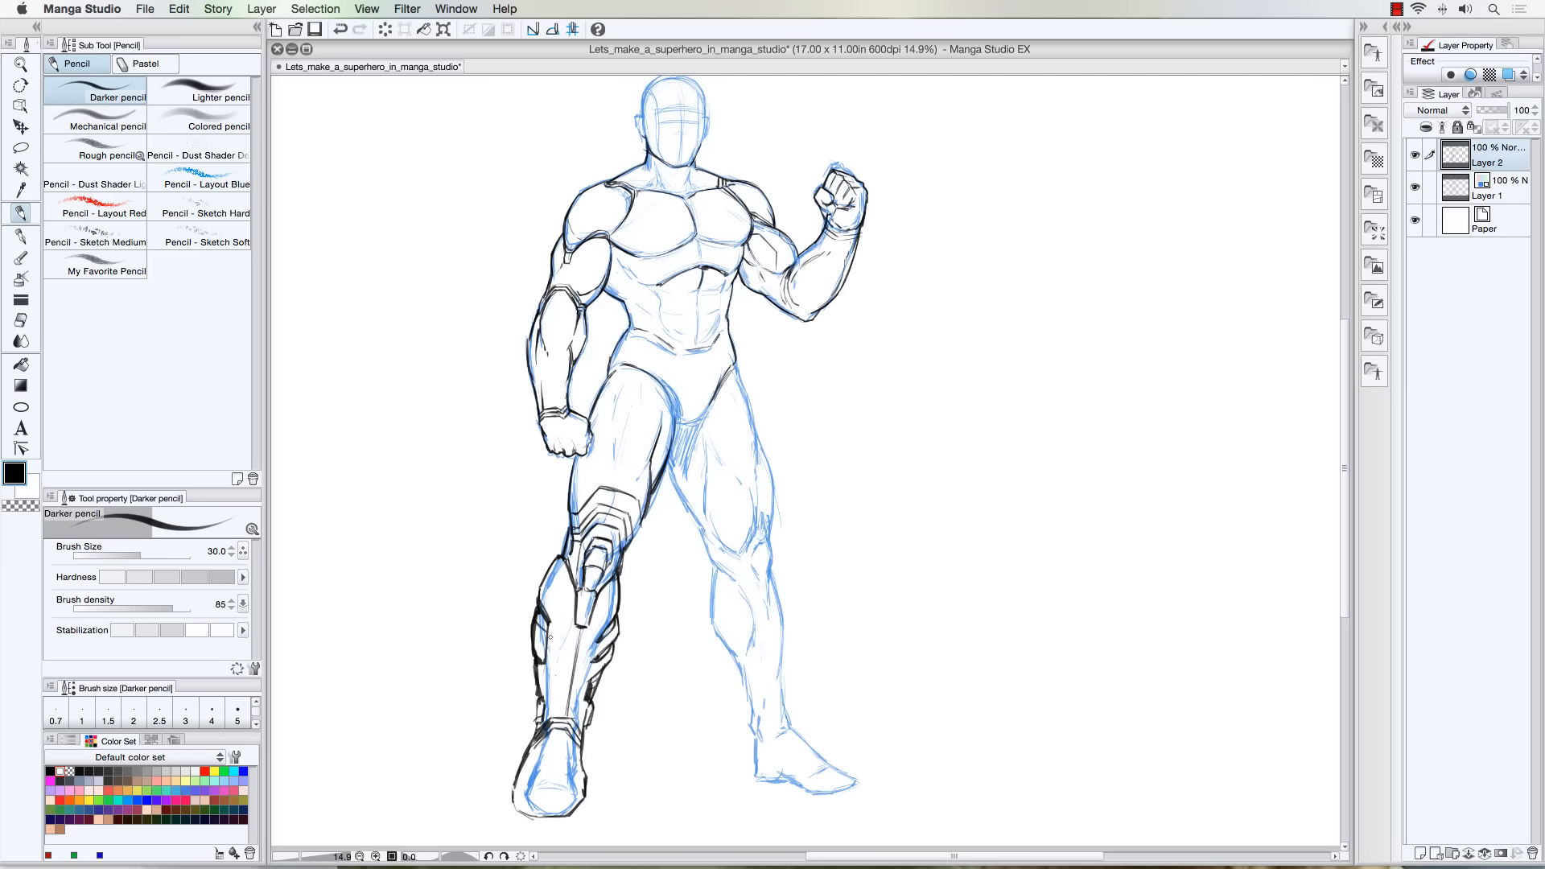
Add plate lines to the outer calf, draw the boot's sole, and thicken the shin's centre line
drag(534, 632, 546, 643)
mouse_move(528, 786)
mouse_down()
mouse_move(569, 780)
mouse_move(515, 795)
mouse_move(538, 820)
mouse_move(566, 816)
mouse_up()
mouse_move(586, 726)
mouse_down()
mouse_move(589, 704)
mouse_move(534, 728)
mouse_move(569, 675)
mouse_move(567, 715)
mouse_up()
drag(578, 634, 567, 715)
drag(577, 639, 565, 721)
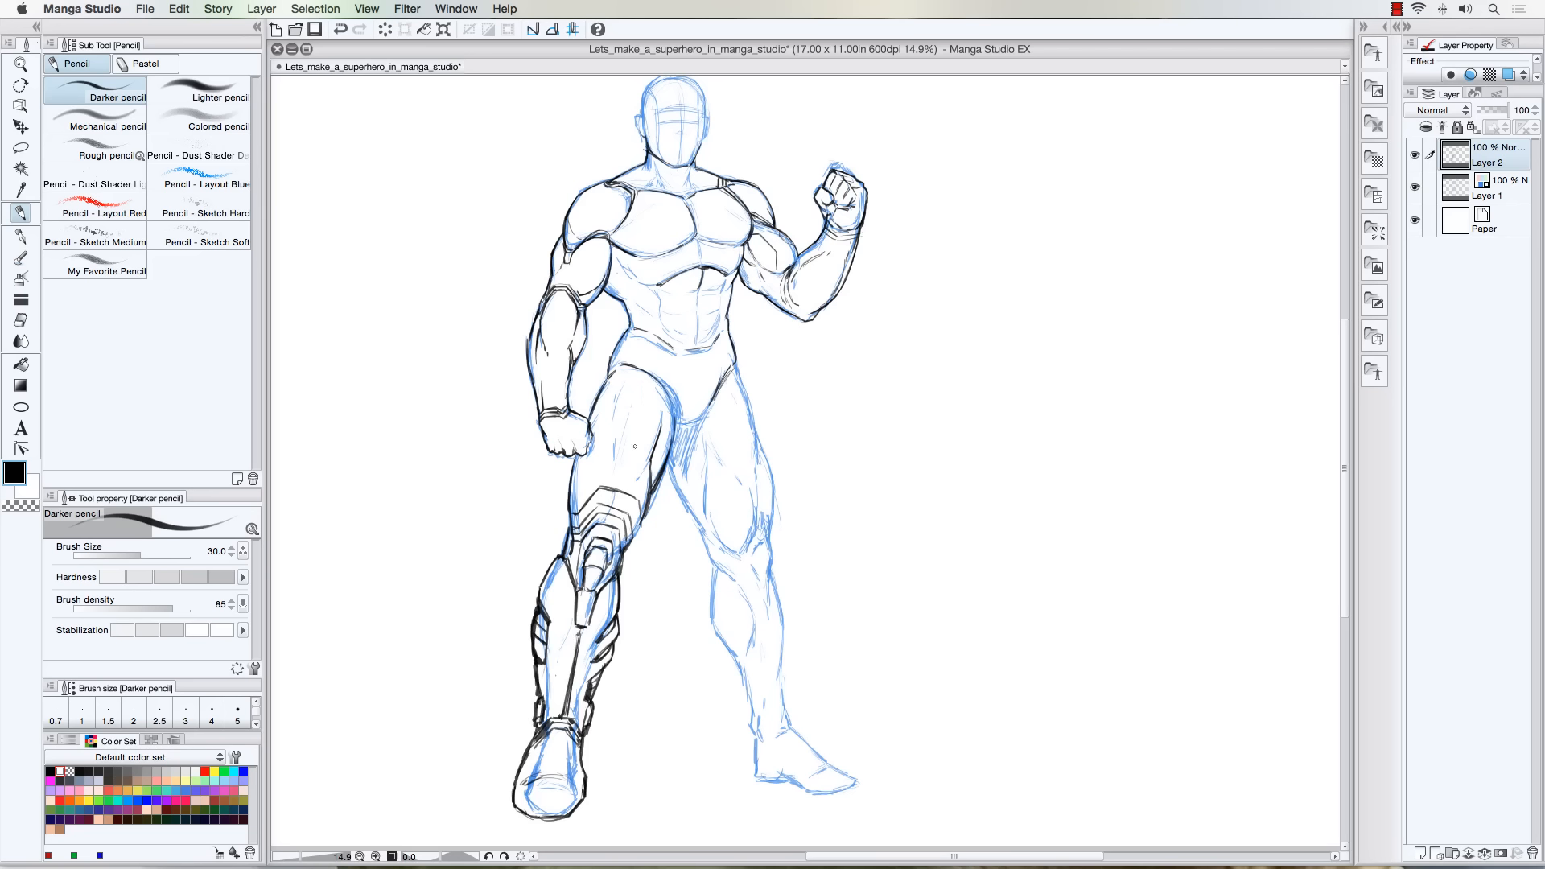
Add segment lines and shading strokes to the knee guard and the piece extending below it
mouse_move(584, 595)
mouse_down()
mouse_move(600, 567)
mouse_move(583, 505)
mouse_up()
drag(580, 550, 566, 560)
mouse_move(640, 494)
mouse_down()
mouse_move(629, 545)
mouse_move(597, 486)
mouse_move(573, 516)
mouse_move(627, 520)
mouse_up()
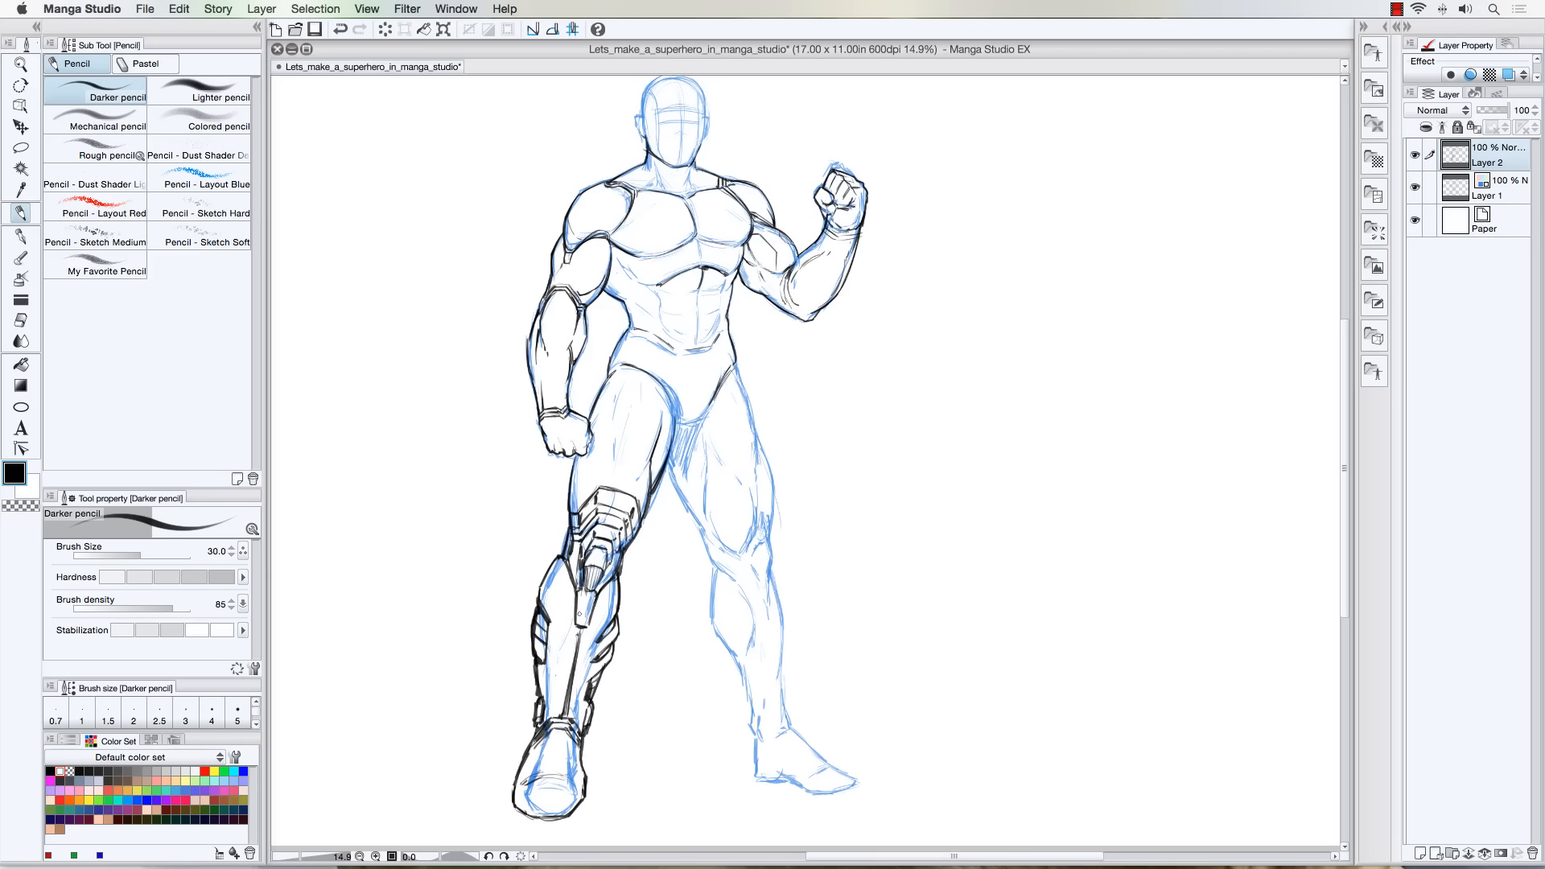
mouse_move(579, 613)
mouse_down()
mouse_move(577, 594)
mouse_move(579, 624)
mouse_move(593, 598)
mouse_move(569, 530)
mouse_move(581, 582)
mouse_move(596, 549)
mouse_up()
drag(564, 572, 572, 616)
Reinforce the inner edges of the shin armour and the outer contour of the boot
drag(546, 604, 561, 571)
drag(545, 668, 547, 714)
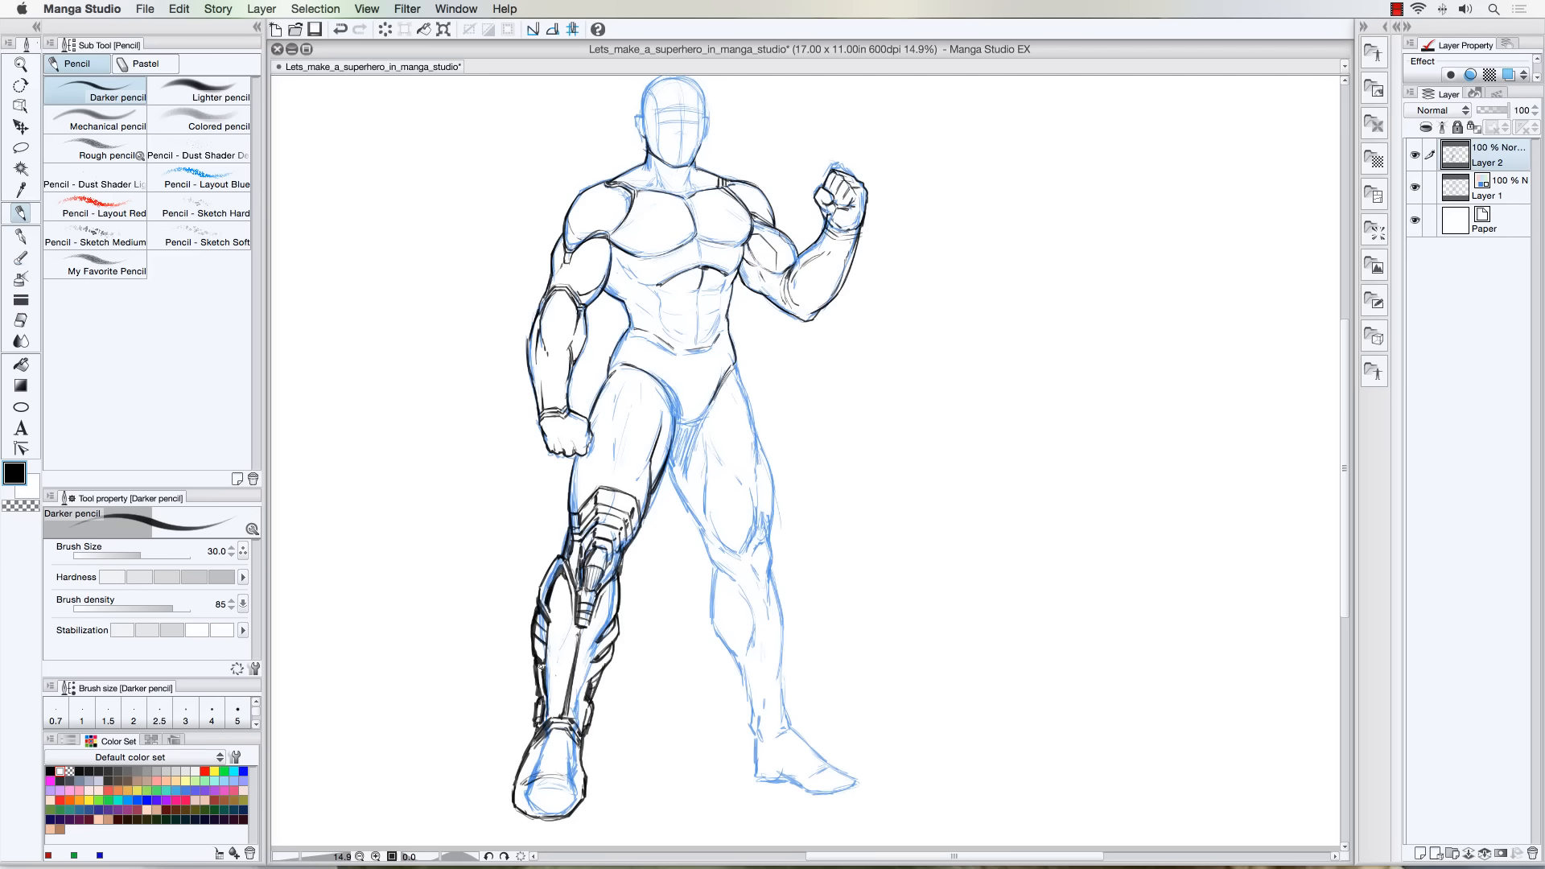
drag(541, 653, 545, 630)
drag(536, 741, 525, 809)
Trace the other leg's thigh, knee and inner calf, adding thigh muscle lines and an angled boot top below the knee
mouse_move(659, 428)
mouse_down()
mouse_move(634, 485)
mouse_move(653, 454)
mouse_up()
drag(665, 459, 713, 561)
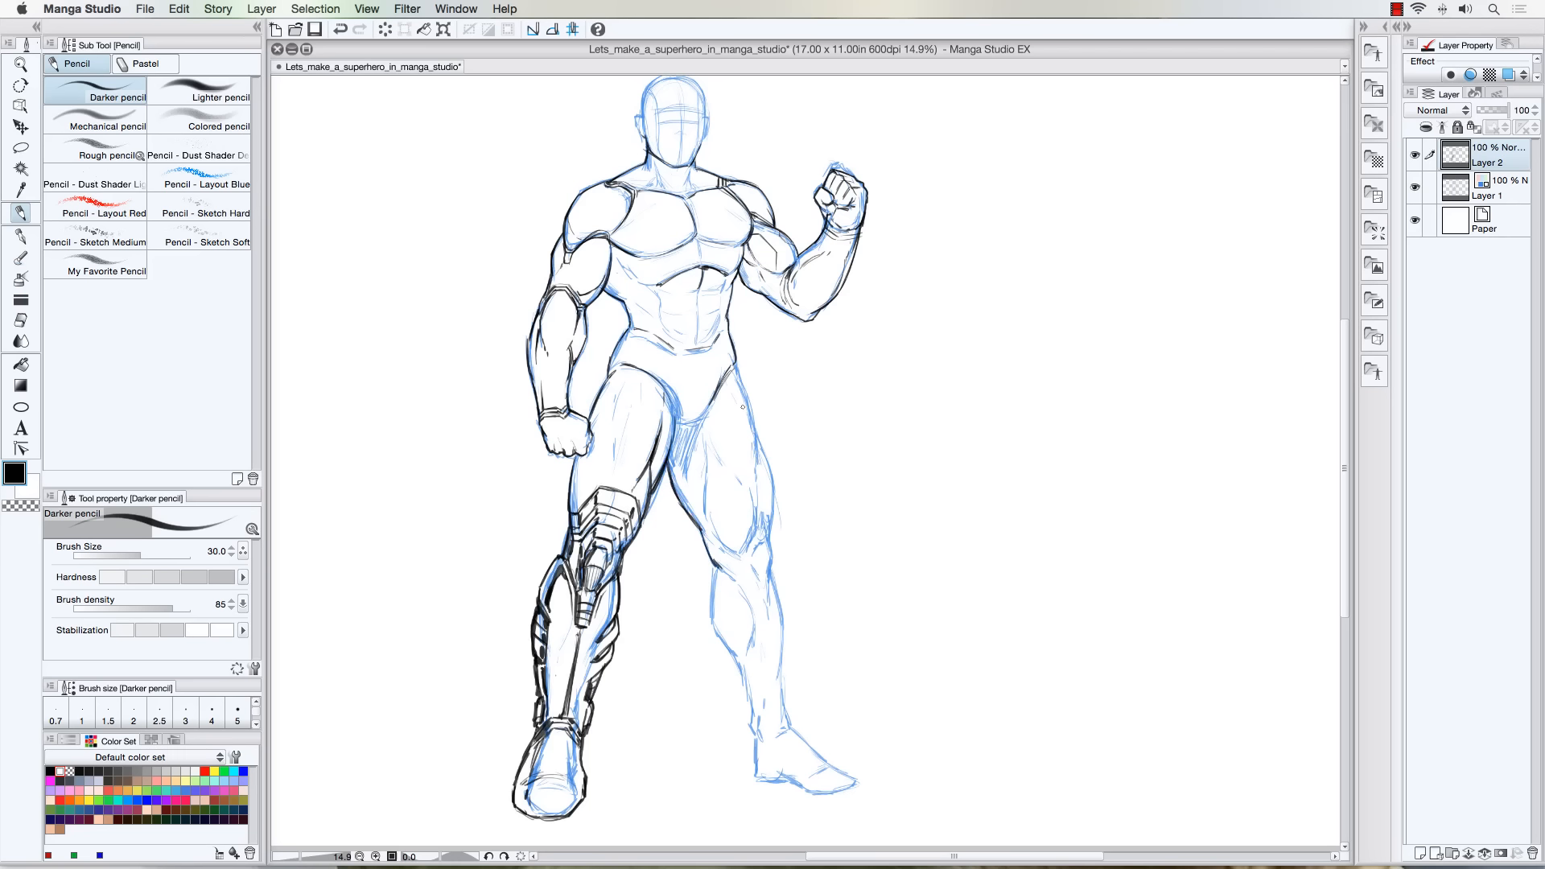
mouse_move(734, 370)
mouse_down()
mouse_move(754, 490)
mouse_move(771, 486)
mouse_move(769, 576)
mouse_up()
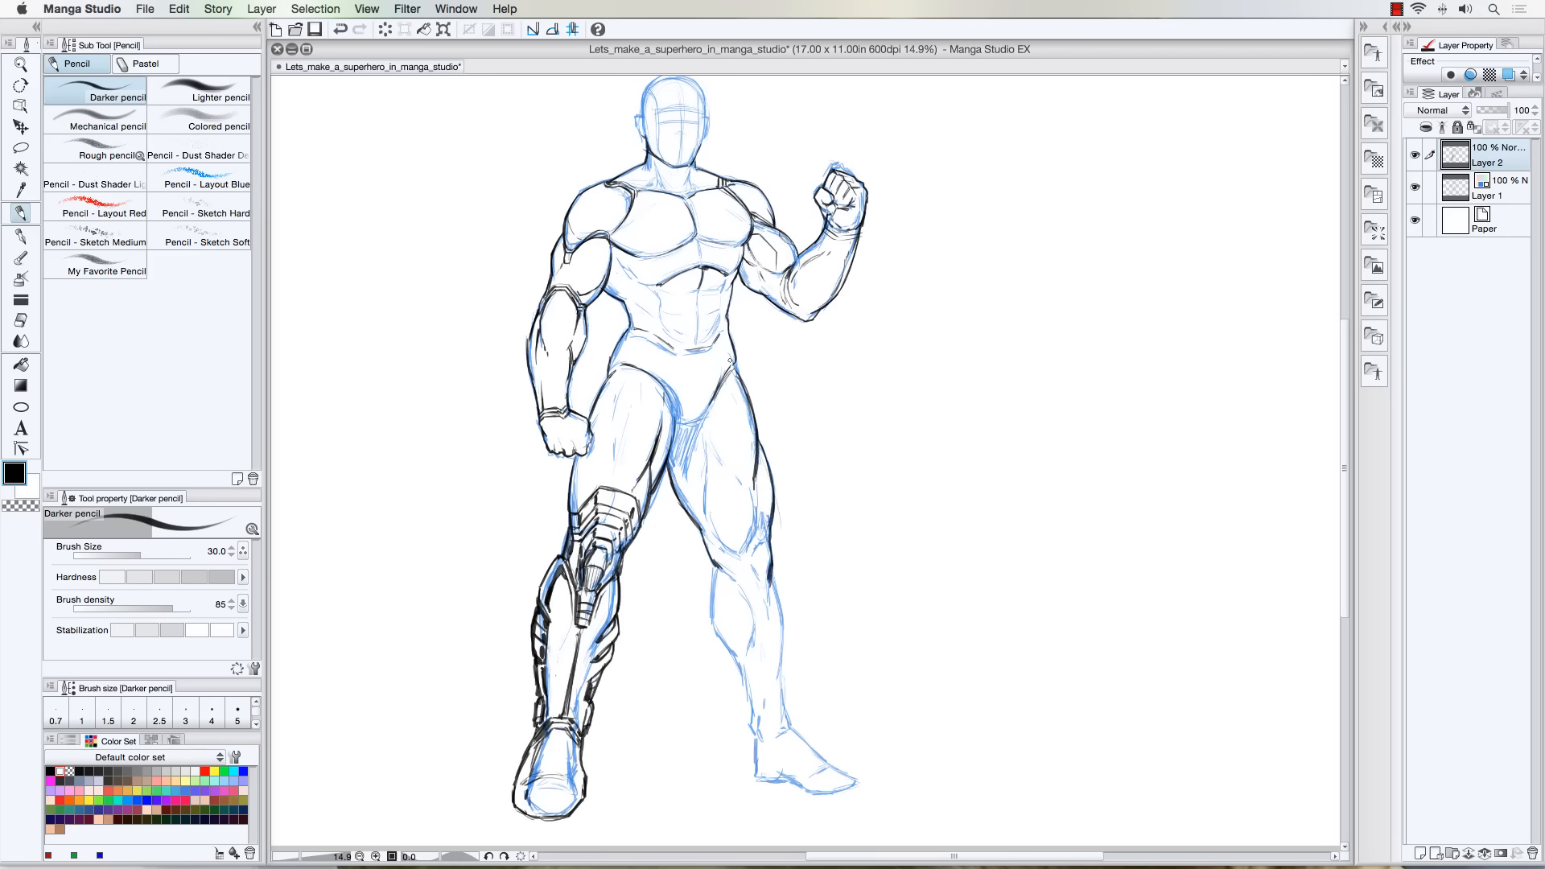
drag(665, 465, 670, 485)
mouse_move(710, 533)
mouse_down()
mouse_move(740, 555)
mouse_move(756, 510)
mouse_move(707, 507)
mouse_up()
mouse_move(711, 451)
mouse_down()
mouse_move(707, 507)
mouse_move(747, 557)
mouse_move(707, 616)
mouse_move(708, 566)
mouse_move(751, 748)
mouse_up()
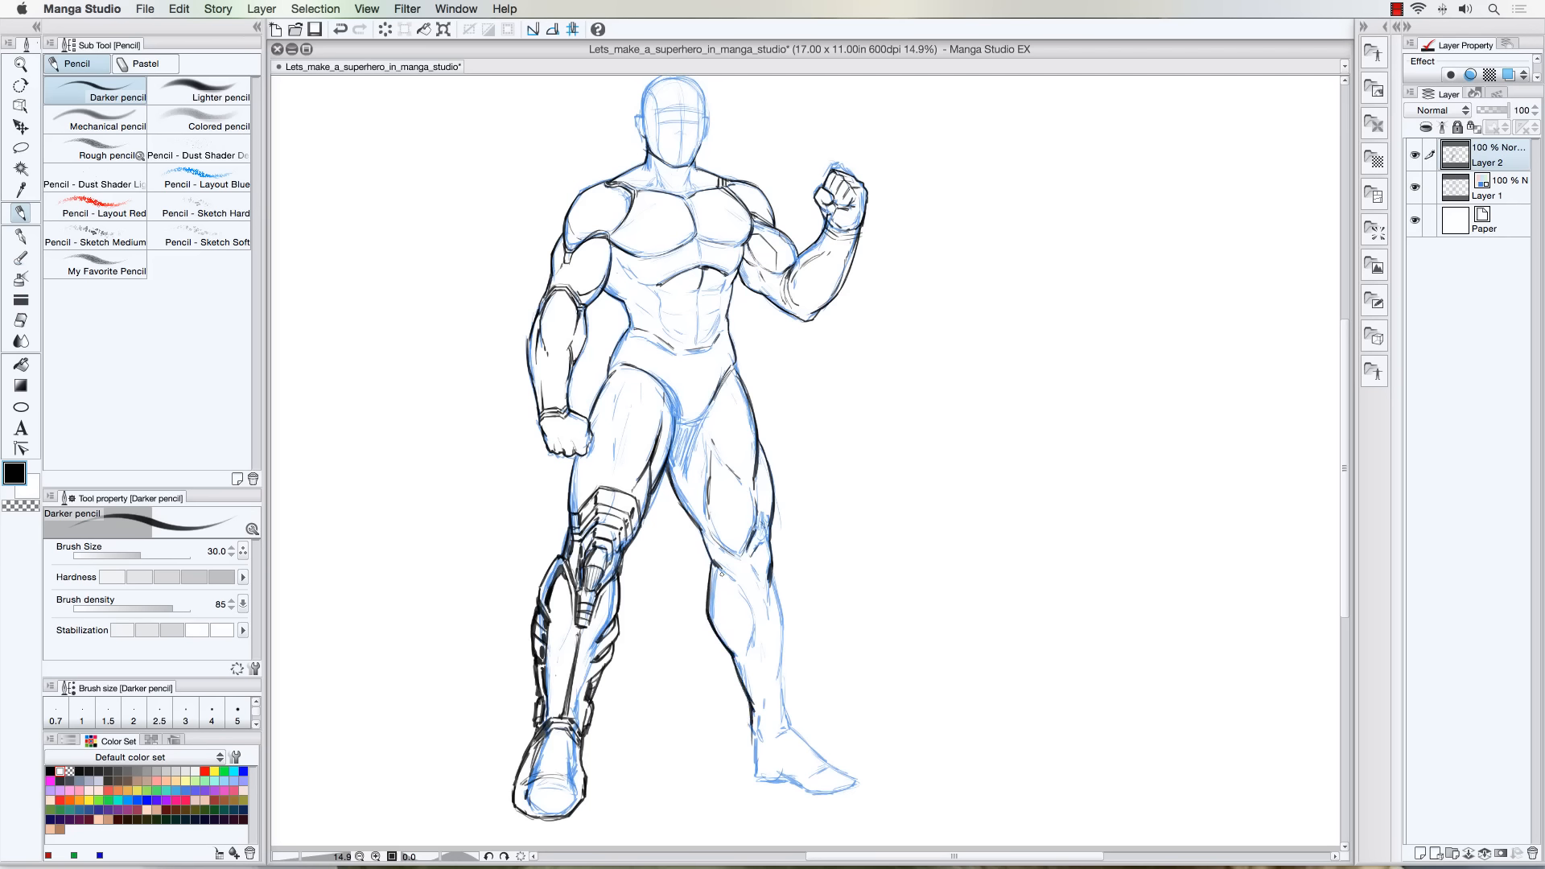
mouse_move(713, 572)
mouse_down()
mouse_move(670, 491)
mouse_move(746, 585)
mouse_move(641, 434)
mouse_move(776, 610)
mouse_up()
Add a flared armour plate outside the first leg's calf, with inner panel lines and a smaller inner-calf plate
mouse_move(552, 565)
mouse_down()
mouse_move(520, 602)
mouse_move(512, 660)
mouse_move(531, 665)
mouse_up()
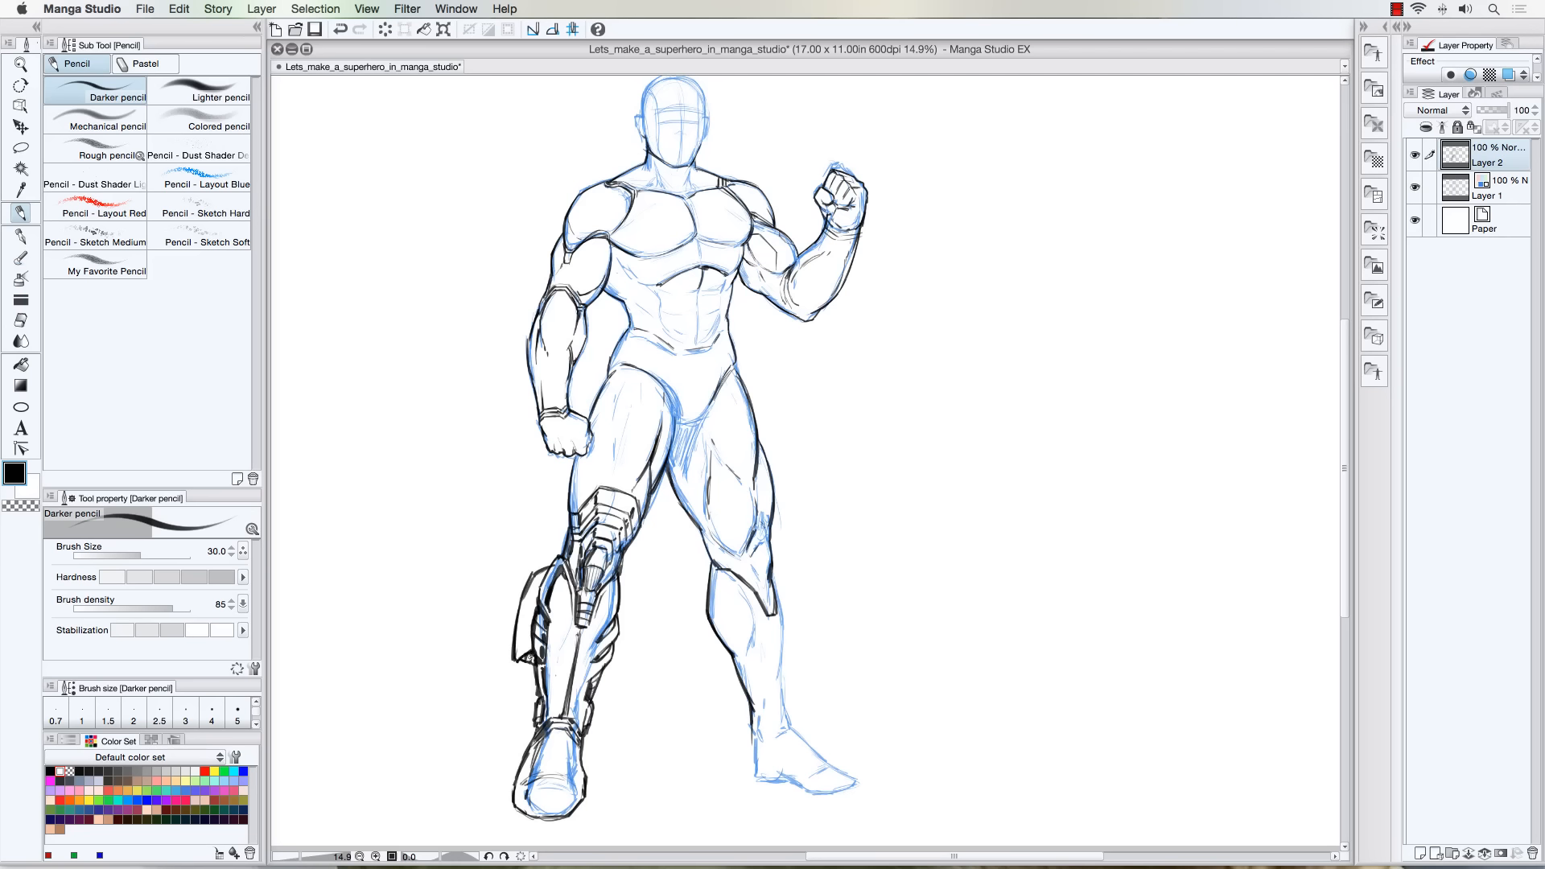
mouse_move(523, 597)
mouse_down()
mouse_move(516, 627)
mouse_move(542, 572)
mouse_move(622, 626)
mouse_up()
drag(535, 762, 526, 801)
mouse_move(540, 592)
mouse_down()
mouse_move(559, 559)
mouse_move(524, 633)
mouse_move(554, 663)
mouse_move(552, 689)
mouse_up()
drag(625, 597, 617, 640)
drag(518, 652, 515, 678)
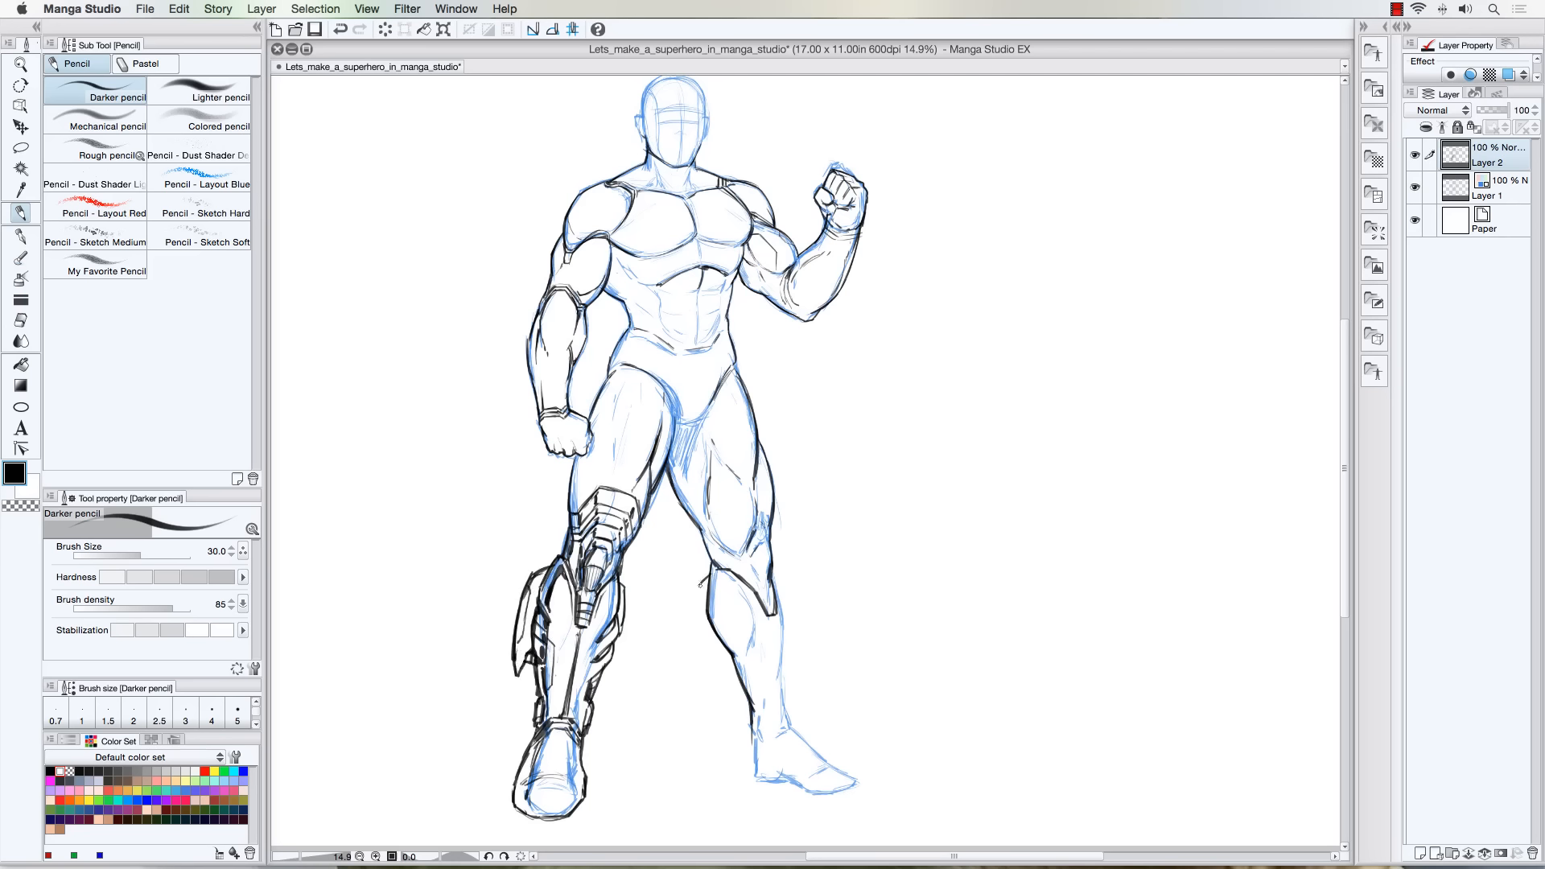
Outline a flared armour plate behind the second leg's calf, undoing and redrawing its inner strokes and reinforcing its edges
mouse_move(698, 588)
mouse_down()
mouse_move(711, 679)
mouse_move(731, 657)
mouse_move(729, 578)
mouse_move(705, 573)
mouse_move(732, 654)
mouse_up()
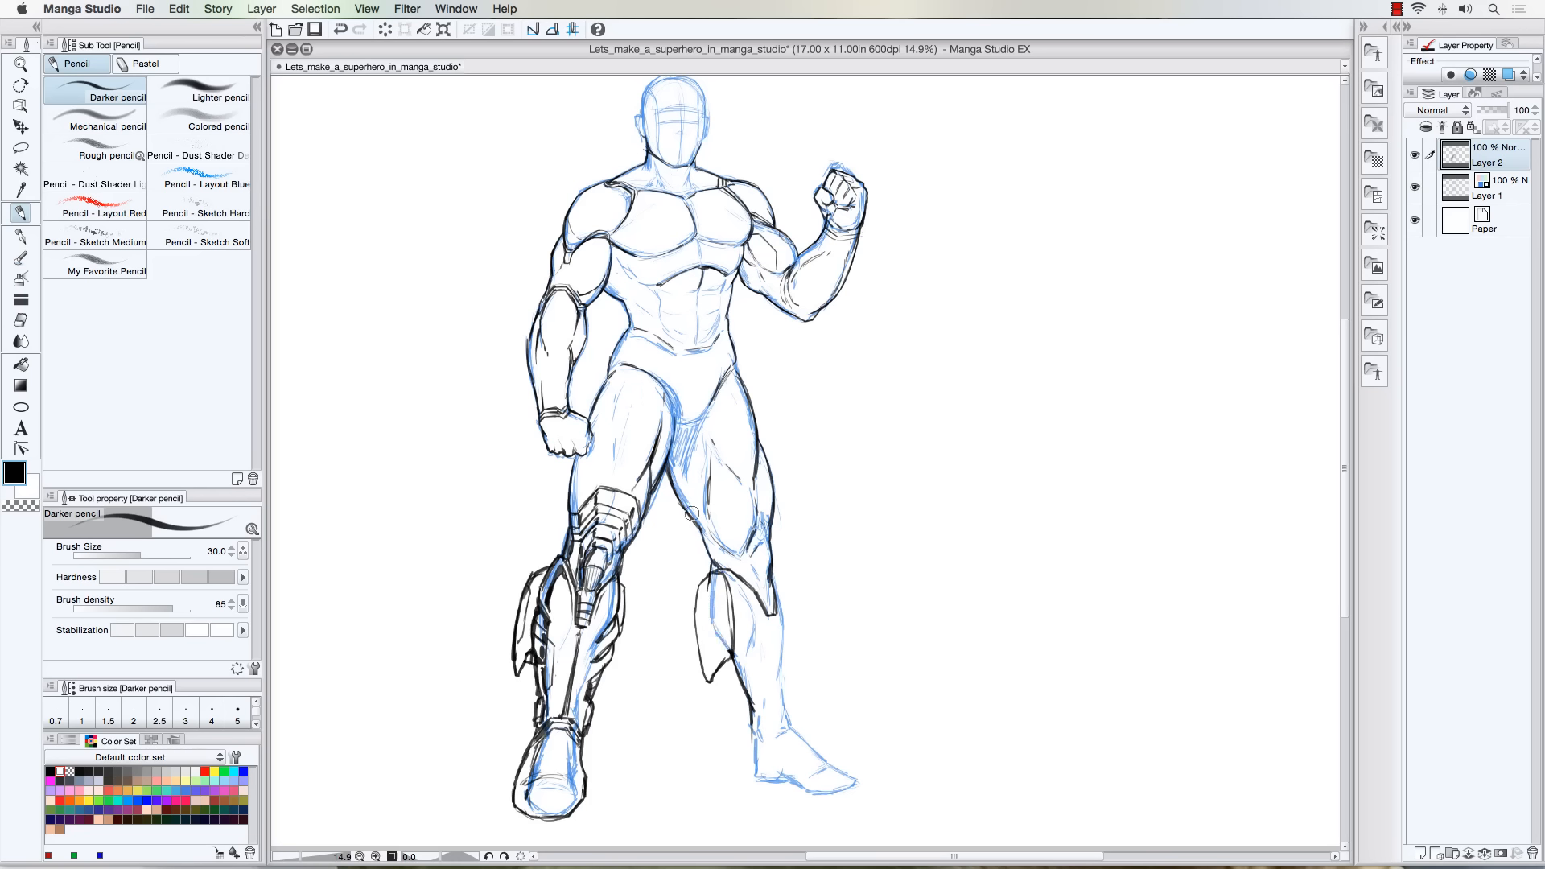
key(super+z)
key(super+z)
mouse_move(714, 577)
mouse_down()
mouse_move(712, 590)
mouse_move(732, 654)
mouse_up()
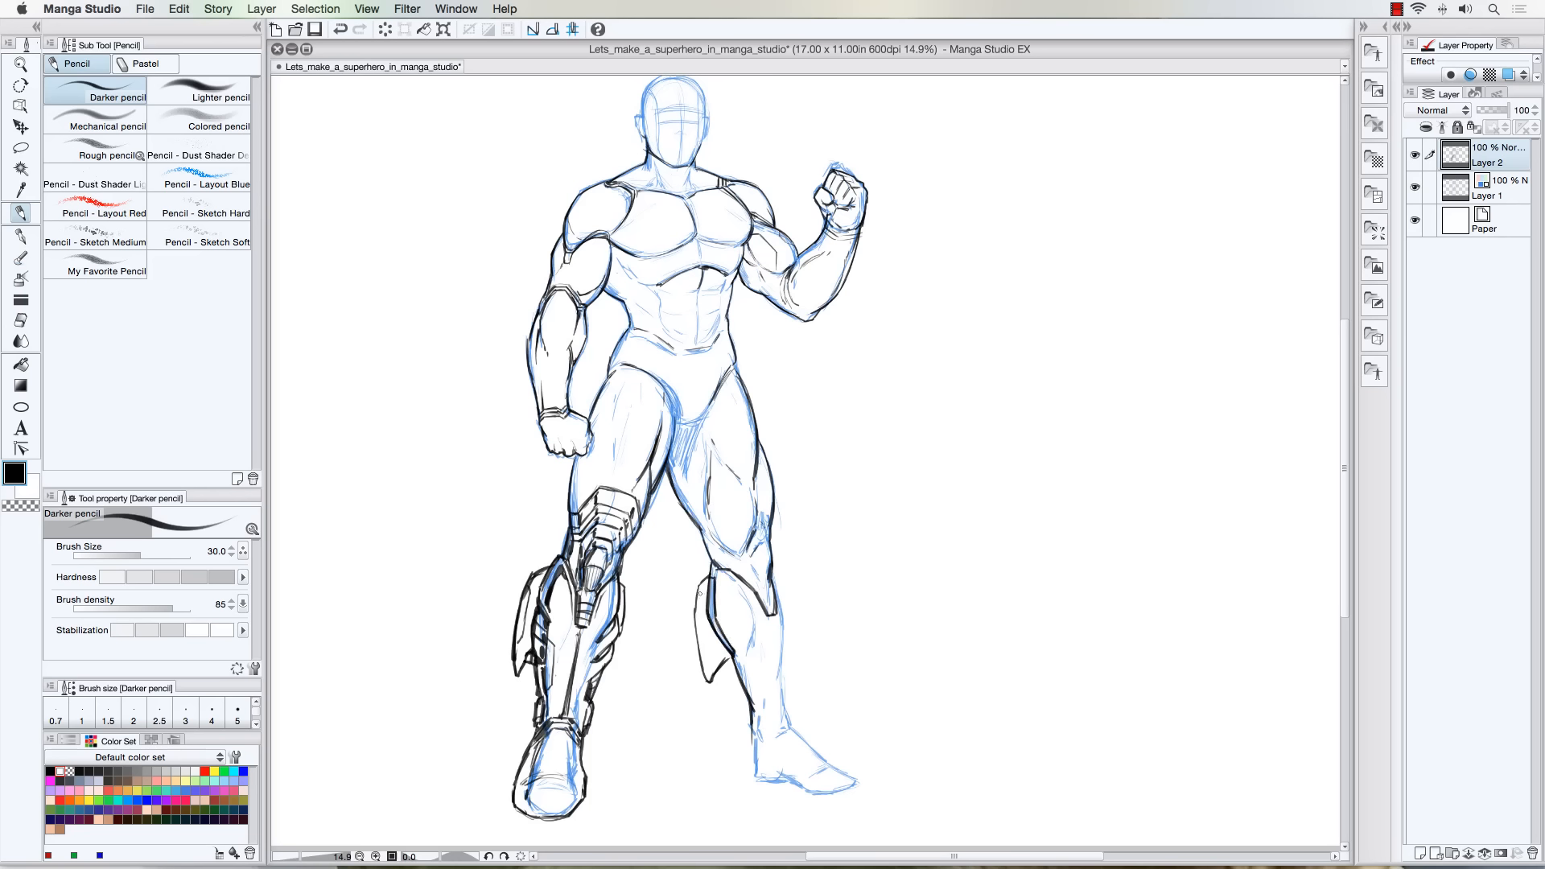
mouse_move(714, 598)
mouse_down()
mouse_move(711, 573)
mouse_move(692, 626)
mouse_move(708, 683)
mouse_move(735, 665)
mouse_up()
mouse_move(706, 592)
mouse_down()
mouse_move(722, 646)
mouse_move(704, 608)
mouse_up()
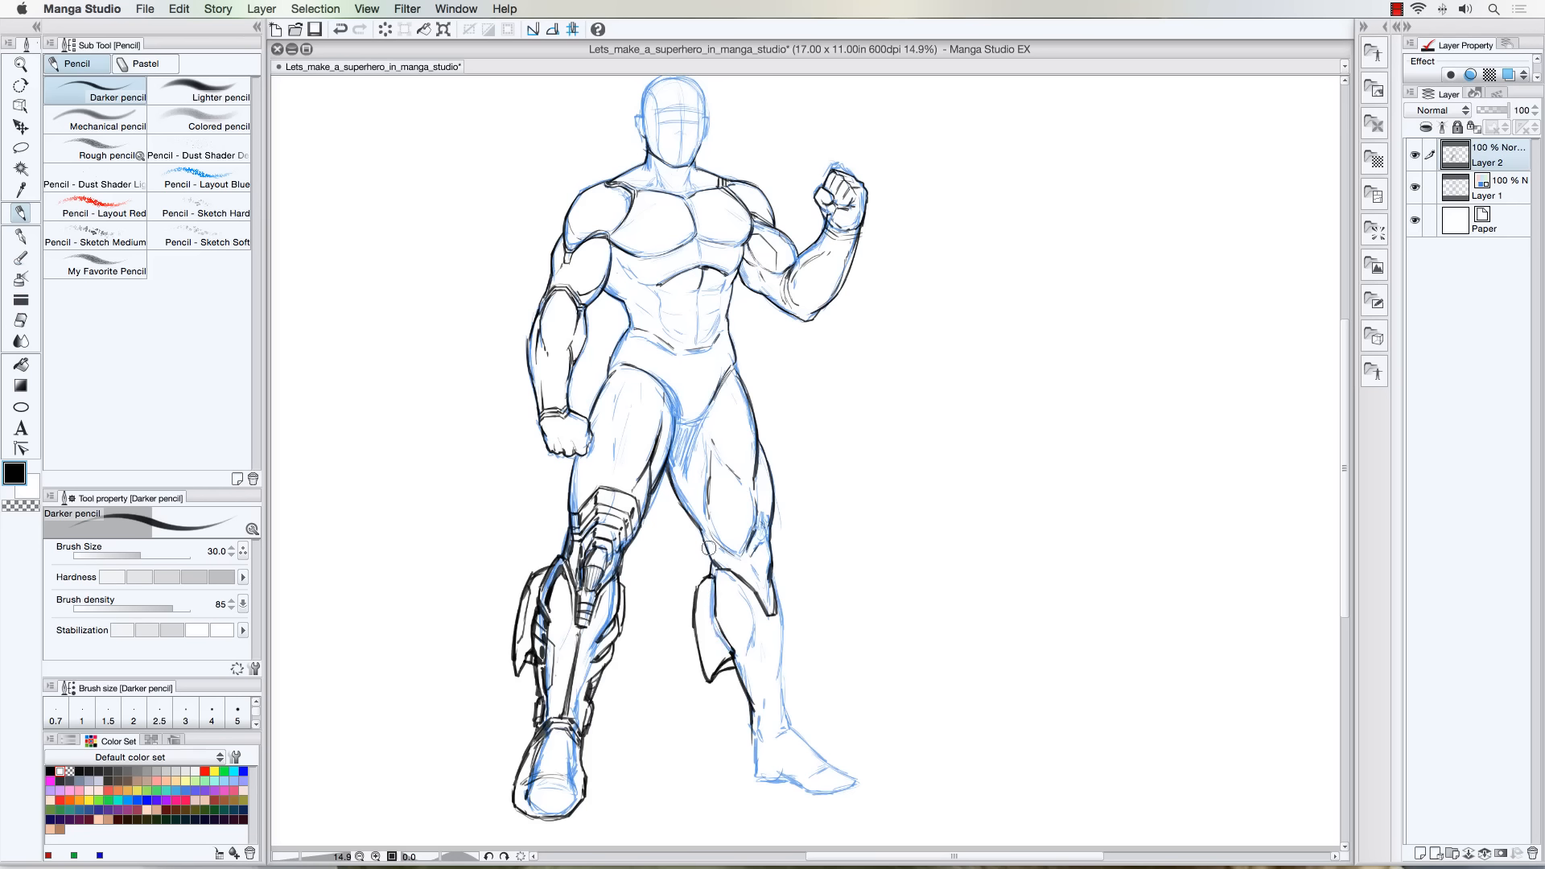
Add curved panel bands inside the second leg's calf plate and strengthen the lower leg's rear edge beneath it
drag(754, 601, 748, 728)
drag(771, 573, 782, 587)
mouse_move(715, 600)
mouse_down()
mouse_move(715, 621)
mouse_move(751, 615)
mouse_move(747, 673)
mouse_move(715, 626)
mouse_move(735, 666)
mouse_up()
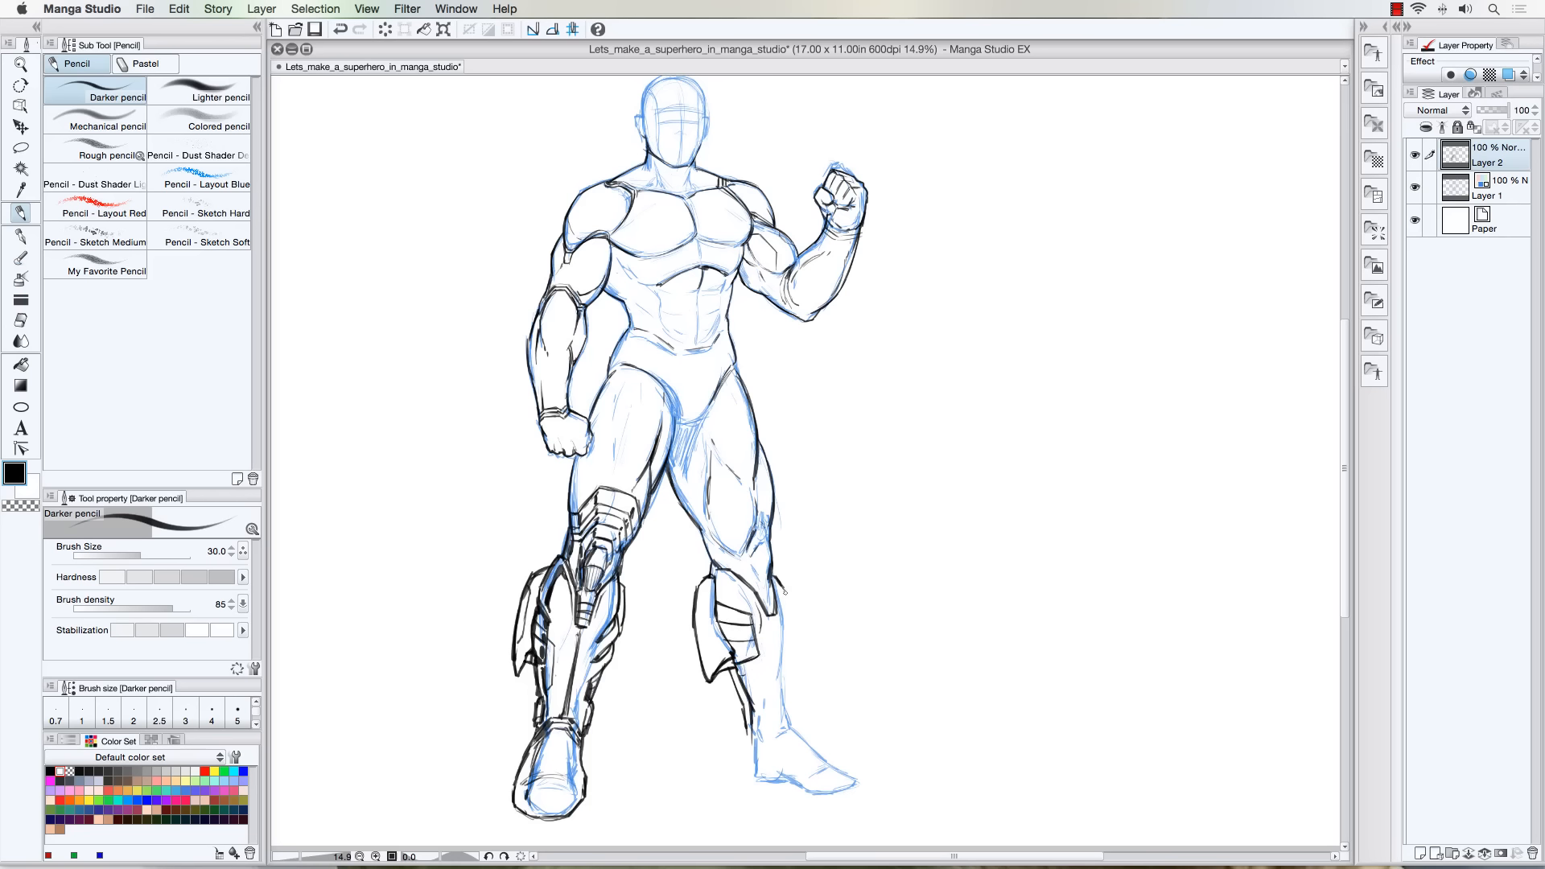
Trace the second leg's outer shin and foot as a boot with an ankle cuff and toe line, and thicken both soles
mouse_move(785, 592)
mouse_down()
mouse_move(791, 697)
mouse_move(745, 726)
mouse_move(744, 773)
mouse_up()
mouse_move(787, 701)
mouse_down()
mouse_move(760, 749)
mouse_move(792, 718)
mouse_move(767, 753)
mouse_move(785, 733)
mouse_move(866, 779)
mouse_move(853, 801)
mouse_move(811, 803)
mouse_move(739, 768)
mouse_move(742, 789)
mouse_move(821, 808)
mouse_move(874, 791)
mouse_up()
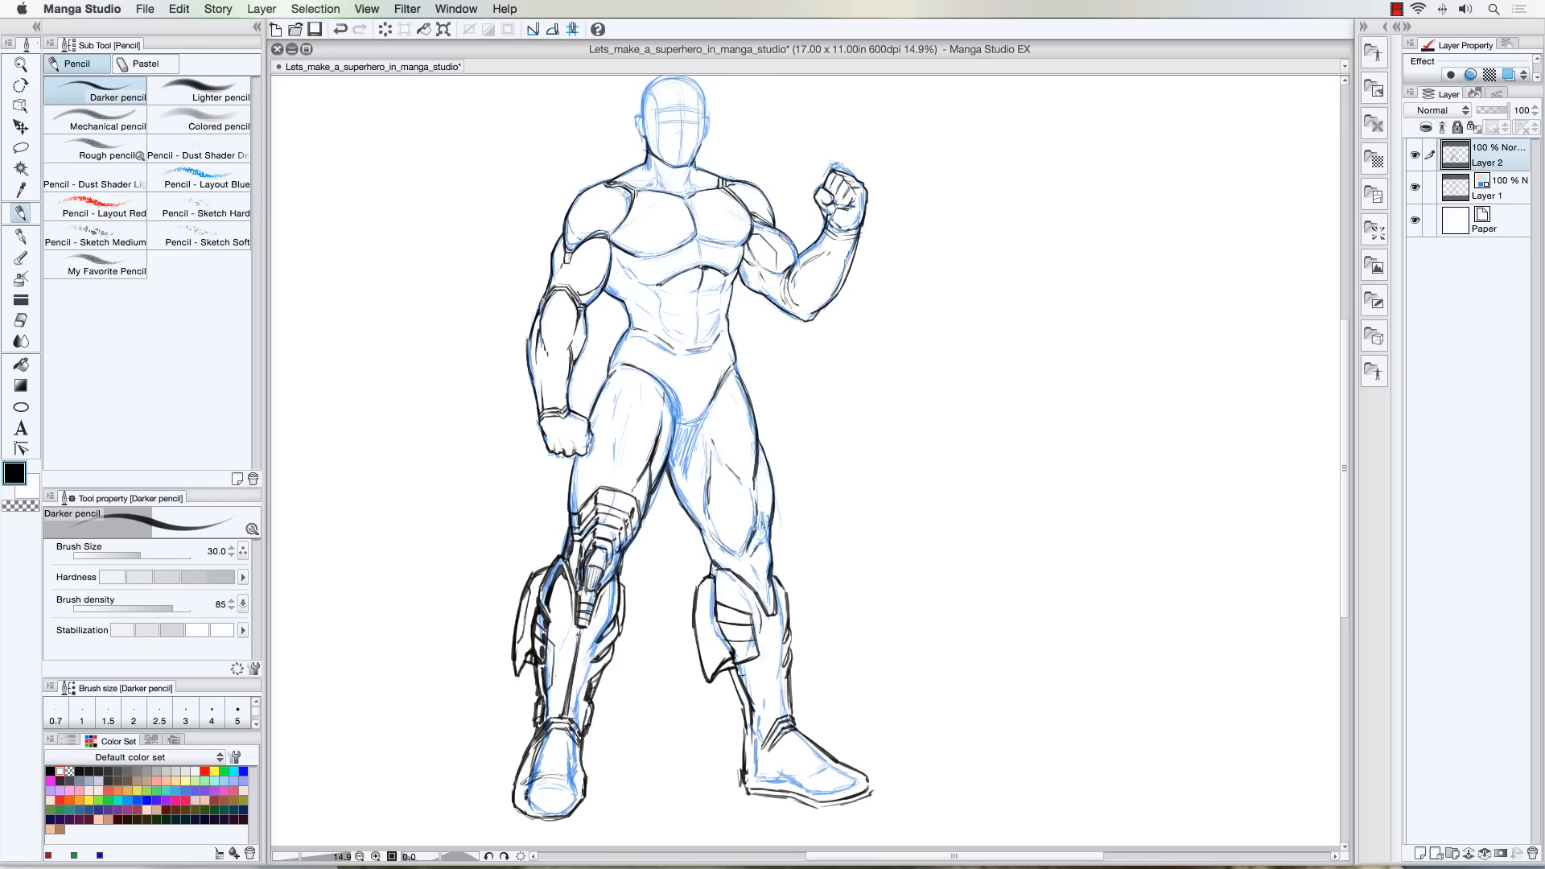
mouse_move(510, 801)
mouse_down()
mouse_move(535, 827)
mouse_move(573, 818)
mouse_move(591, 787)
mouse_up()
drag(811, 778, 826, 764)
Darken gaps in the second leg's calf plate and draw a layered, angular knee guard above the boot
drag(719, 607, 737, 656)
drag(722, 669, 745, 730)
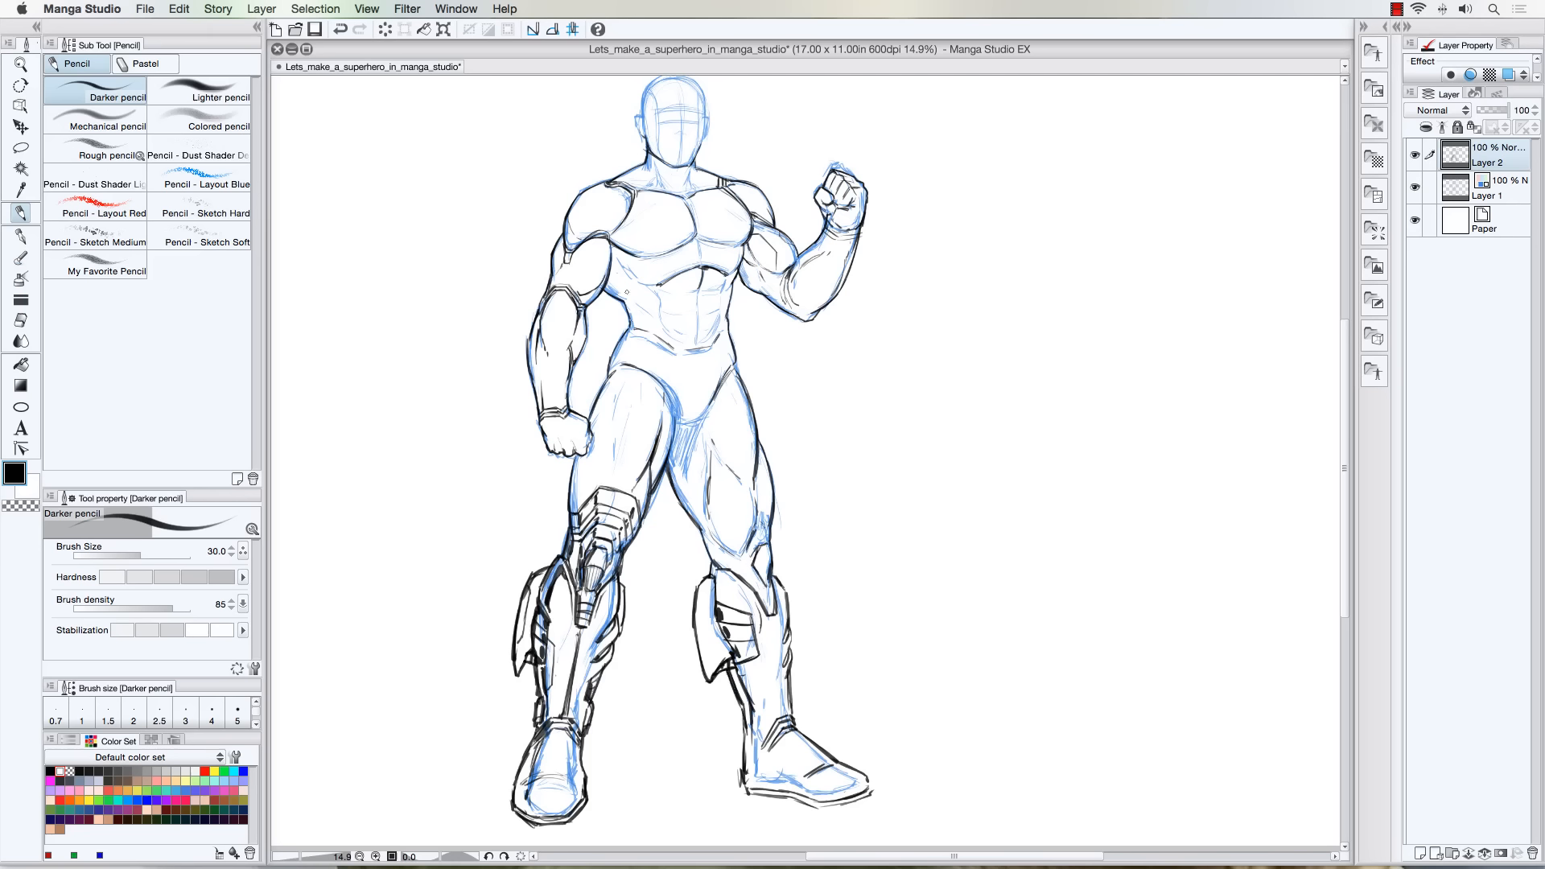
drag(765, 525, 747, 555)
mouse_move(751, 526)
mouse_down()
mouse_move(700, 501)
mouse_move(713, 363)
mouse_move(707, 555)
mouse_move(762, 512)
mouse_move(753, 484)
mouse_move(762, 509)
mouse_move(738, 501)
mouse_move(758, 499)
mouse_move(749, 484)
mouse_move(771, 511)
mouse_up()
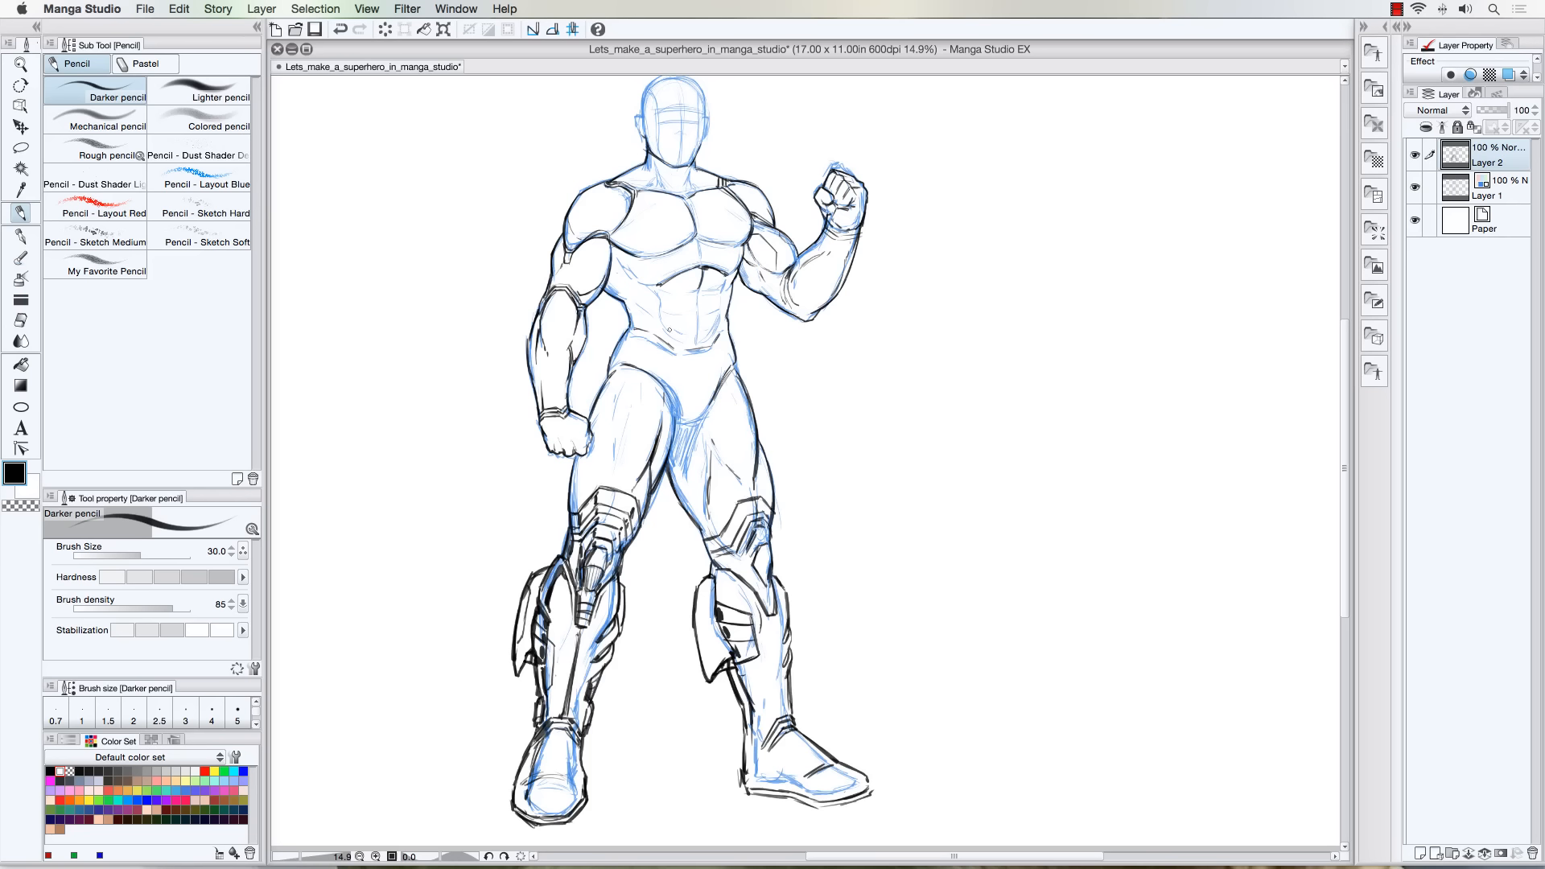
drag(758, 568, 770, 598)
Trace the crotch curve and add muscle lines along the second leg's inner thigh
drag(707, 462, 705, 448)
drag(764, 752, 759, 769)
drag(697, 442, 714, 532)
drag(708, 502, 710, 527)
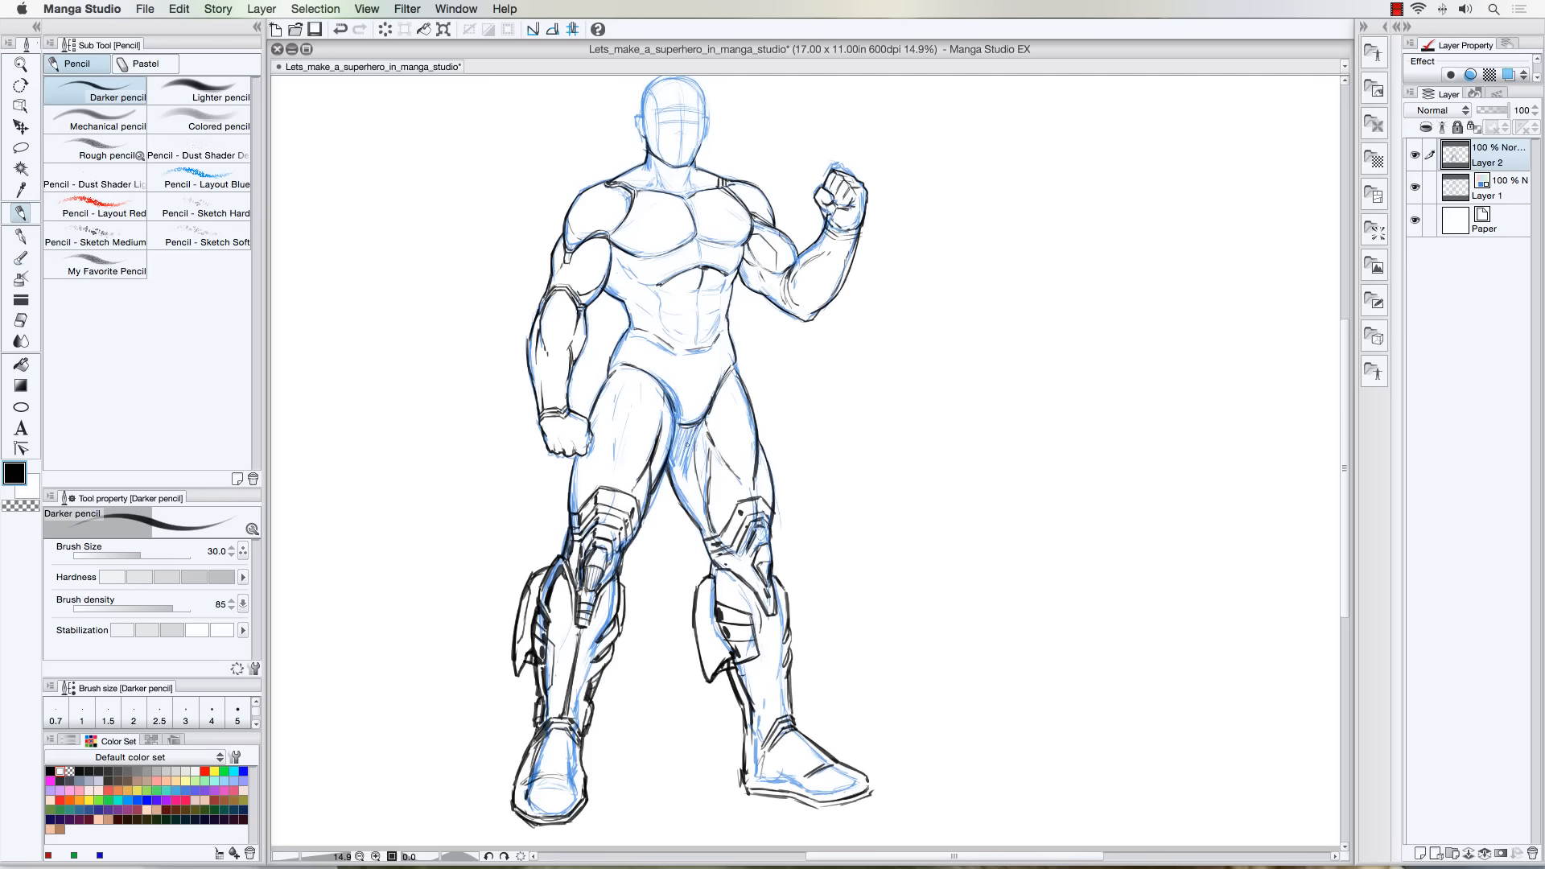
Hatch dark shading into the gap between the upper thighs and add muscle lines to the first leg's thigh
drag(694, 436, 678, 492)
drag(679, 424, 677, 504)
drag(625, 403, 614, 465)
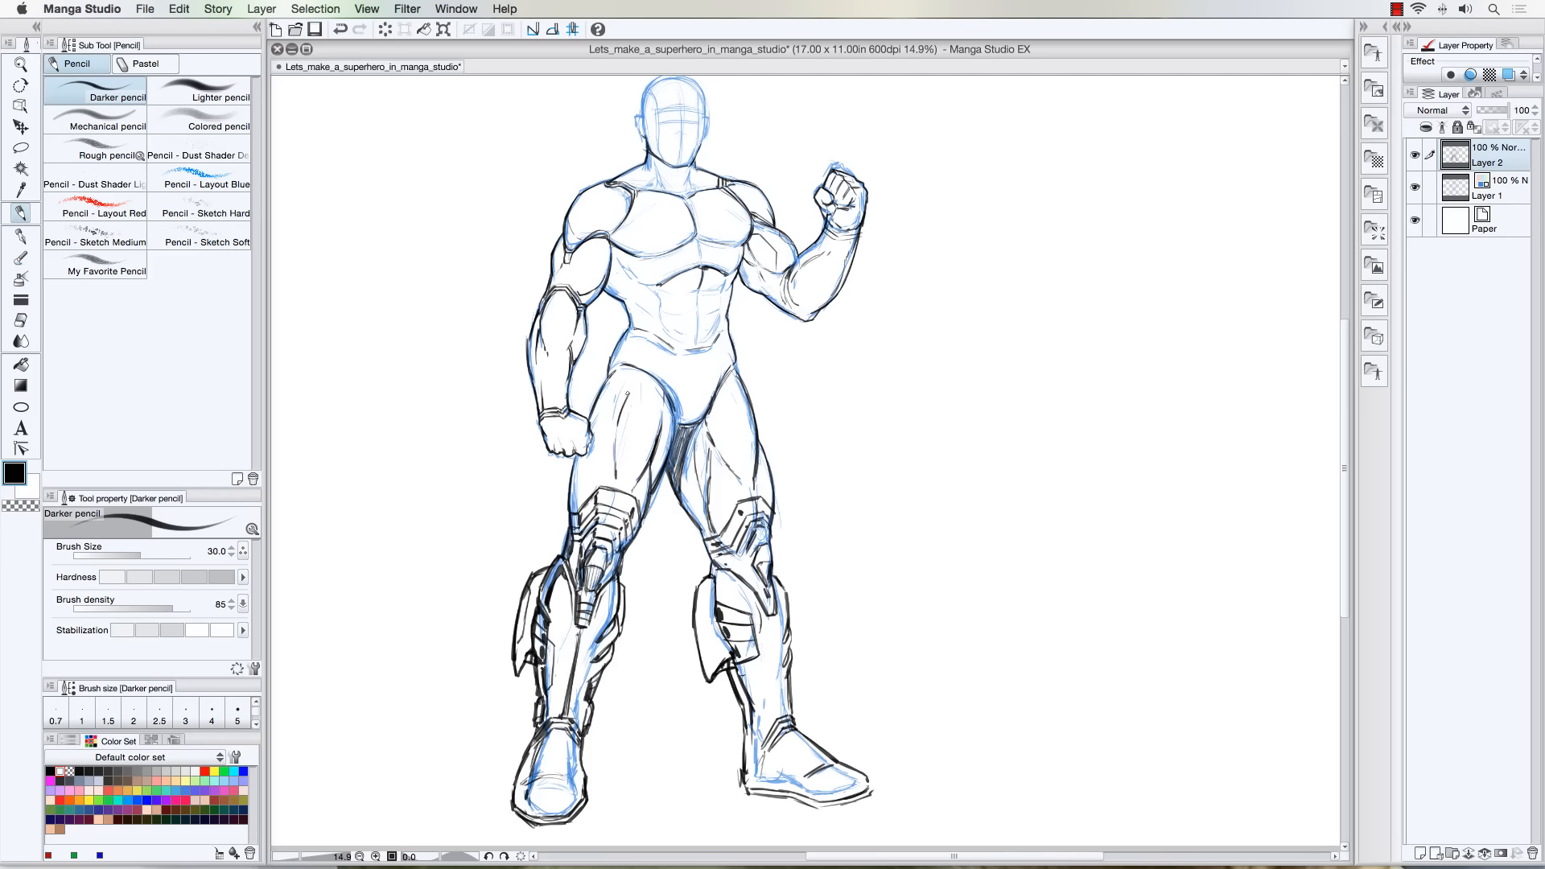
drag(662, 397, 664, 411)
mouse_move(576, 511)
mouse_down()
mouse_move(574, 497)
mouse_move(603, 420)
mouse_up()
Add short muscle lines to the abdomen below the rib cage
drag(490, 259, 499, 353)
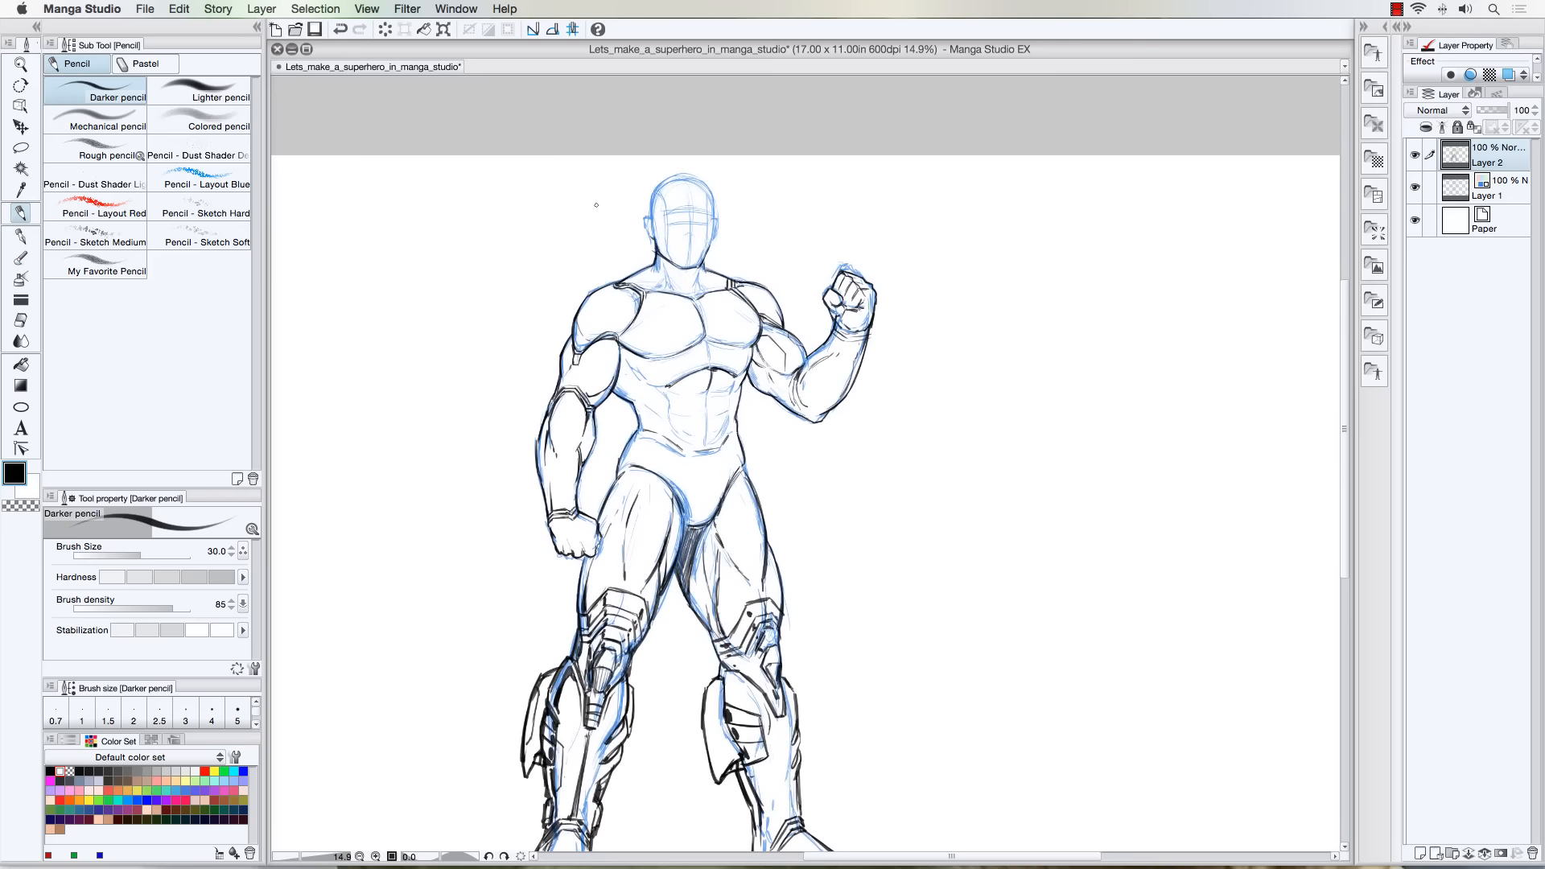
scroll(596, 205, up, 1)
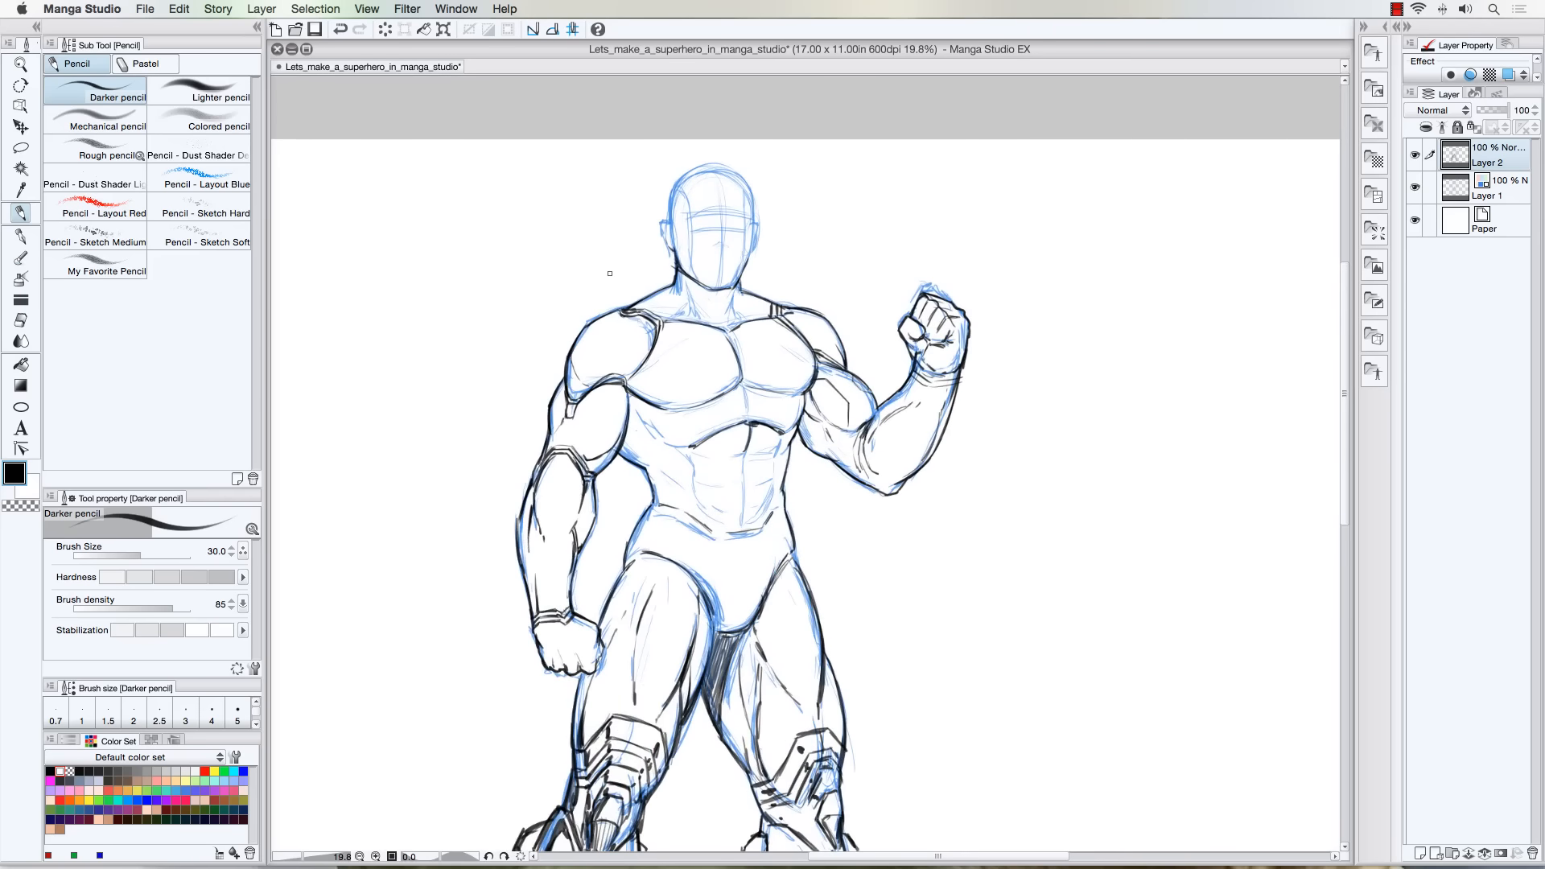
scroll(610, 273, down, 1)
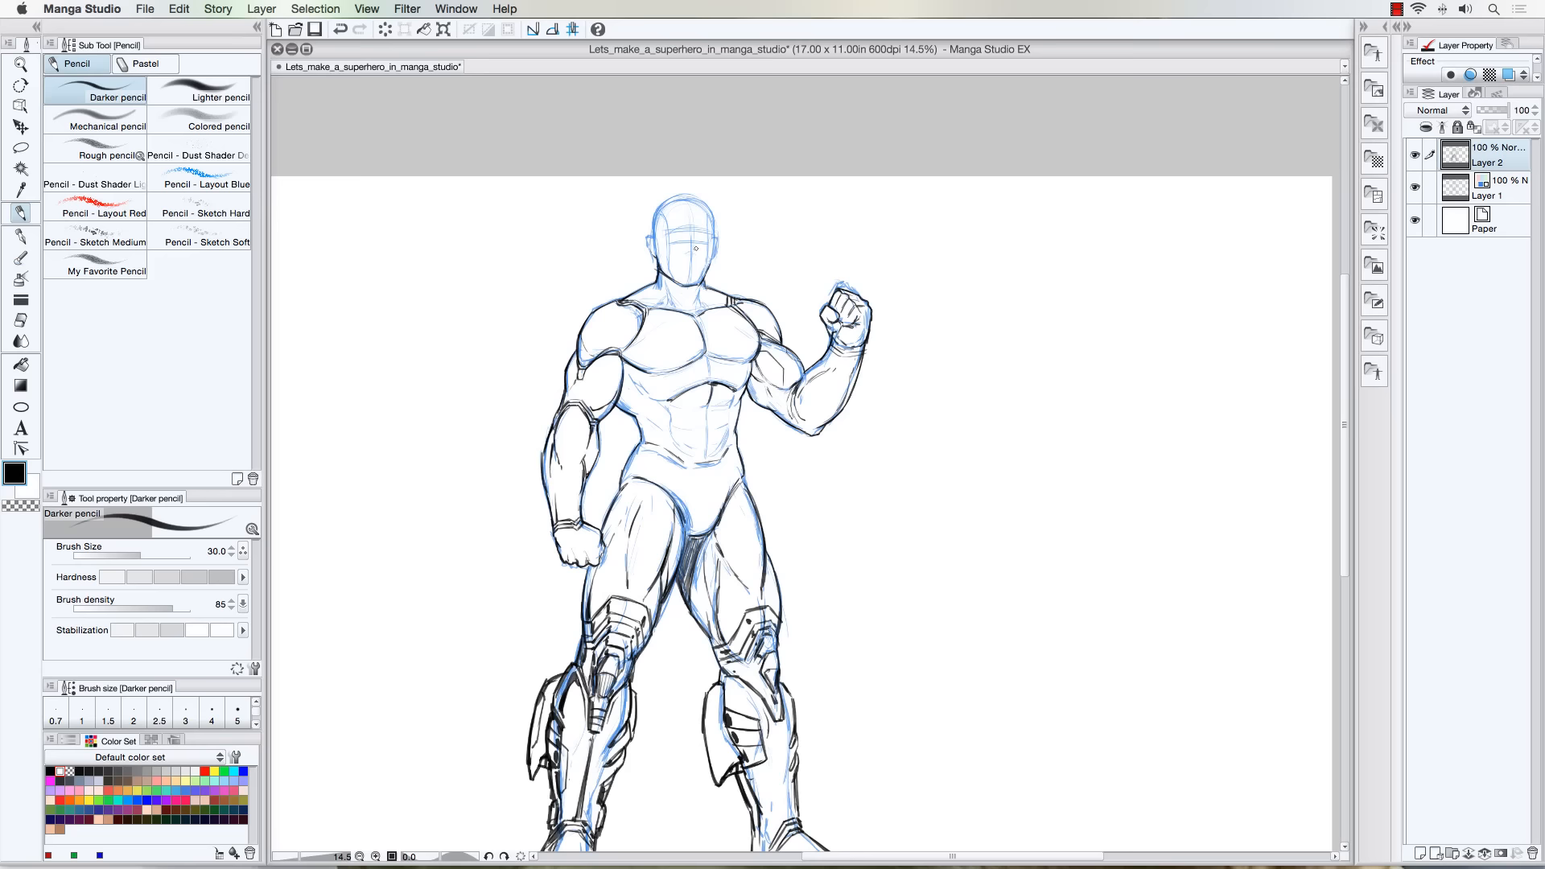
scroll(697, 248, up, 3)
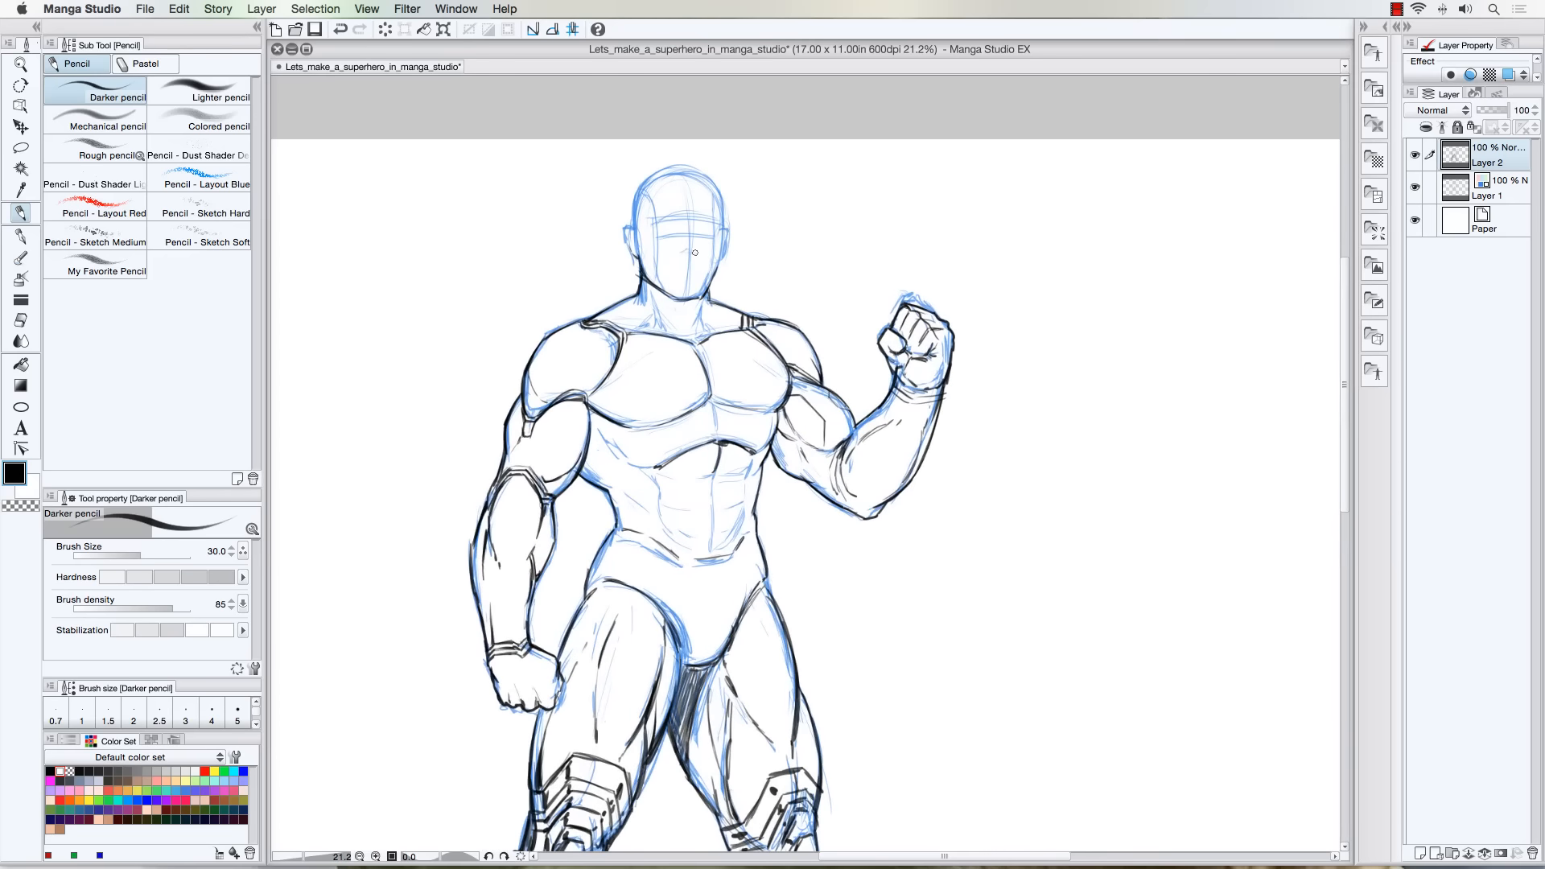
scroll(695, 253, up, 1)
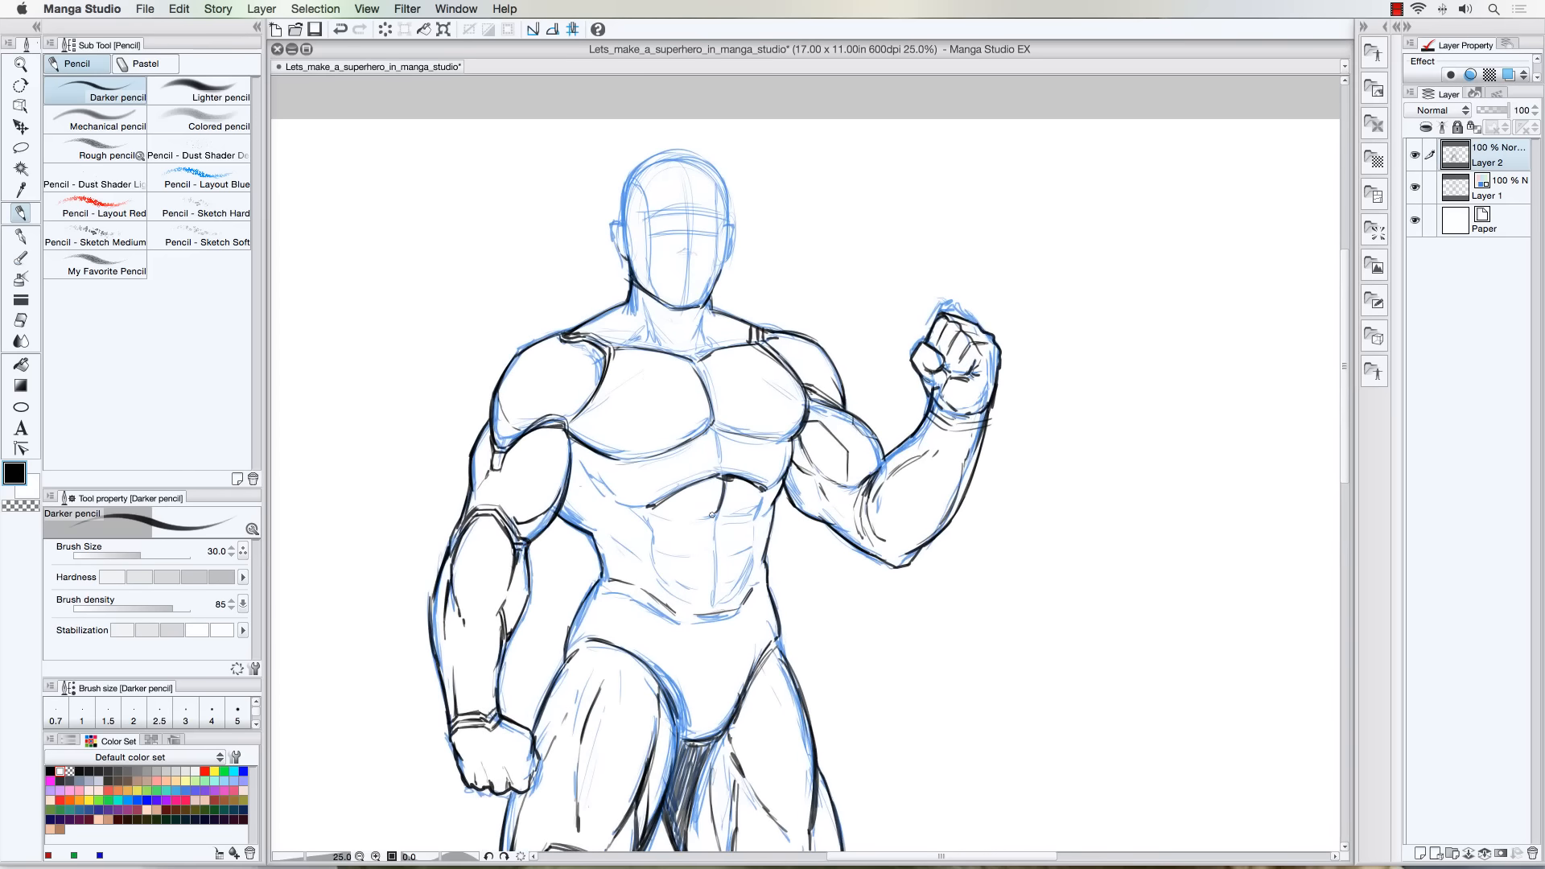
mouse_move(712, 515)
mouse_down()
mouse_move(652, 520)
mouse_move(725, 524)
mouse_up()
With brush size 25, draw a diagonal strap from shoulder to opposite hip and a line with small loops across the waist
key([)
mouse_move(717, 305)
mouse_down()
mouse_move(631, 495)
mouse_move(651, 467)
mouse_move(612, 511)
mouse_up()
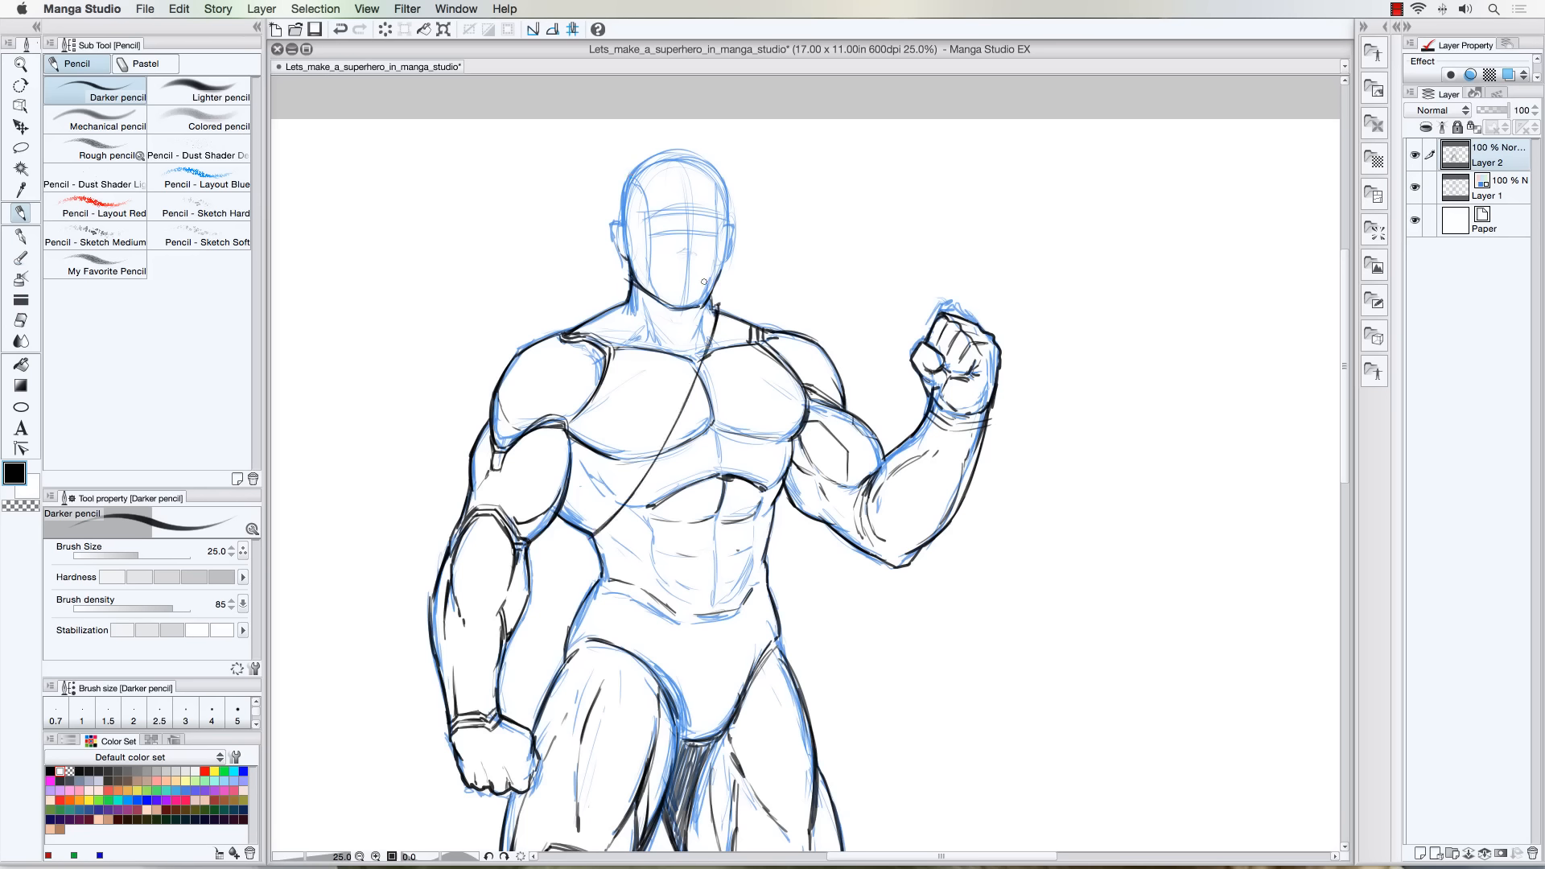
mouse_move(719, 304)
mouse_down()
mouse_move(751, 338)
mouse_move(727, 422)
mouse_move(738, 403)
mouse_move(644, 550)
mouse_up()
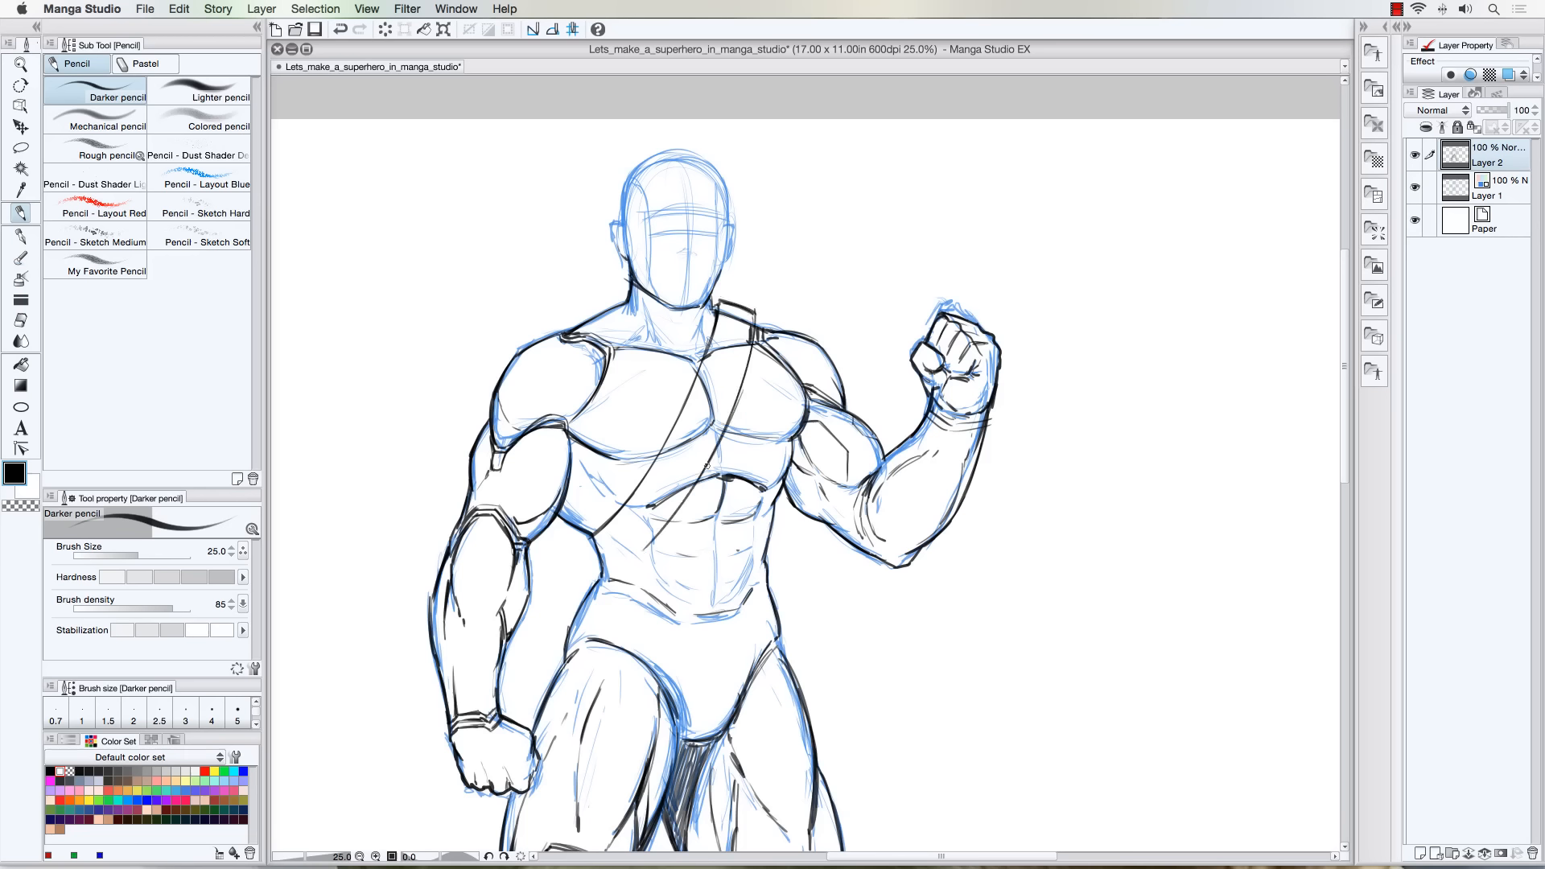
drag(706, 466, 602, 585)
mouse_move(668, 532)
mouse_down()
mouse_move(596, 587)
mouse_move(582, 545)
mouse_move(593, 588)
mouse_move(765, 536)
mouse_move(645, 556)
mouse_move(735, 554)
mouse_up()
drag(712, 304, 755, 324)
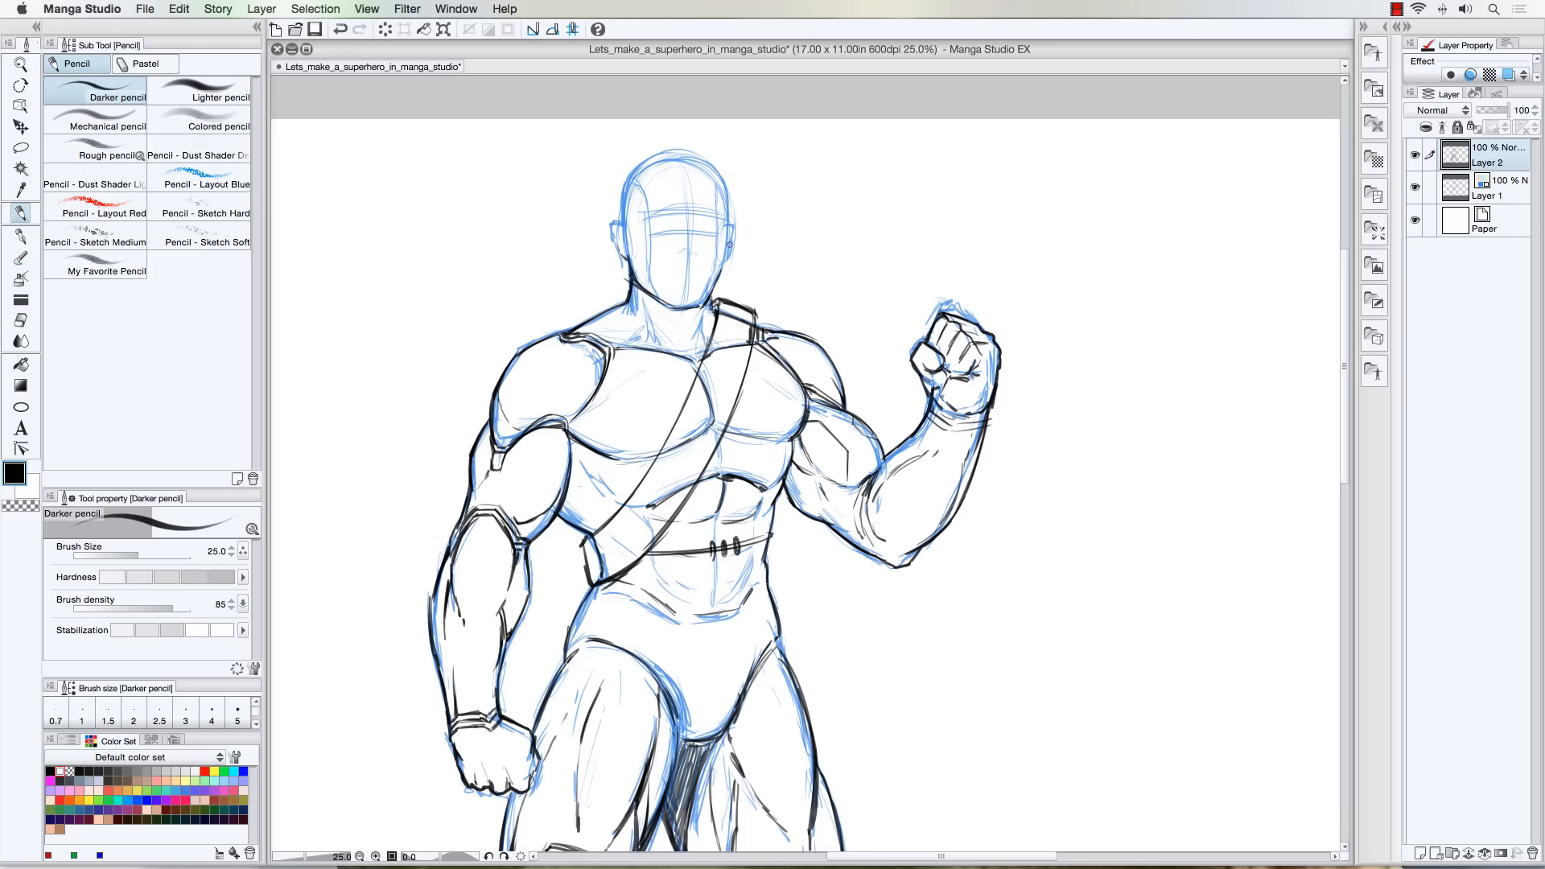
Round off the strap's hip end, reinforce its edges and add segment bands across its lower half
drag(585, 532, 585, 573)
mouse_move(736, 350)
mouse_down()
mouse_move(692, 459)
mouse_move(614, 535)
mouse_up()
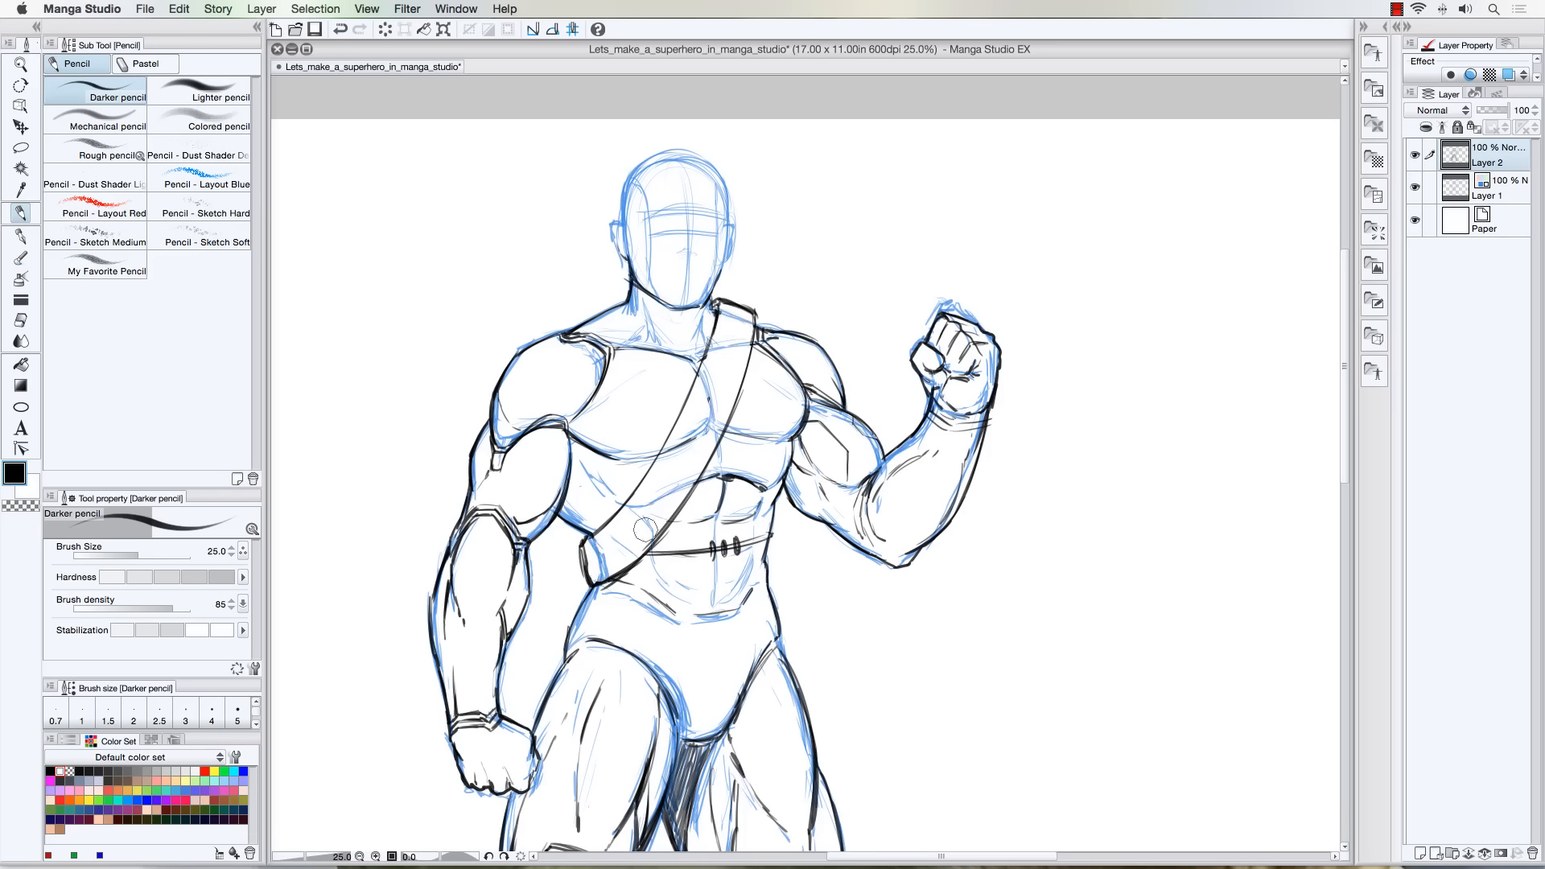
mouse_move(719, 309)
mouse_down()
mouse_move(647, 479)
mouse_move(664, 452)
mouse_move(598, 541)
mouse_up()
mouse_move(653, 476)
mouse_down()
mouse_move(667, 437)
mouse_move(702, 458)
mouse_move(675, 420)
mouse_move(687, 427)
mouse_move(667, 431)
mouse_move(660, 461)
mouse_move(689, 486)
mouse_move(641, 489)
mouse_move(667, 516)
mouse_move(641, 493)
mouse_move(668, 520)
mouse_up()
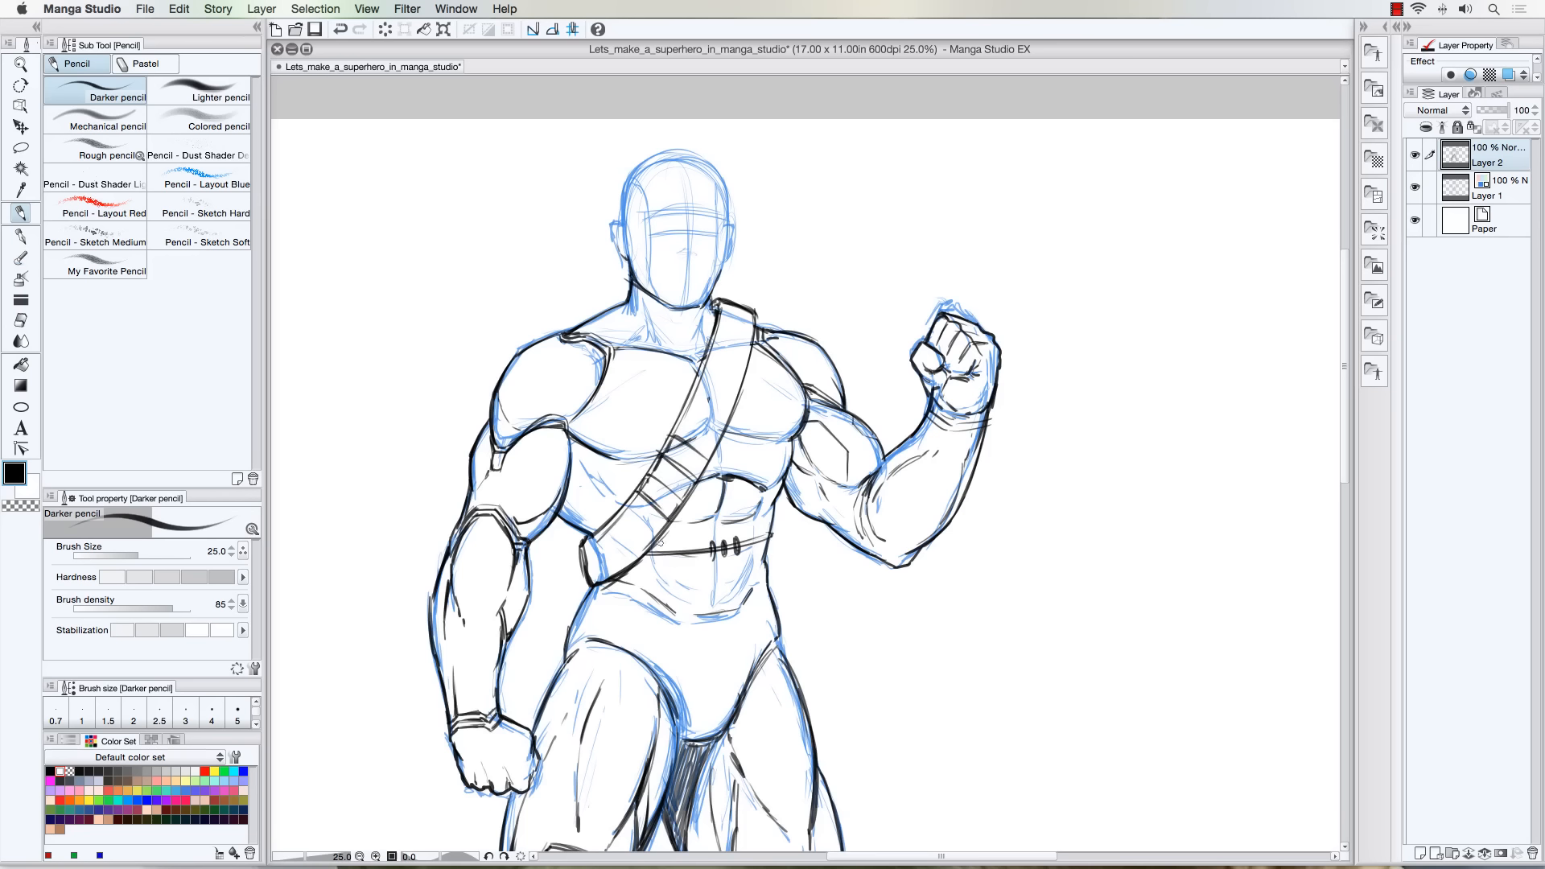
Draw a rectangular pouch at each hip, joined by a belt line across the waist, with shaded edges
mouse_move(763, 555)
mouse_down()
mouse_move(794, 567)
mouse_move(798, 620)
mouse_move(780, 629)
mouse_move(763, 562)
mouse_up()
mouse_move(770, 626)
mouse_down()
mouse_move(766, 564)
mouse_move(790, 585)
mouse_move(775, 590)
mouse_move(794, 585)
mouse_move(773, 568)
mouse_move(777, 616)
mouse_up()
drag(773, 561, 778, 606)
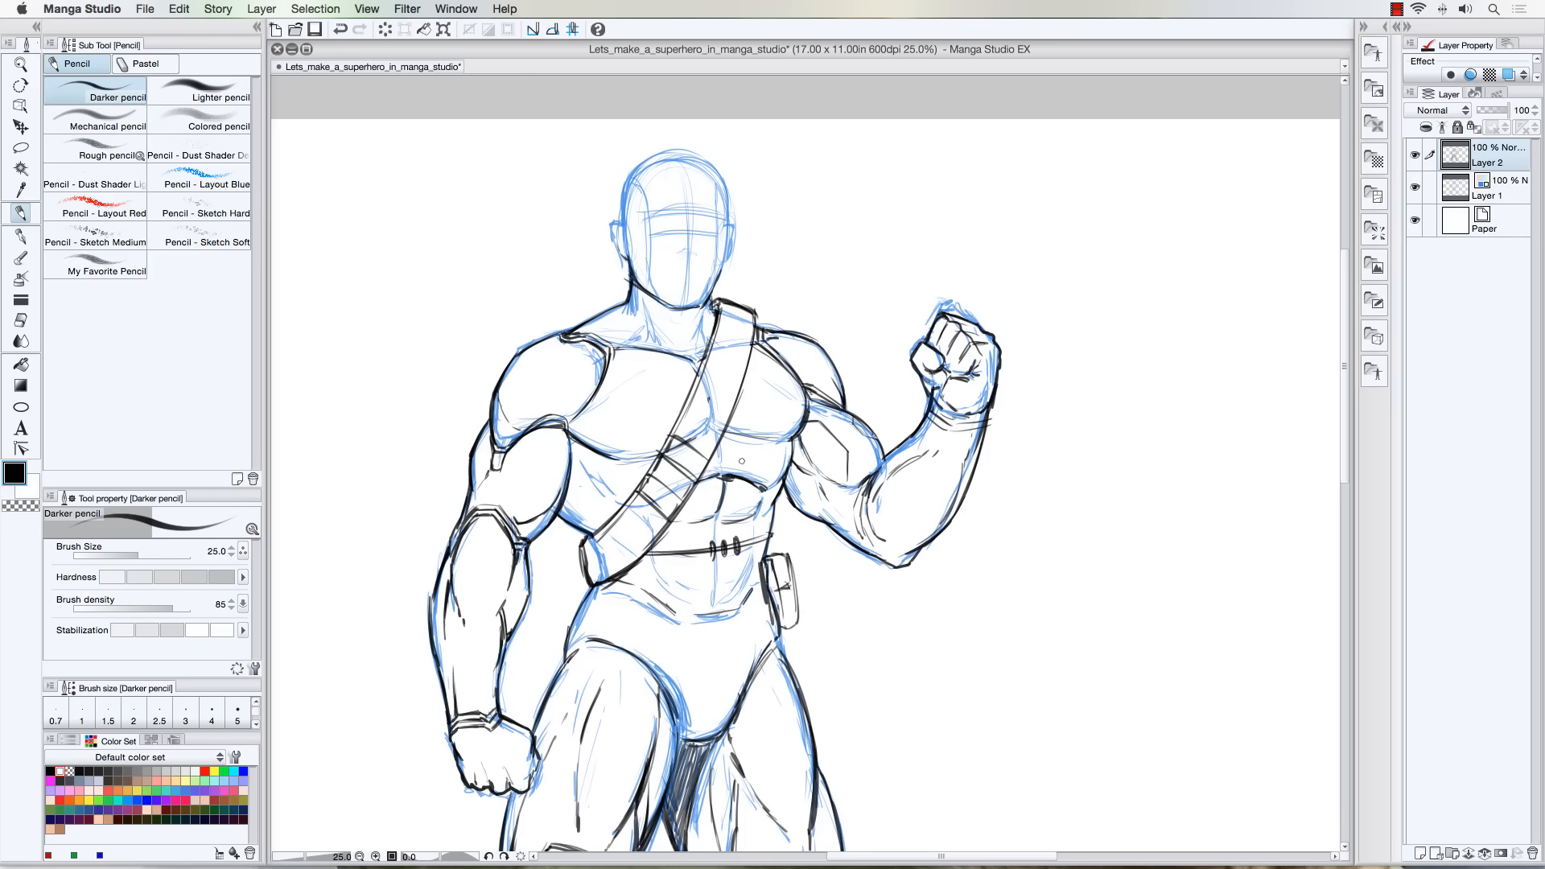
drag(619, 573, 642, 573)
mouse_move(641, 574)
mouse_down()
mouse_move(637, 610)
mouse_move(609, 609)
mouse_move(641, 573)
mouse_up()
drag(642, 575, 614, 613)
drag(761, 579, 638, 596)
drag(760, 580, 638, 592)
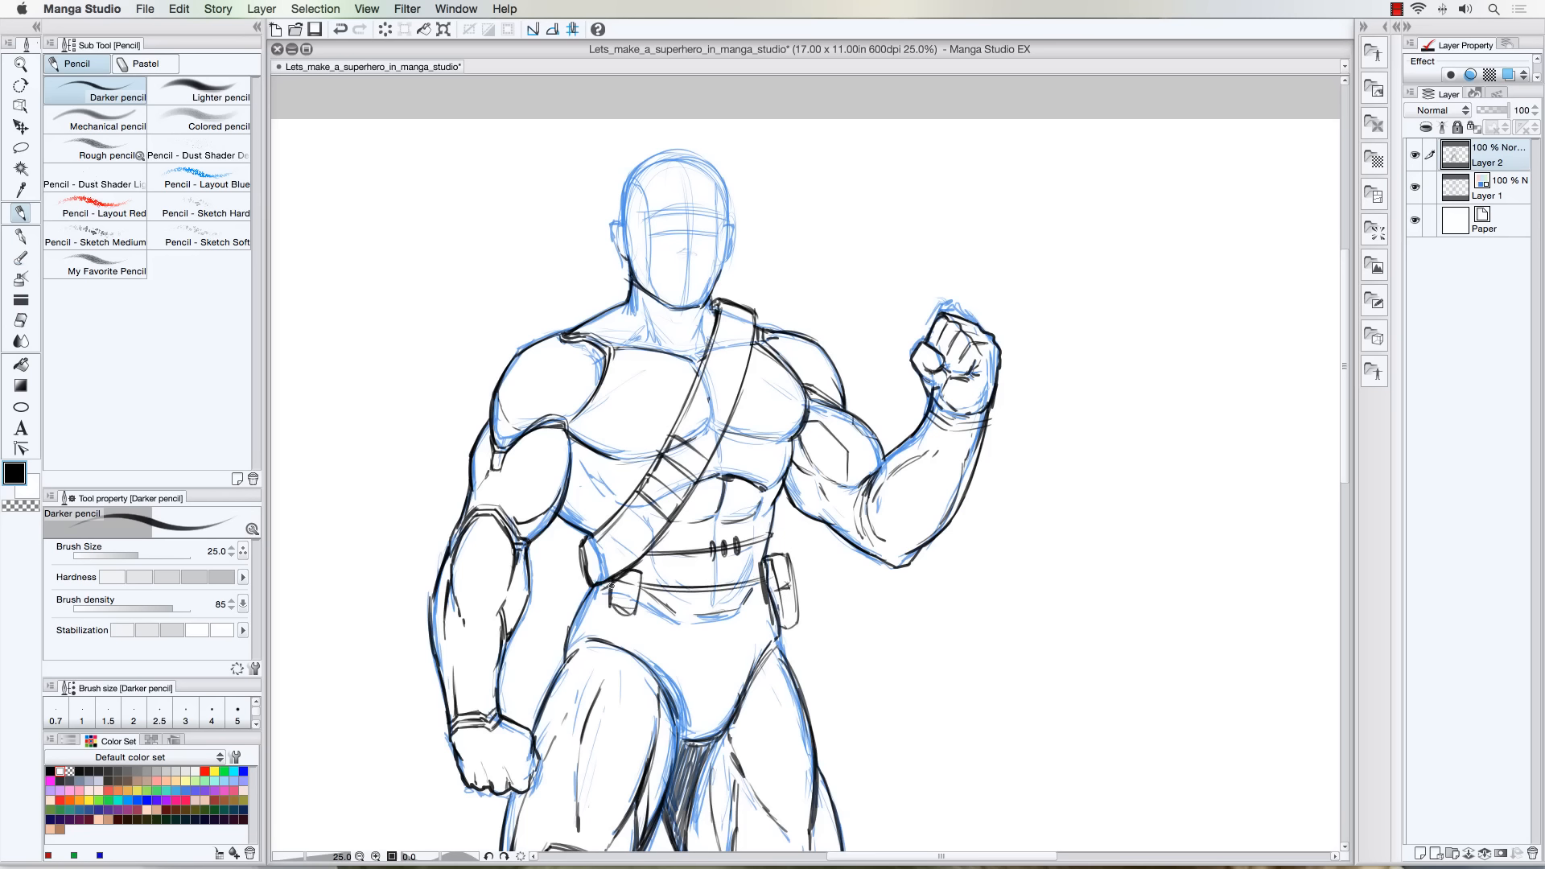
mouse_move(747, 581)
mouse_down()
mouse_move(636, 593)
mouse_move(636, 615)
mouse_move(610, 617)
mouse_move(609, 593)
mouse_move(771, 616)
mouse_up()
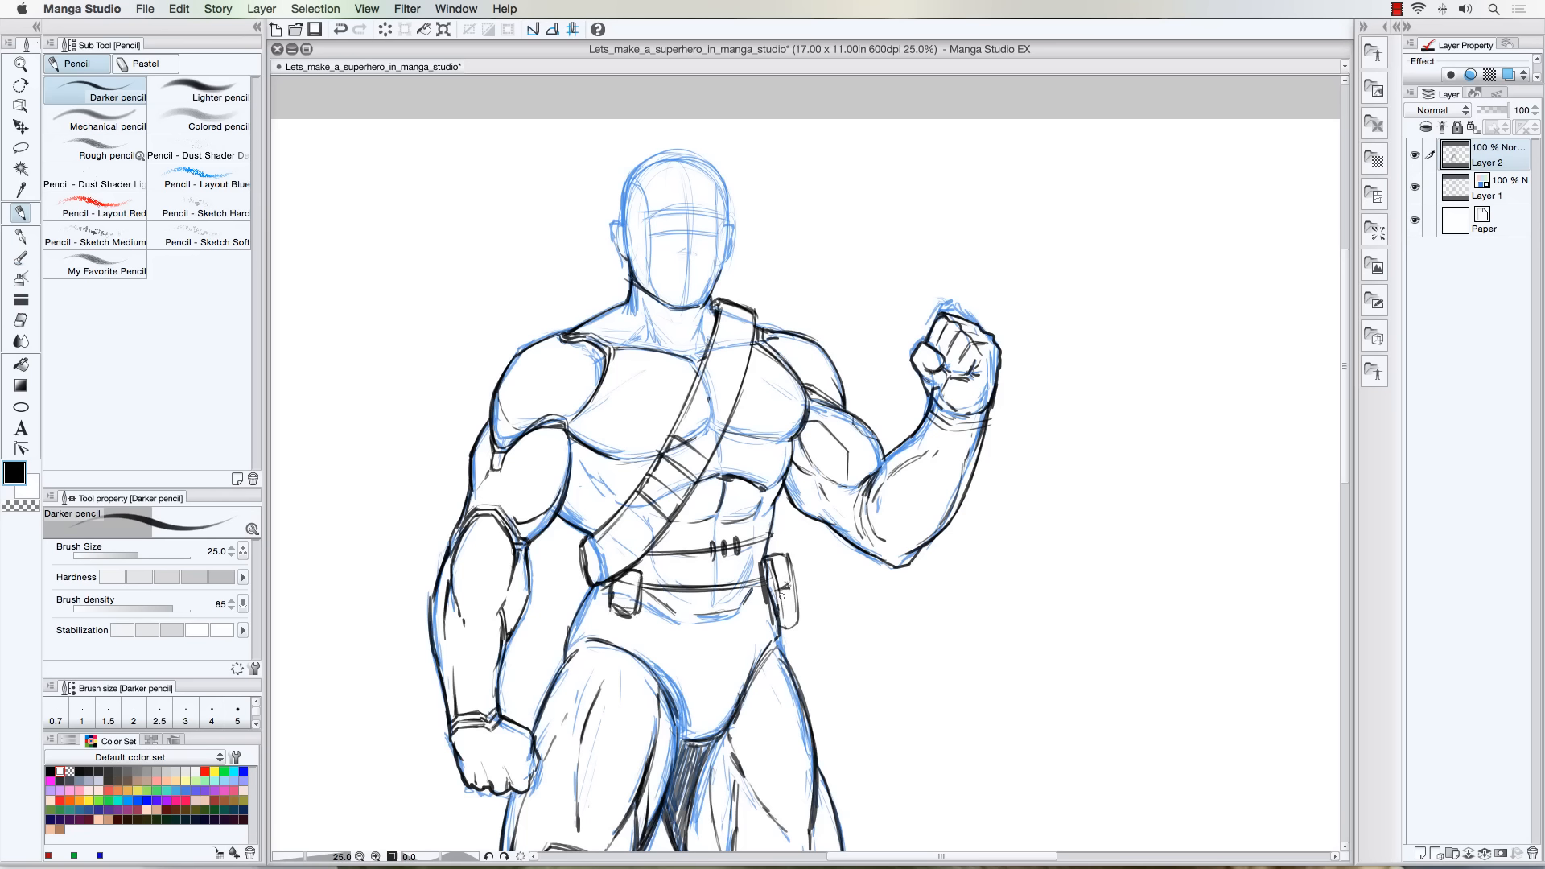
mouse_move(785, 552)
mouse_down()
mouse_move(800, 626)
mouse_move(784, 632)
mouse_move(788, 554)
mouse_up()
Add inner trim lines along both edges of the chest strap and trace the outline of the head
drag(750, 345, 734, 399)
drag(718, 330, 702, 385)
drag(626, 509, 597, 545)
mouse_move(702, 364)
mouse_down()
mouse_move(661, 453)
mouse_move(582, 546)
mouse_up()
drag(739, 390, 644, 553)
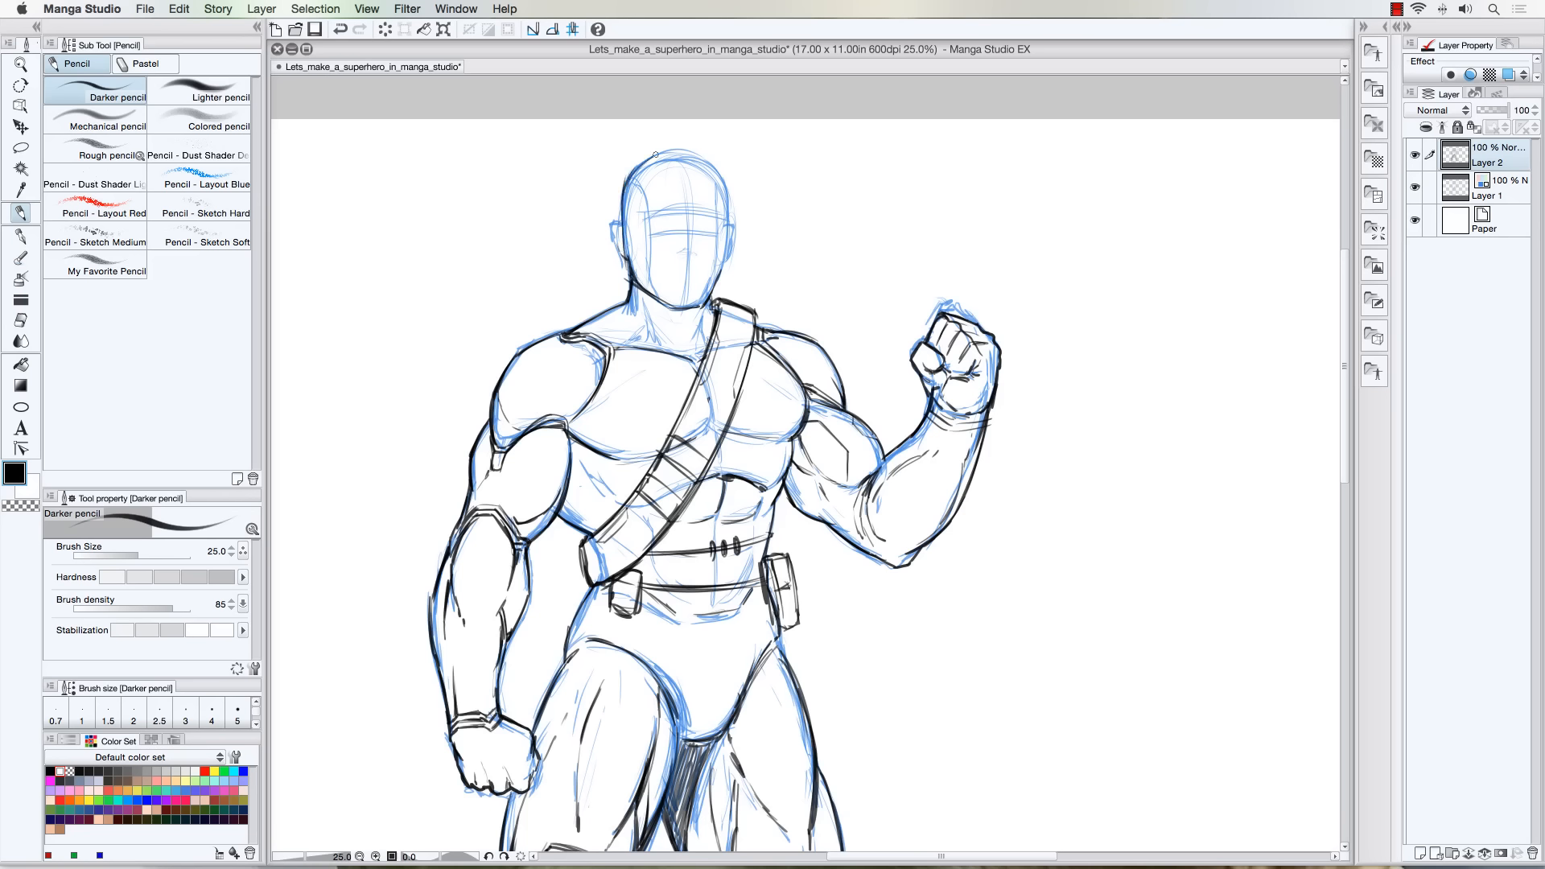
mouse_move(656, 155)
mouse_down()
mouse_move(626, 179)
mouse_move(699, 160)
mouse_move(652, 157)
mouse_move(691, 159)
mouse_move(731, 201)
mouse_move(706, 309)
mouse_up()
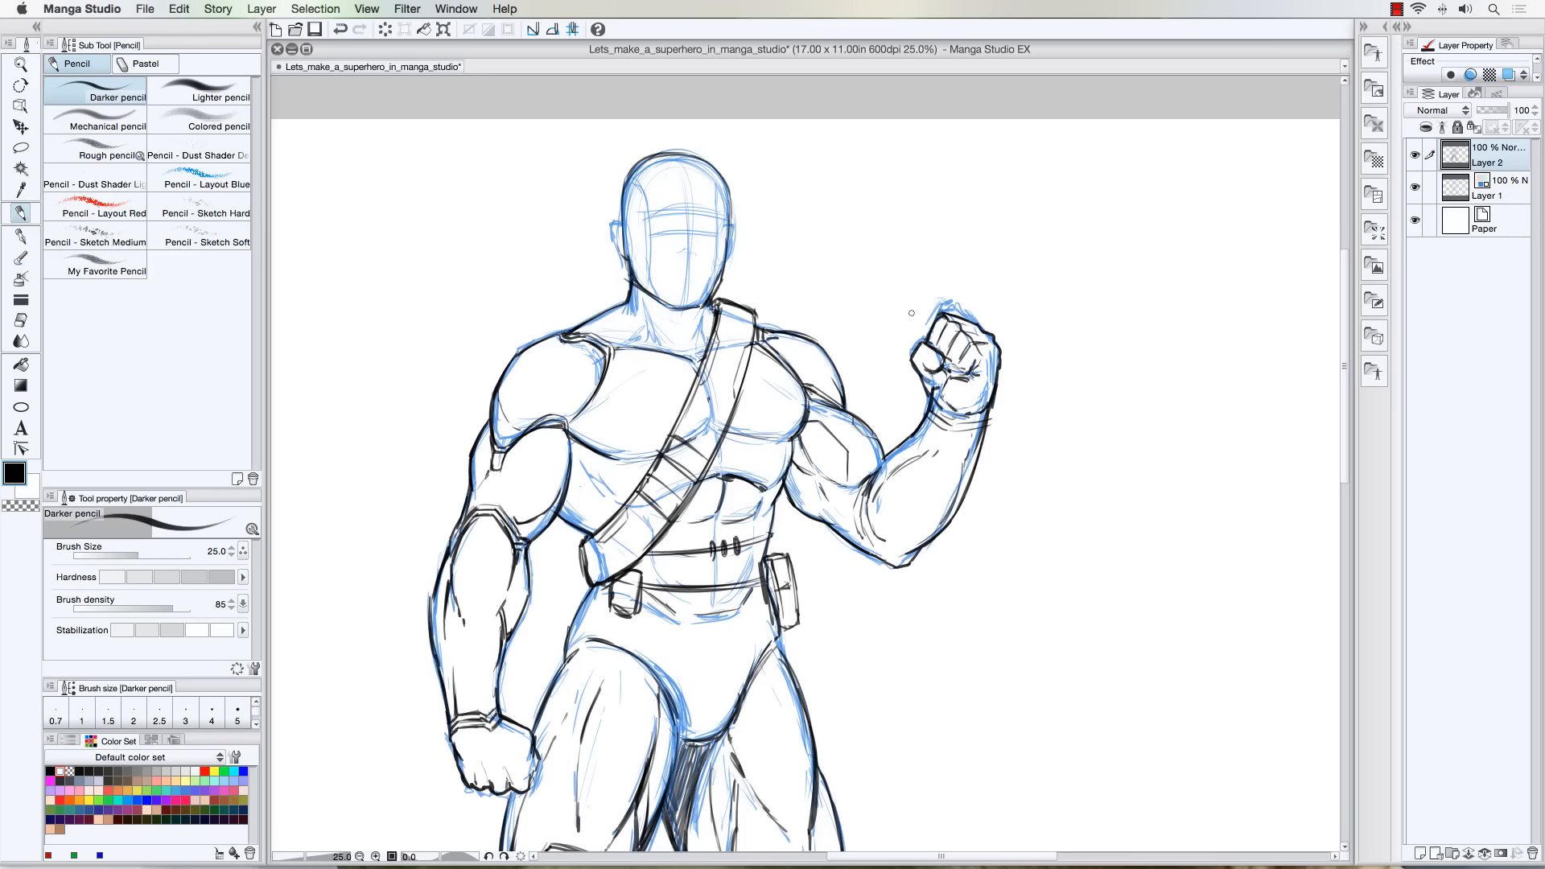
Surround the raised fist with an arc of filled energy dots on both sides and above the knuckles
drag(899, 325, 899, 332)
mouse_move(907, 320)
mouse_down()
mouse_move(900, 304)
mouse_move(923, 298)
mouse_move(923, 318)
mouse_move(902, 297)
mouse_move(898, 328)
mouse_up()
mouse_move(913, 323)
mouse_down()
mouse_move(914, 337)
mouse_move(899, 305)
mouse_move(934, 293)
mouse_move(924, 274)
mouse_move(944, 288)
mouse_move(918, 278)
mouse_up()
drag(913, 301, 915, 313)
mouse_move(908, 282)
mouse_down()
mouse_move(897, 367)
mouse_move(883, 352)
mouse_move(908, 384)
mouse_move(898, 375)
mouse_up()
mouse_move(1017, 360)
mouse_down()
mouse_move(1033, 346)
mouse_move(1009, 314)
mouse_up()
click(1031, 358)
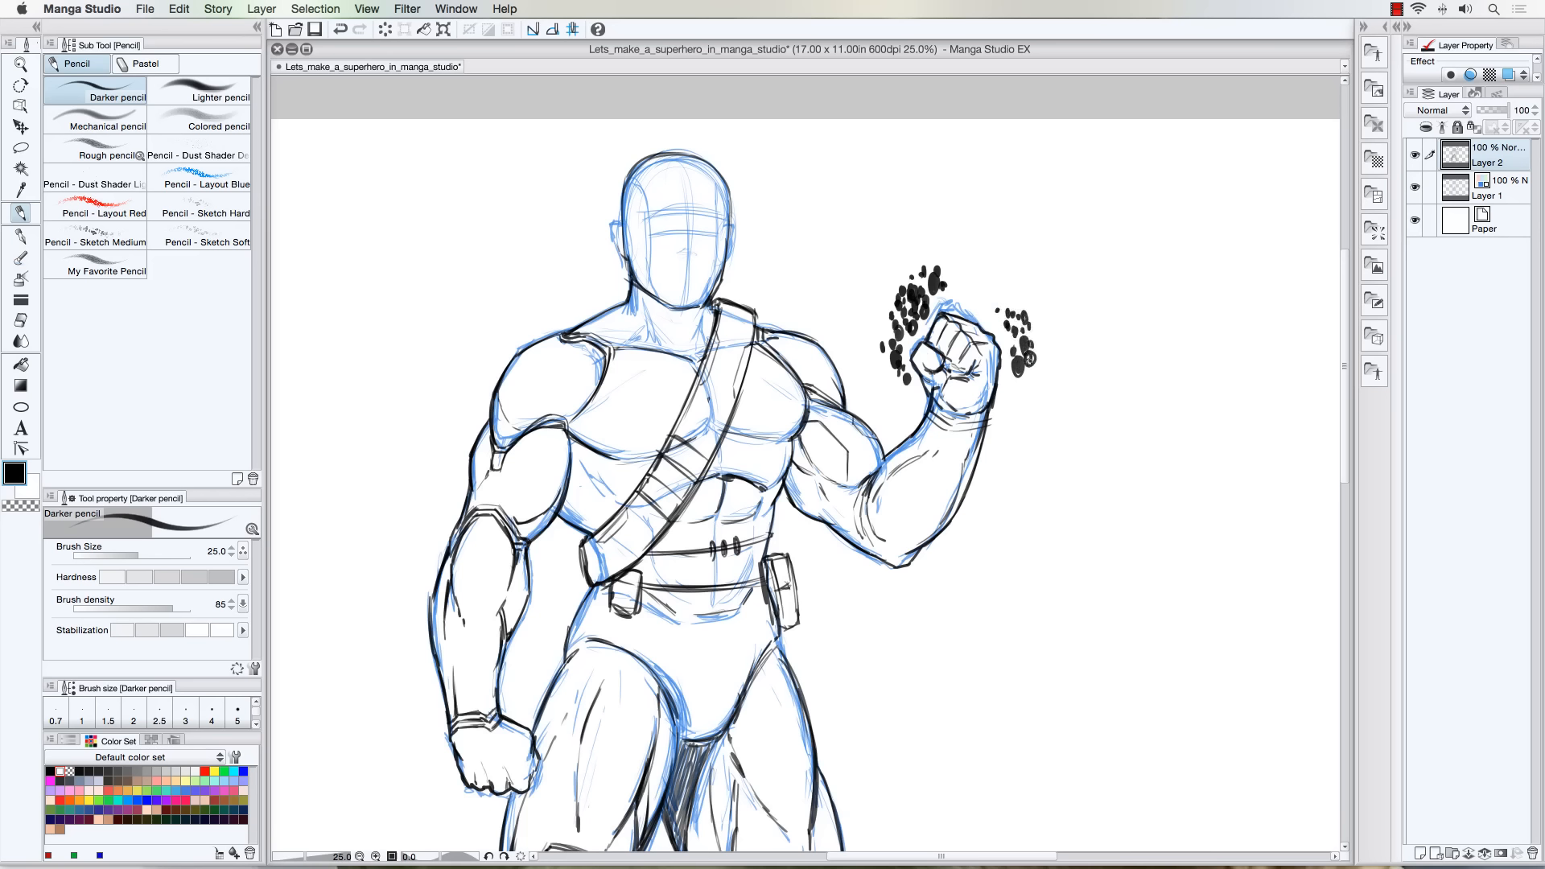
click(1006, 302)
click(1013, 298)
click(1015, 287)
click(1019, 304)
click(973, 291)
click(980, 301)
click(970, 290)
click(961, 278)
click(983, 284)
click(984, 294)
click(993, 290)
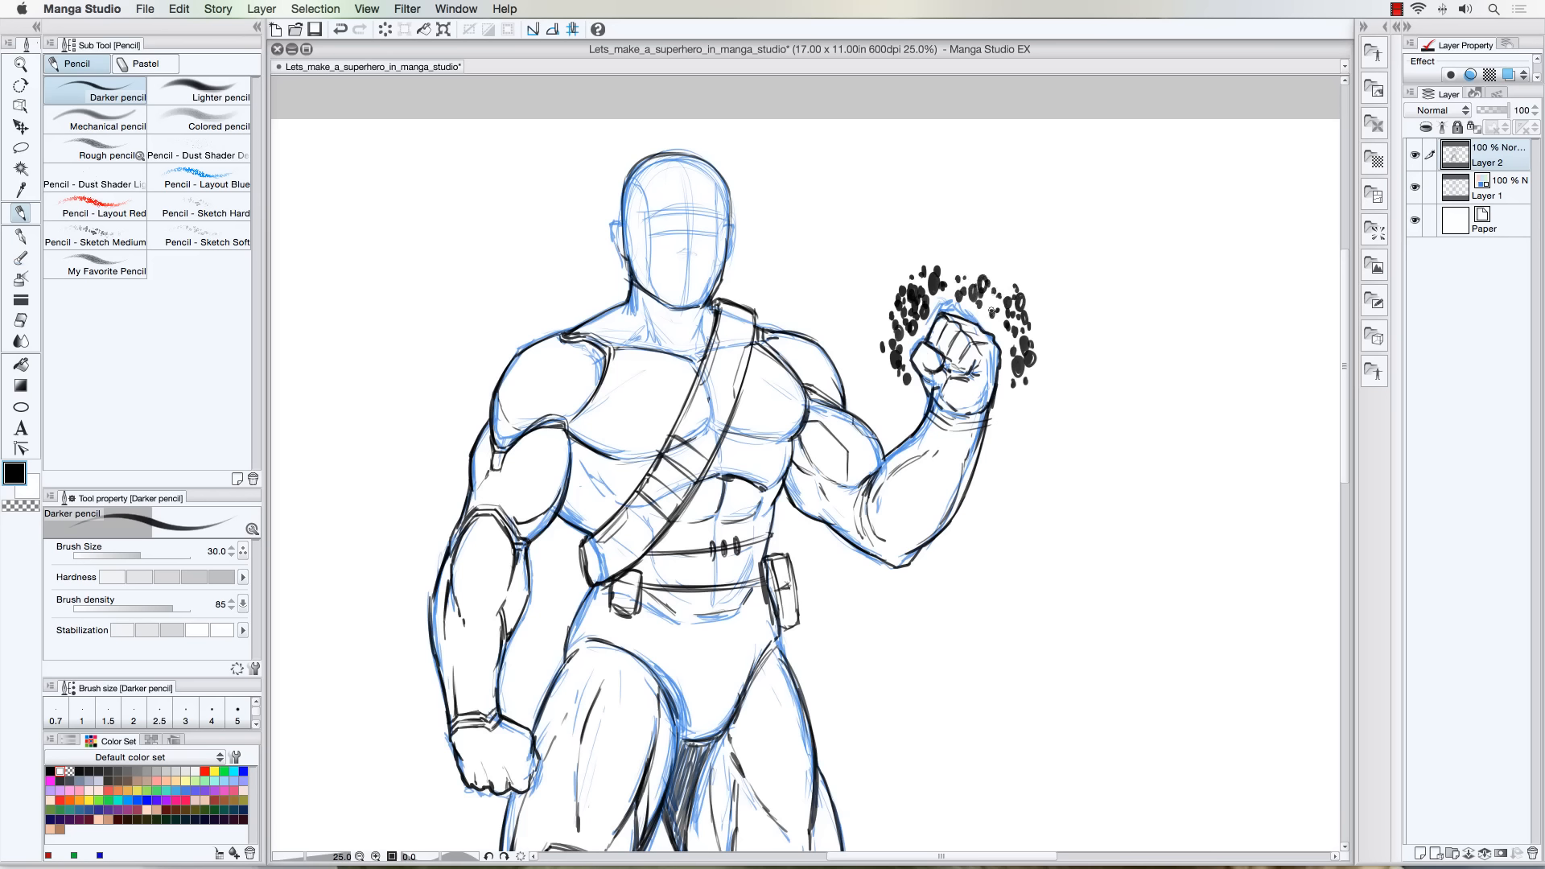
Extend the energy dots down toward the wrist and outward, filling gaps around the arc
click(993, 312)
click(1011, 401)
click(1018, 398)
click(1024, 395)
click(1031, 396)
click(1033, 372)
click(1039, 362)
click(1042, 373)
click(886, 380)
click(900, 391)
click(898, 390)
click(895, 379)
click(947, 284)
click(993, 282)
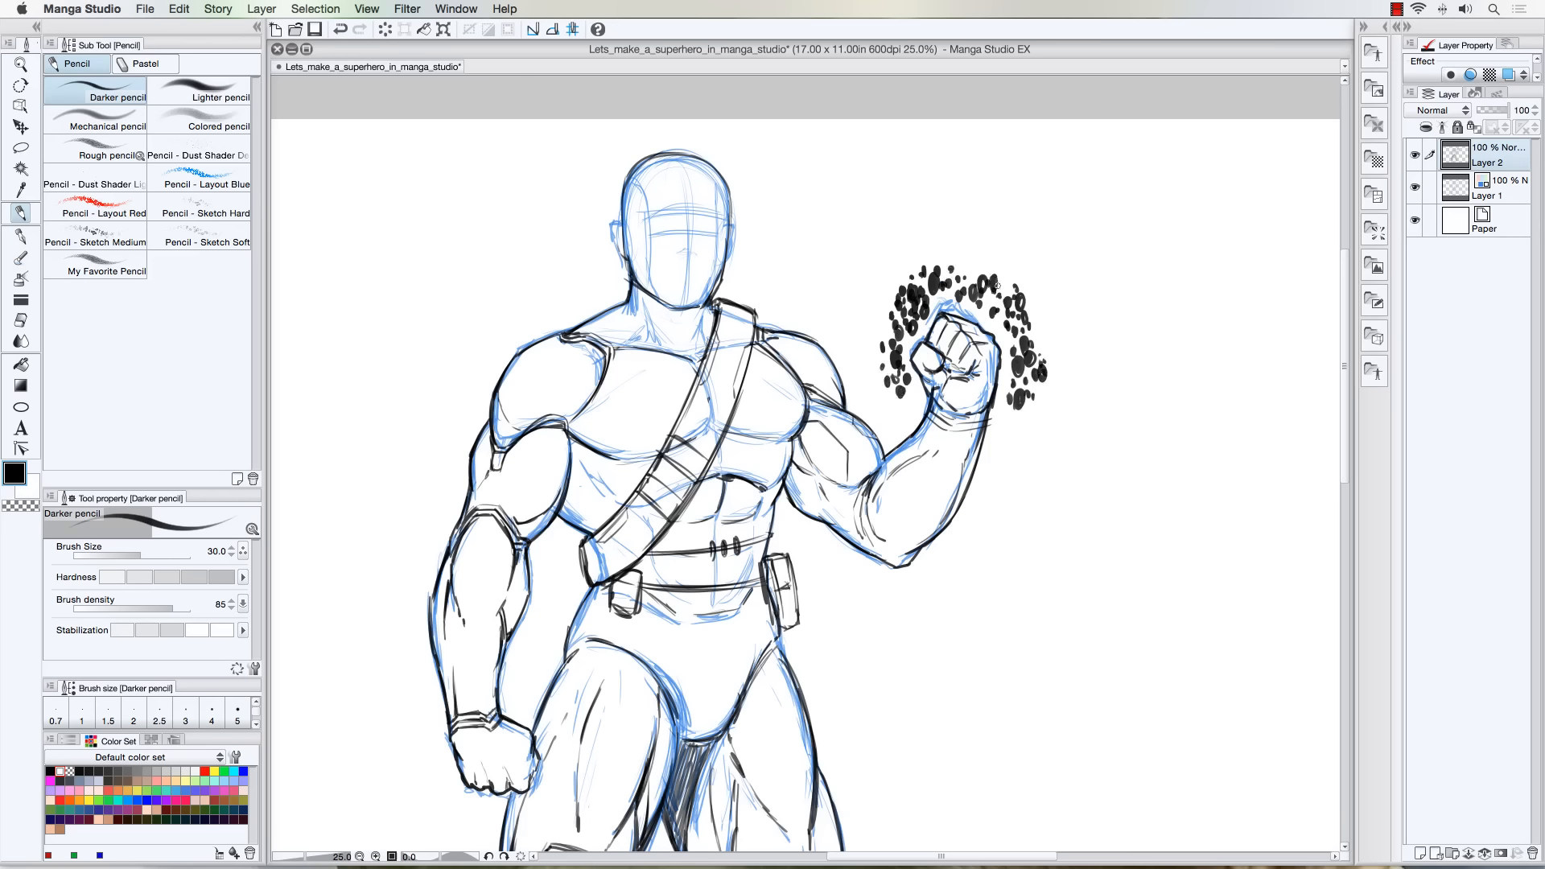
click(1000, 289)
click(1034, 326)
click(1035, 320)
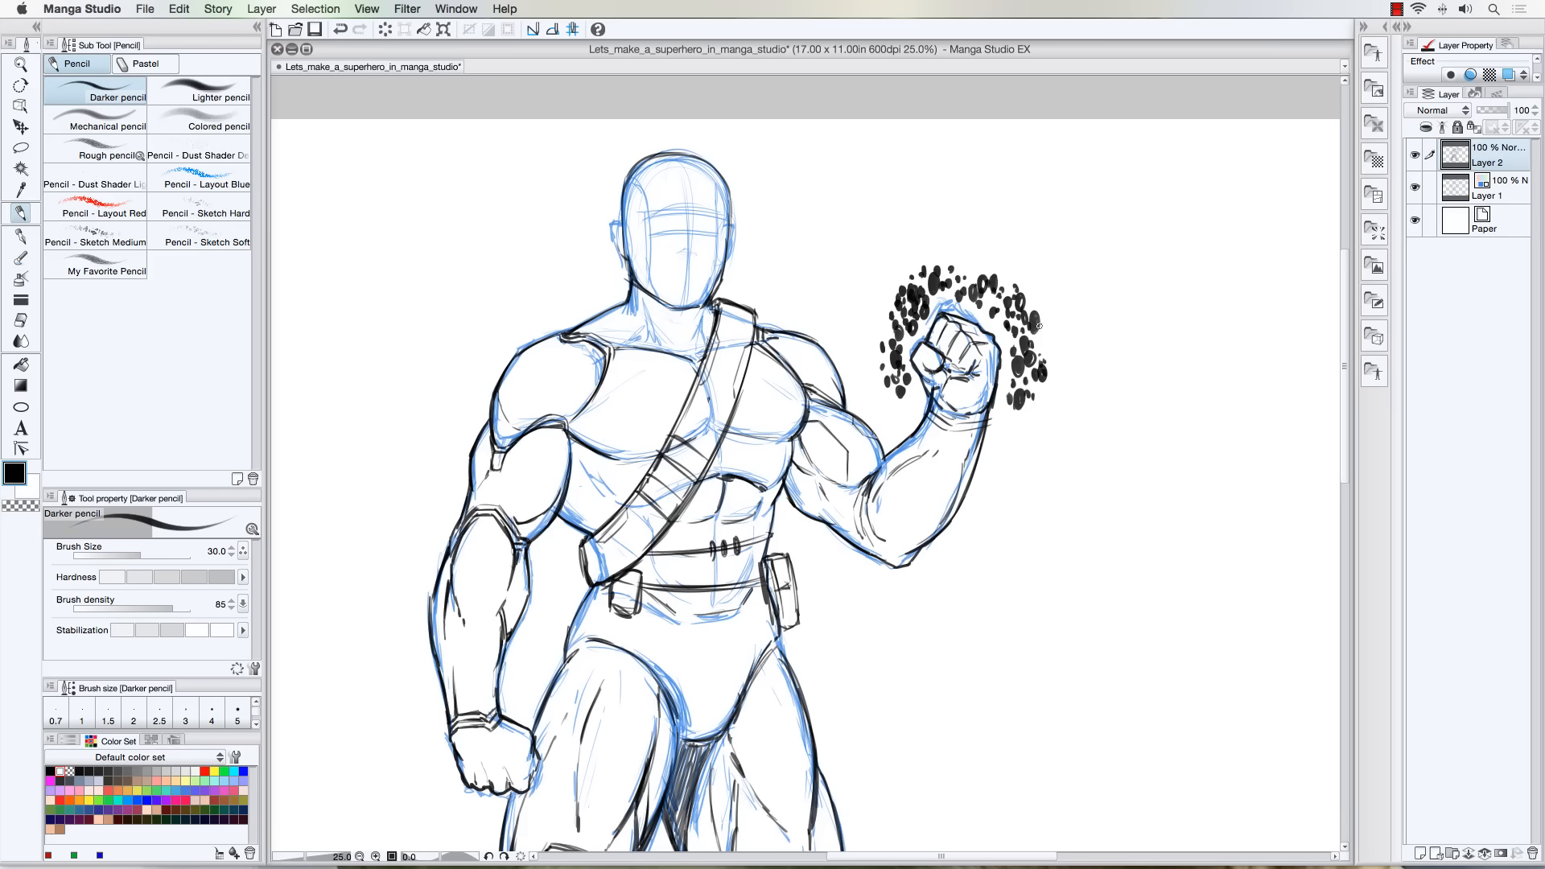
click(893, 295)
click(887, 319)
click(881, 341)
click(877, 337)
click(887, 327)
key(bracketright)
click(1038, 385)
click(1045, 392)
click(1047, 384)
click(1053, 373)
click(1059, 374)
click(1054, 355)
Draw thin, wavy crackle lines radiating outward from the energy dots around the fist
mouse_move(908, 326)
mouse_down()
mouse_move(894, 242)
mouse_move(912, 245)
mouse_up()
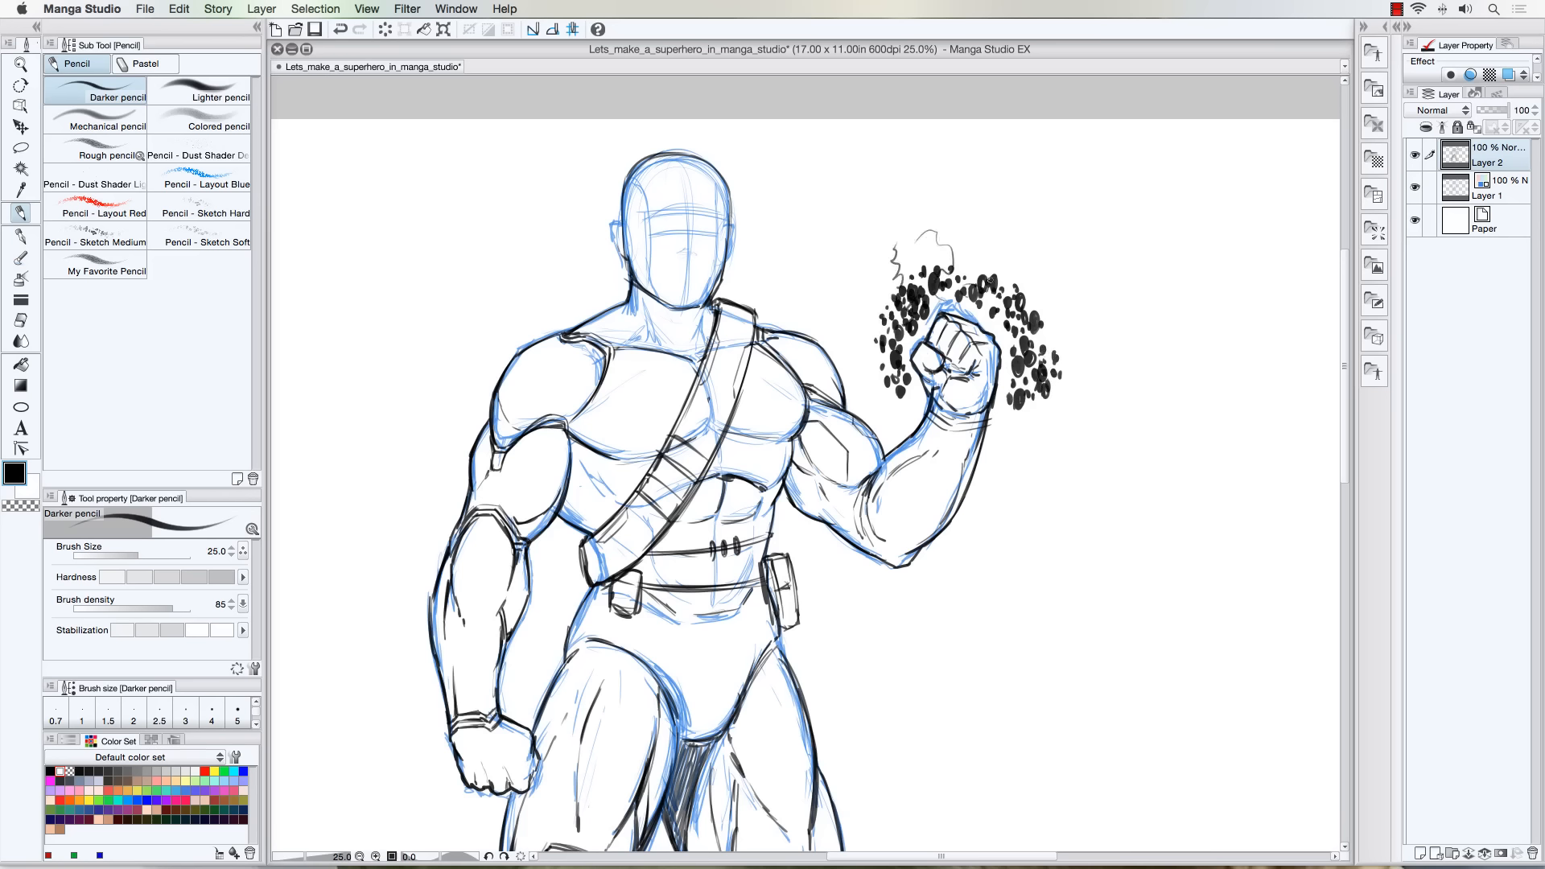
mouse_move(991, 281)
mouse_down()
mouse_move(1037, 281)
mouse_move(1037, 260)
mouse_up()
mouse_move(996, 315)
mouse_down()
mouse_move(1019, 325)
mouse_move(1057, 306)
mouse_move(1041, 293)
mouse_up()
mouse_move(1005, 348)
mouse_down()
mouse_move(1023, 358)
mouse_move(1048, 318)
mouse_move(1030, 296)
mouse_up()
mouse_move(1042, 366)
mouse_down()
mouse_move(1073, 373)
mouse_move(1009, 409)
mouse_up()
mouse_move(908, 384)
mouse_down()
mouse_move(874, 351)
mouse_move(862, 359)
mouse_move(884, 311)
mouse_move(863, 294)
mouse_move(896, 277)
mouse_move(945, 288)
mouse_move(984, 246)
mouse_move(1003, 274)
mouse_move(940, 252)
mouse_up()
Enlarge the brush to 50 and add bigger dots at the energy effect's lower ends, finishing with finer strokes near the wrist
key(bracketright)
key(bracketright)
key(bracketright)
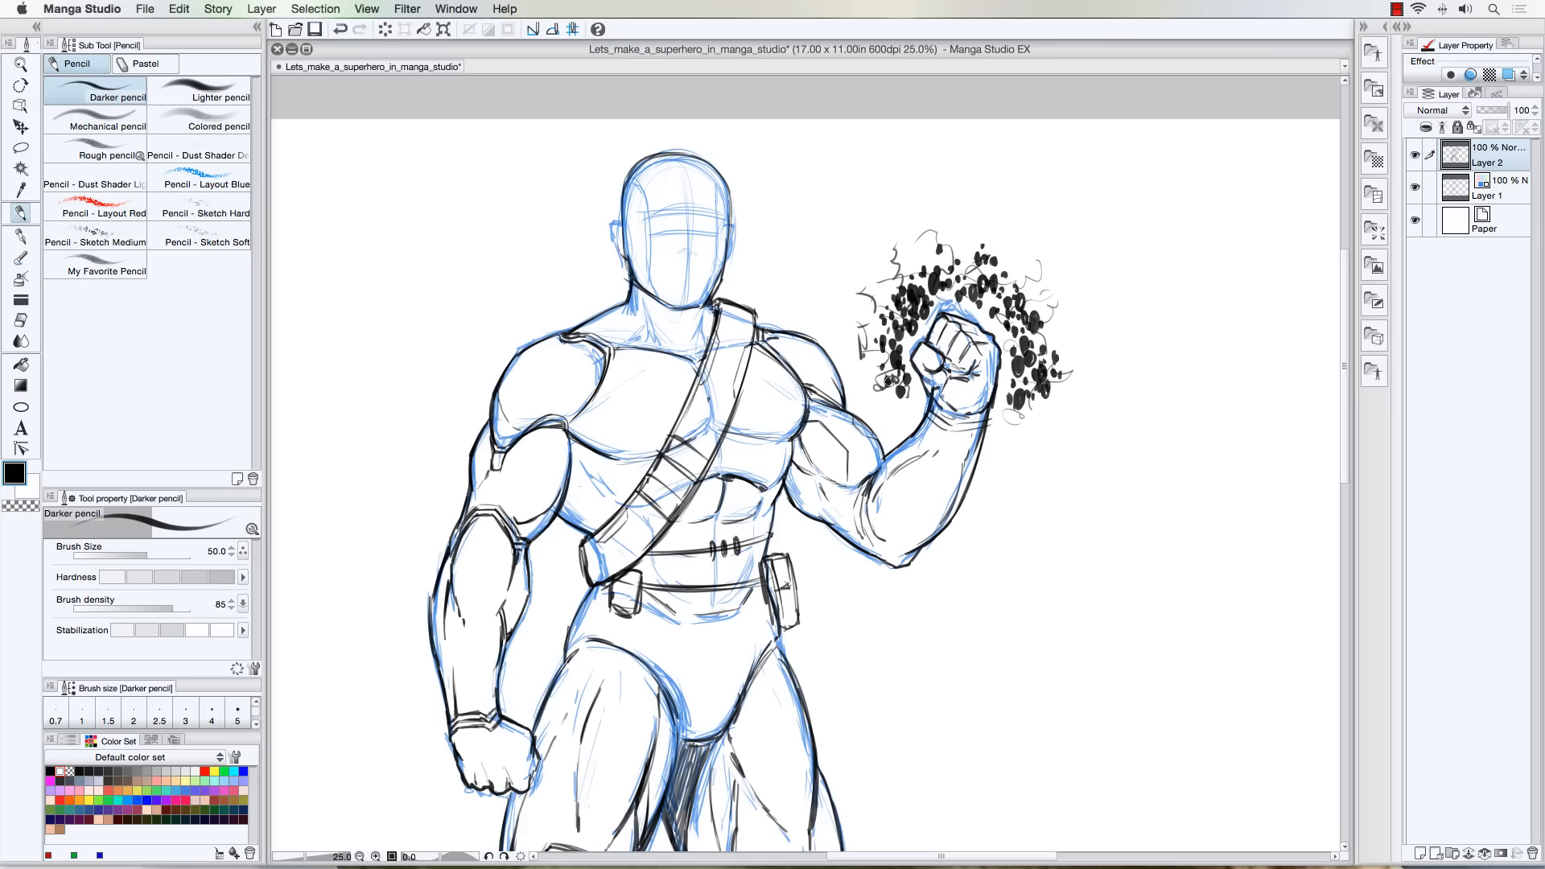
click(891, 383)
click(903, 407)
click(1006, 433)
click(1019, 437)
key(bracketright)
drag(1032, 426, 999, 419)
click(990, 400)
key(bracketleft)
key(bracketleft)
drag(928, 414, 979, 429)
Hatch ground shadows beneath and beside both boots with a brush size of 60
scroll(975, 373, down, 5)
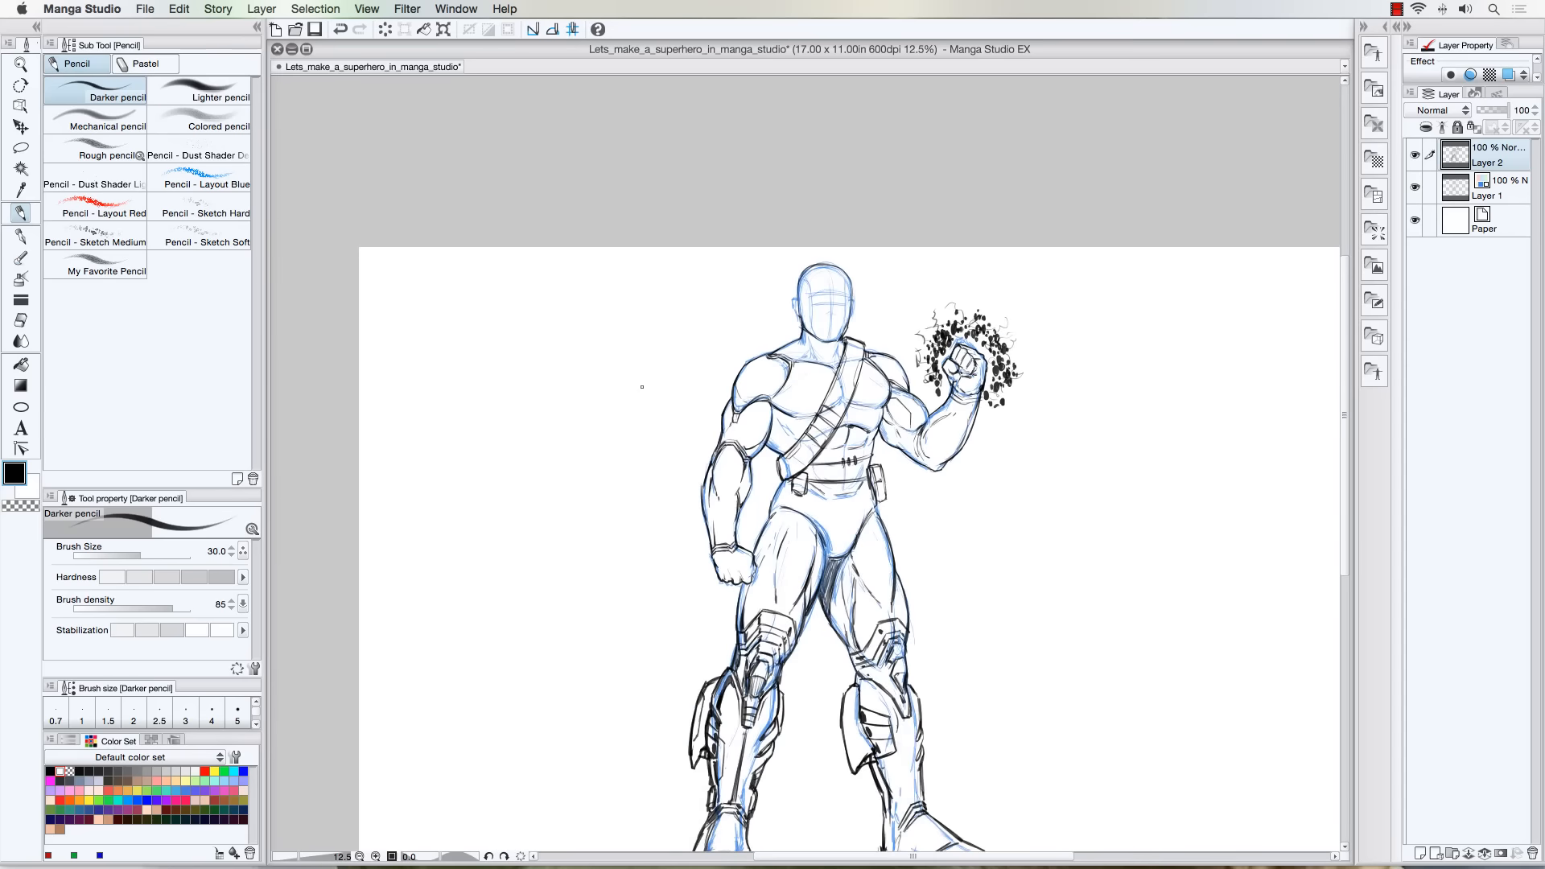
drag(648, 441, 565, 341)
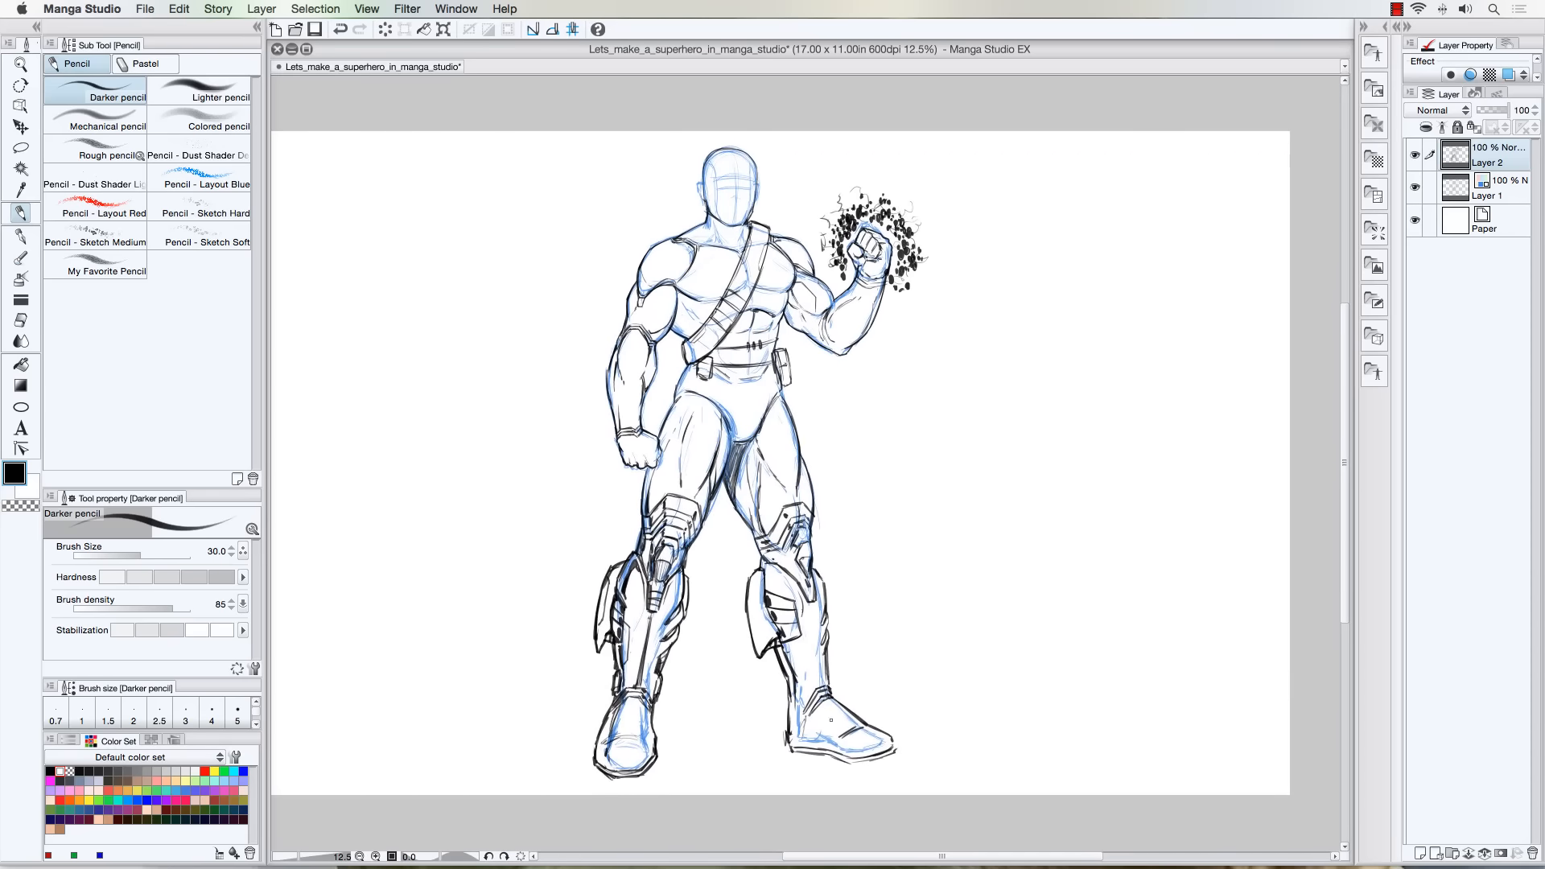
key(bracketright)
key(bracketright)
mouse_move(782, 753)
mouse_down()
mouse_move(813, 757)
mouse_move(769, 760)
mouse_move(877, 763)
mouse_move(736, 745)
mouse_move(876, 765)
mouse_move(755, 740)
mouse_up()
key(bracketleft)
key(bracketright)
mouse_move(593, 757)
mouse_down()
mouse_move(550, 750)
mouse_move(577, 743)
mouse_move(592, 753)
mouse_move(562, 763)
mouse_move(602, 778)
mouse_move(565, 765)
mouse_move(596, 756)
mouse_move(572, 754)
mouse_move(594, 736)
mouse_move(566, 747)
mouse_move(608, 773)
mouse_up()
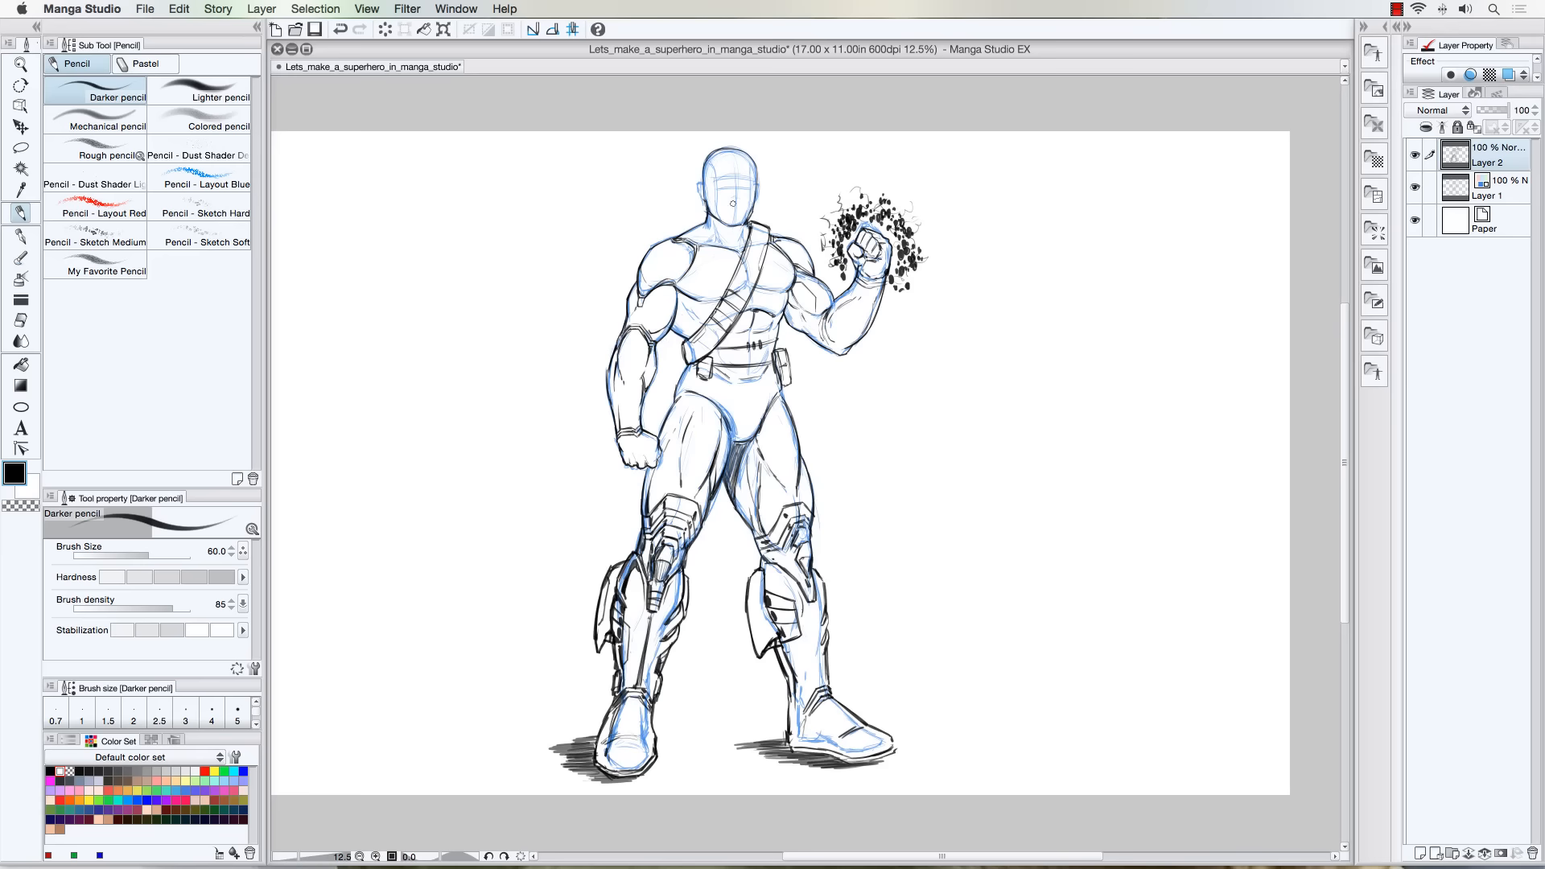
scroll(734, 204, up, 2)
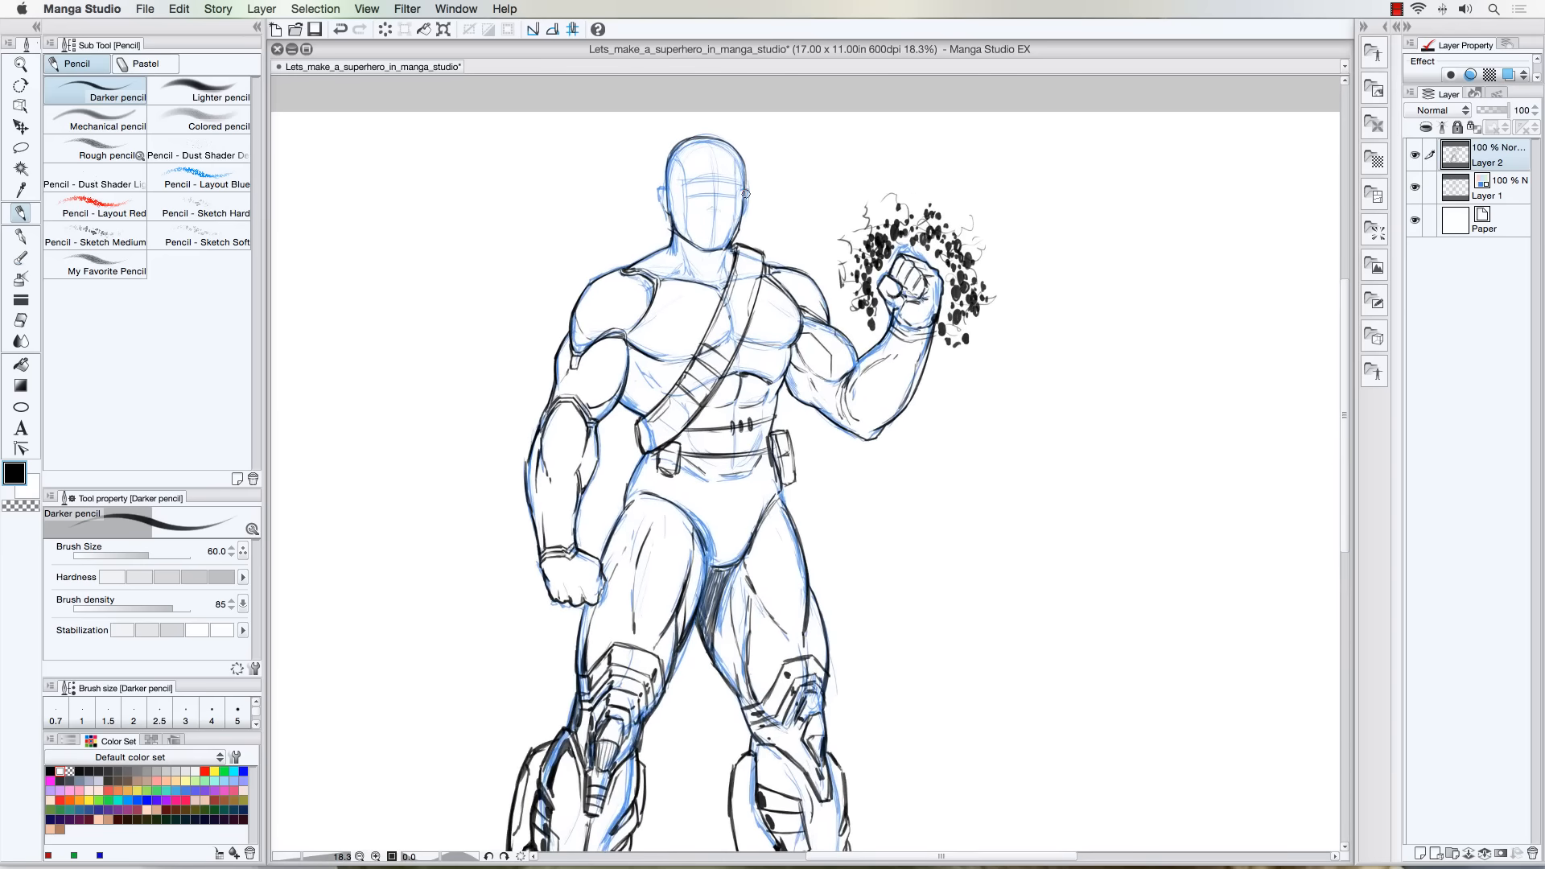
scroll(747, 193, up, 1)
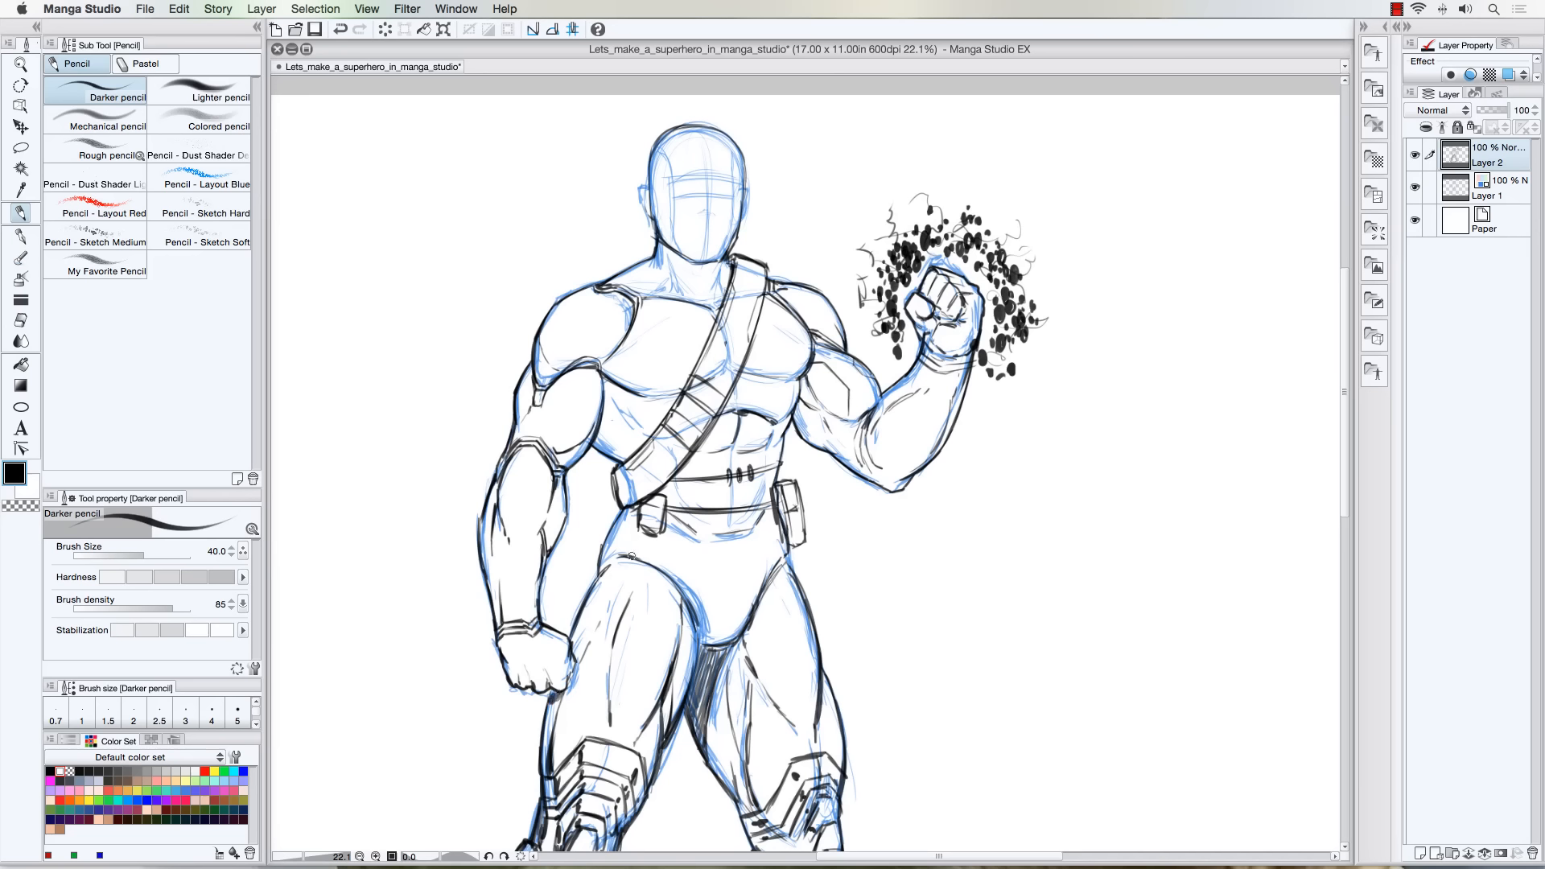
Draw the neck lines, a visor outline across the eyes and the mask's contour down to the chin with a brush size of 25
drag(631, 557, 699, 634)
key([)
mouse_move(721, 264)
mouse_down()
mouse_move(716, 300)
mouse_move(683, 284)
mouse_up()
mouse_move(665, 181)
mouse_down()
mouse_move(733, 177)
mouse_move(657, 192)
mouse_move(678, 207)
mouse_move(662, 206)
mouse_move(736, 205)
mouse_move(662, 207)
mouse_move(733, 206)
mouse_move(673, 174)
mouse_move(734, 172)
mouse_up()
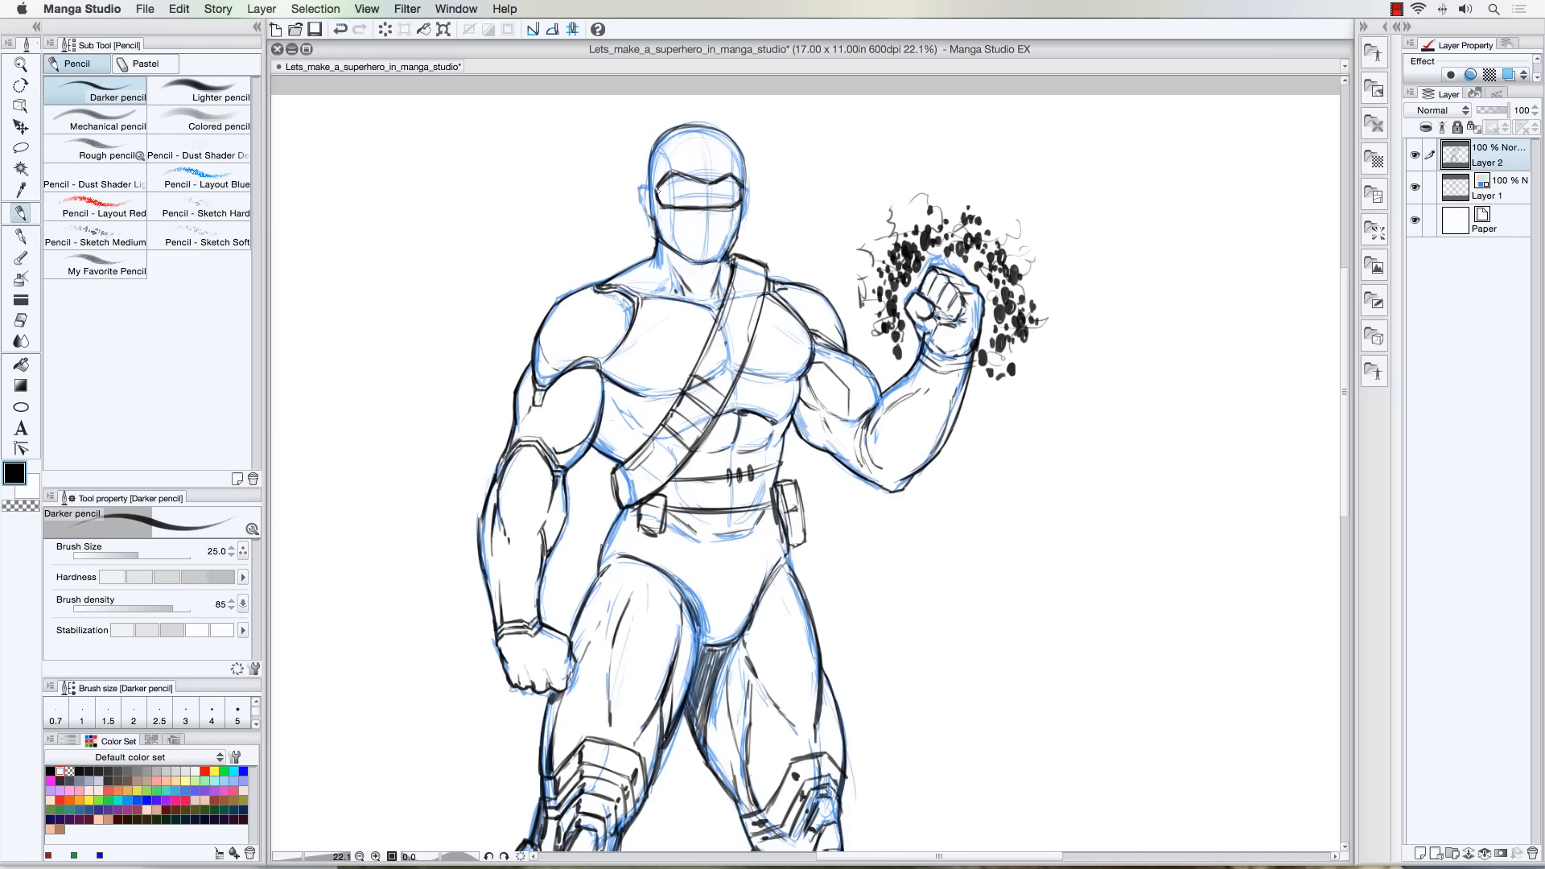
mouse_move(657, 191)
mouse_down()
mouse_move(693, 179)
mouse_move(647, 173)
mouse_move(645, 152)
mouse_move(652, 238)
mouse_move(649, 146)
mouse_move(710, 126)
mouse_move(742, 142)
mouse_move(729, 255)
mouse_move(692, 264)
mouse_move(663, 245)
mouse_move(695, 275)
mouse_move(719, 268)
mouse_move(694, 265)
mouse_move(699, 277)
mouse_move(660, 244)
mouse_move(668, 267)
mouse_move(658, 249)
mouse_move(655, 264)
mouse_move(728, 264)
mouse_up()
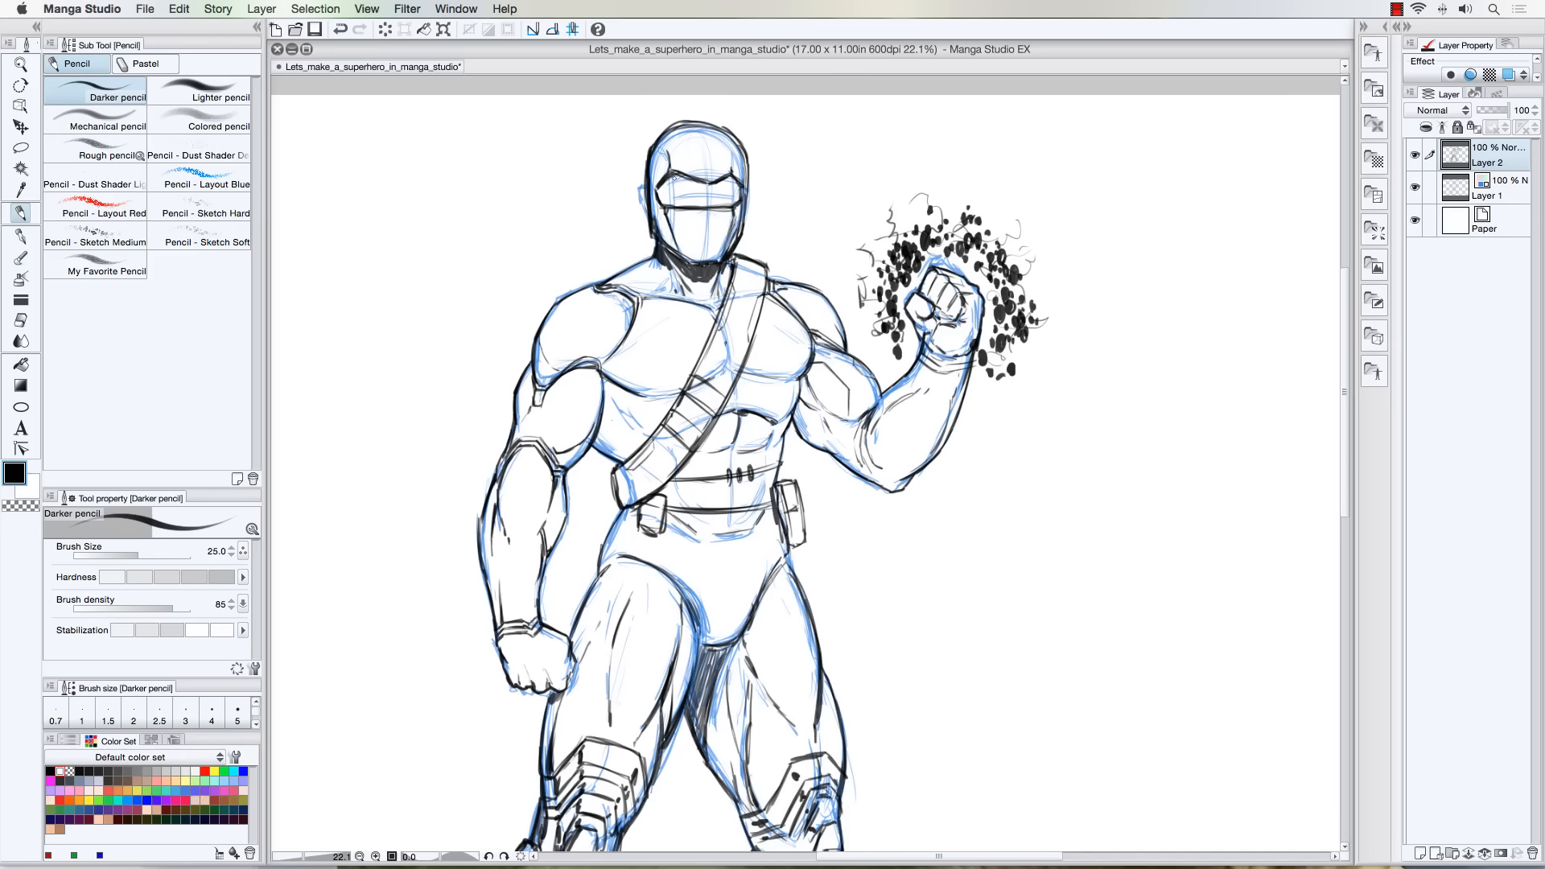
Add the brow line on the forehead and shade the inner corner of the visor with a brush size of 30
key(bracketright)
key(bracketleft)
drag(672, 166, 723, 176)
mouse_move(678, 199)
mouse_down()
mouse_move(681, 178)
mouse_move(671, 197)
mouse_move(661, 186)
mouse_move(668, 201)
mouse_move(731, 208)
mouse_move(694, 178)
mouse_up()
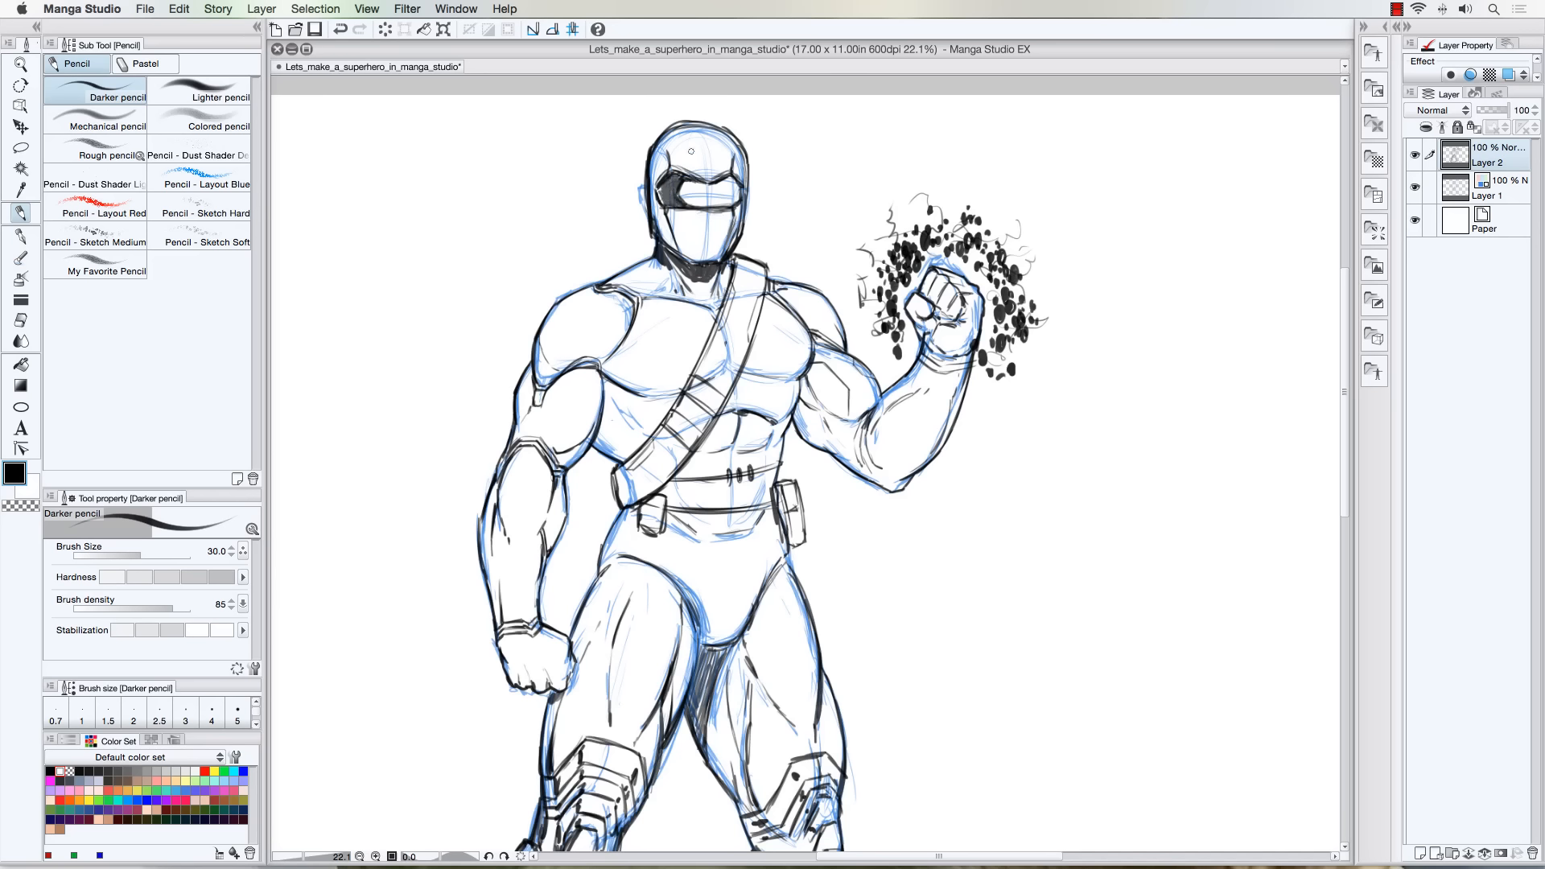
Draw the neck muscle line and fill a dark shadow on the torso beneath the lowered arm's armpit
key([)
mouse_move(641, 261)
mouse_down()
mouse_move(607, 280)
mouse_move(669, 286)
mouse_up()
key(bracketright)
key(bracketright)
drag(603, 445, 595, 447)
mouse_move(602, 440)
mouse_down()
mouse_move(606, 383)
mouse_move(636, 400)
mouse_up()
Try a centre seam and vertical vent lines on the mask's lower face, reducing the brush size to 20
key(bracketleft)
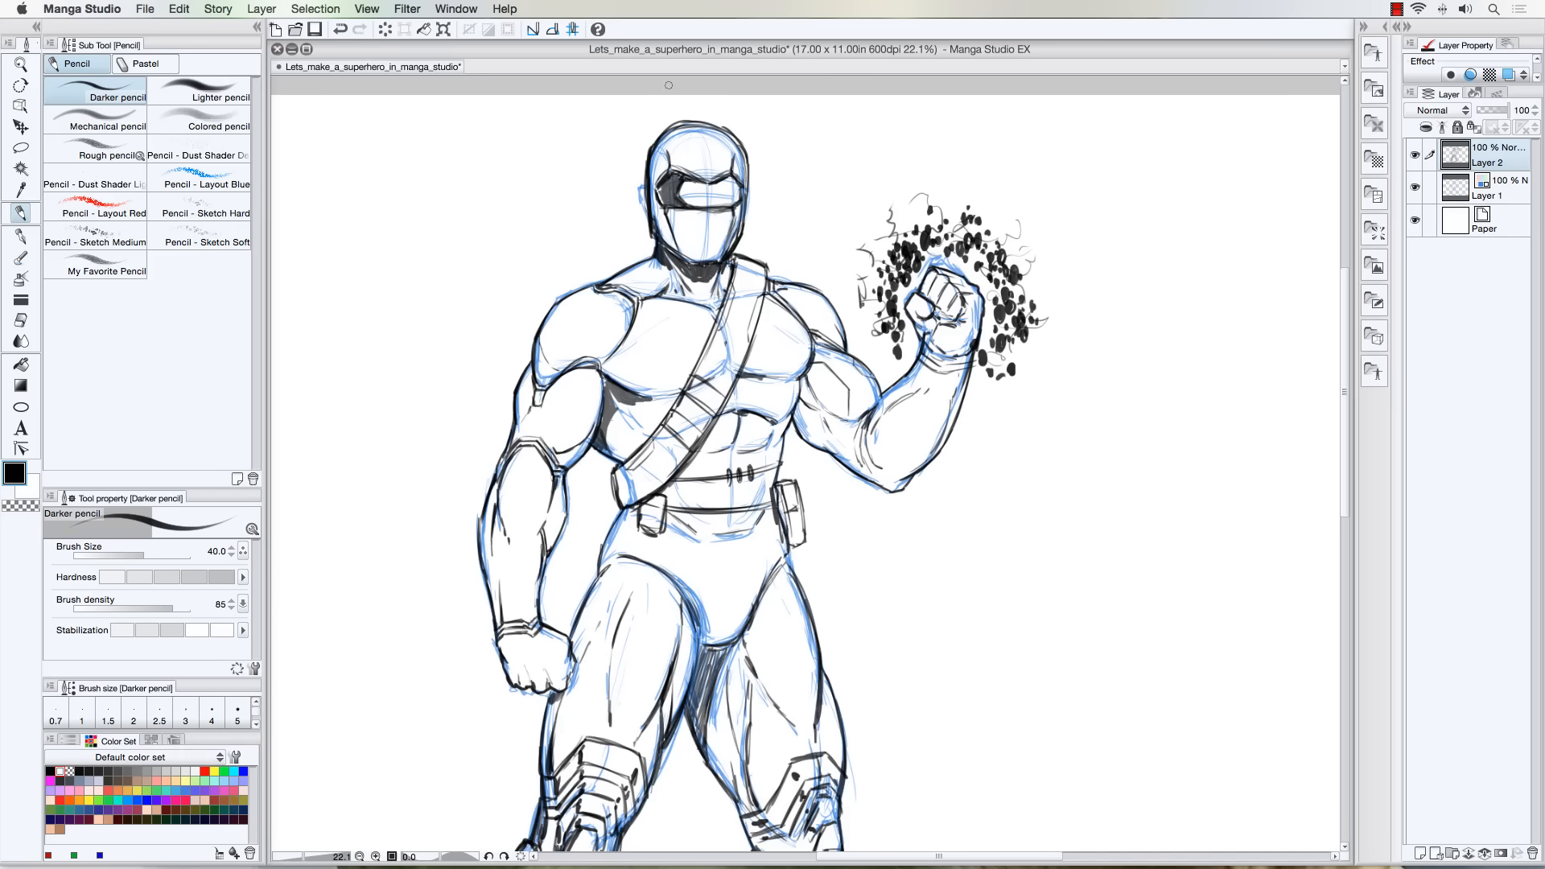
key(bracketleft)
mouse_move(650, 148)
mouse_down()
mouse_move(710, 121)
mouse_move(748, 172)
mouse_move(745, 232)
mouse_move(708, 215)
mouse_move(687, 254)
mouse_move(722, 256)
mouse_move(699, 262)
mouse_up()
key([)
drag(704, 235, 708, 261)
drag(711, 242, 715, 262)
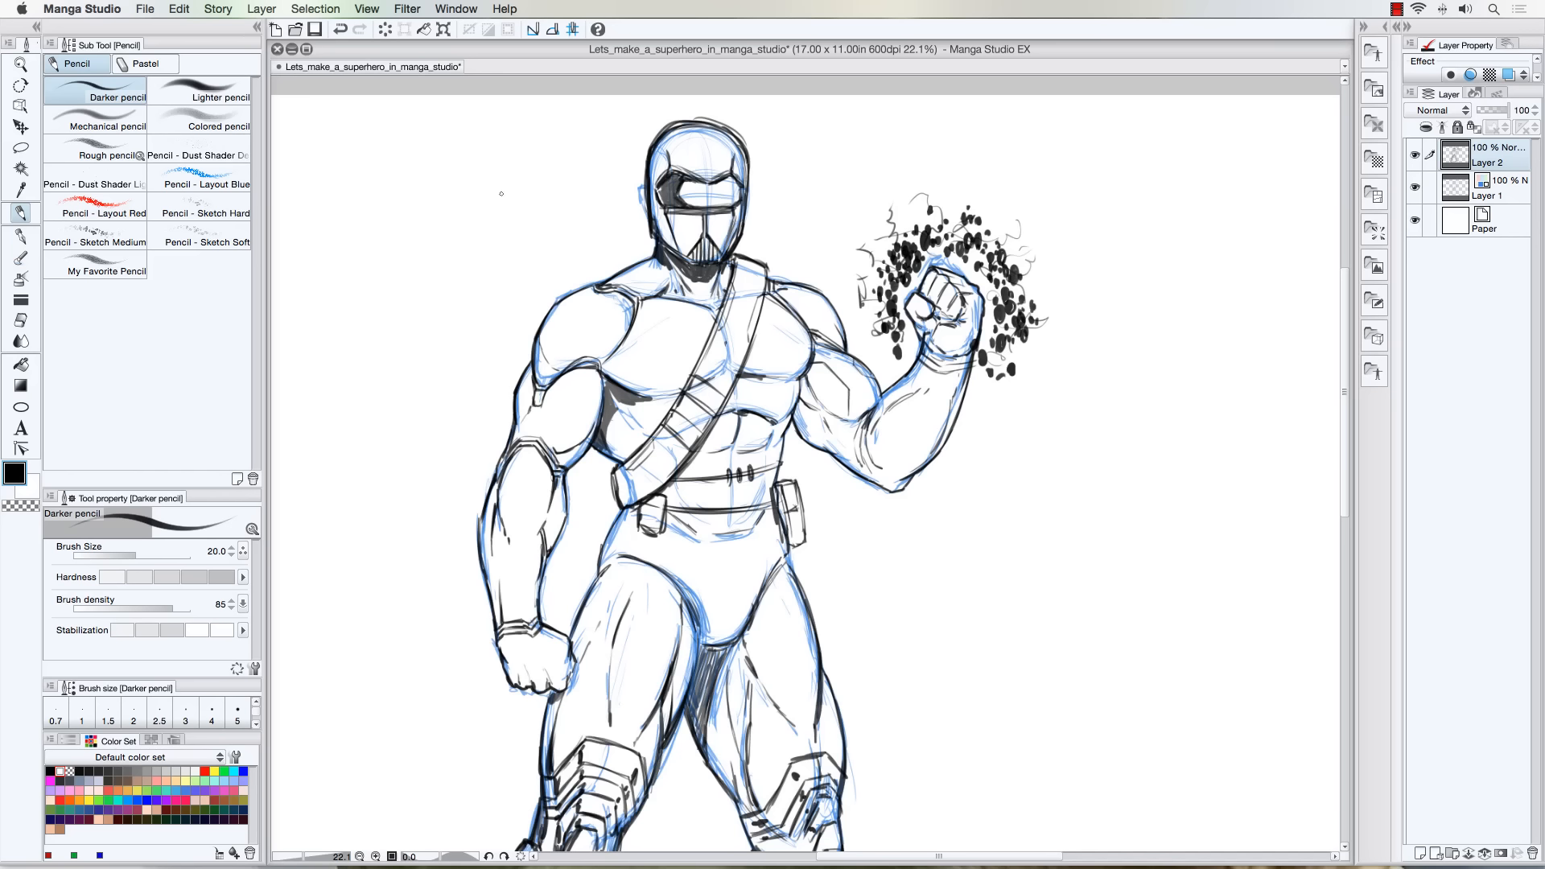
Undo the centre seam and vent lines on the lower face
key(super+z)
key(super+z)
key(super+z)
key(super+z)
Draw ear pieces on both sides of the helmet and a centre seam down the forehead
drag(641, 185, 639, 211)
drag(749, 188, 749, 216)
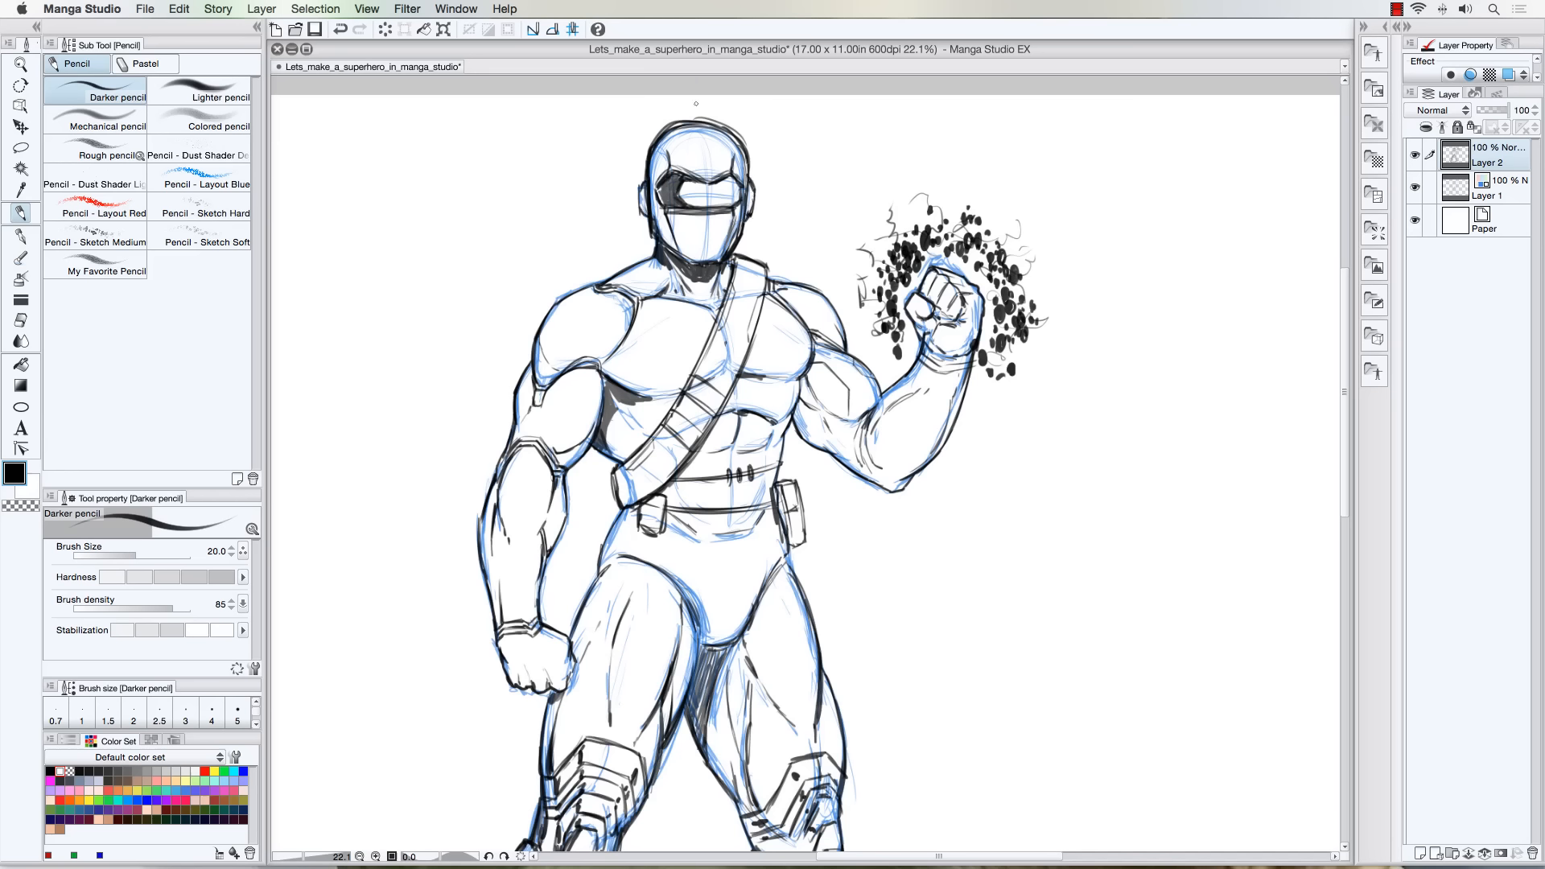
mouse_move(706, 177)
mouse_down()
mouse_move(694, 126)
mouse_move(709, 178)
mouse_up()
Try curved guards on the helmet's upper sides, a panel over the lower face and short mouth vents
mouse_move(655, 131)
mouse_down()
mouse_move(639, 174)
mouse_move(737, 132)
mouse_move(756, 169)
mouse_move(736, 152)
mouse_move(665, 154)
mouse_move(658, 168)
mouse_up()
mouse_move(662, 227)
mouse_down()
mouse_move(679, 226)
mouse_move(694, 264)
mouse_move(665, 245)
mouse_move(689, 266)
mouse_move(716, 262)
mouse_move(727, 224)
mouse_move(729, 252)
mouse_up()
drag(723, 224, 718, 245)
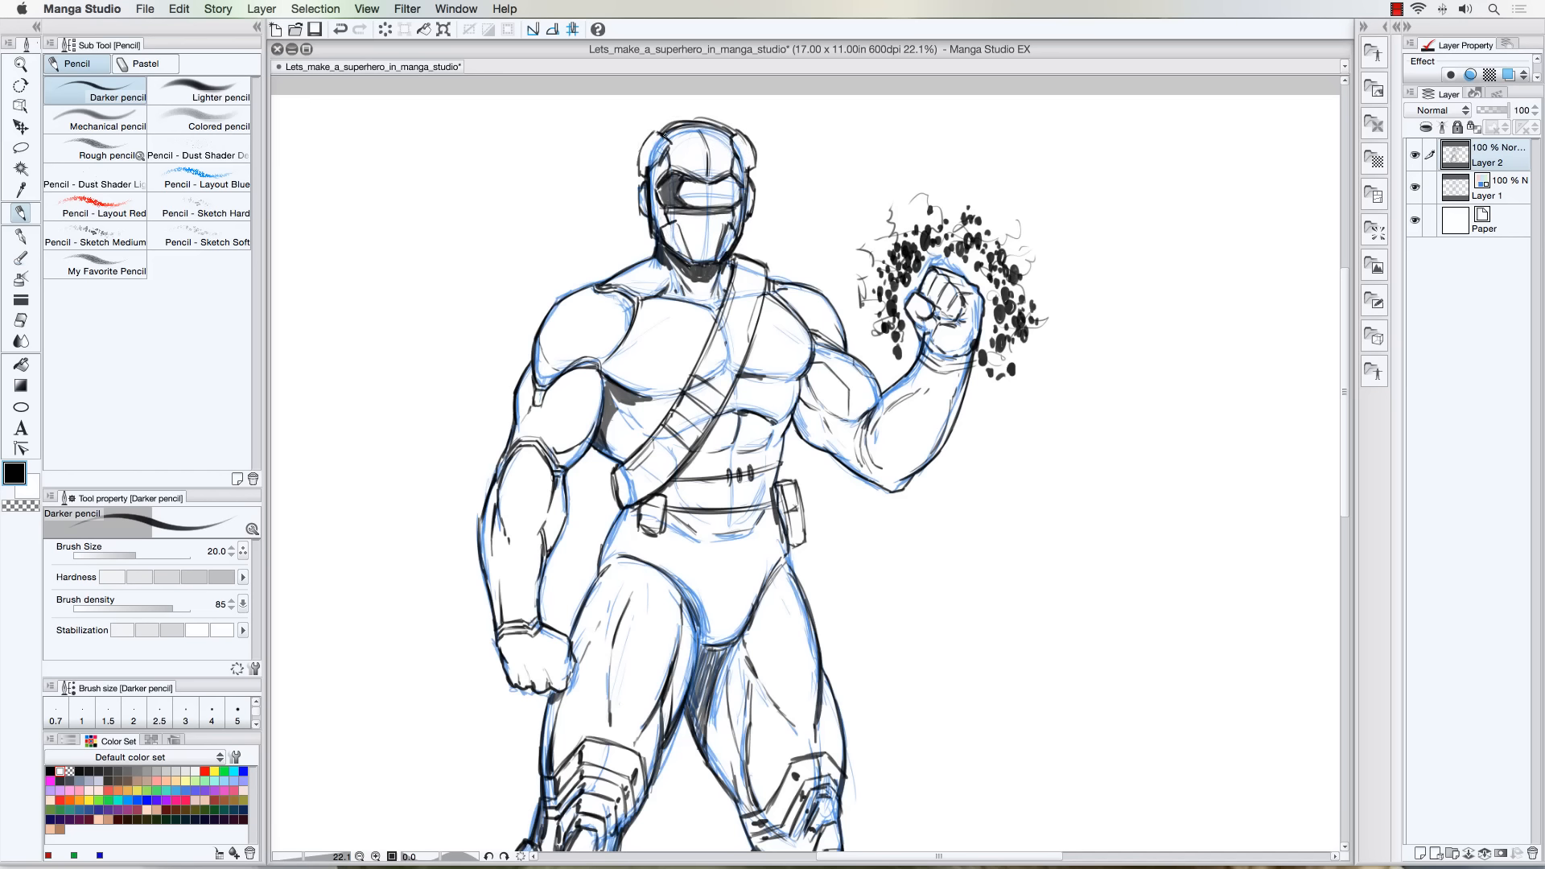
drag(737, 159, 734, 177)
mouse_move(675, 224)
mouse_down()
mouse_move(685, 245)
mouse_move(714, 239)
mouse_up()
key(super+z)
key(super+z)
drag(702, 236, 702, 241)
drag(707, 236, 708, 241)
drag(713, 235, 713, 241)
Undo the helmet side guards, lower face panel and mouth vents
key(super+z)
key(super+z)
key(super+z)
key(super+z)
key(super+z)
key(super+z)
key(super+z)
key(super+z)
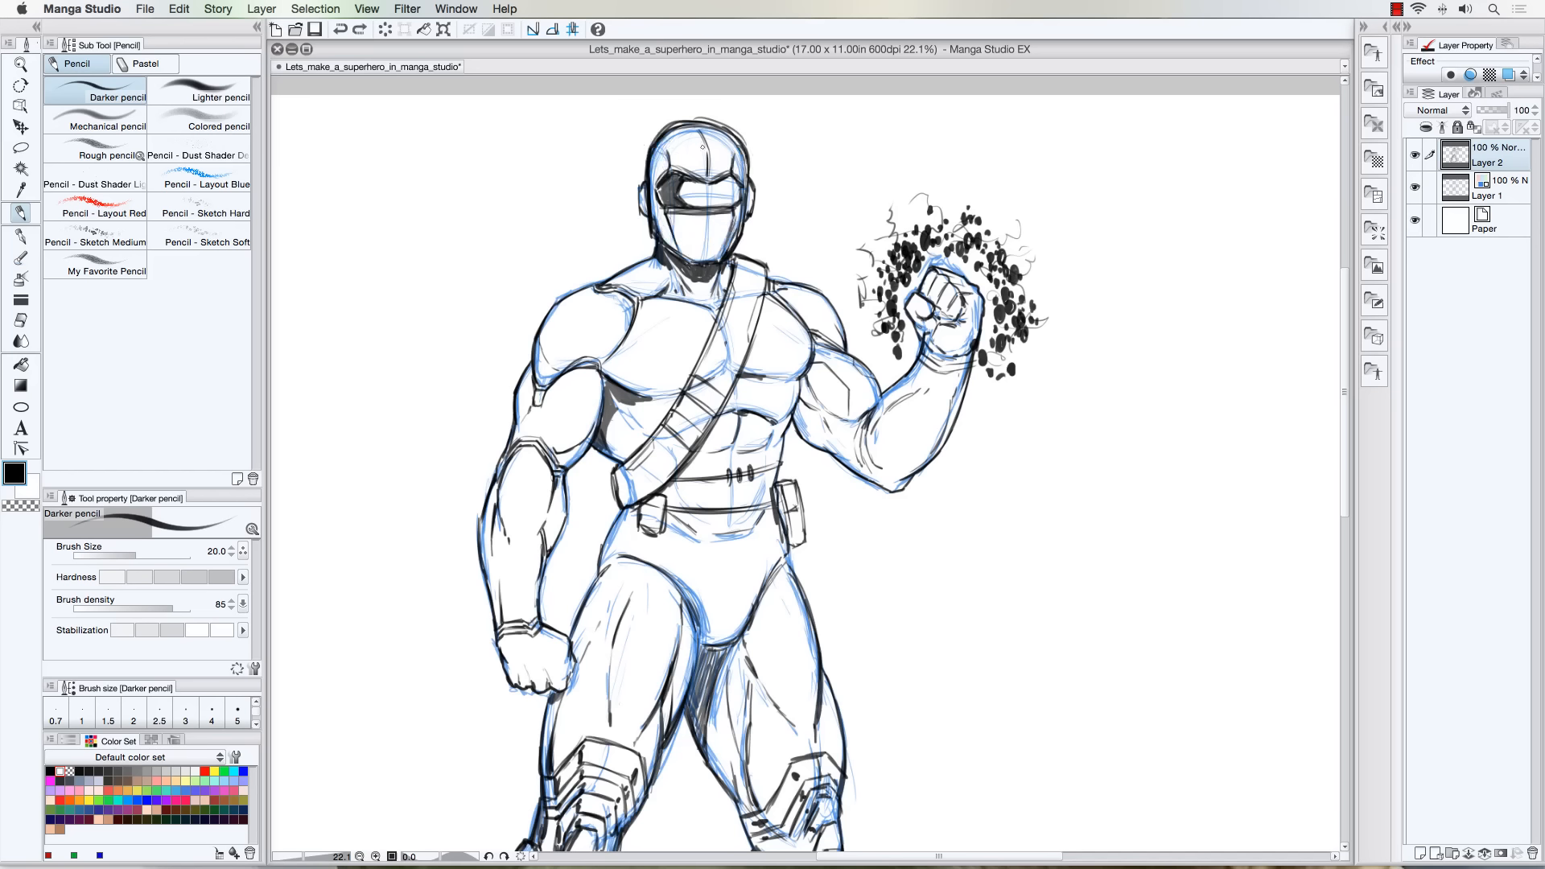
Try a forehead panel line, a mouth panel and thin antennas above the ear pieces, reducing the brush size to 17
drag(672, 161, 658, 133)
mouse_move(676, 248)
mouse_down()
mouse_move(727, 228)
mouse_move(730, 249)
mouse_move(708, 231)
mouse_up()
mouse_move(665, 222)
mouse_down()
mouse_move(673, 246)
mouse_move(659, 209)
mouse_up()
key(bracketleft)
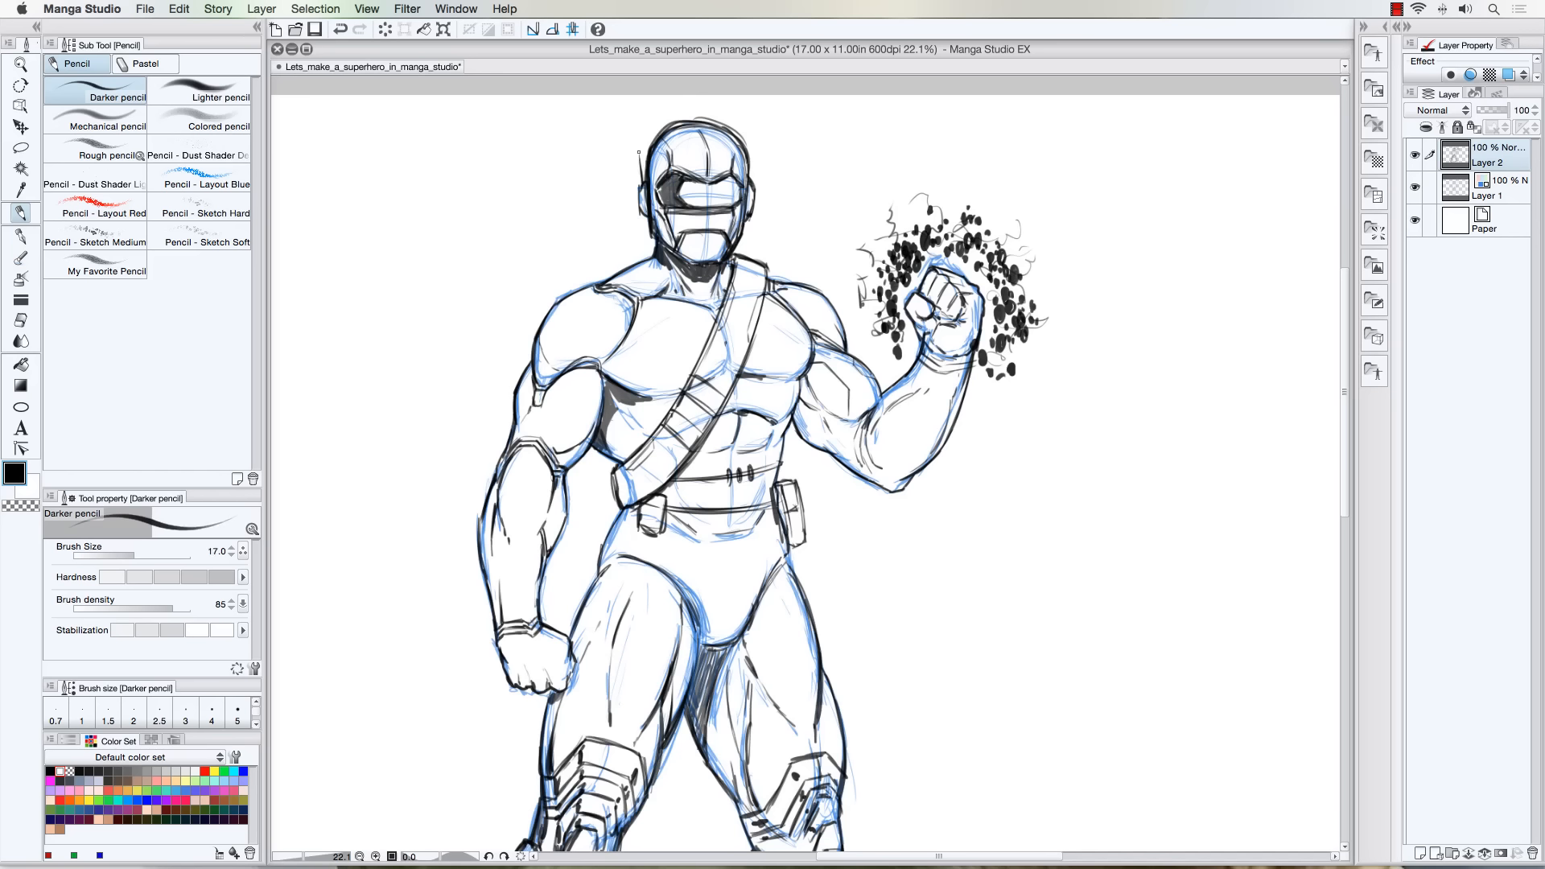
drag(635, 143, 637, 158)
drag(753, 182, 758, 150)
Undo the antennas and the latest mouth panel strokes
key(super+z)
key(super+z)
key(super+z)
key(super+z)
key(super+z)
key(super+z)
key(super+z)
Place energy dots around the outer side and underside of the lowered fist with a brush size of 70
scroll(516, 171, down, 2)
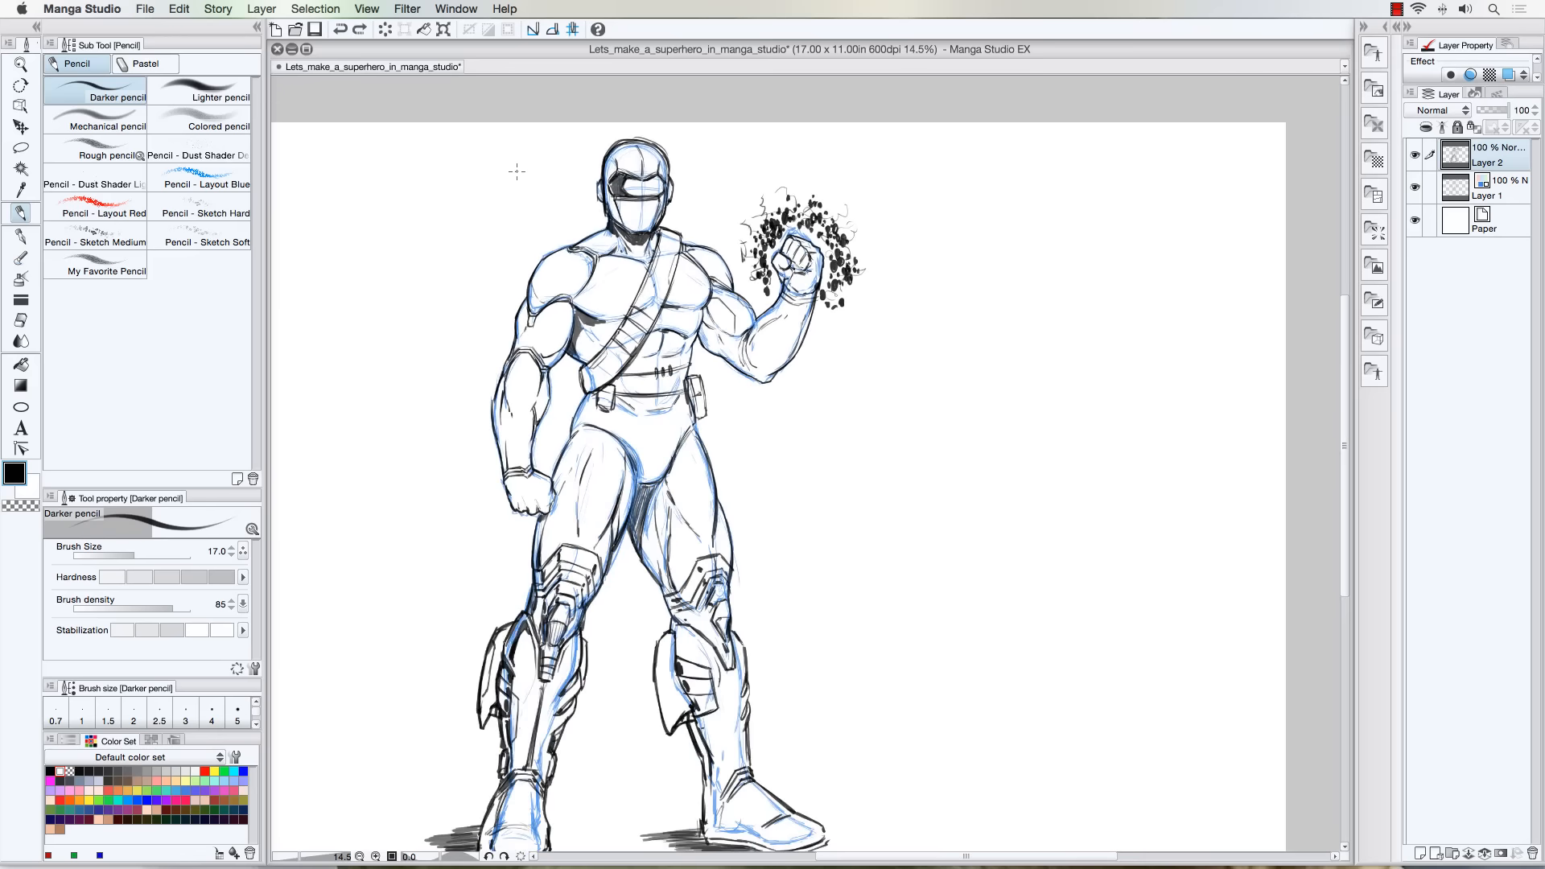
scroll(516, 171, down, 1)
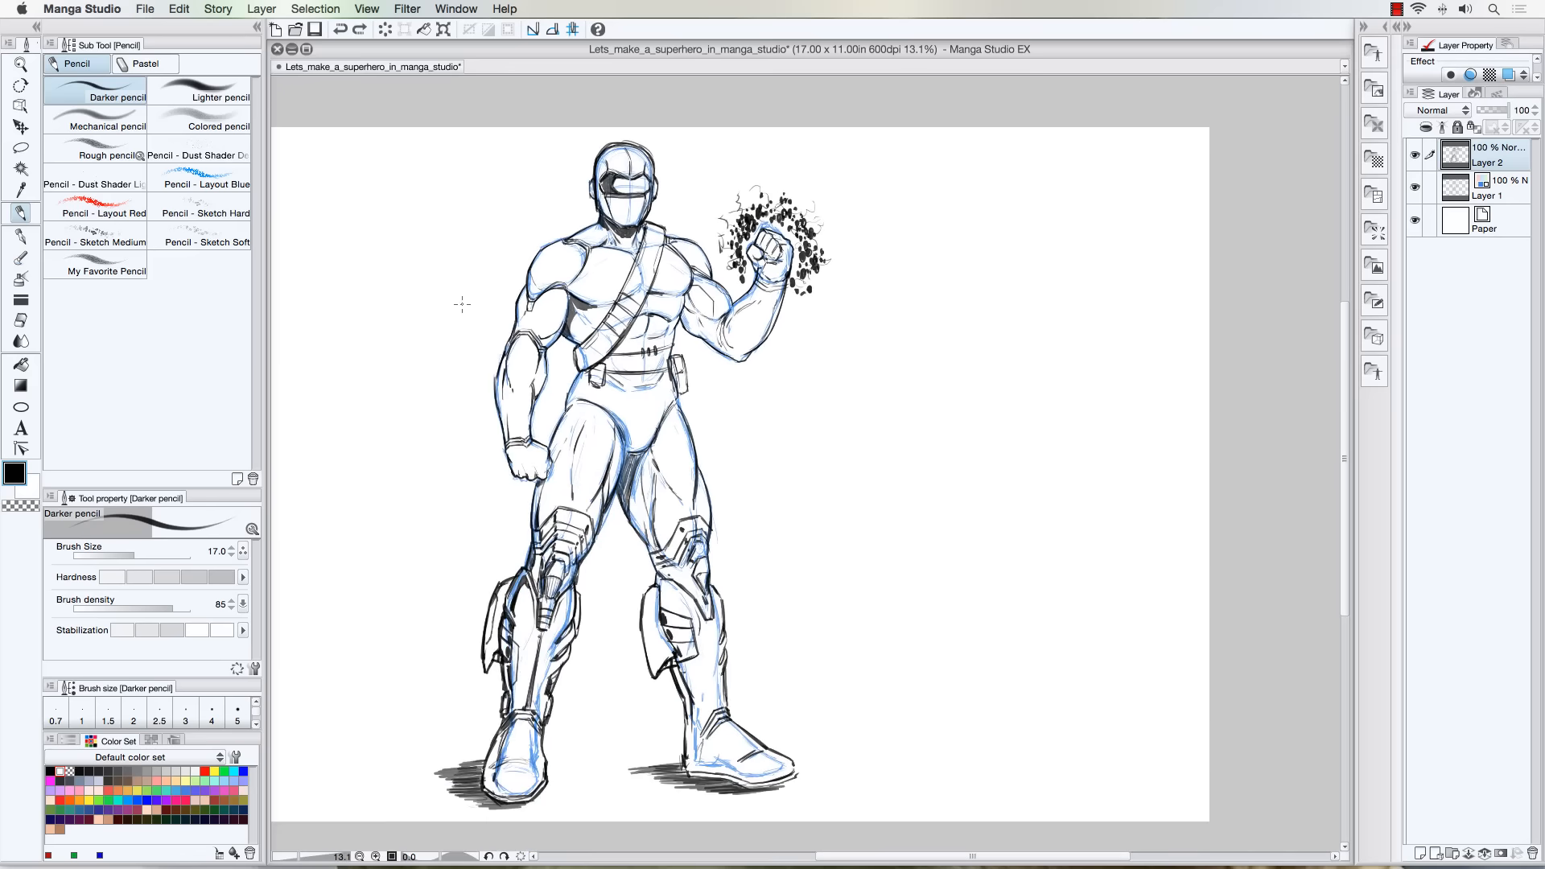
drag(446, 347, 506, 333)
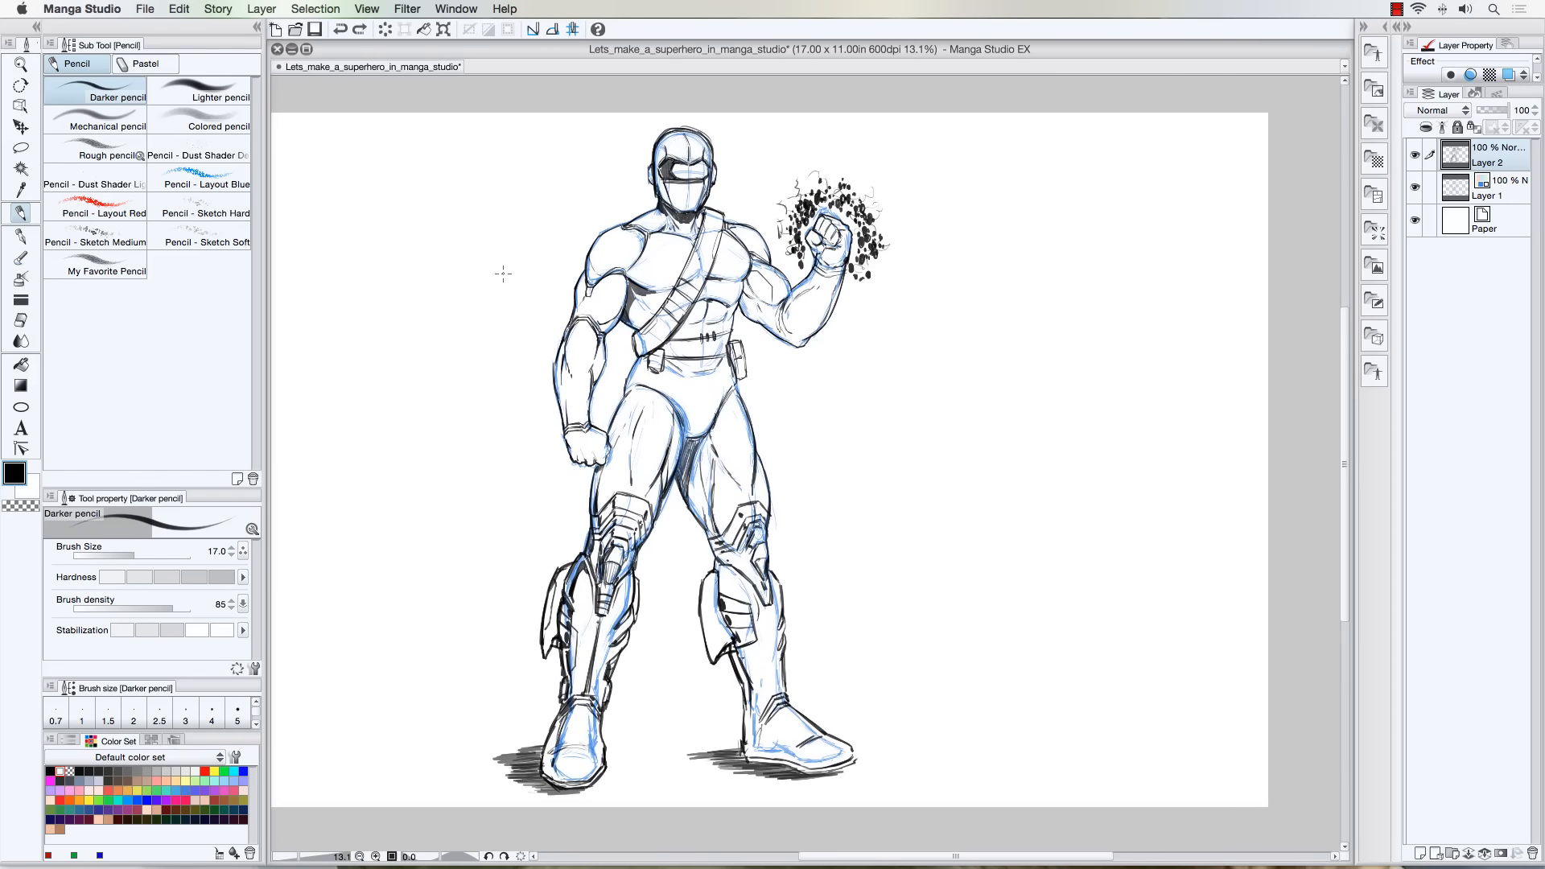
key(])
key(])
key(])
click(561, 456)
click(554, 452)
click(549, 446)
click(559, 444)
click(564, 457)
click(567, 465)
click(571, 469)
click(556, 445)
click(551, 439)
click(549, 440)
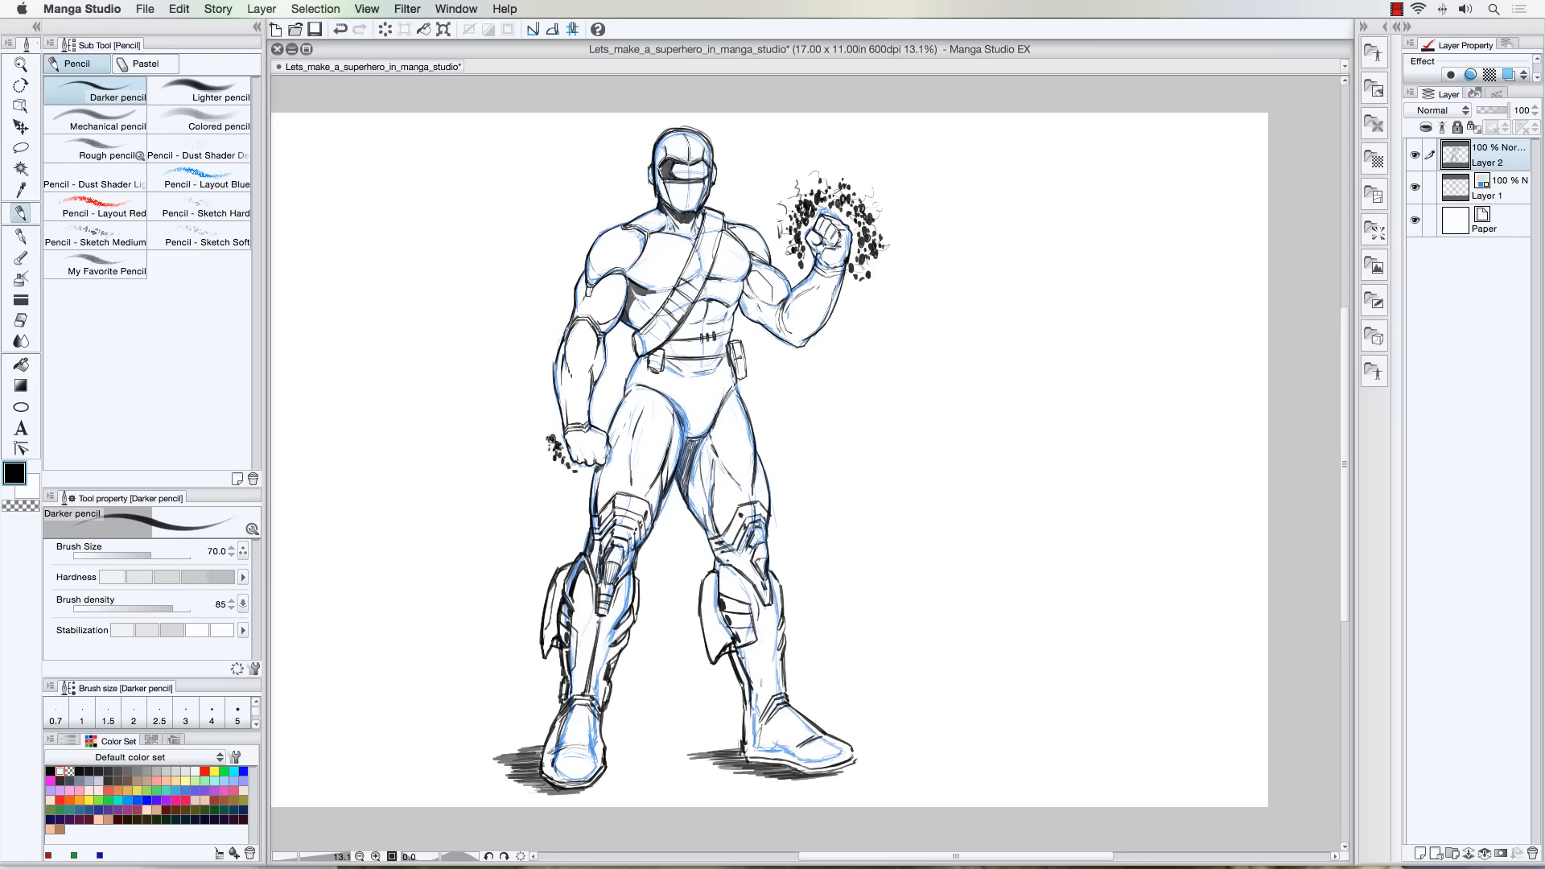
Fill out the lowered fist's energy effect with more dots of varied brush size above, beside and beneath the hand
click(559, 433)
click(551, 449)
click(553, 457)
click(565, 463)
key(])
key(])
key(])
key(])
click(565, 467)
click(557, 470)
click(573, 471)
click(580, 473)
click(585, 472)
key([)
click(550, 457)
click(549, 430)
click(555, 433)
Shade the torso side under the raised arm, the area below the chest and the boot's armour flap
key([)
drag(749, 277, 741, 305)
key(])
key(])
drag(707, 306, 723, 307)
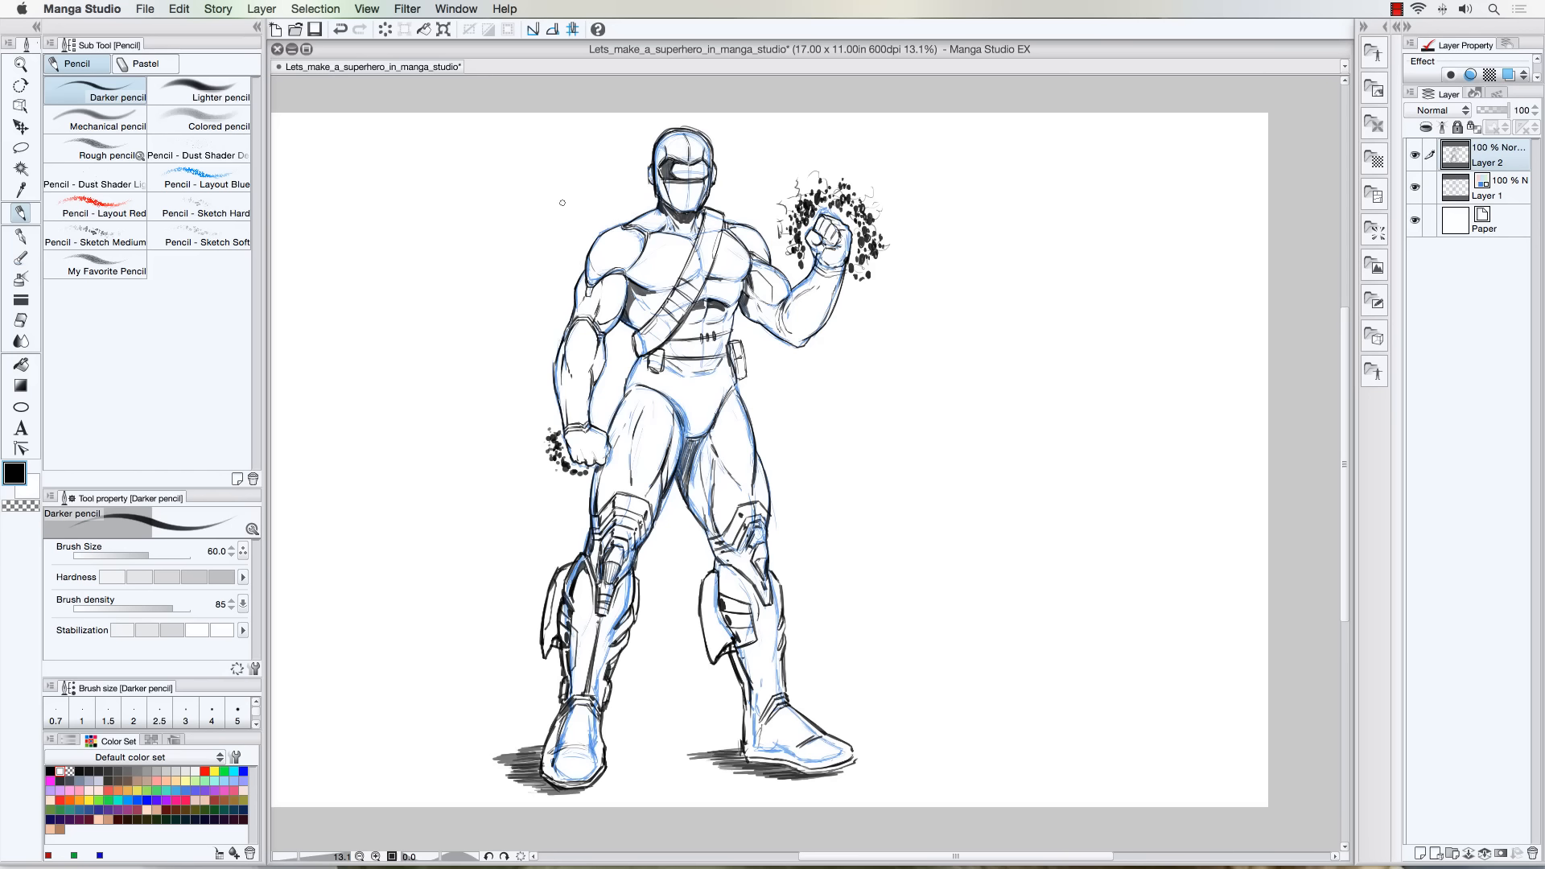
key(])
key([)
drag(703, 596, 710, 635)
Try a raised collar behind the neck, a sword hilt over the shoulder and extra shoulder contours with a brush size of 40
mouse_move(627, 218)
mouse_down()
mouse_move(657, 197)
mouse_move(734, 218)
mouse_up()
mouse_move(629, 216)
mouse_down()
mouse_move(639, 201)
mouse_move(735, 215)
mouse_up()
mouse_move(721, 192)
mouse_down()
mouse_move(749, 211)
mouse_move(741, 170)
mouse_move(757, 145)
mouse_move(741, 200)
mouse_move(766, 150)
mouse_move(733, 189)
mouse_move(743, 197)
mouse_move(760, 141)
mouse_up()
drag(755, 146, 767, 145)
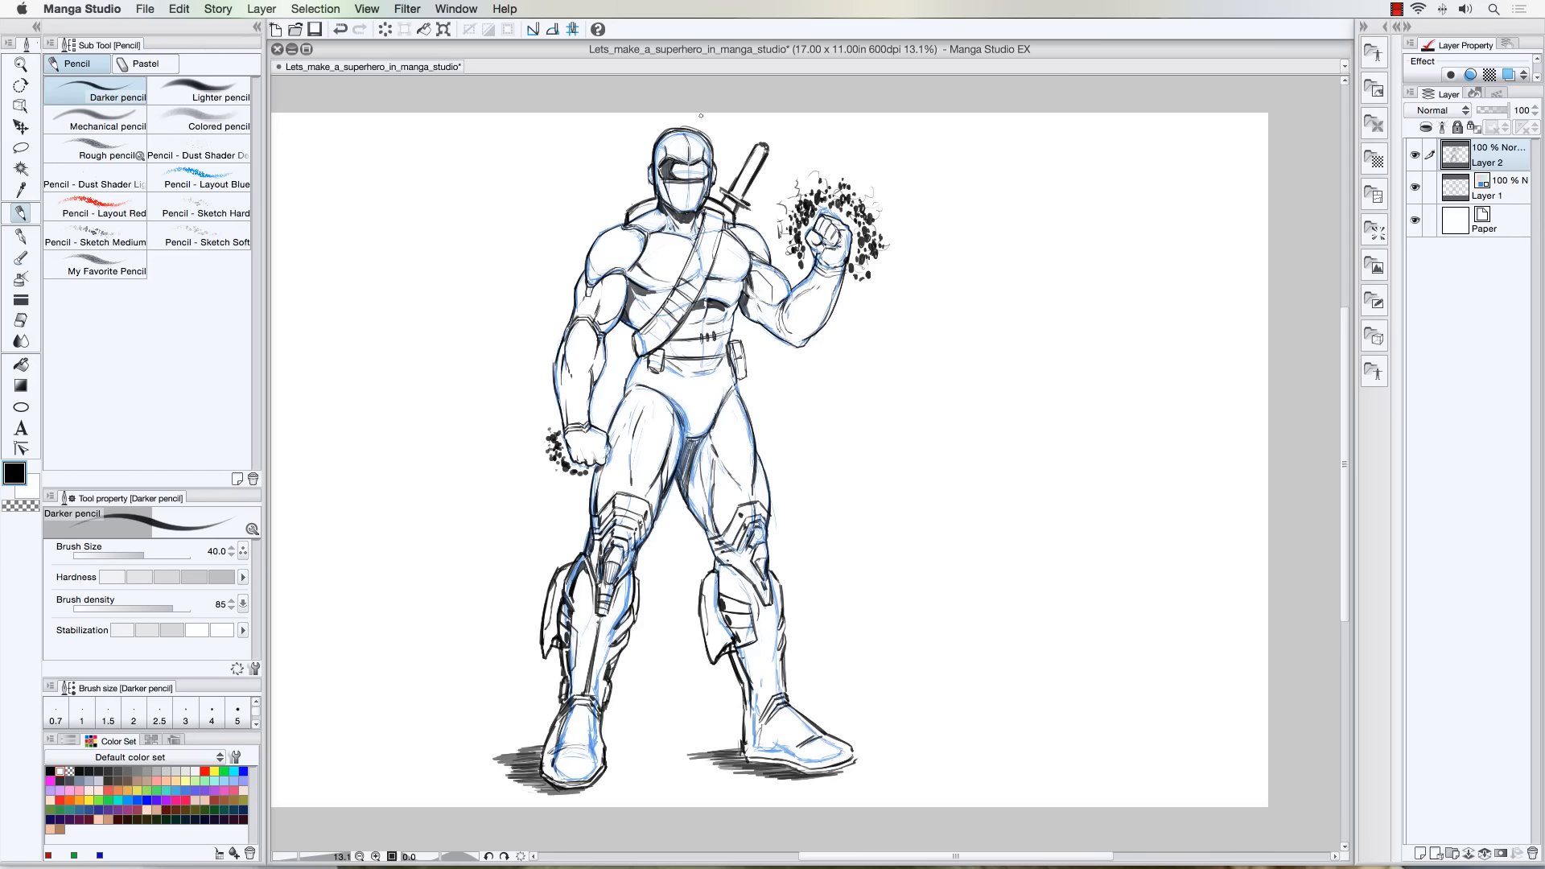
drag(627, 225, 646, 211)
drag(596, 235, 581, 269)
Undo the shoulder contours, sword hilt and collar
key(super+z)
key(super+z)
key(super+z)
key(super+z)
key(super+z)
key(super+z)
key(super+z)
key(super+z)
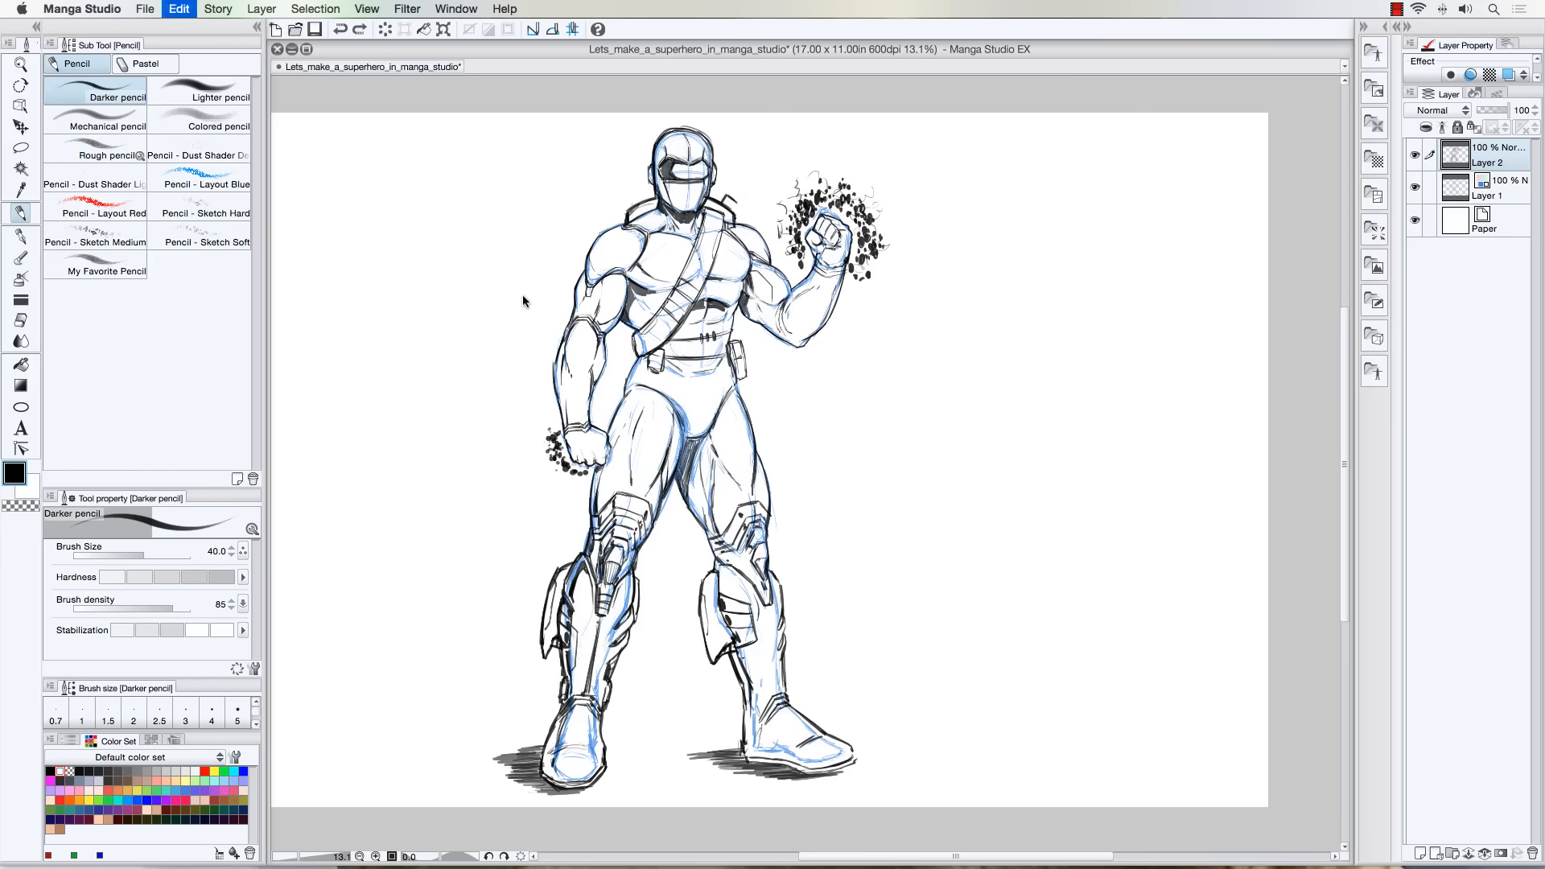
key(super+z)
key(super+z)
key(super+z)
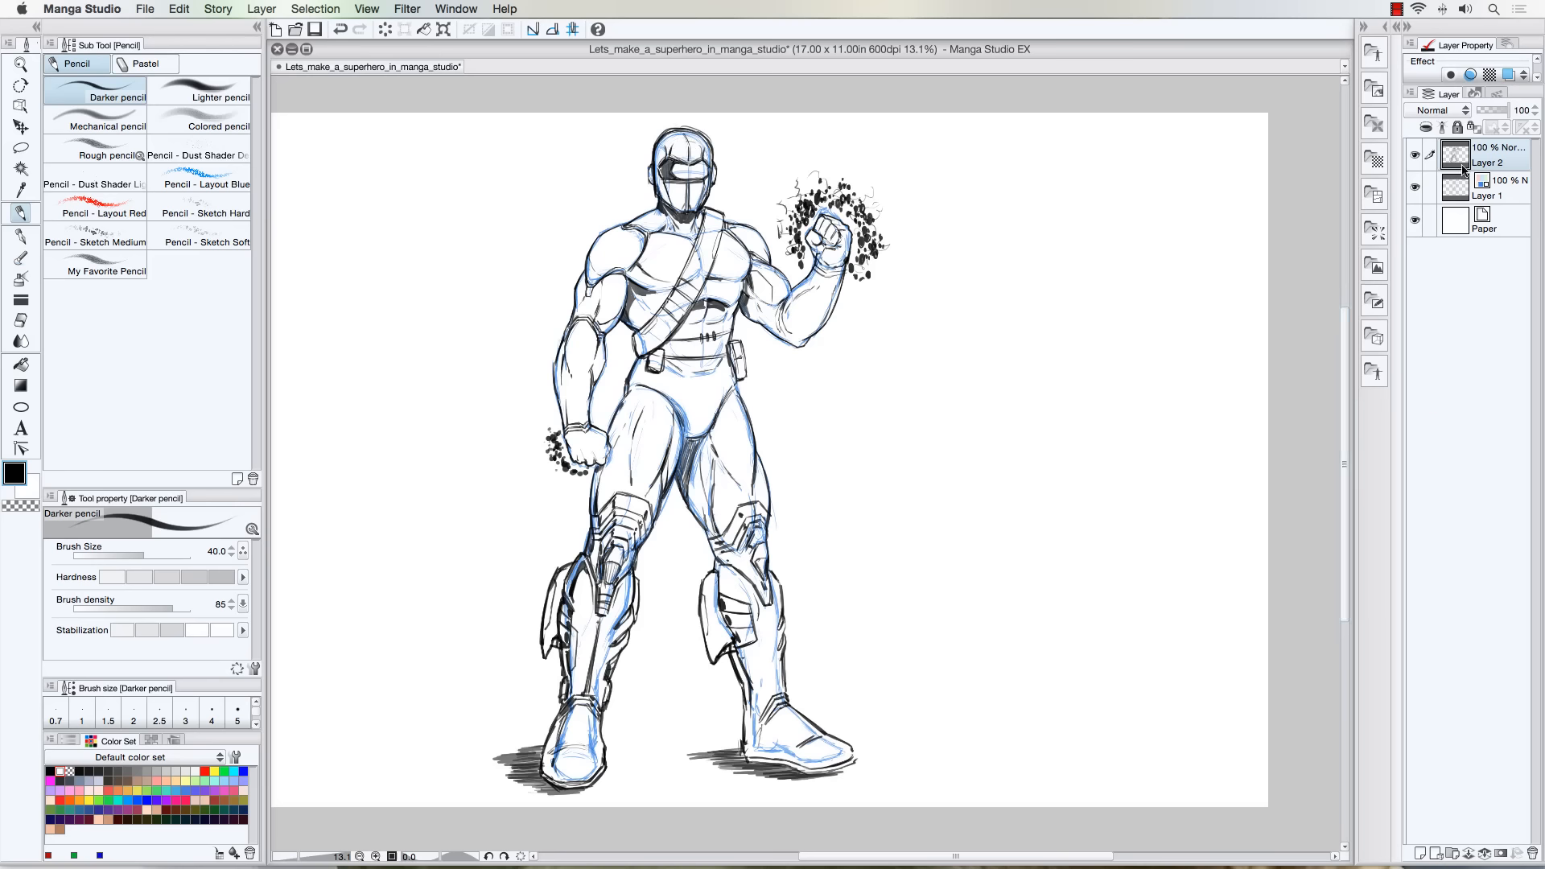
Merge the costume layer into the sketch layer, then lasso the head and paste a copy of it on a new layer
key(super+e)
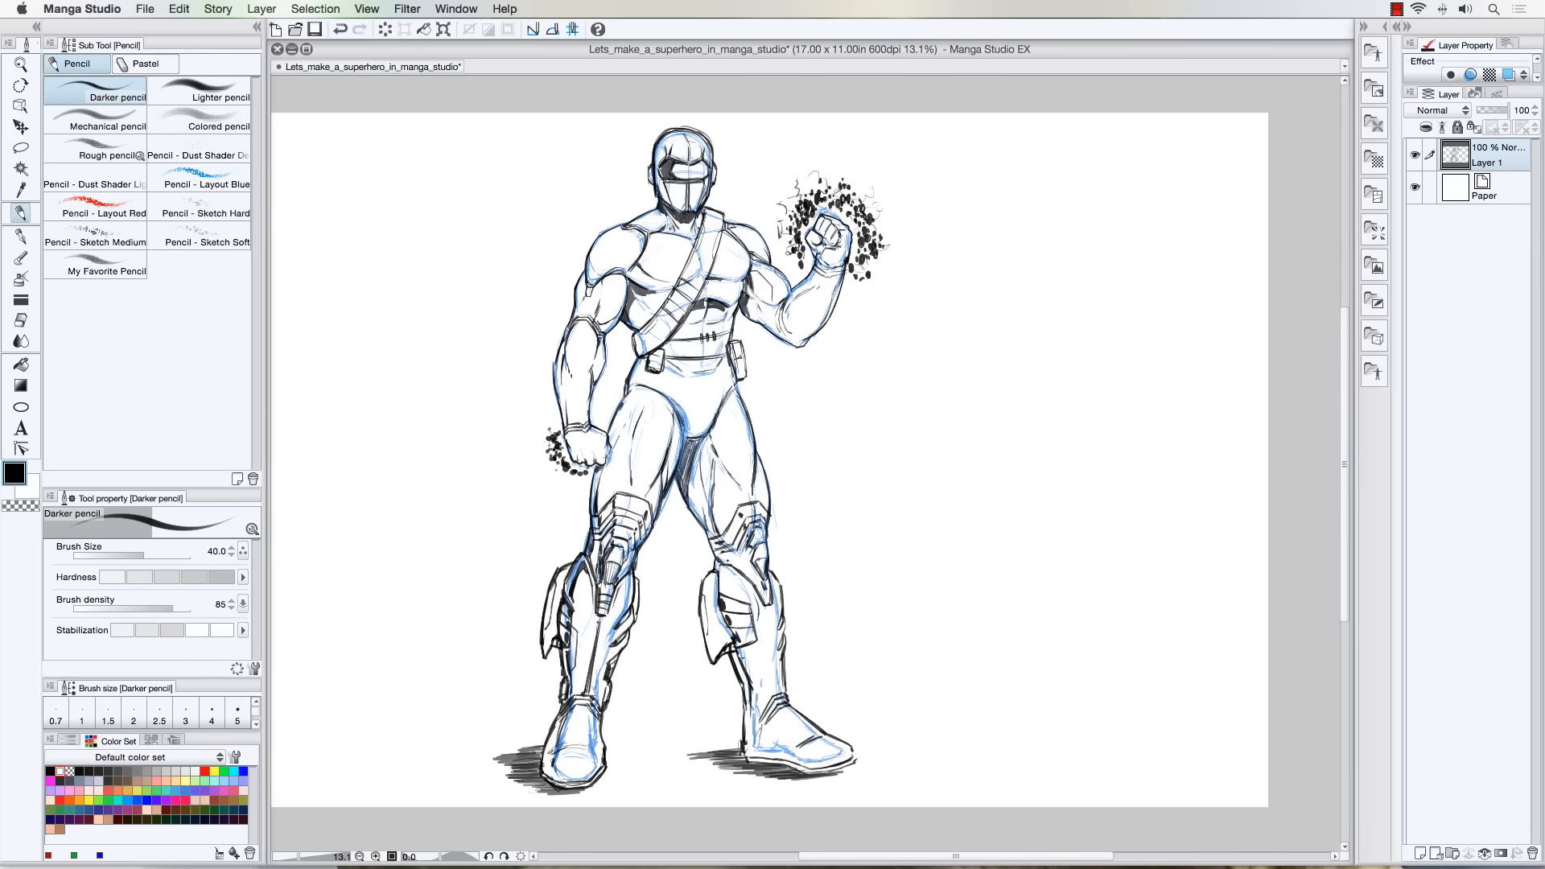
click(20, 148)
mouse_move(644, 145)
mouse_down()
mouse_move(668, 121)
mouse_move(720, 138)
mouse_move(714, 197)
mouse_move(672, 208)
mouse_move(640, 181)
mouse_move(640, 151)
mouse_up()
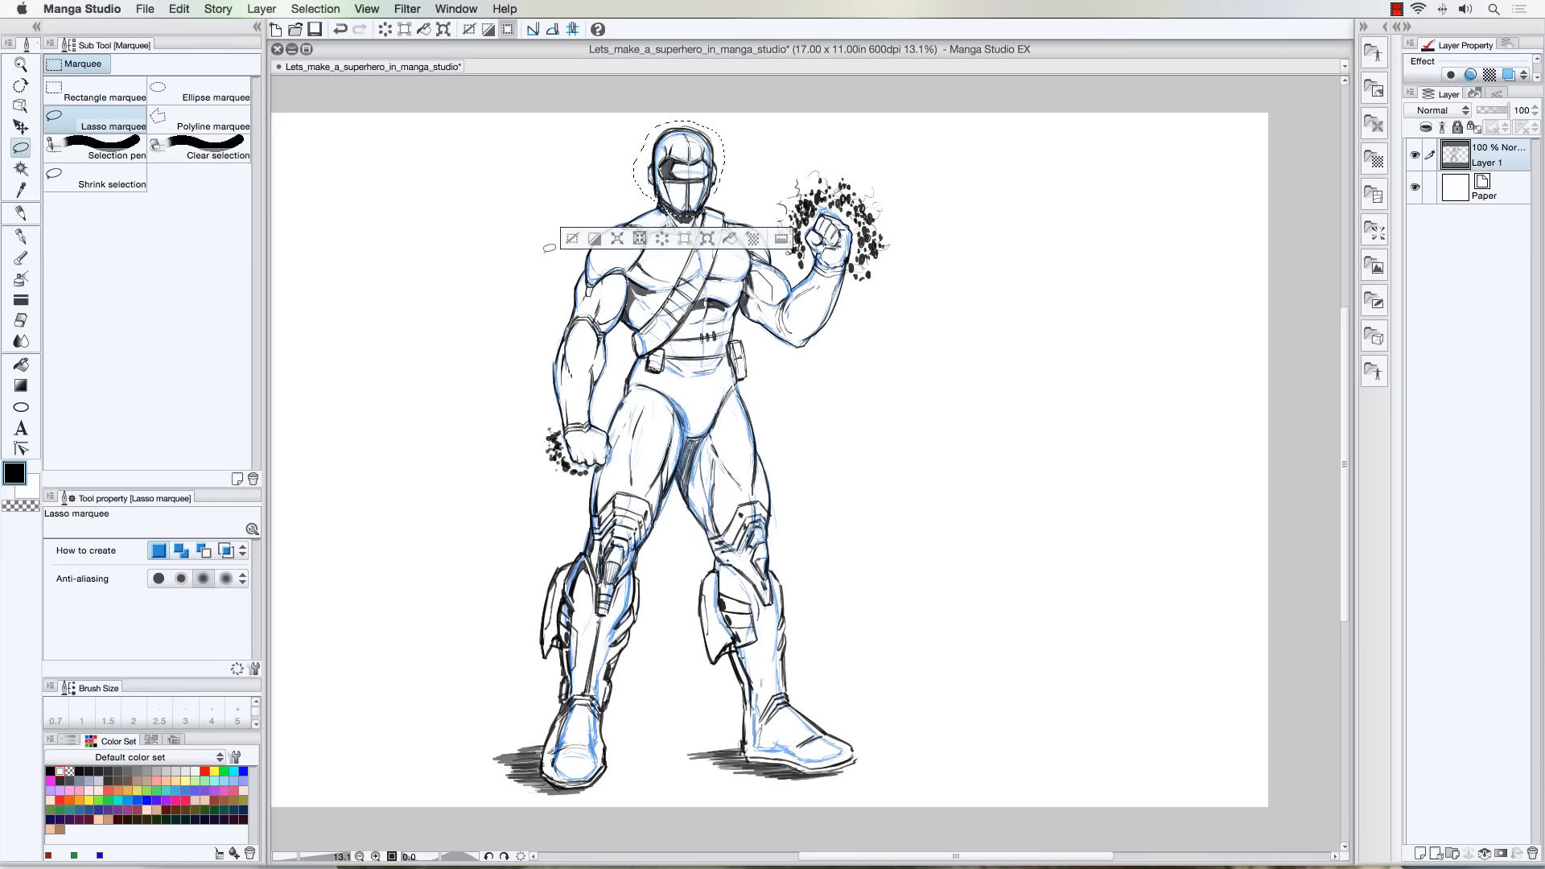
key(super+c)
key(super+v)
Move the copied head to the blank upper area of the page beside the raised fist
click(617, 239)
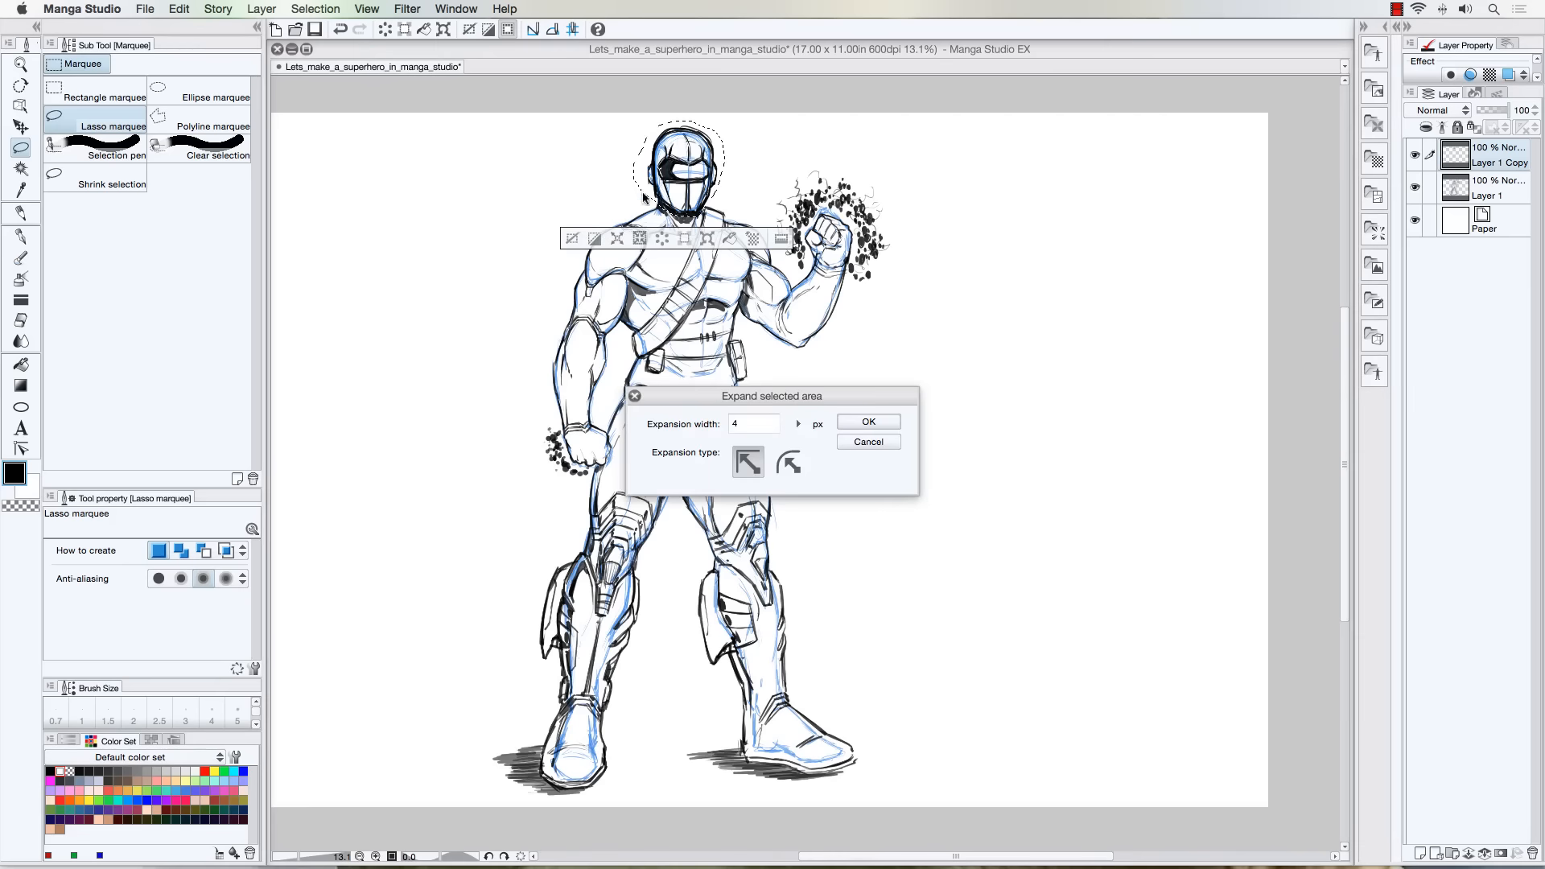
key(Return)
click(707, 239)
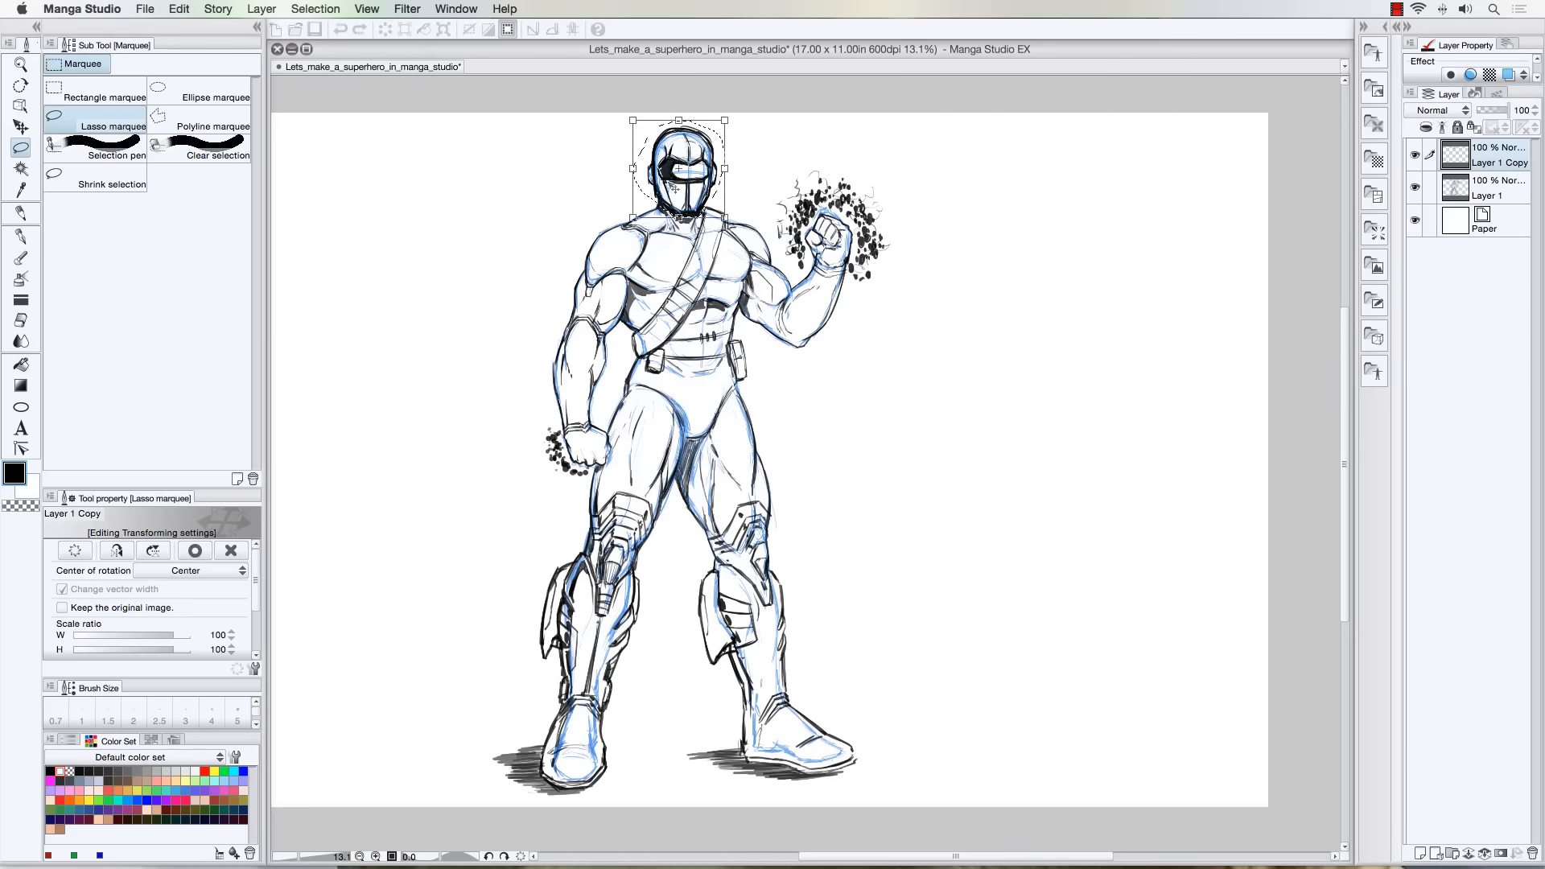
drag(673, 184, 1003, 175)
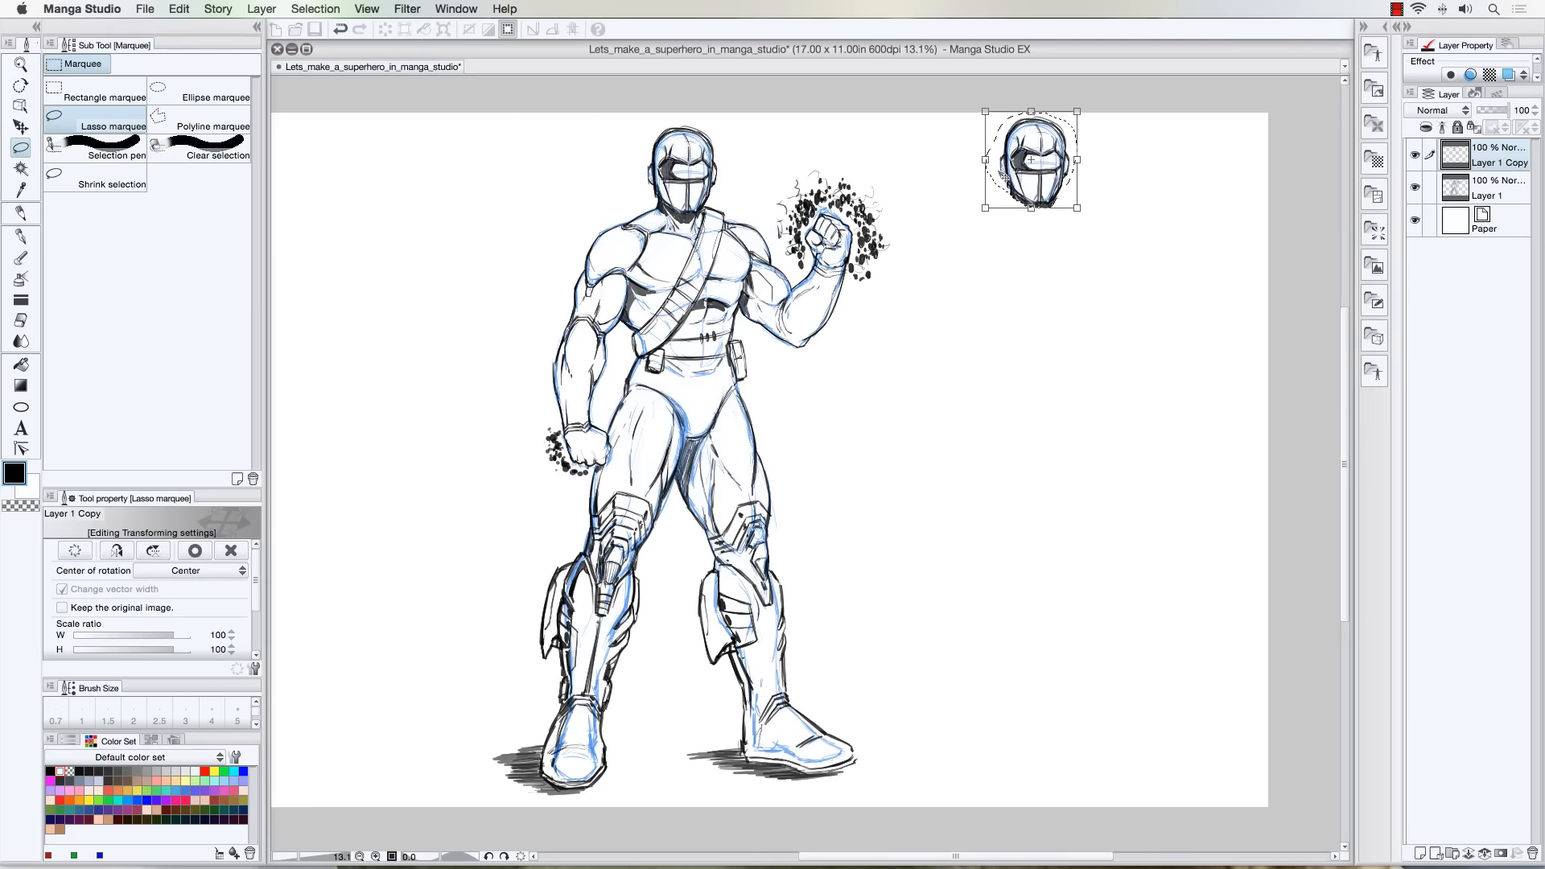
key(Return)
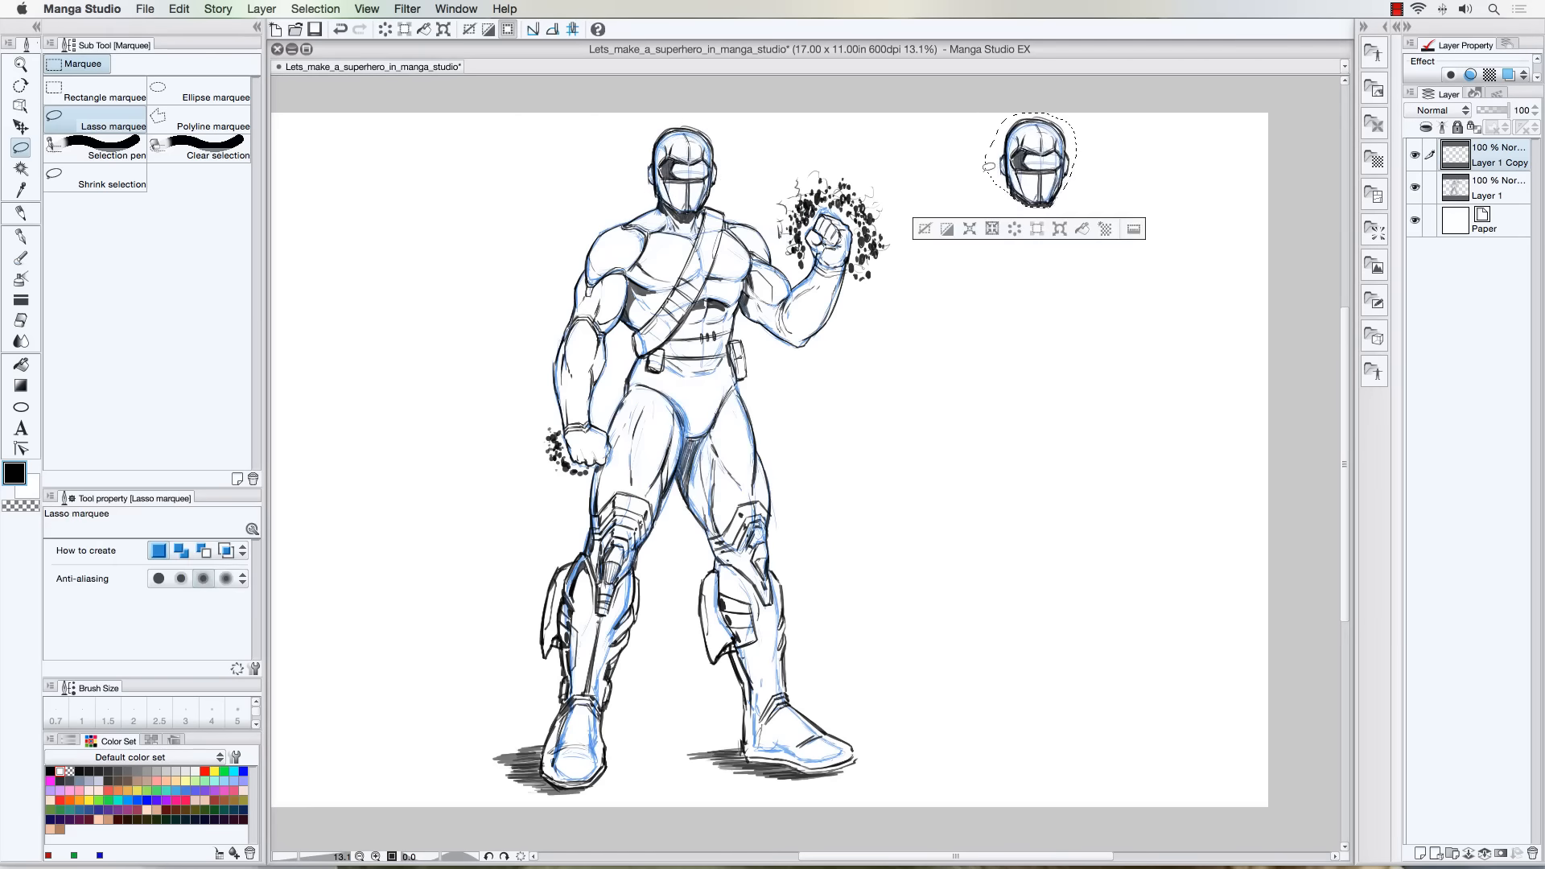
Paste a second head directly below the first copy, merge the two head layers and clear the selection
key(super+v)
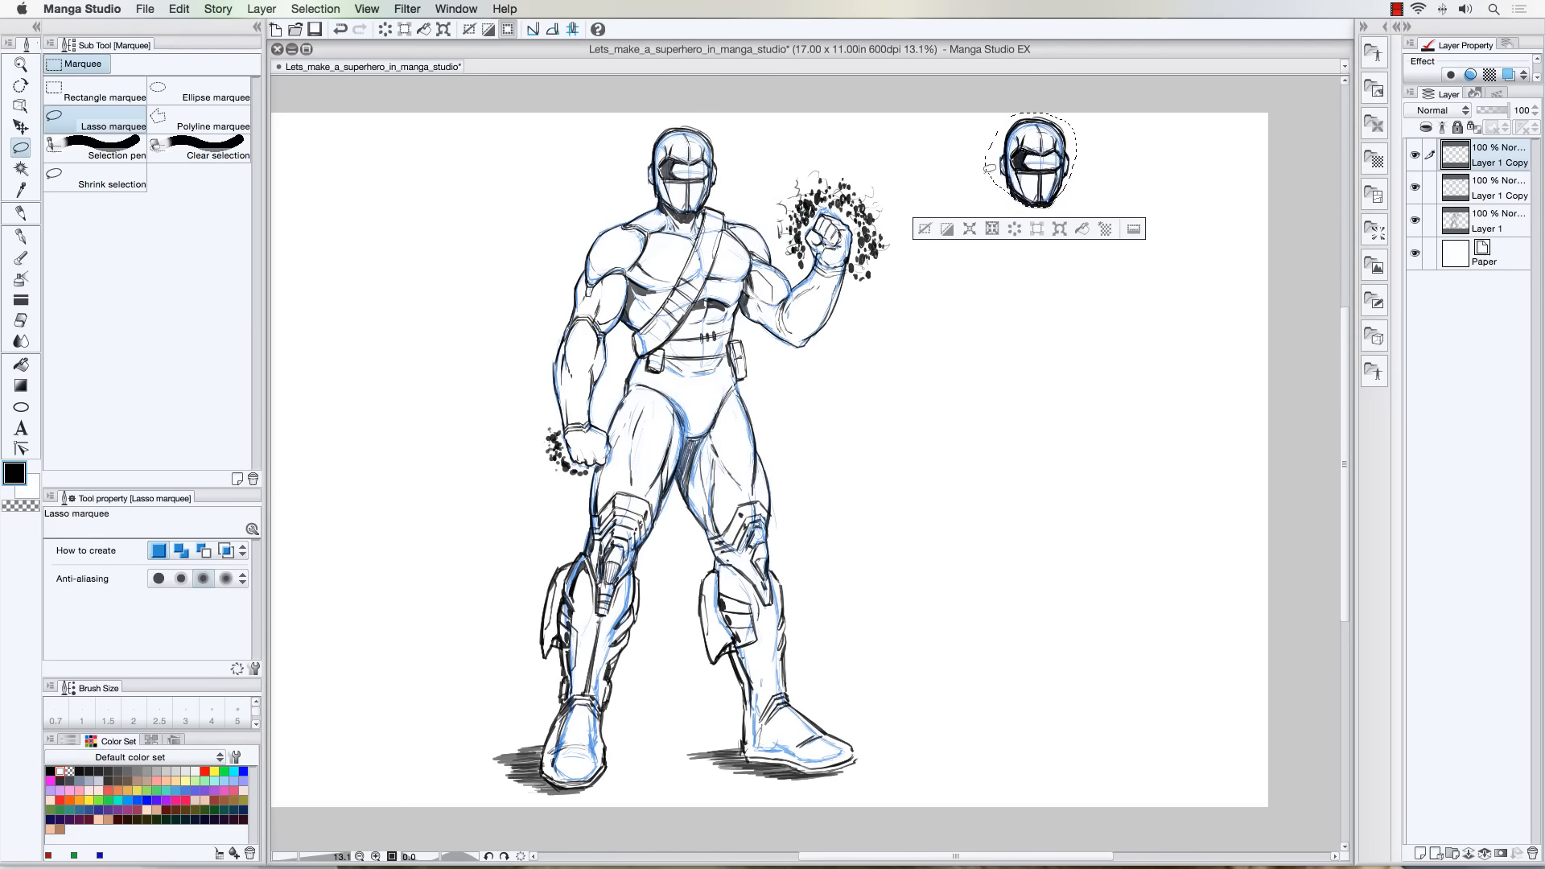
click(1037, 229)
drag(1033, 191, 1031, 276)
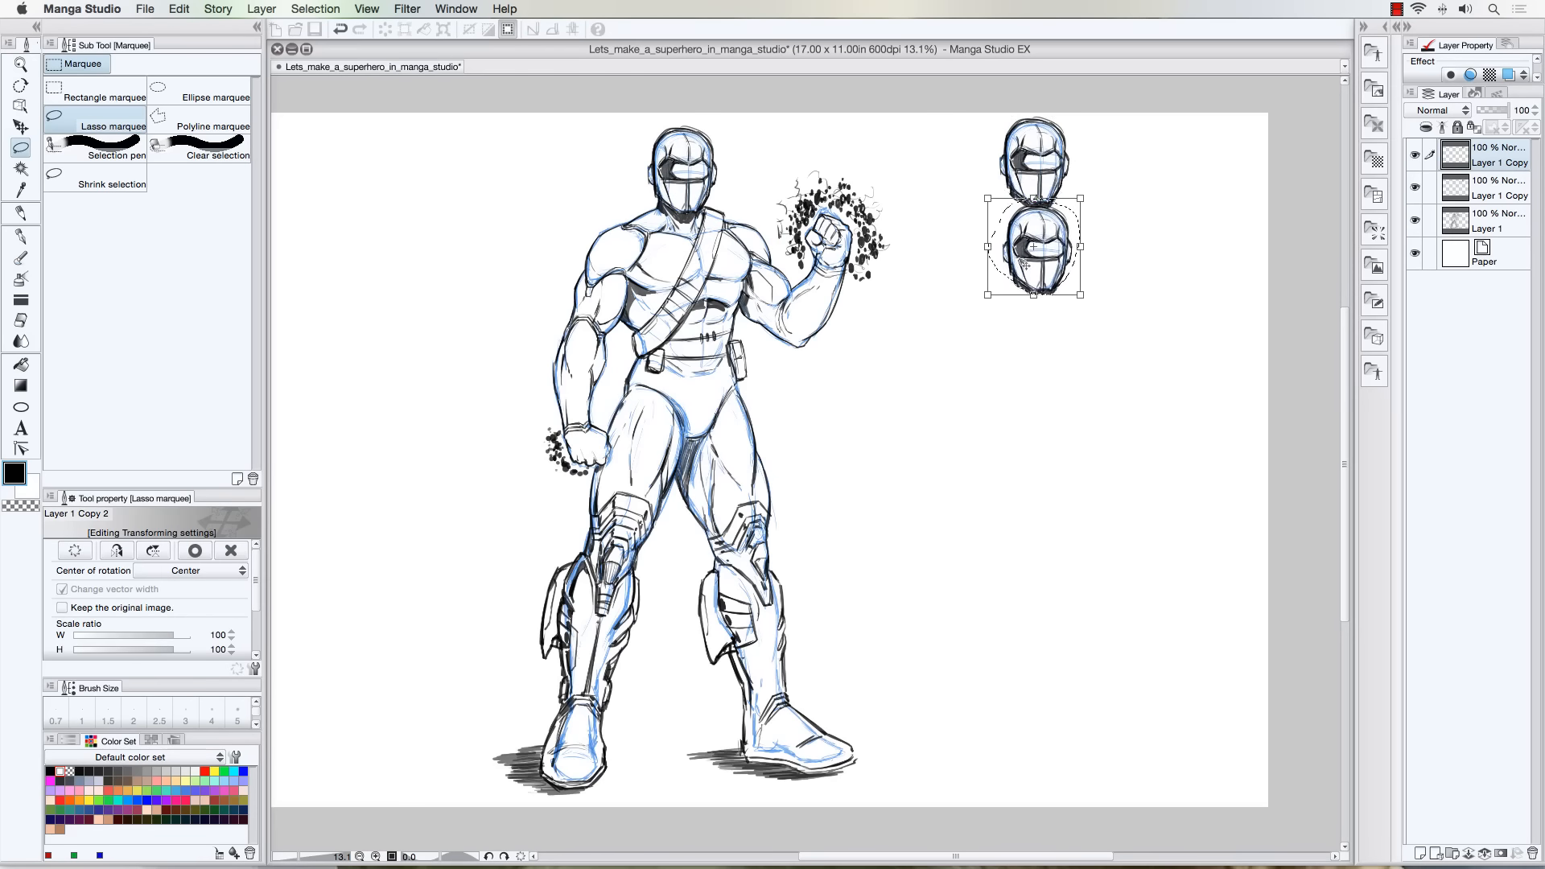
key(Return)
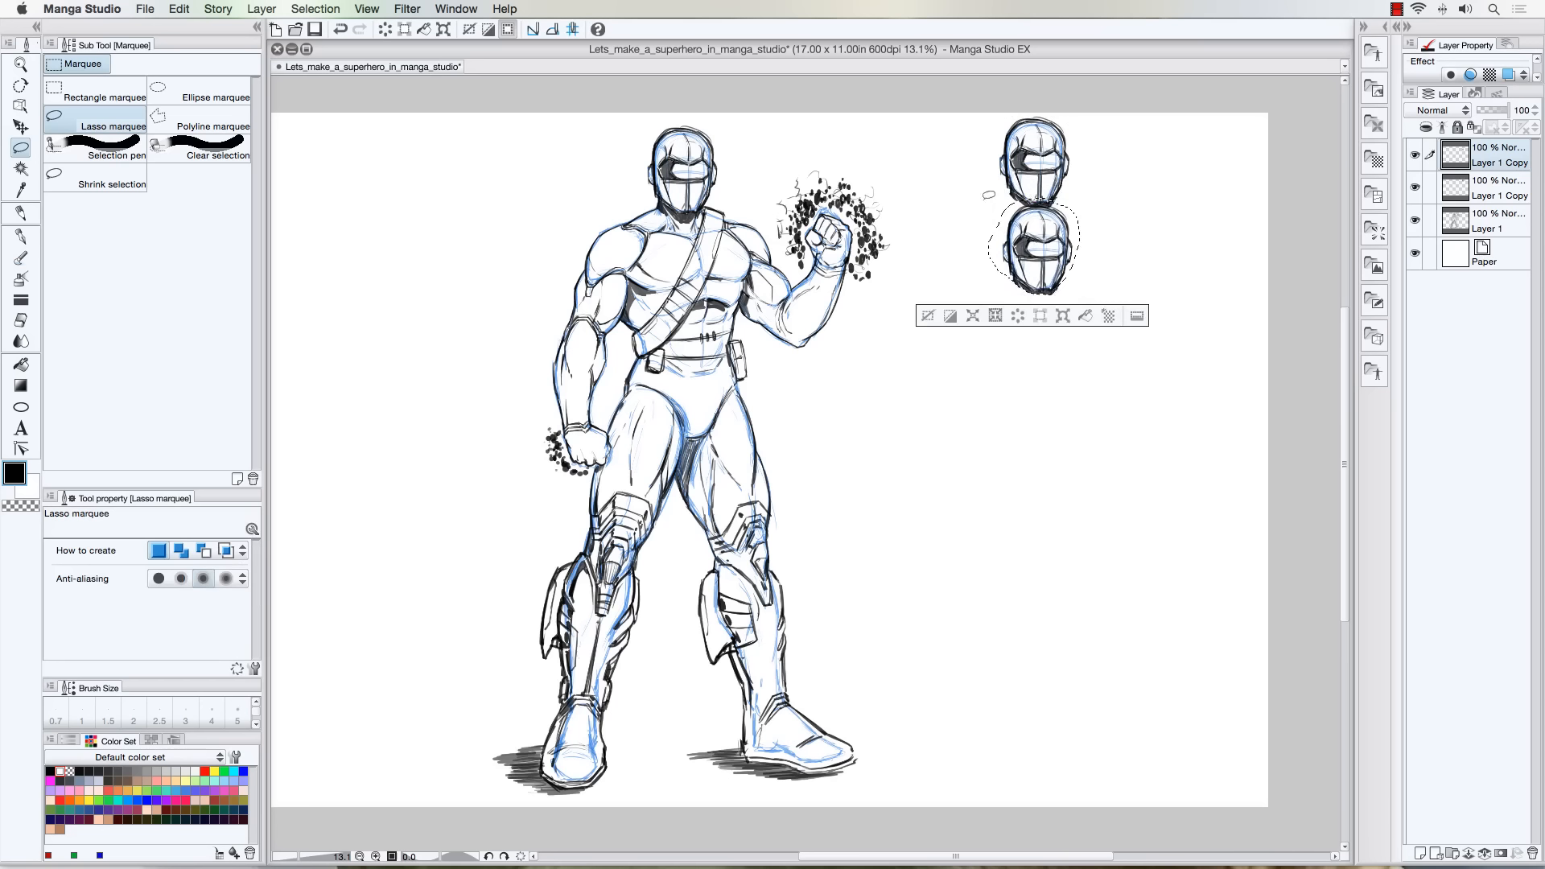
key(super+e)
key(super+d)
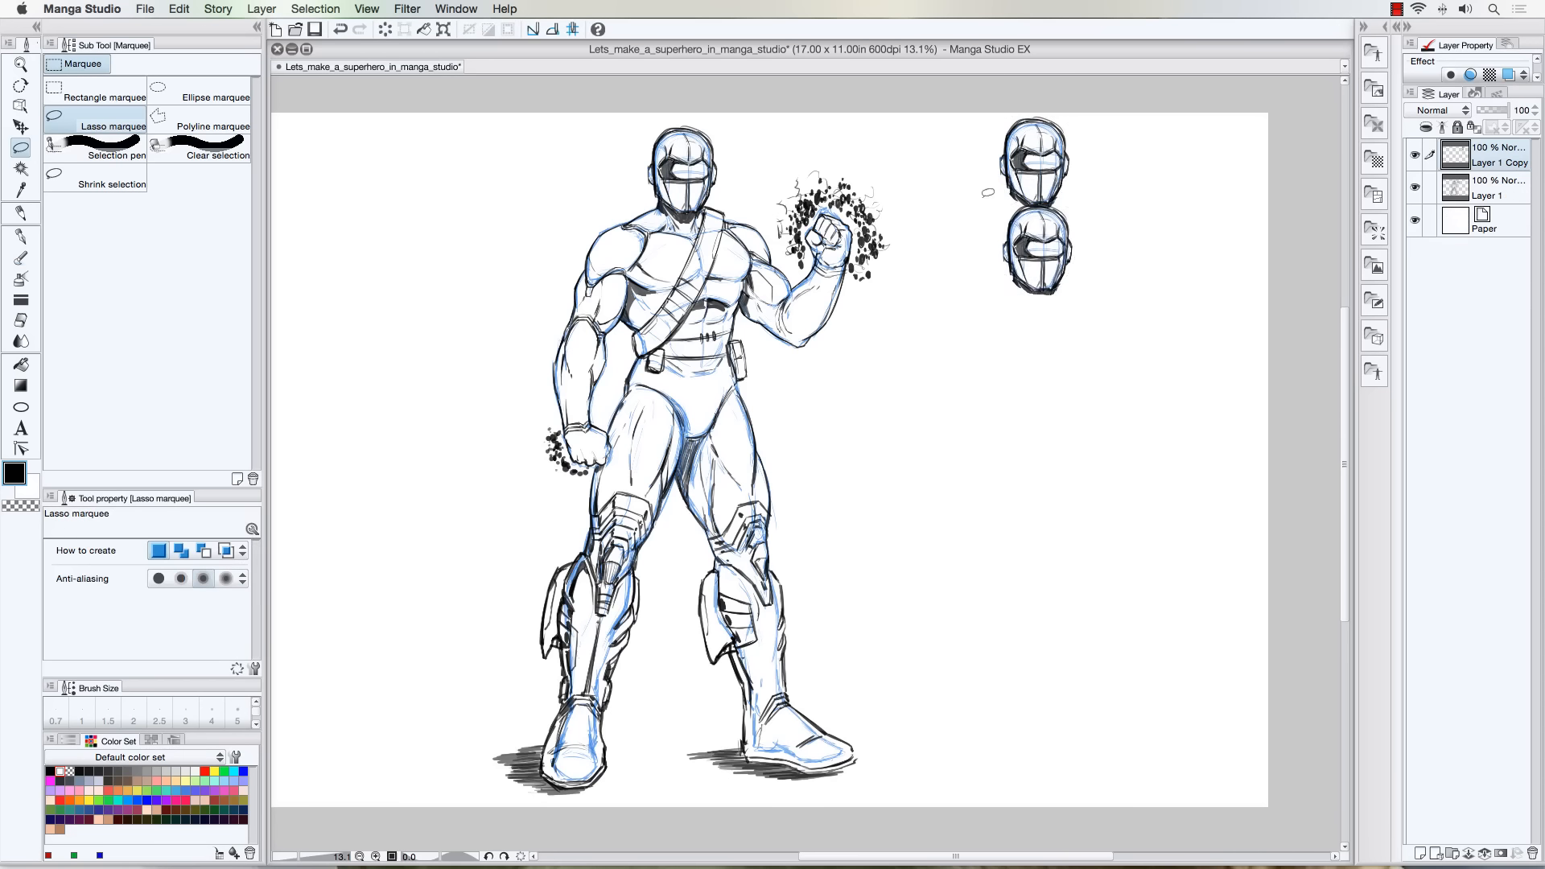
Duplicate the pair of heads, stack the copy directly beneath to make four, and merge the head layers
key(super+v)
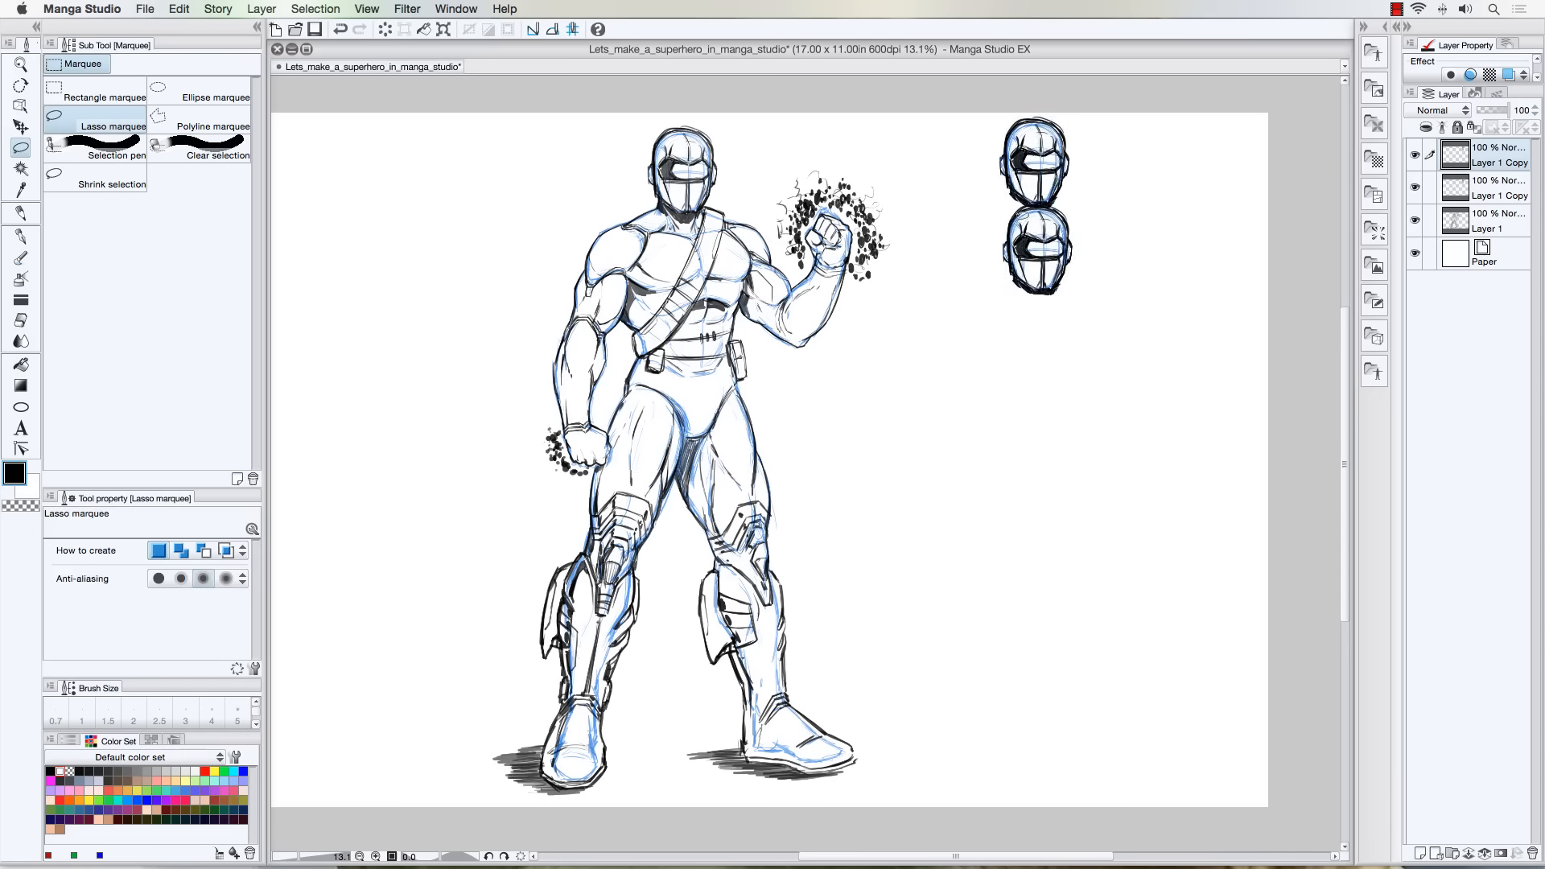
key(k)
mouse_move(1031, 227)
mouse_down()
mouse_move(1024, 427)
mouse_move(1022, 402)
mouse_up()
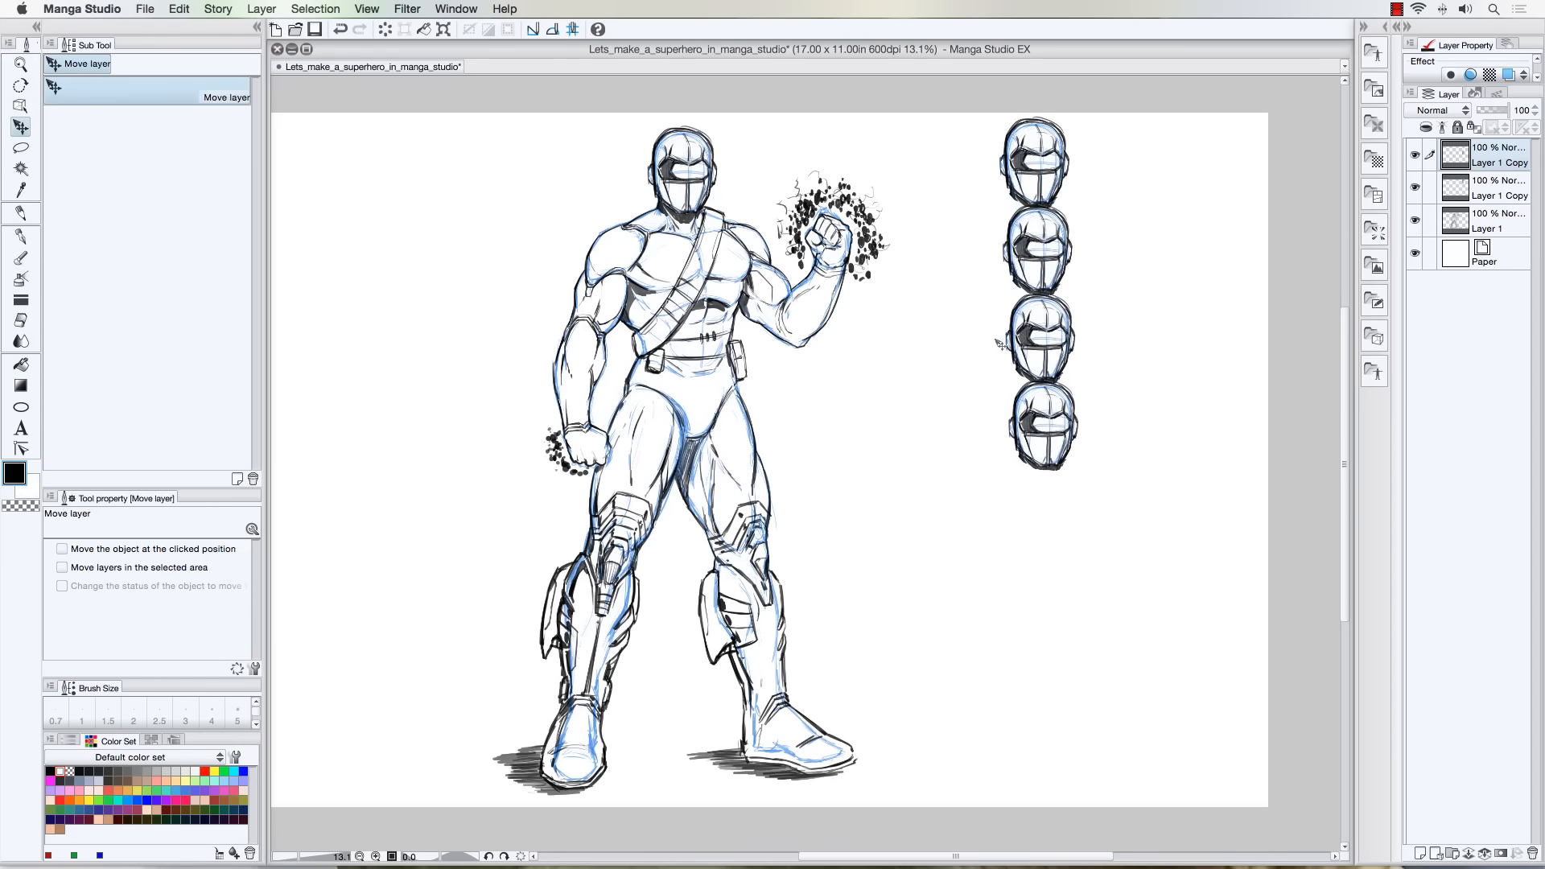
key(super+e)
Duplicate the four-head column, stack the copy beneath to make eight heads, and merge the layers
key(super+c)
key(super+v)
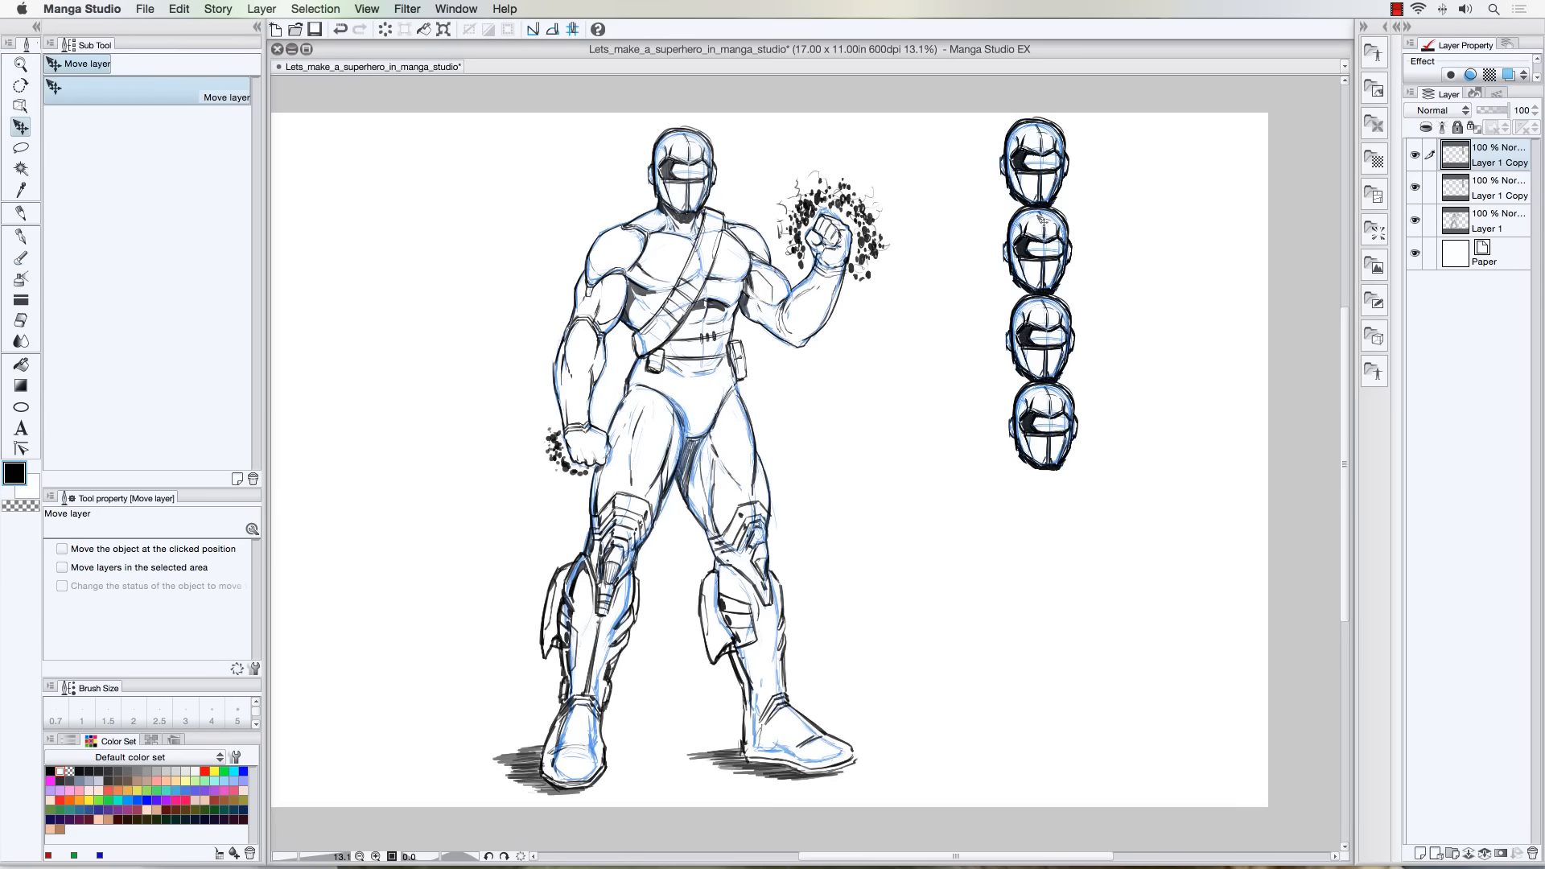
drag(1043, 220, 1050, 569)
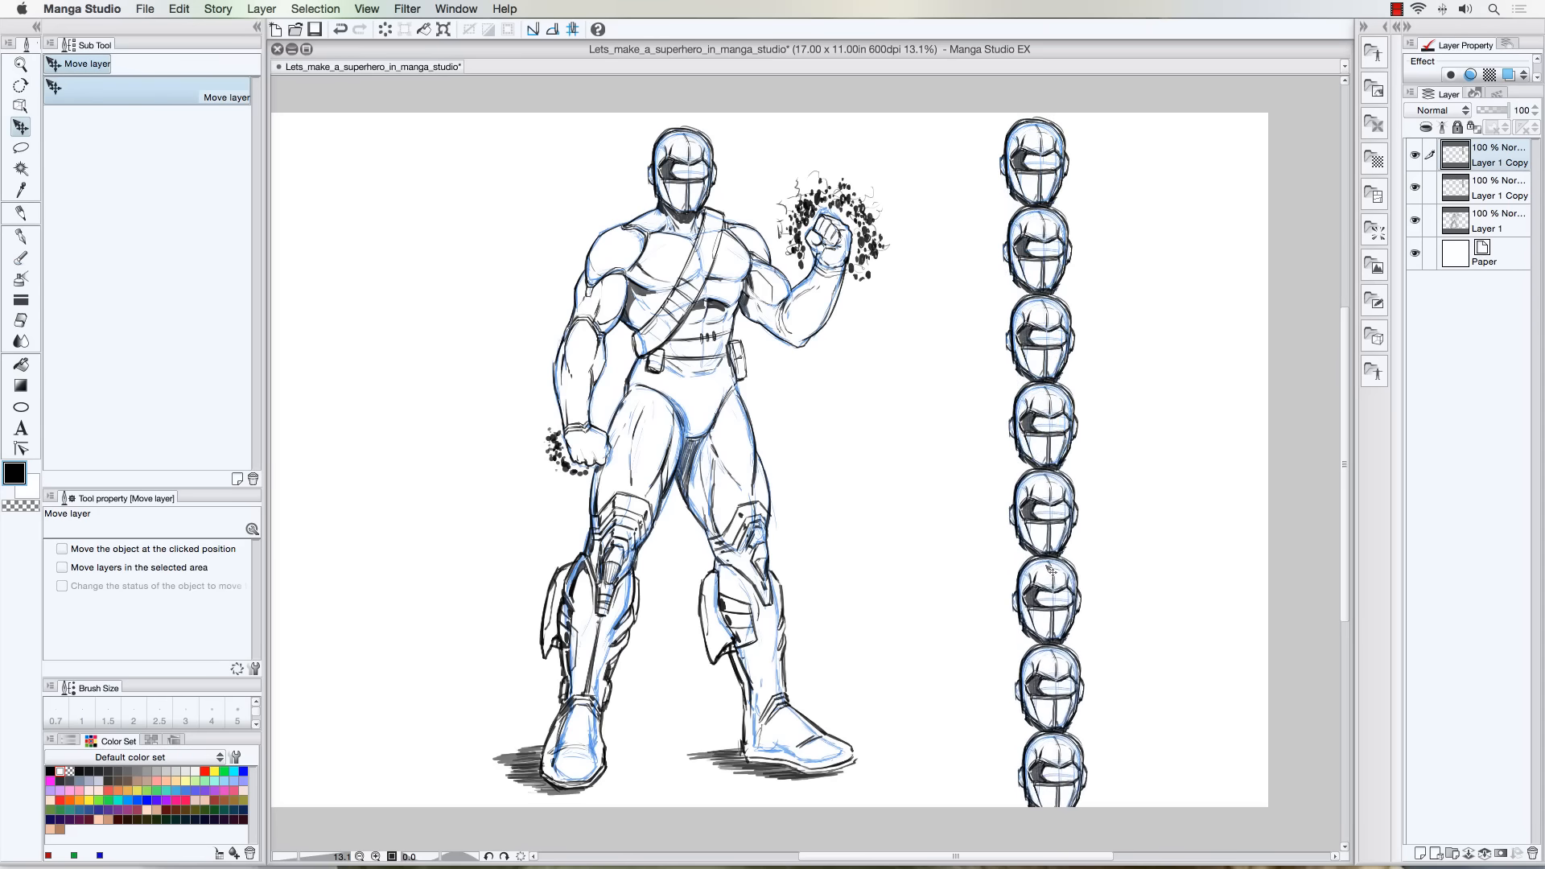
key(super+e)
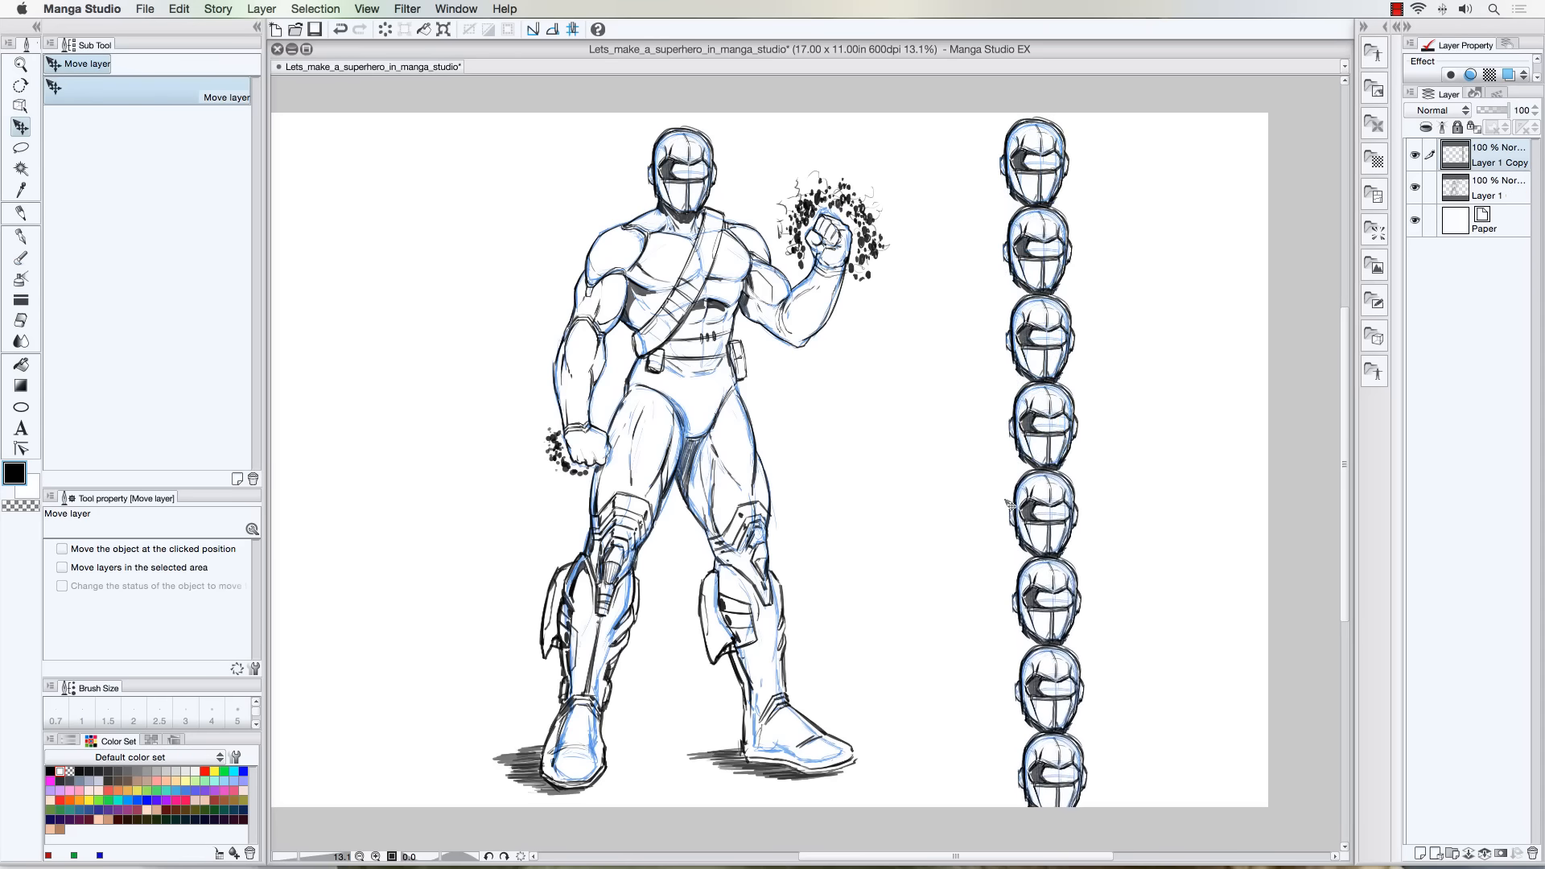
Scale the eight-head column down so it spans the figure's height from the top of the head to the feet
key(super+t)
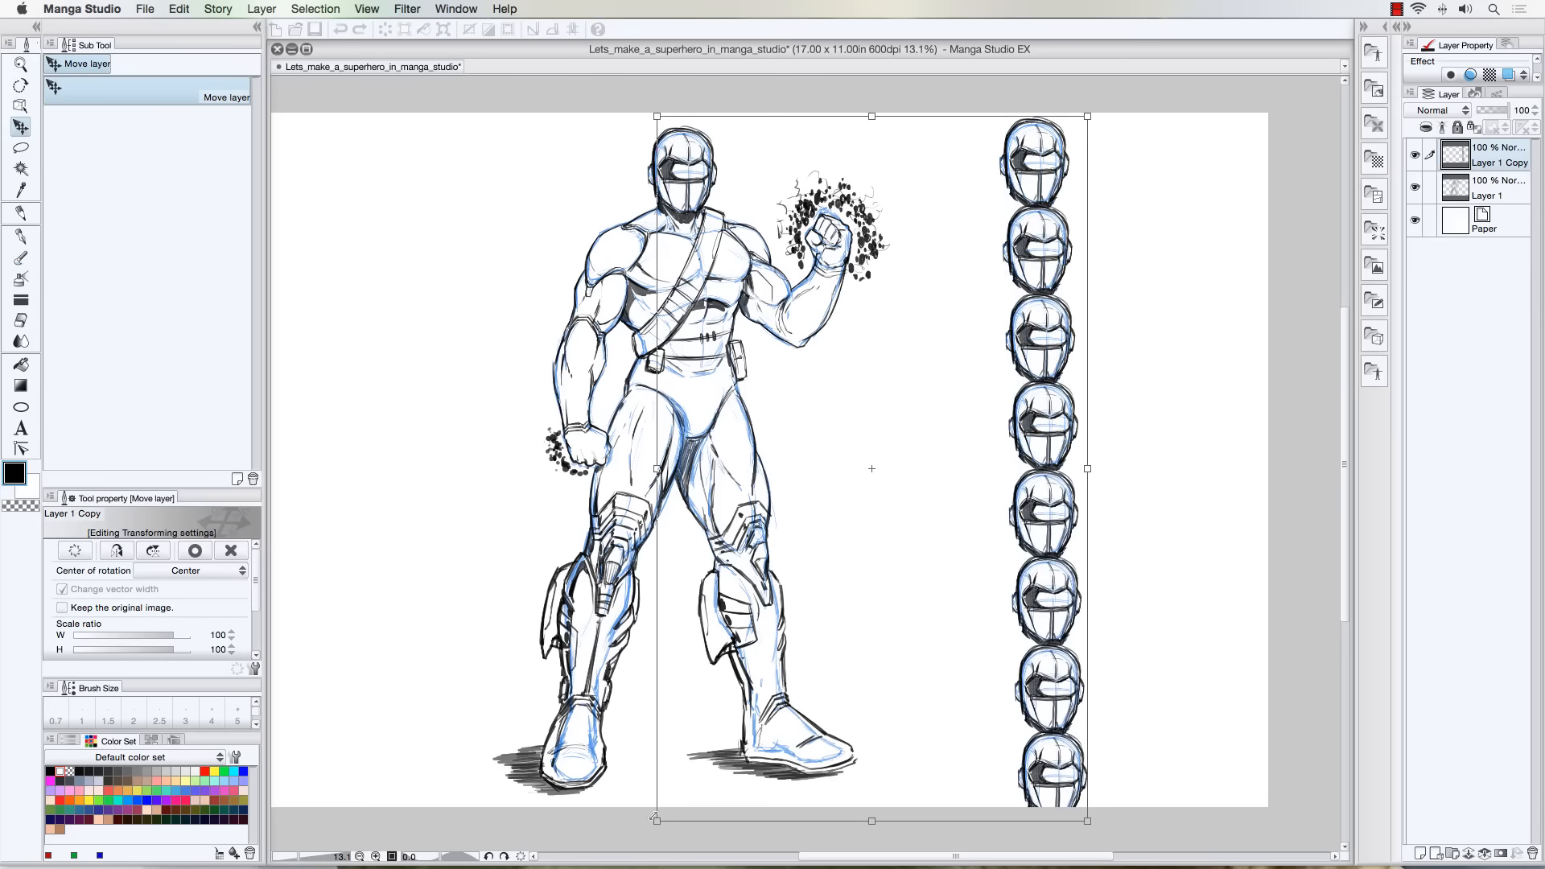
drag(658, 821, 681, 784)
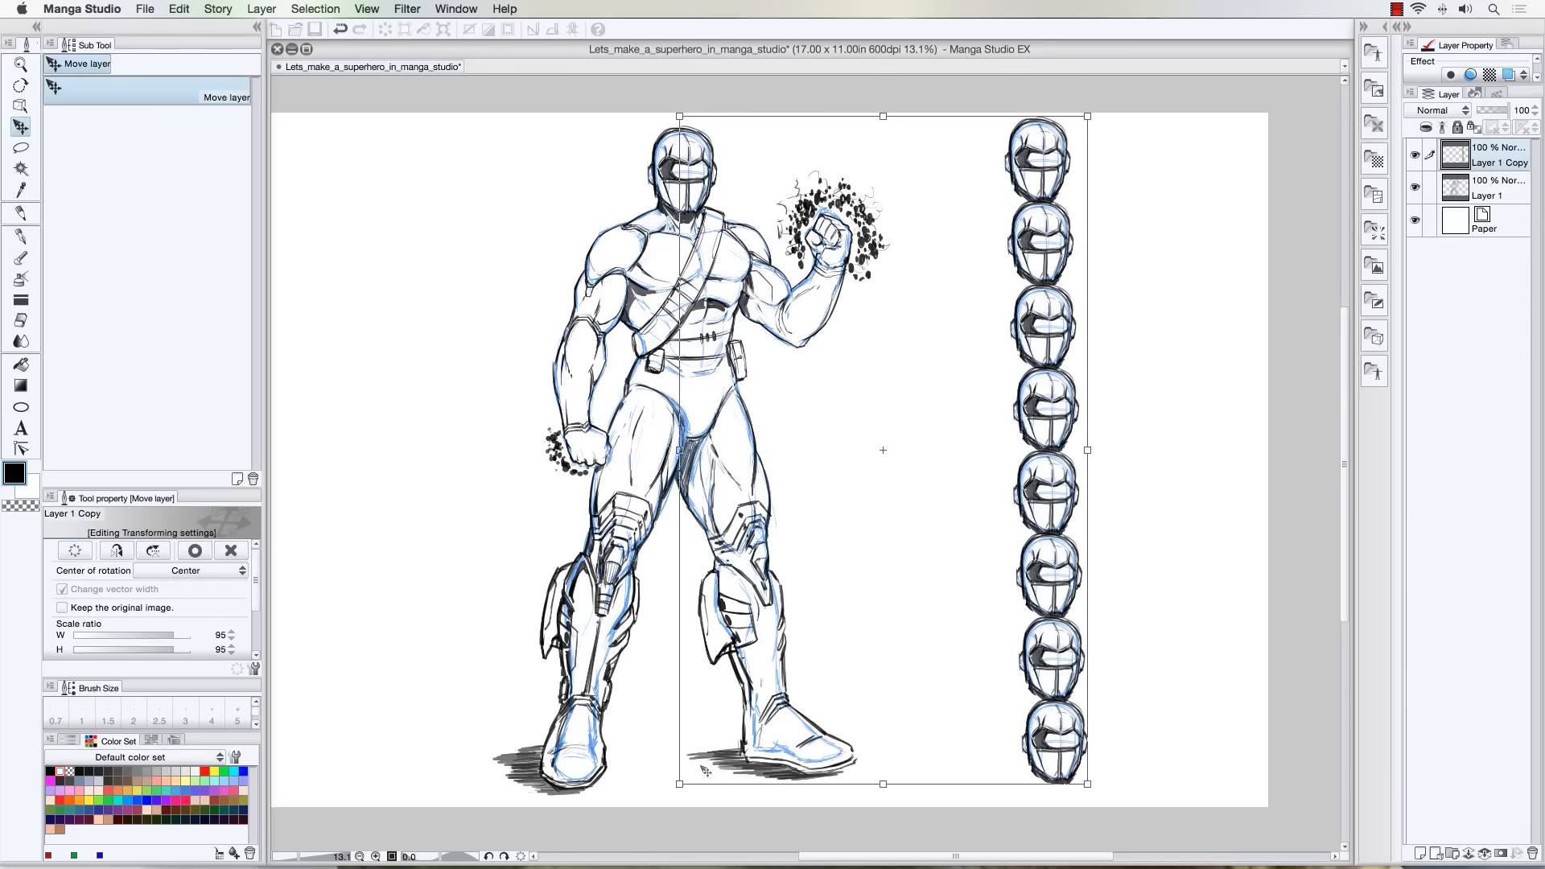
drag(680, 117, 685, 126)
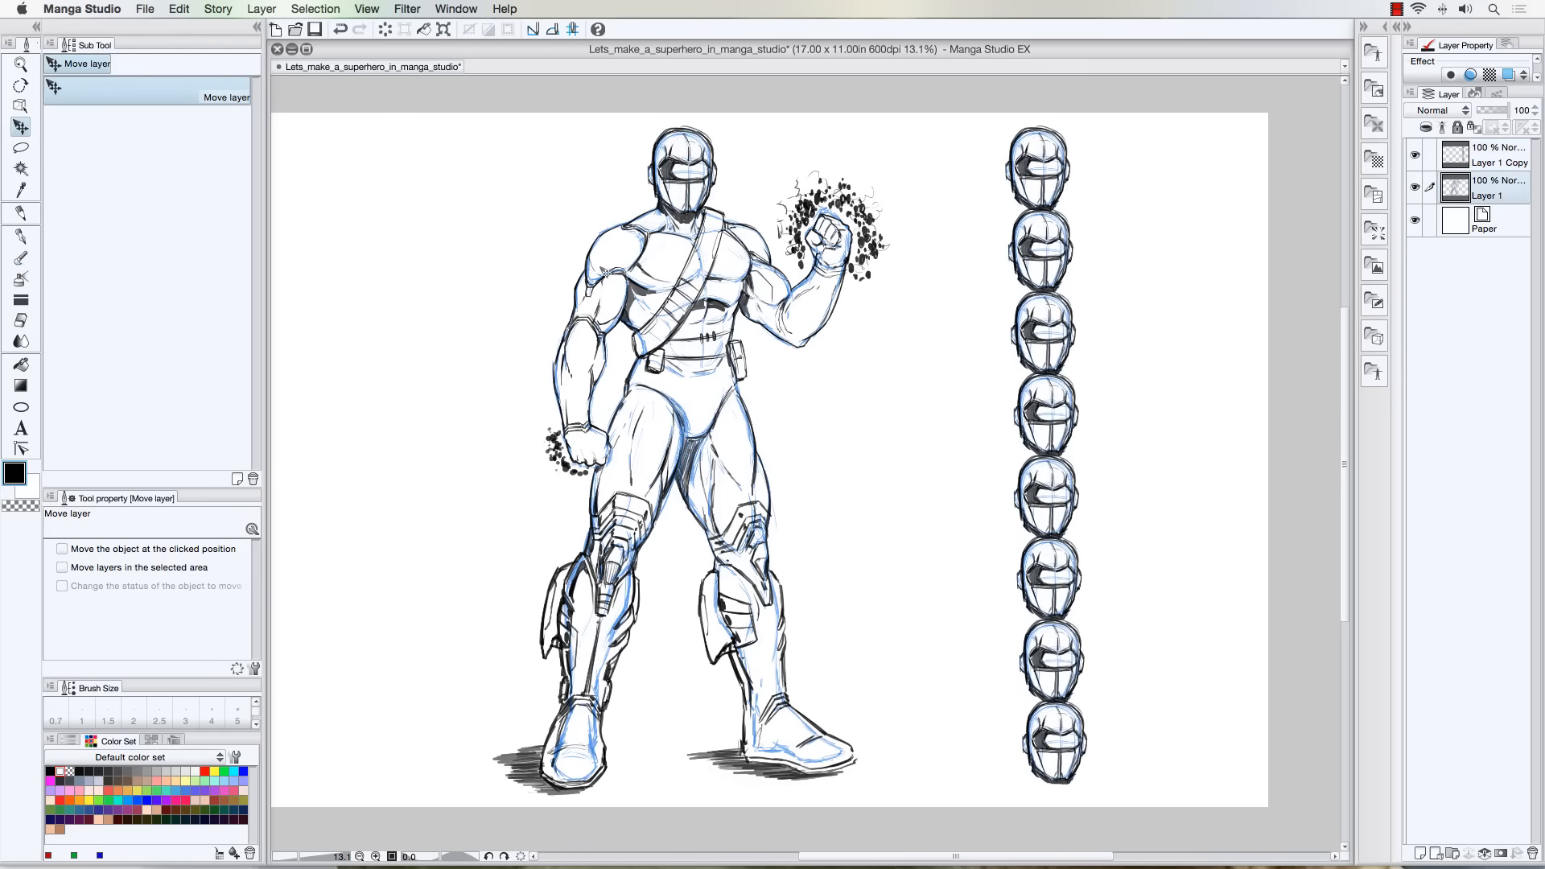
Scale the figure layer down to 94 percent, matching its head size to the head column, and place it beside the column
key(super+t)
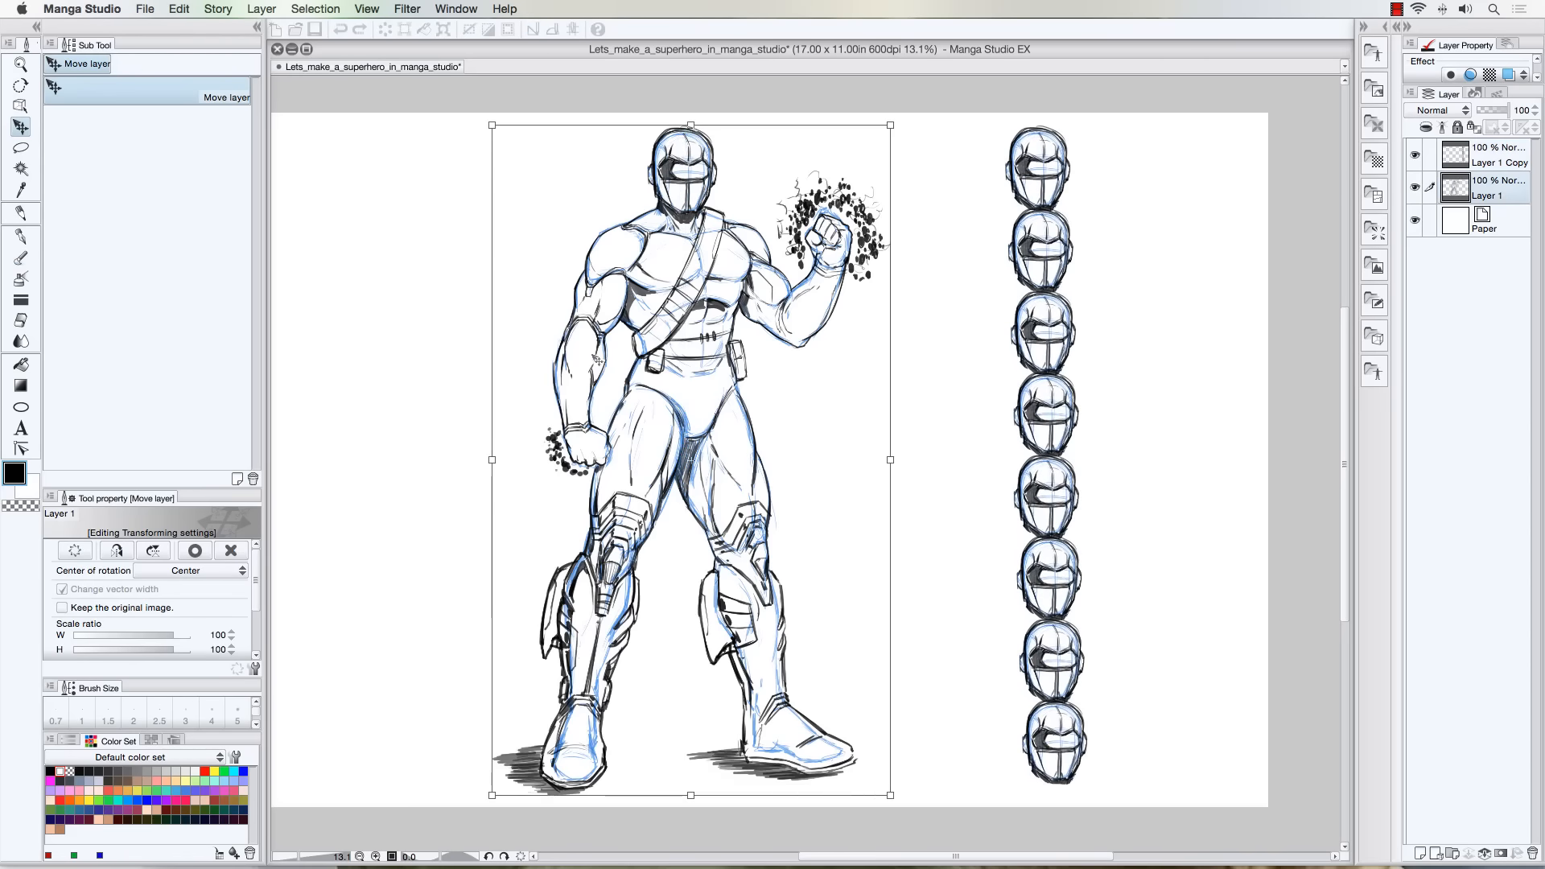
drag(690, 253, 917, 259)
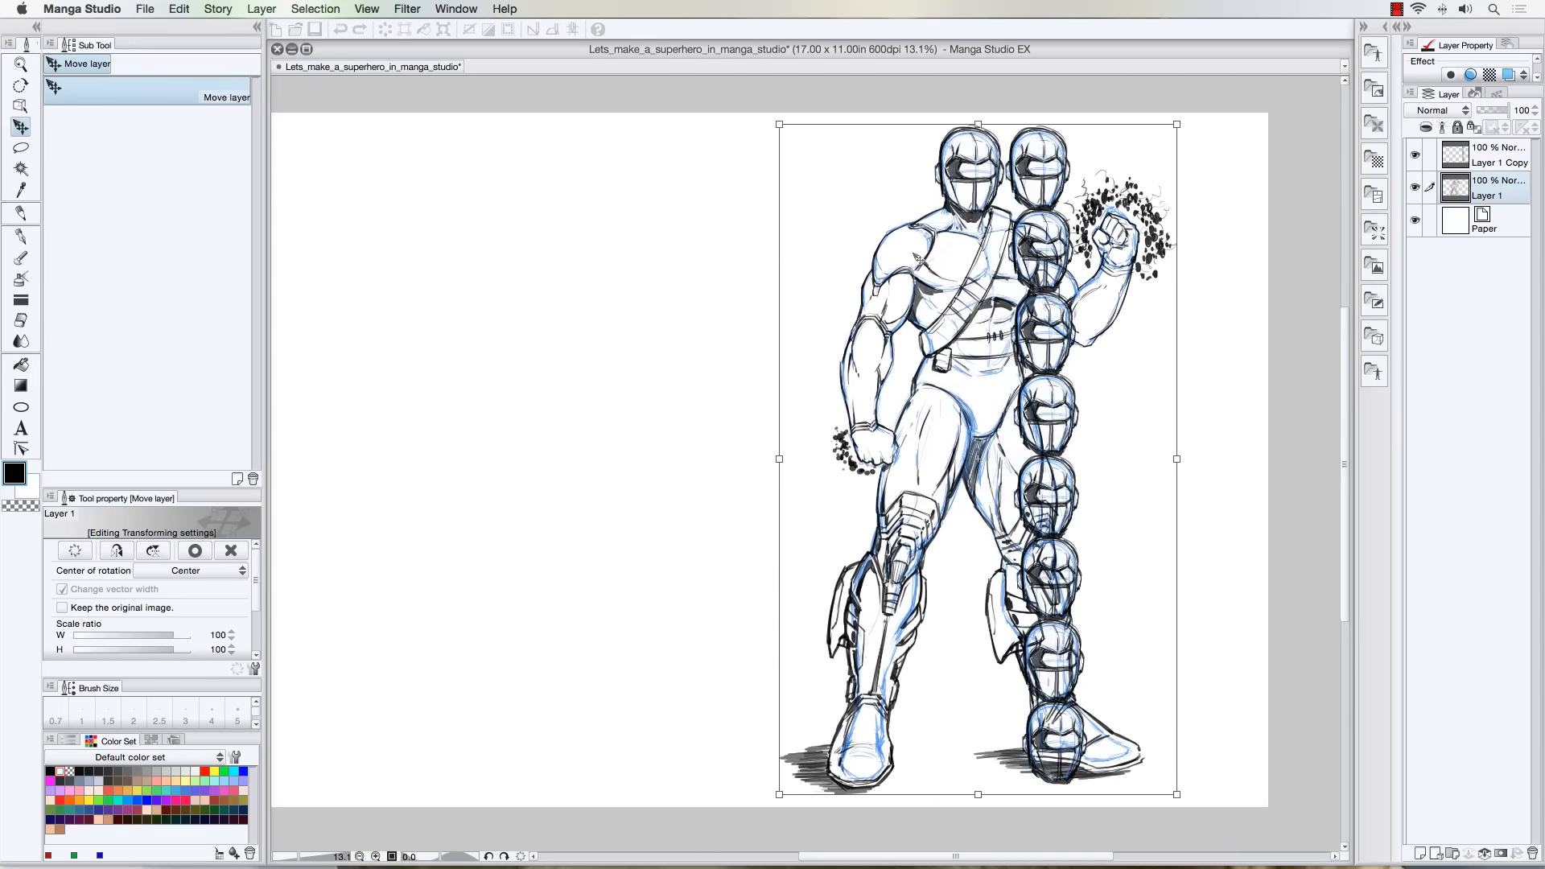
drag(779, 794, 806, 752)
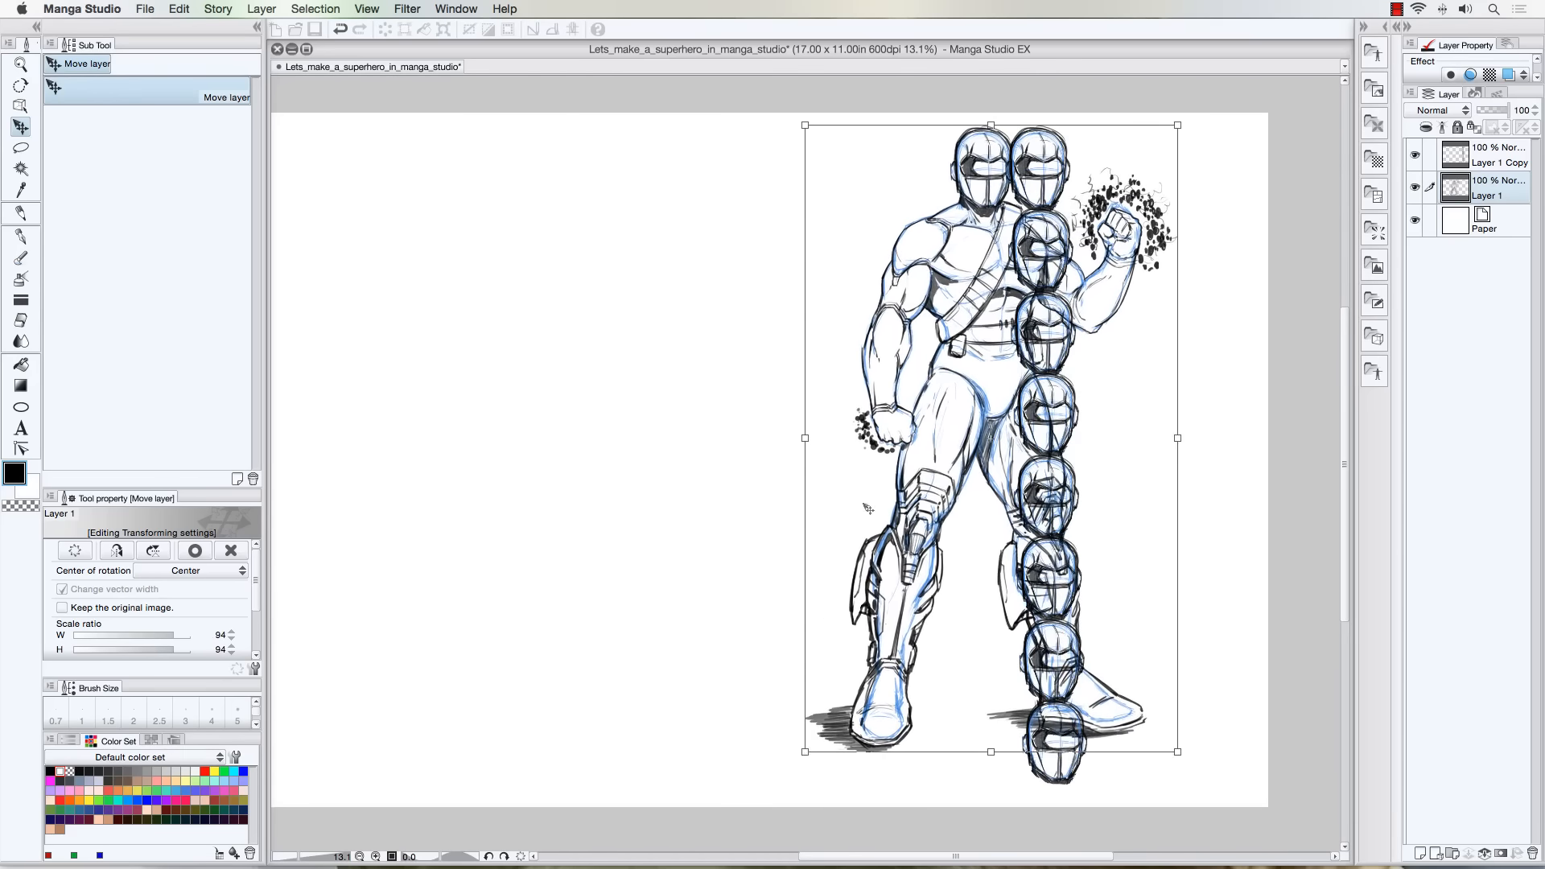
drag(938, 358, 681, 356)
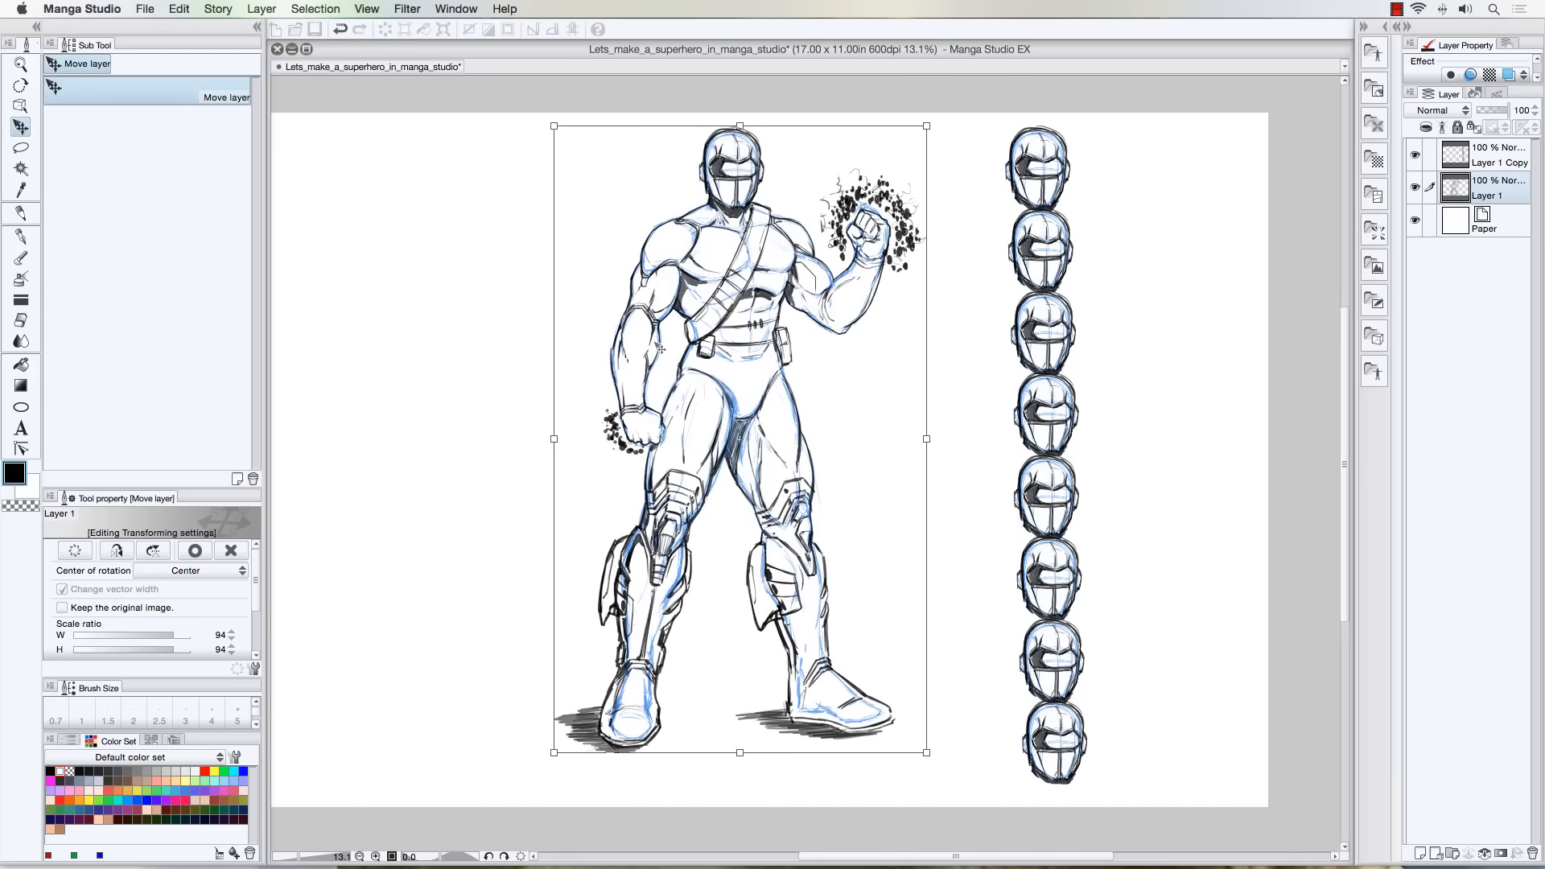
key(Return)
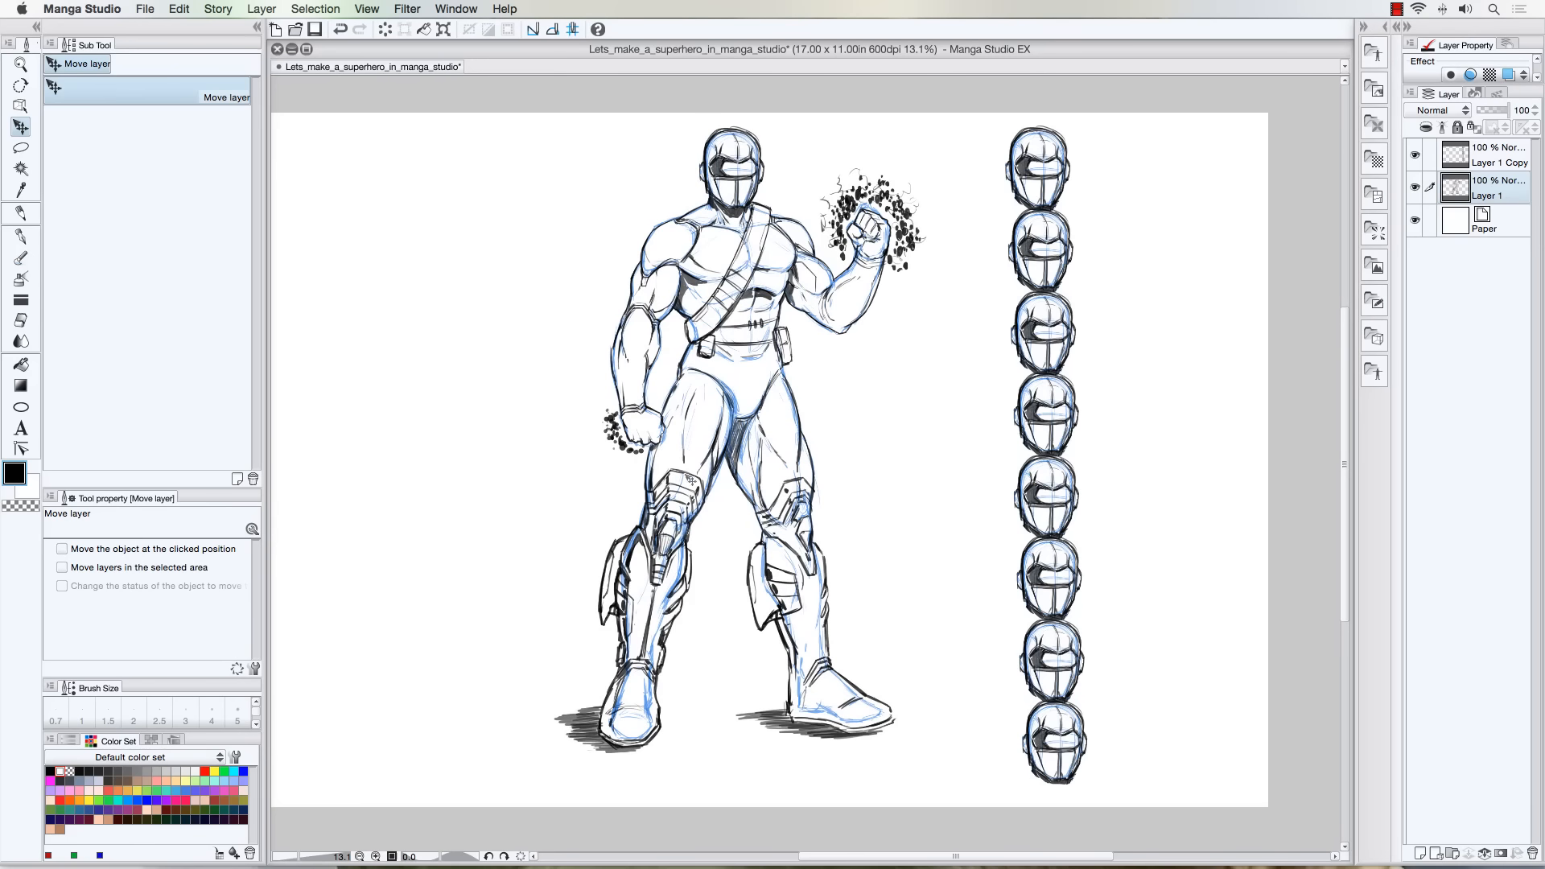
Lasso the figure from the waist down, stretch the legs slightly downward with a transform, and clear the selection
click(21, 147)
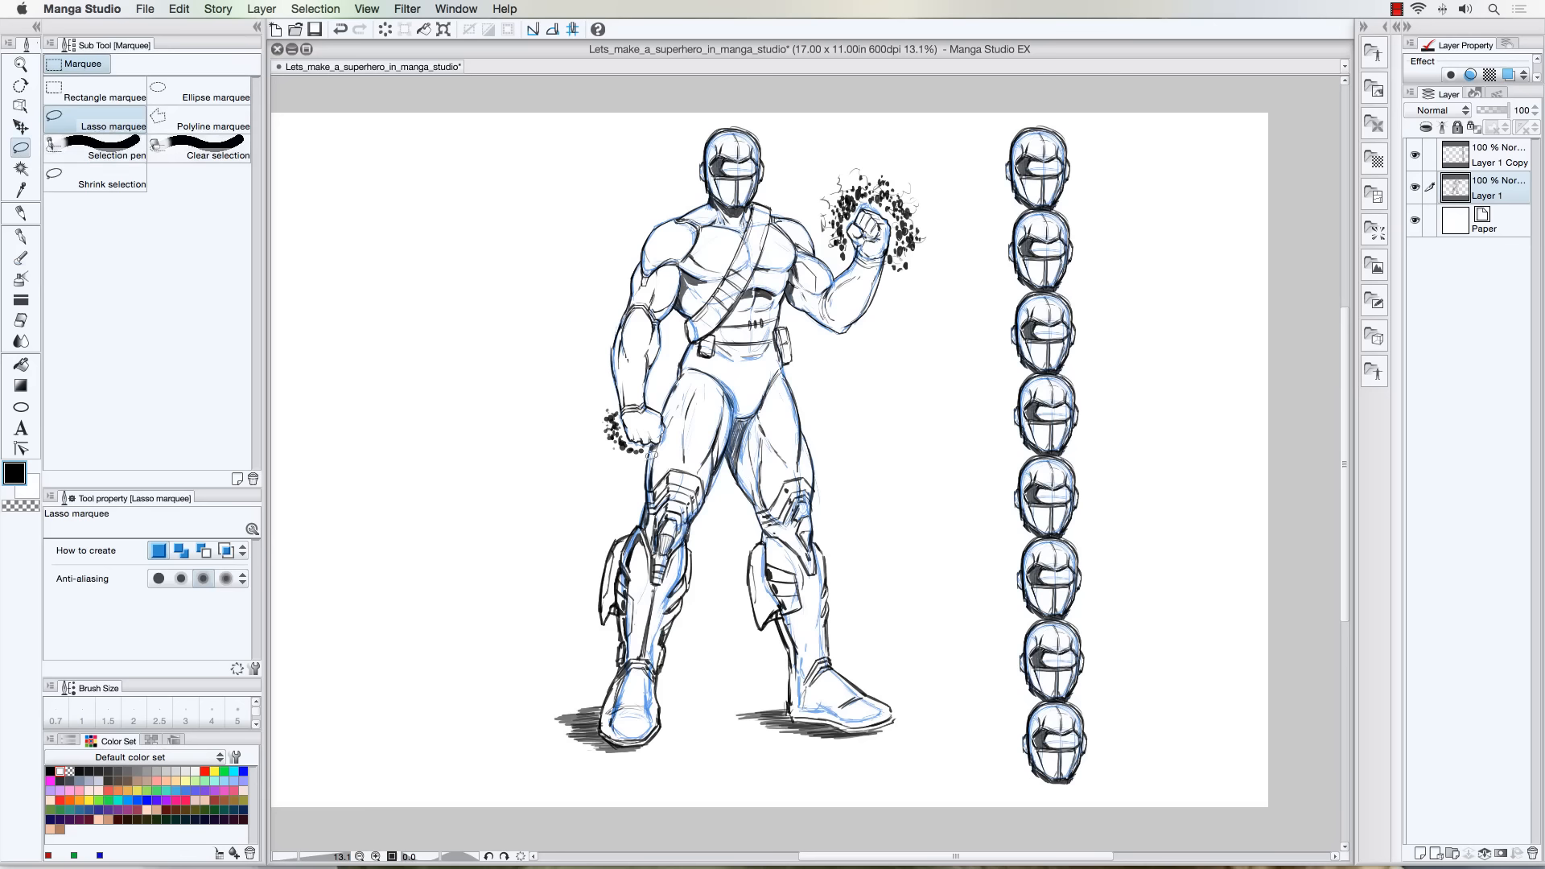
mouse_move(668, 441)
mouse_down()
mouse_move(675, 354)
mouse_move(827, 375)
mouse_move(922, 635)
mouse_move(847, 787)
mouse_move(492, 716)
mouse_move(575, 527)
mouse_move(627, 474)
mouse_up()
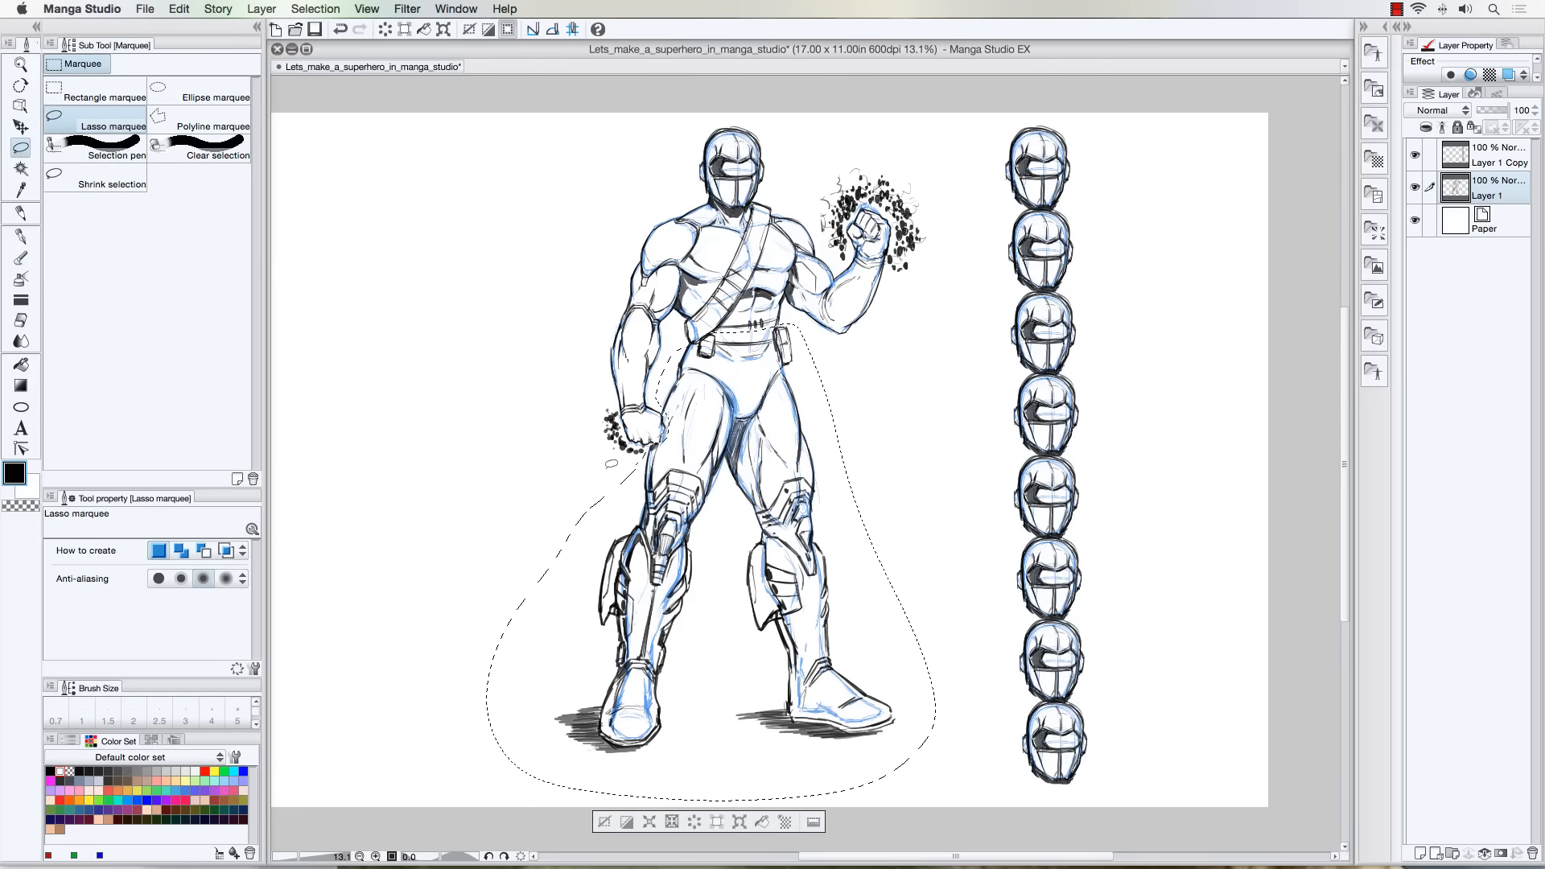
key(super+c)
key(super+t)
drag(712, 802, 713, 839)
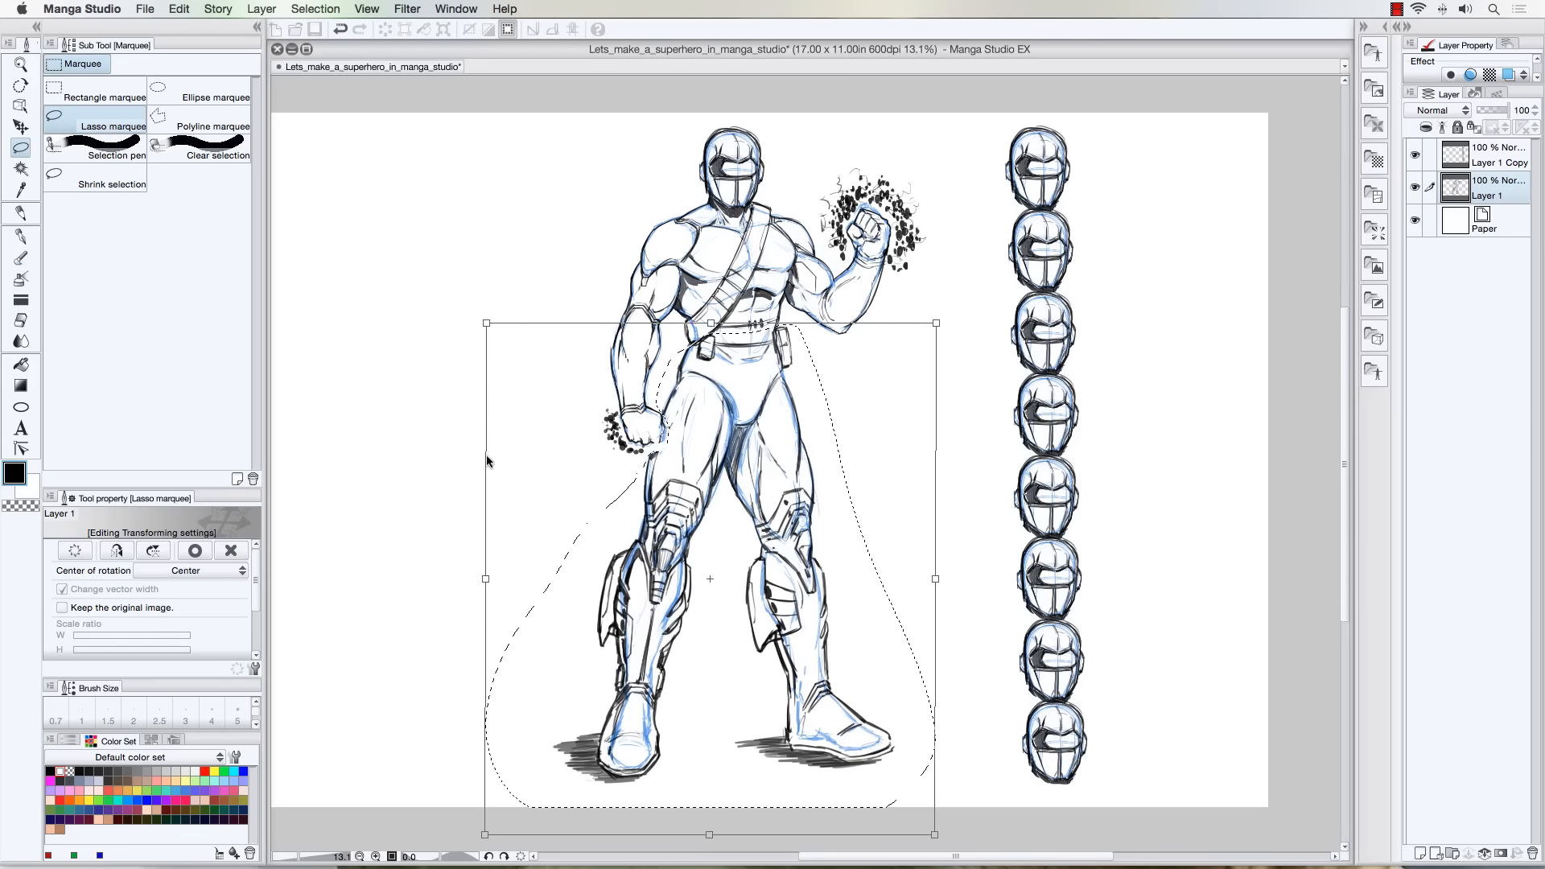
drag(711, 835, 714, 834)
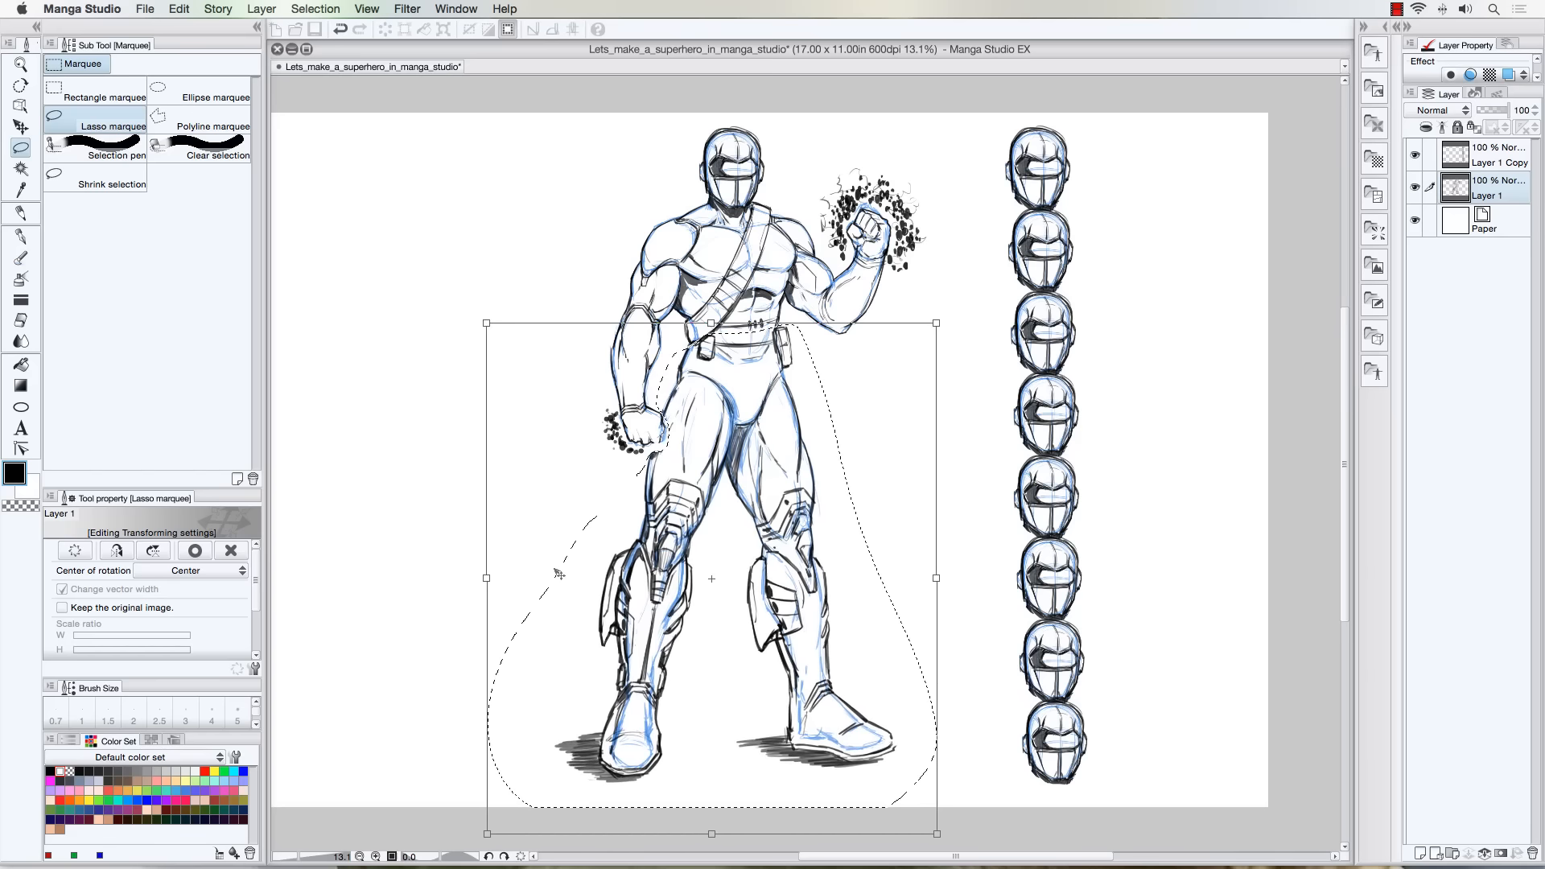
key(Return)
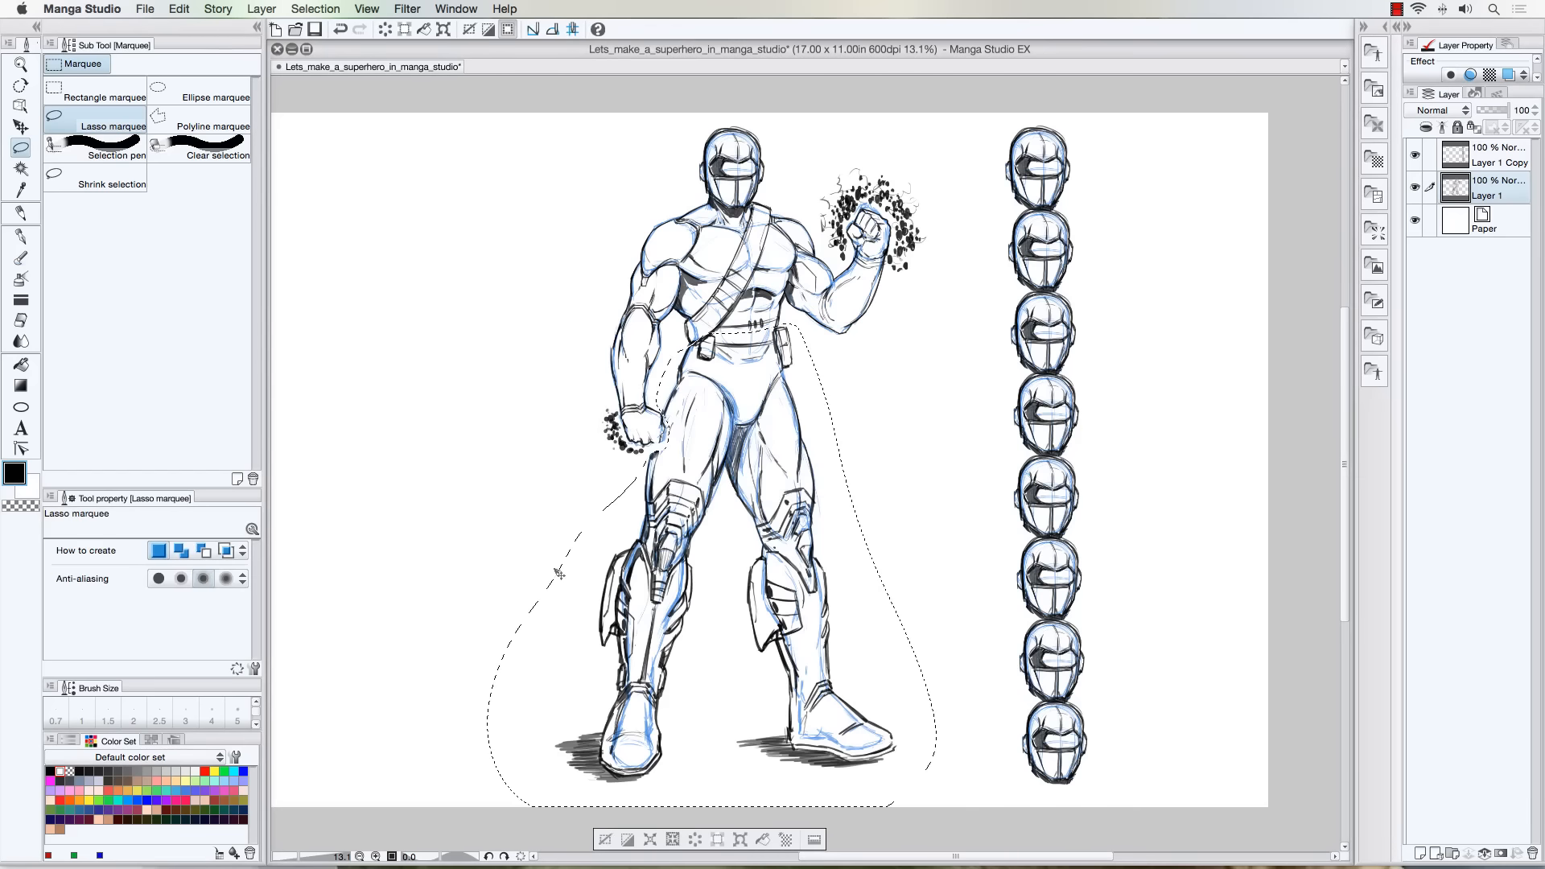
key(super+d)
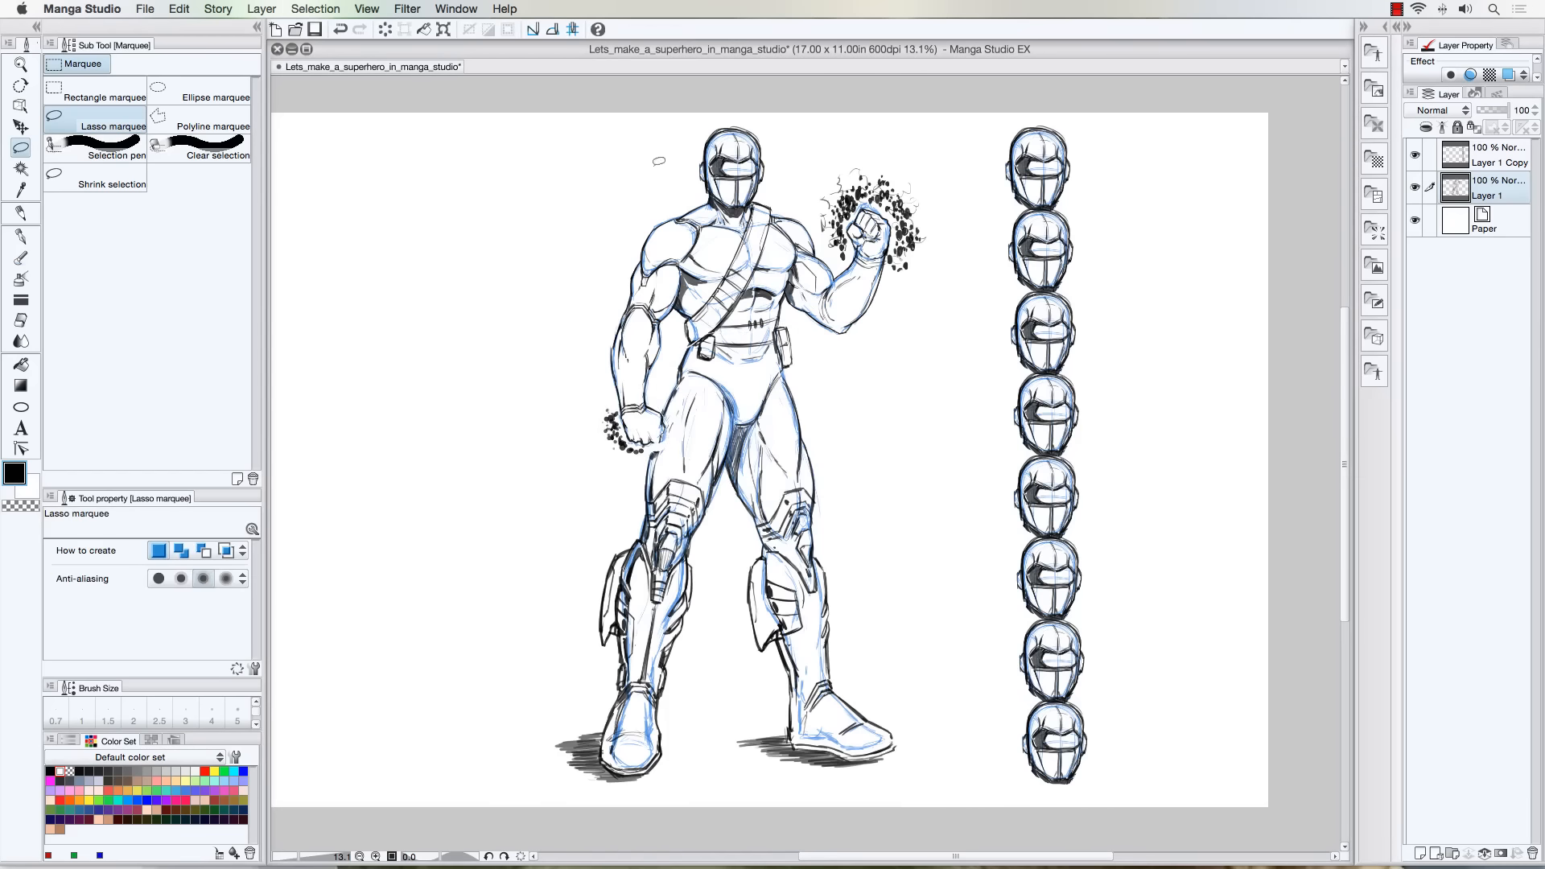
Lasso the head, torso and arms, widen the upper body slightly with a free transform, and clear the selection
mouse_move(654, 158)
mouse_down()
mouse_move(741, 95)
mouse_move(921, 144)
mouse_move(901, 348)
mouse_move(804, 325)
mouse_up()
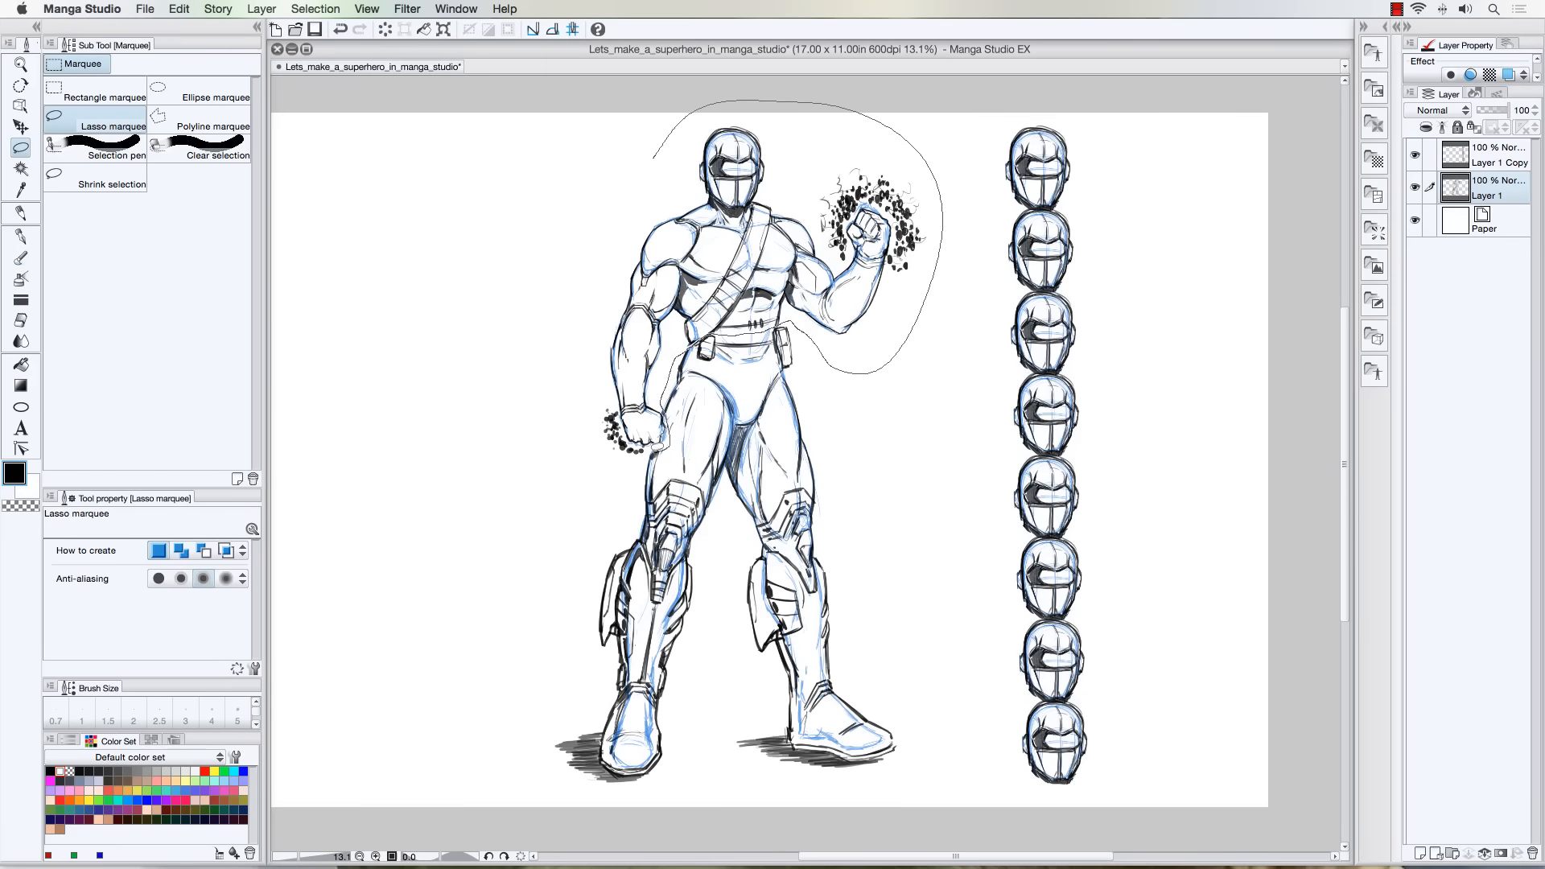
mouse_move(658, 445)
mouse_down()
mouse_move(543, 361)
mouse_move(591, 223)
mouse_up()
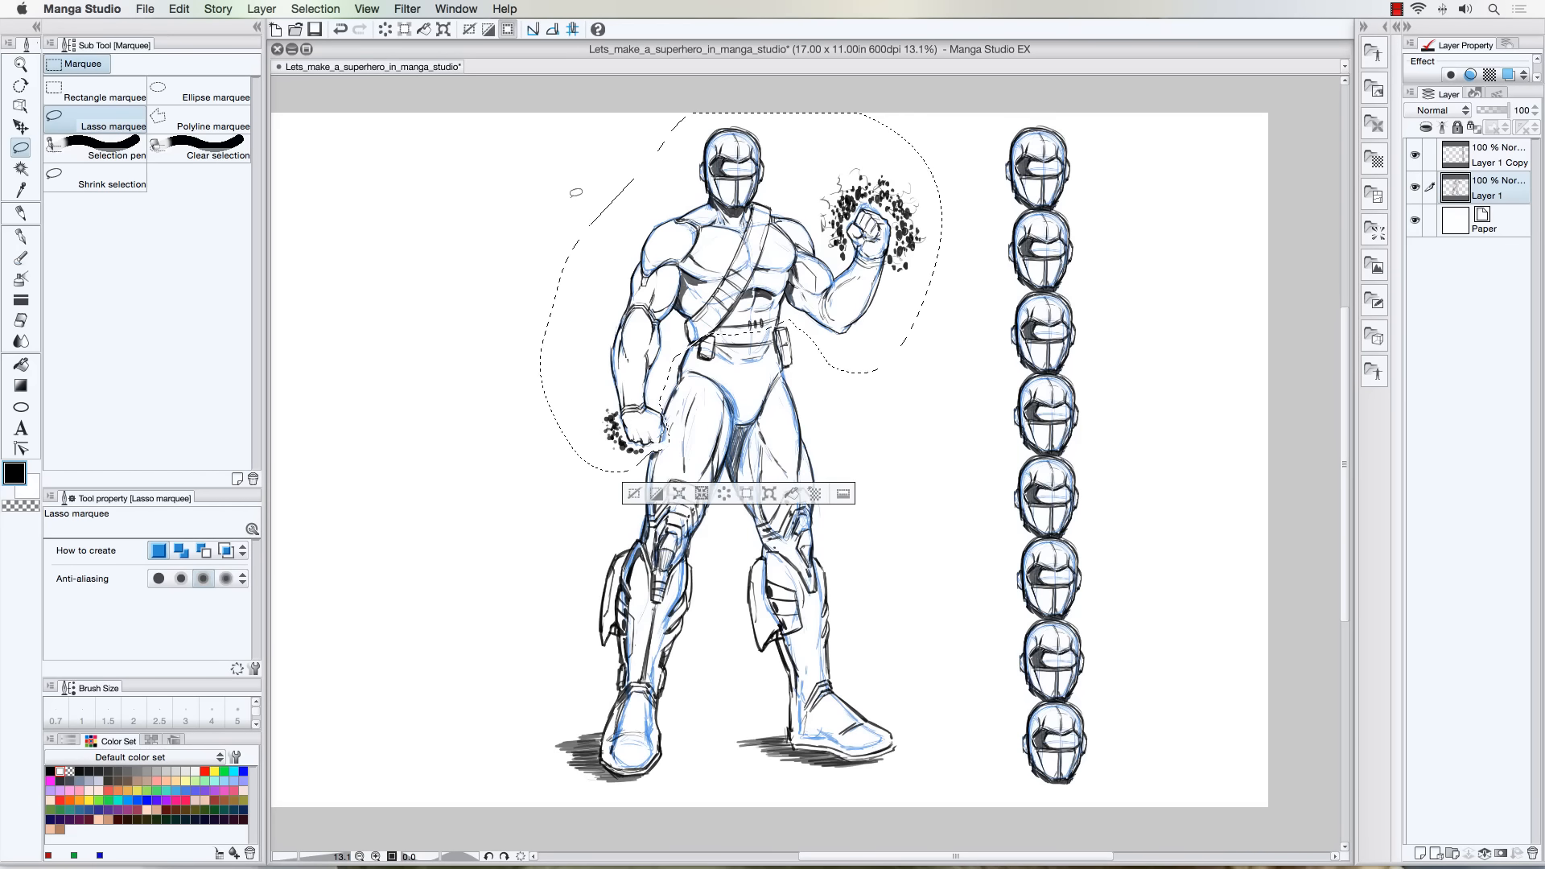
key(super+t)
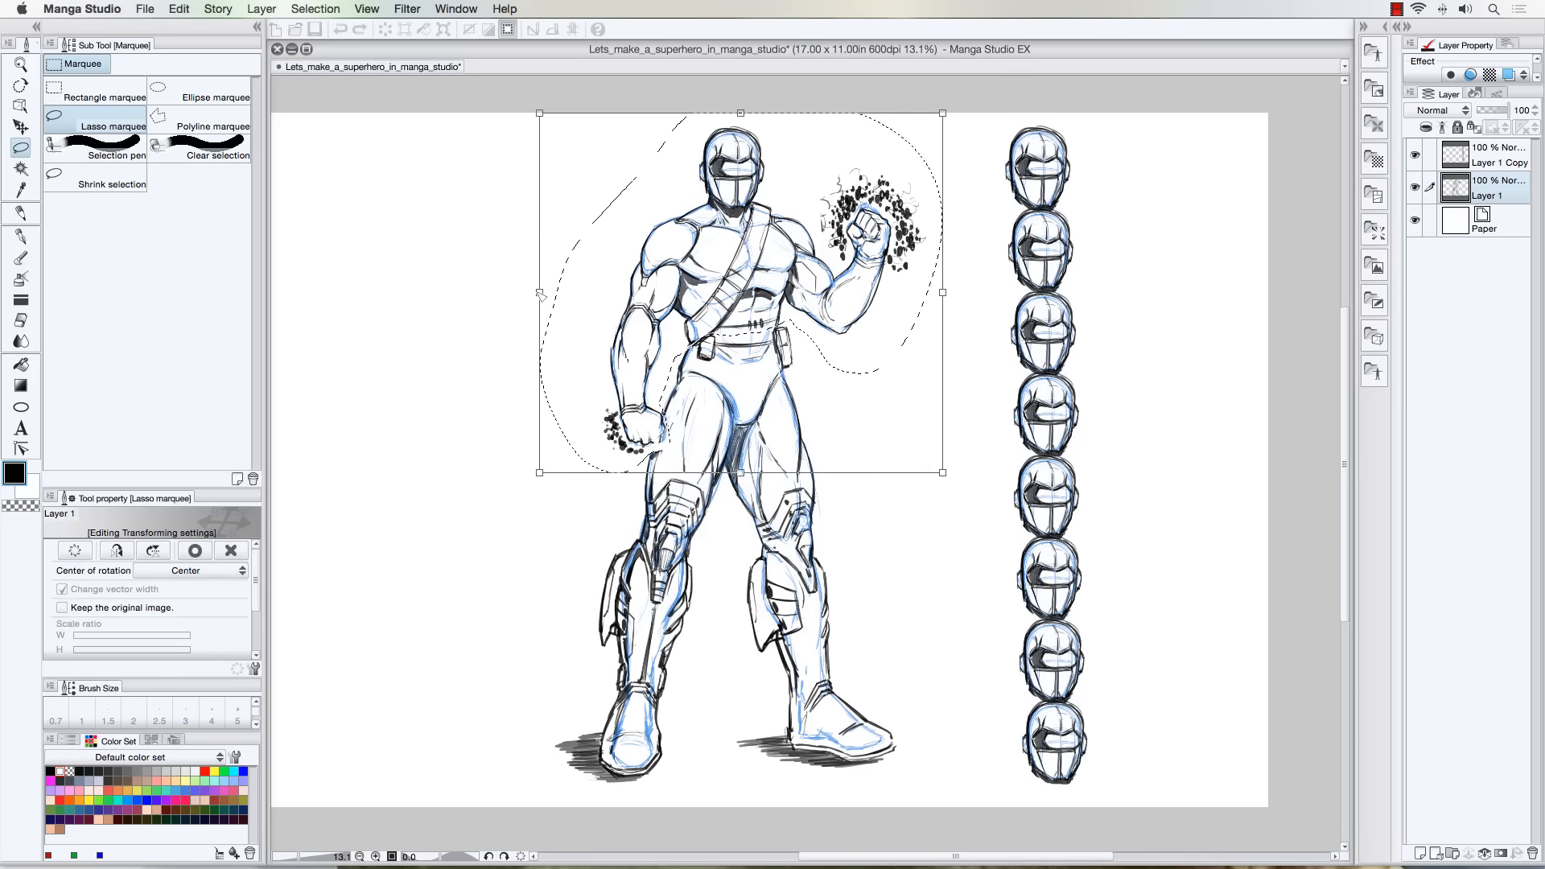
drag(541, 296, 531, 292)
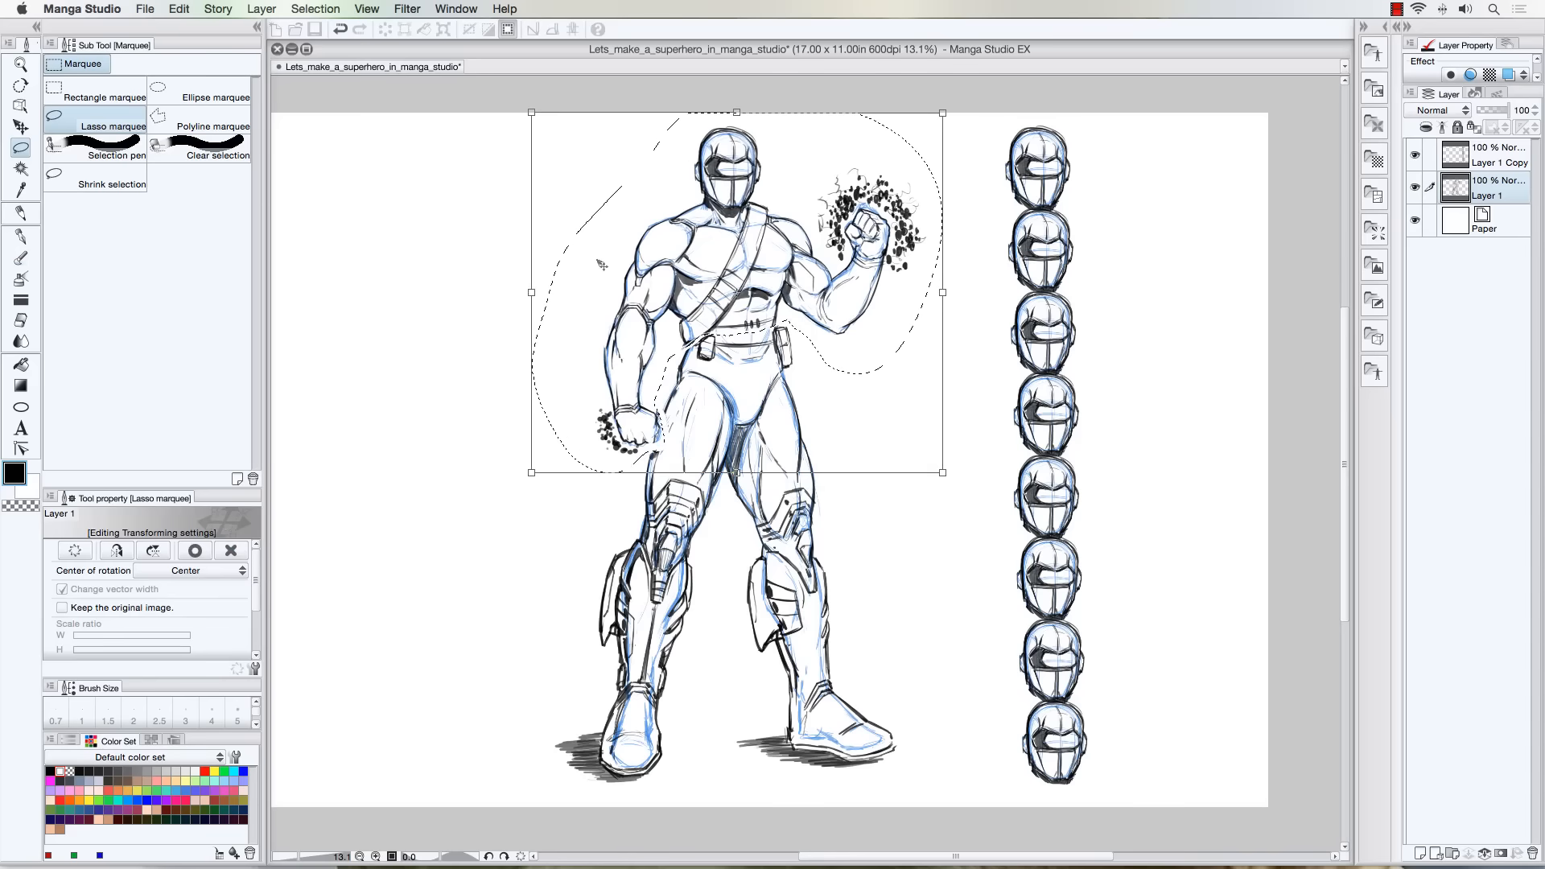
drag(943, 292, 951, 289)
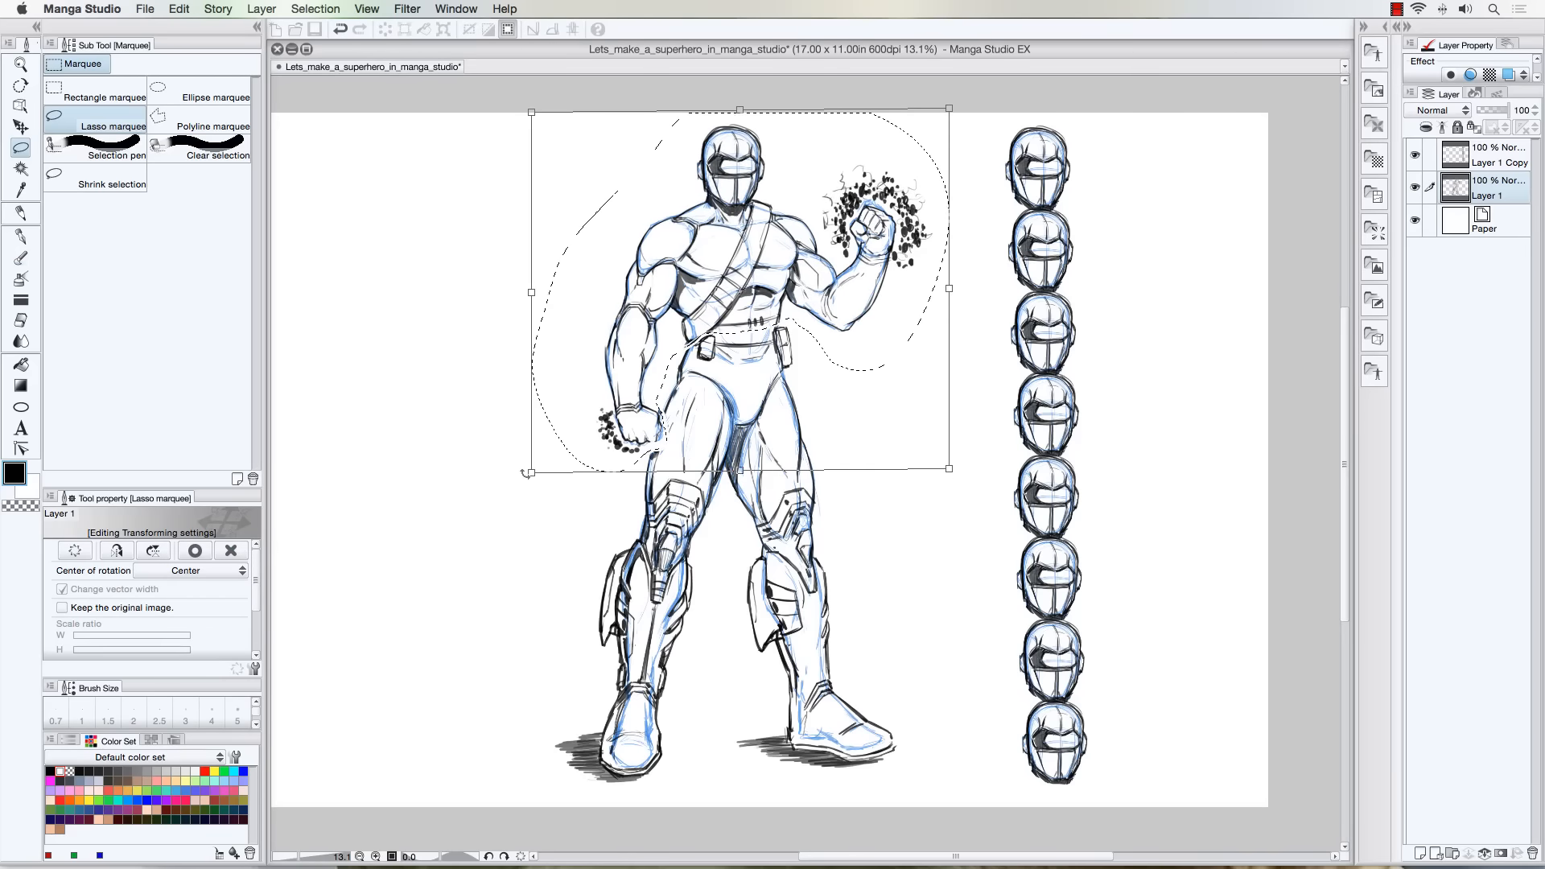
drag(532, 474, 529, 476)
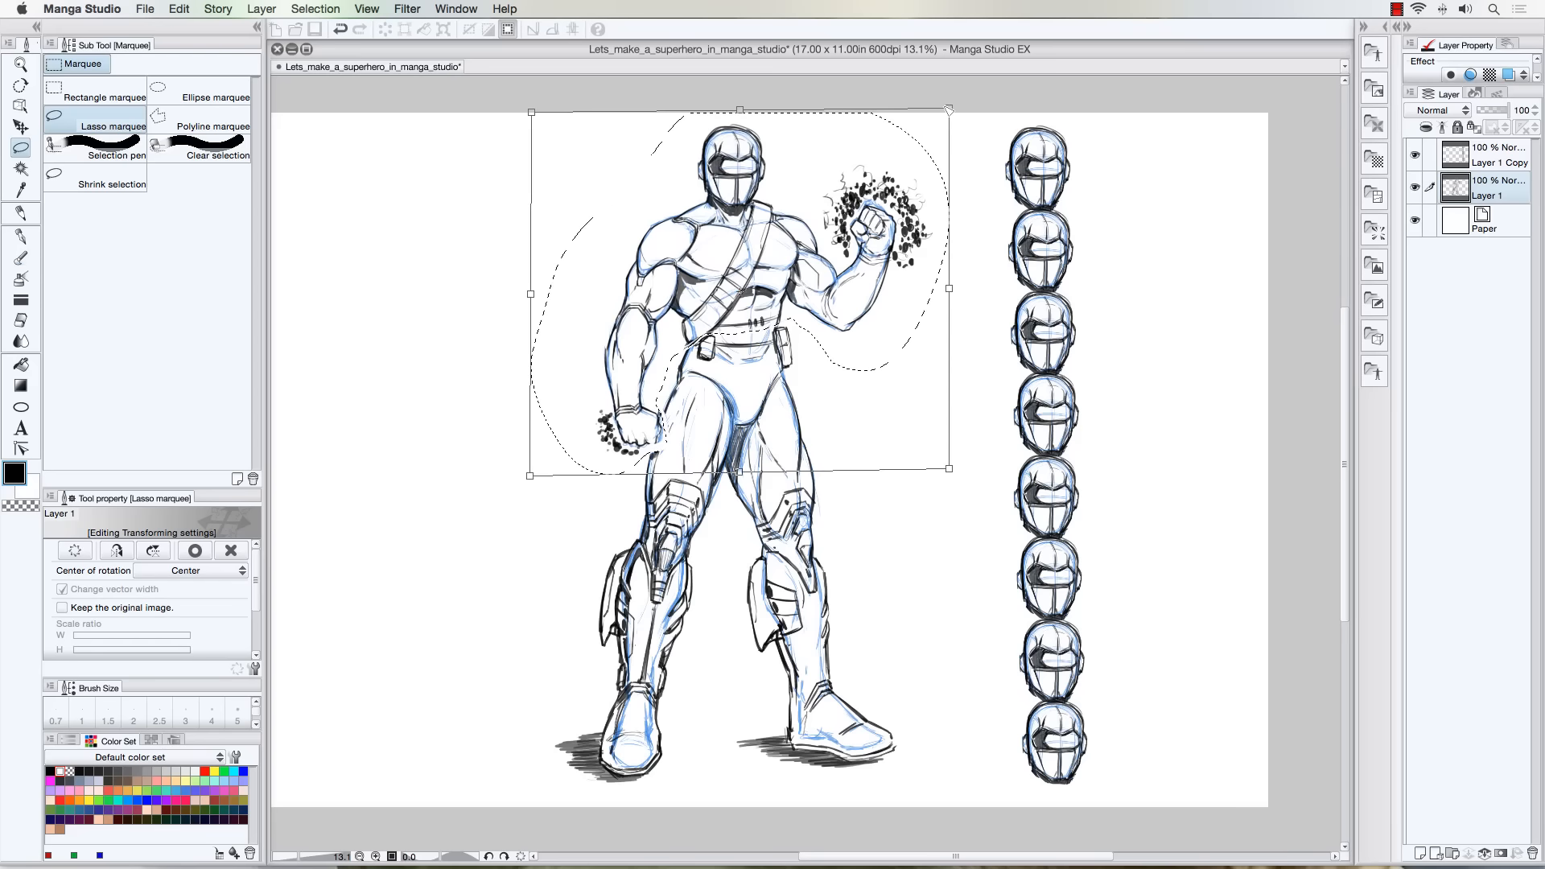
drag(949, 109, 946, 111)
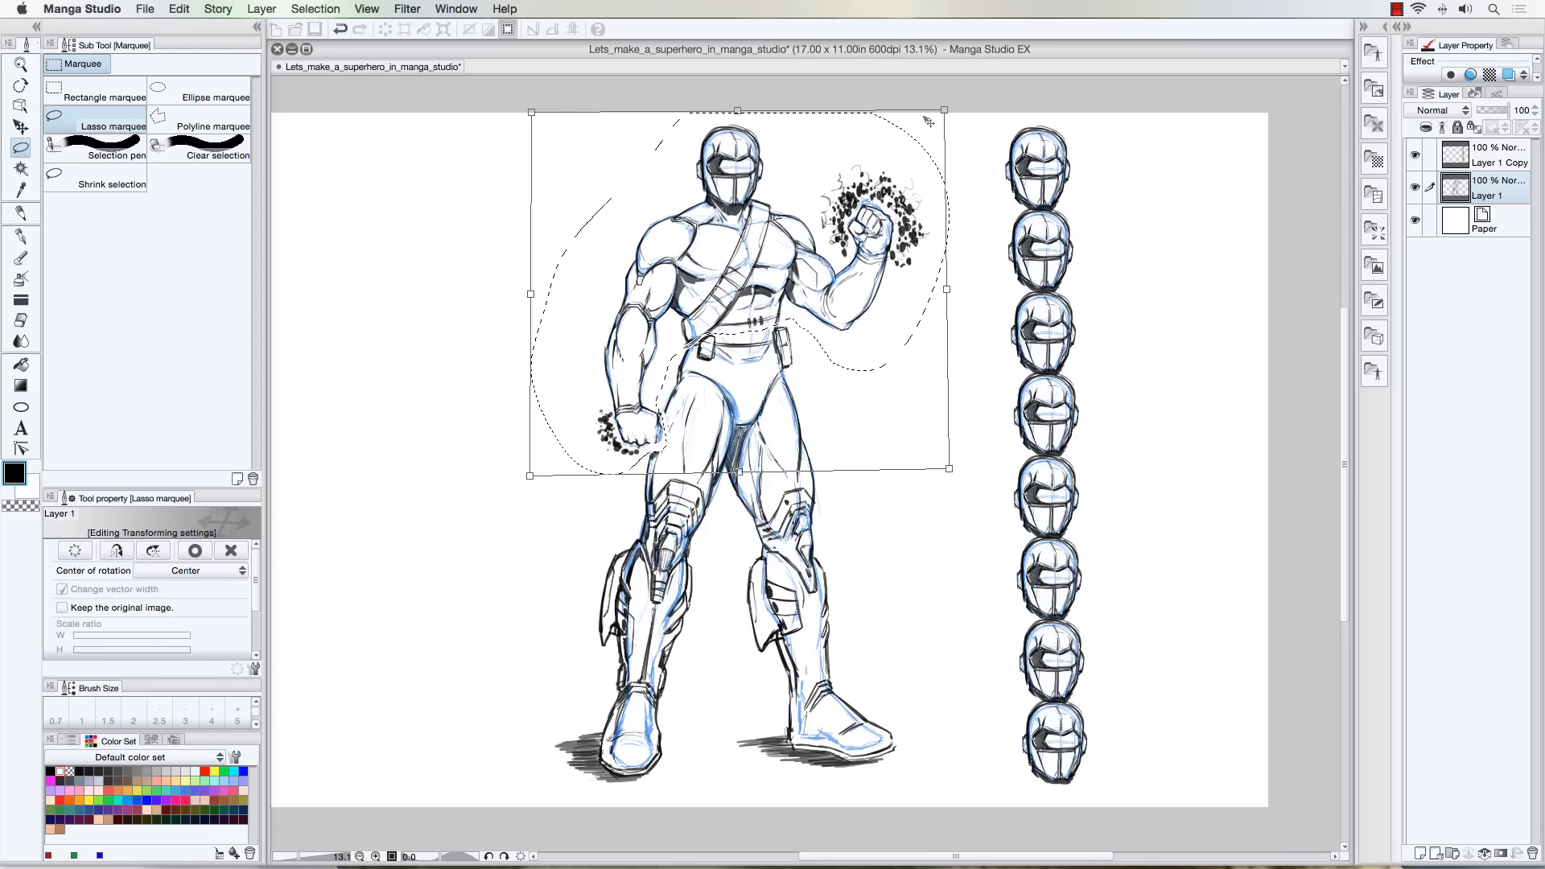
drag(947, 289, 949, 294)
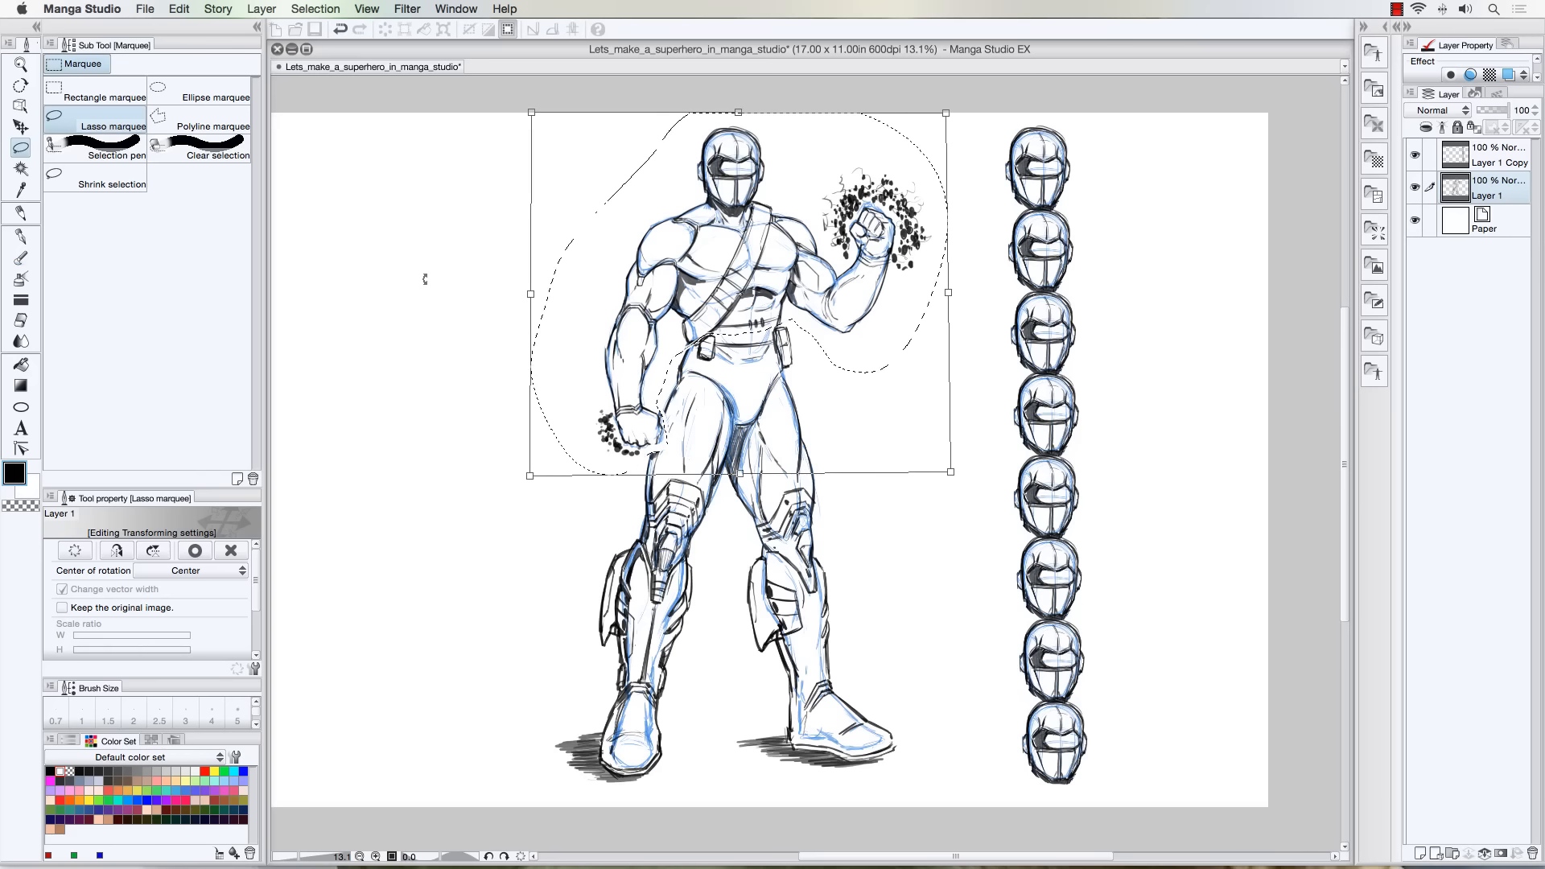
key(Return)
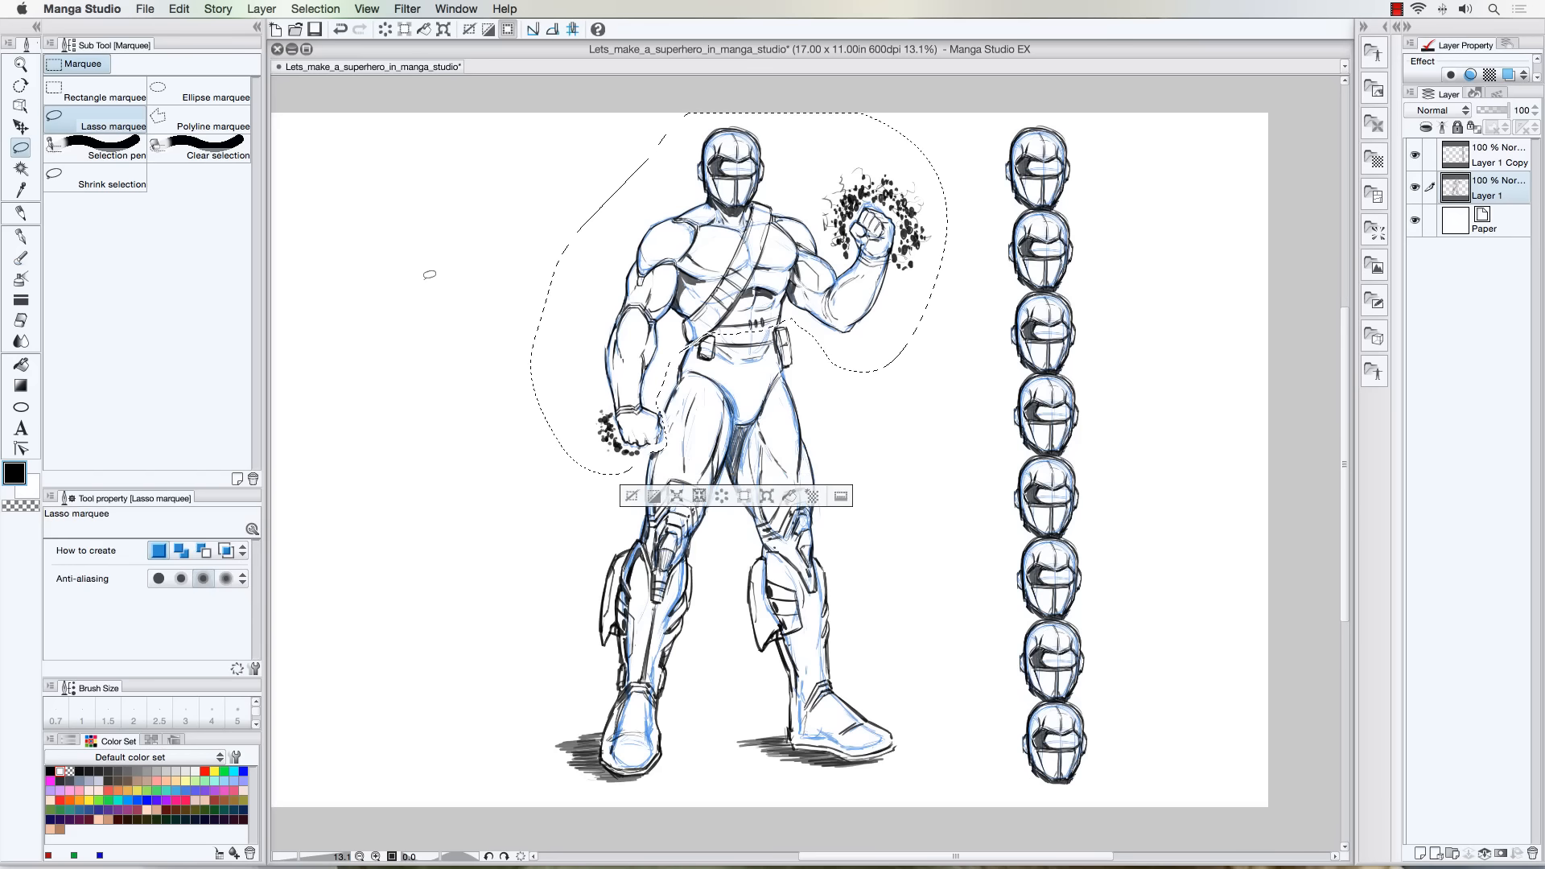
key(super+d)
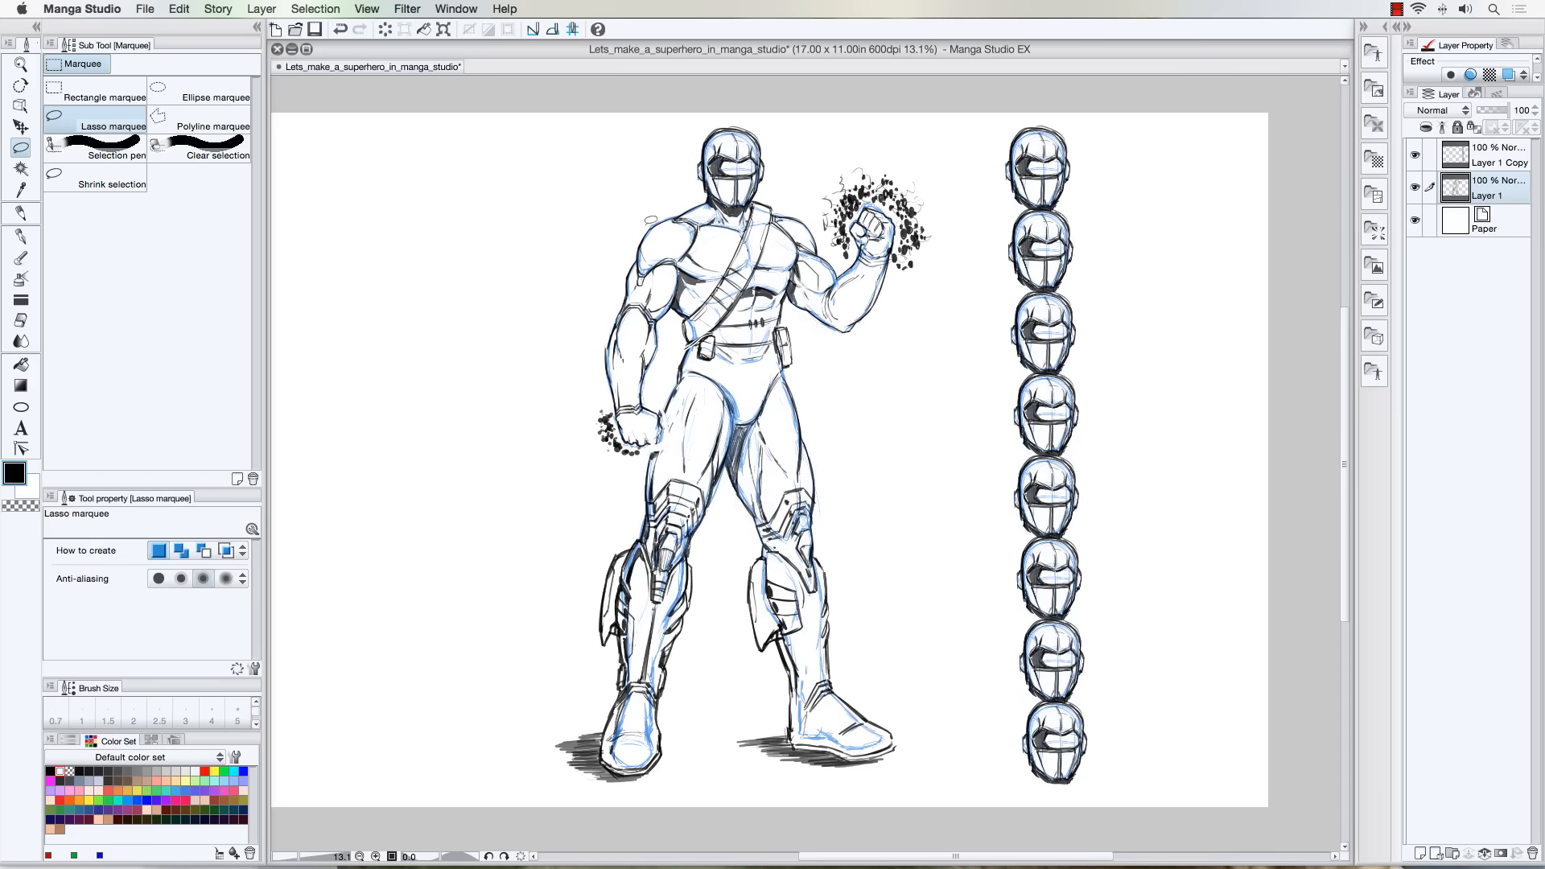
Lasso the lowered arm from shoulder to fist and scale it up to 103 percent
mouse_move(655, 215)
mouse_down()
mouse_move(690, 215)
mouse_move(703, 235)
mouse_move(669, 329)
mouse_up()
drag(569, 400, 574, 277)
key(super+t)
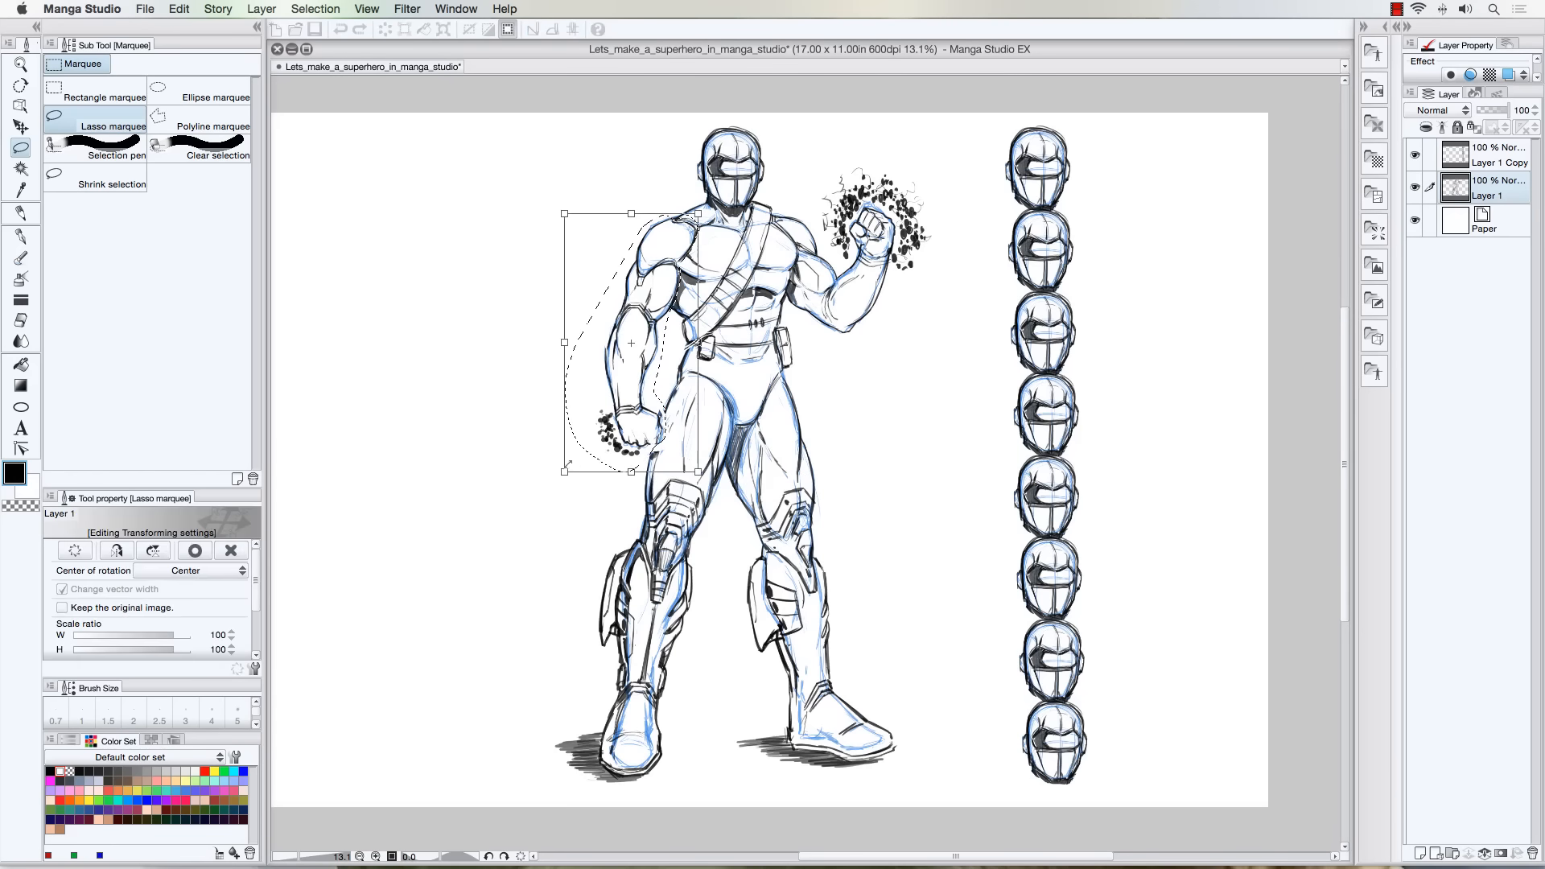
drag(561, 476, 560, 476)
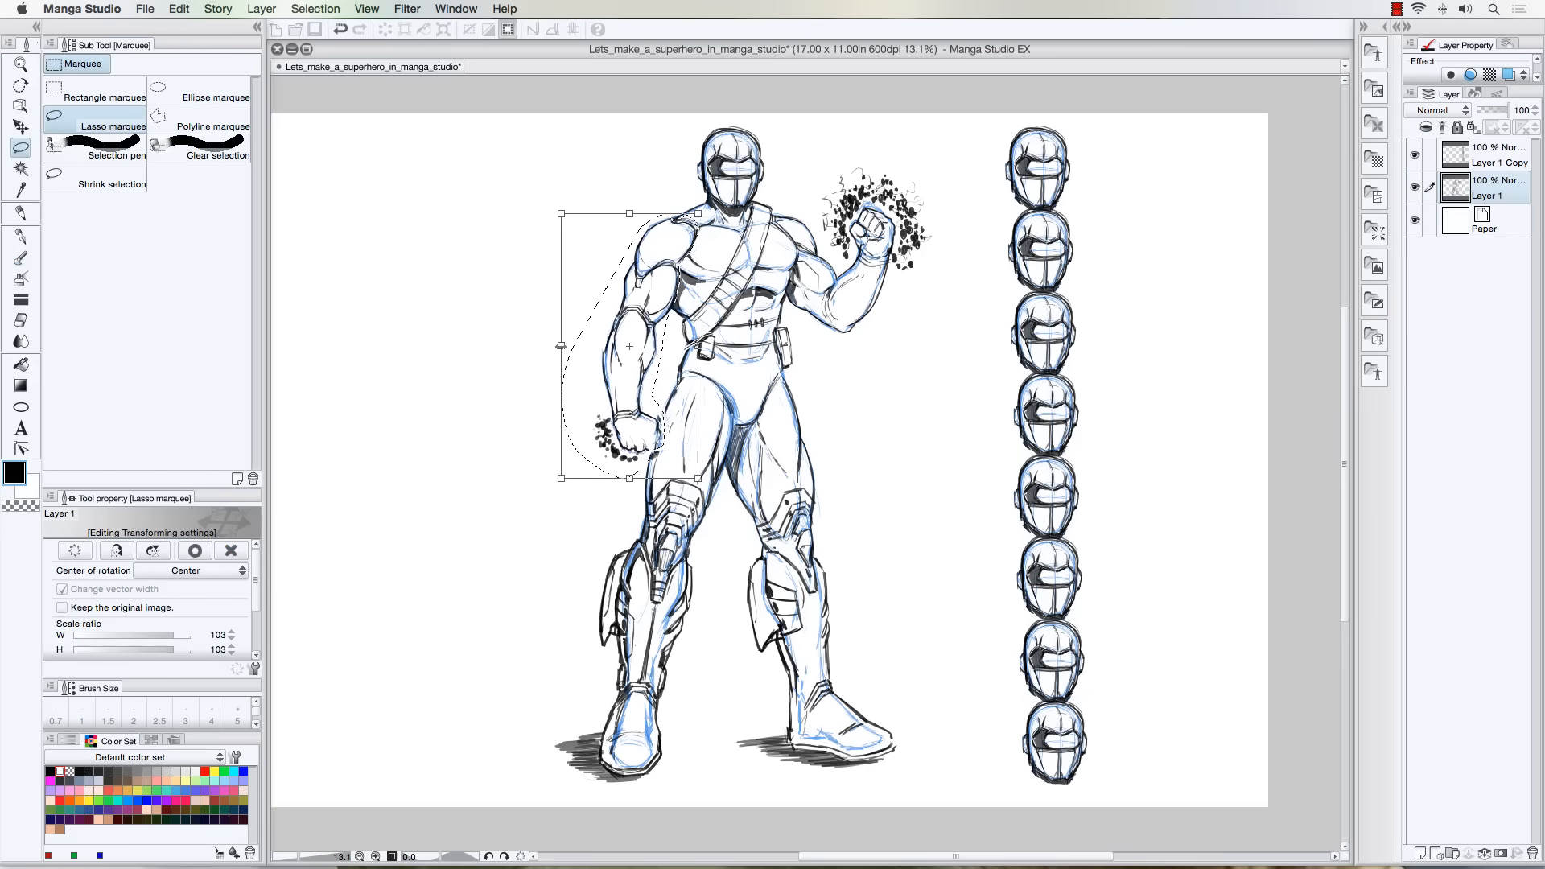
drag(561, 346, 559, 347)
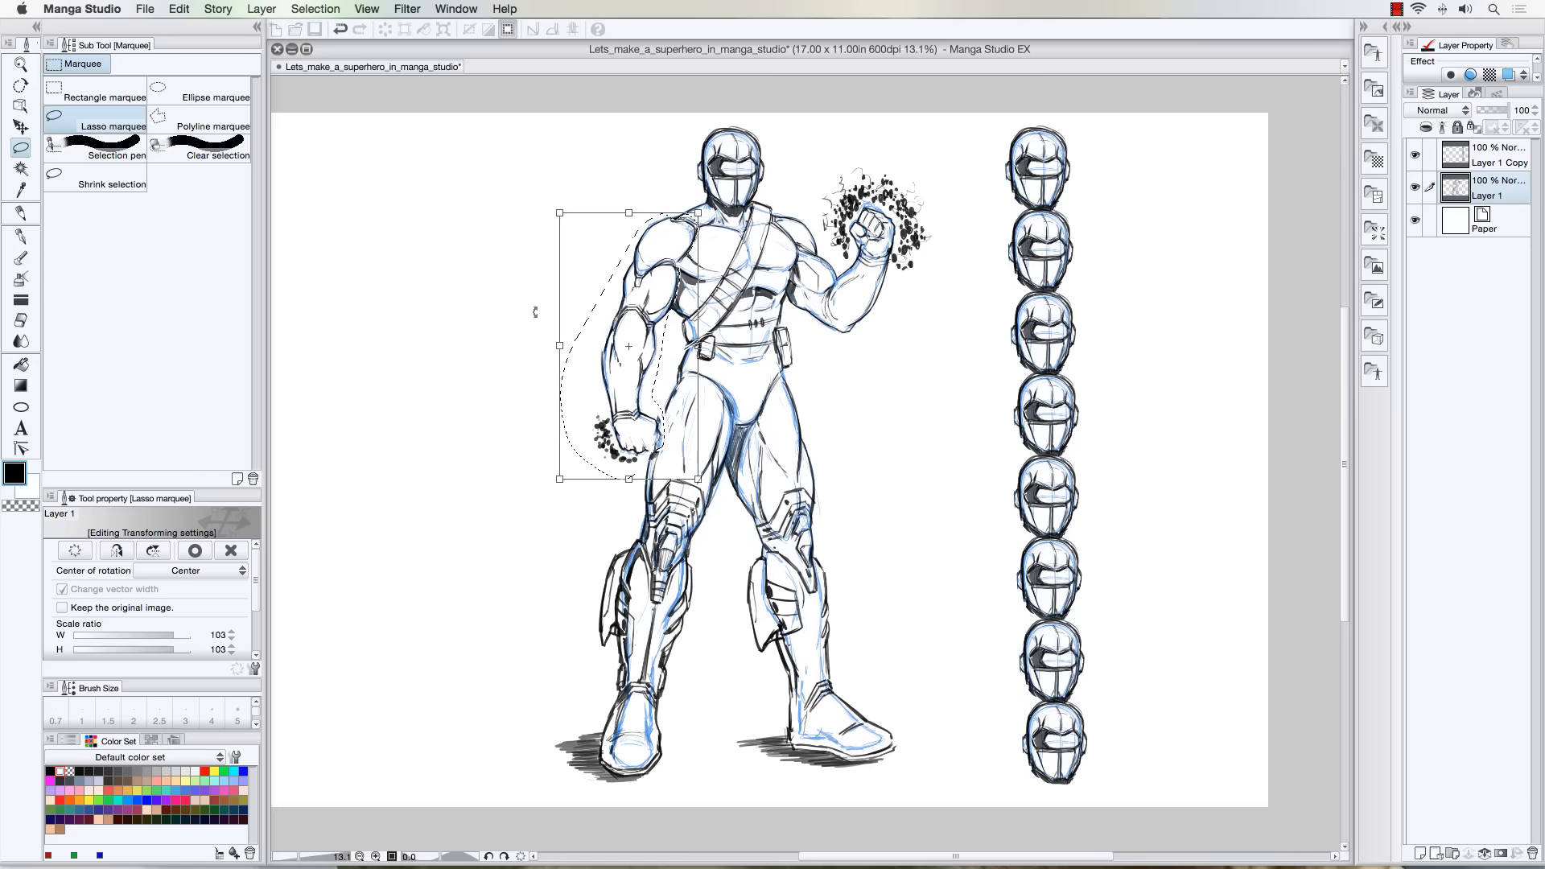
key(Return)
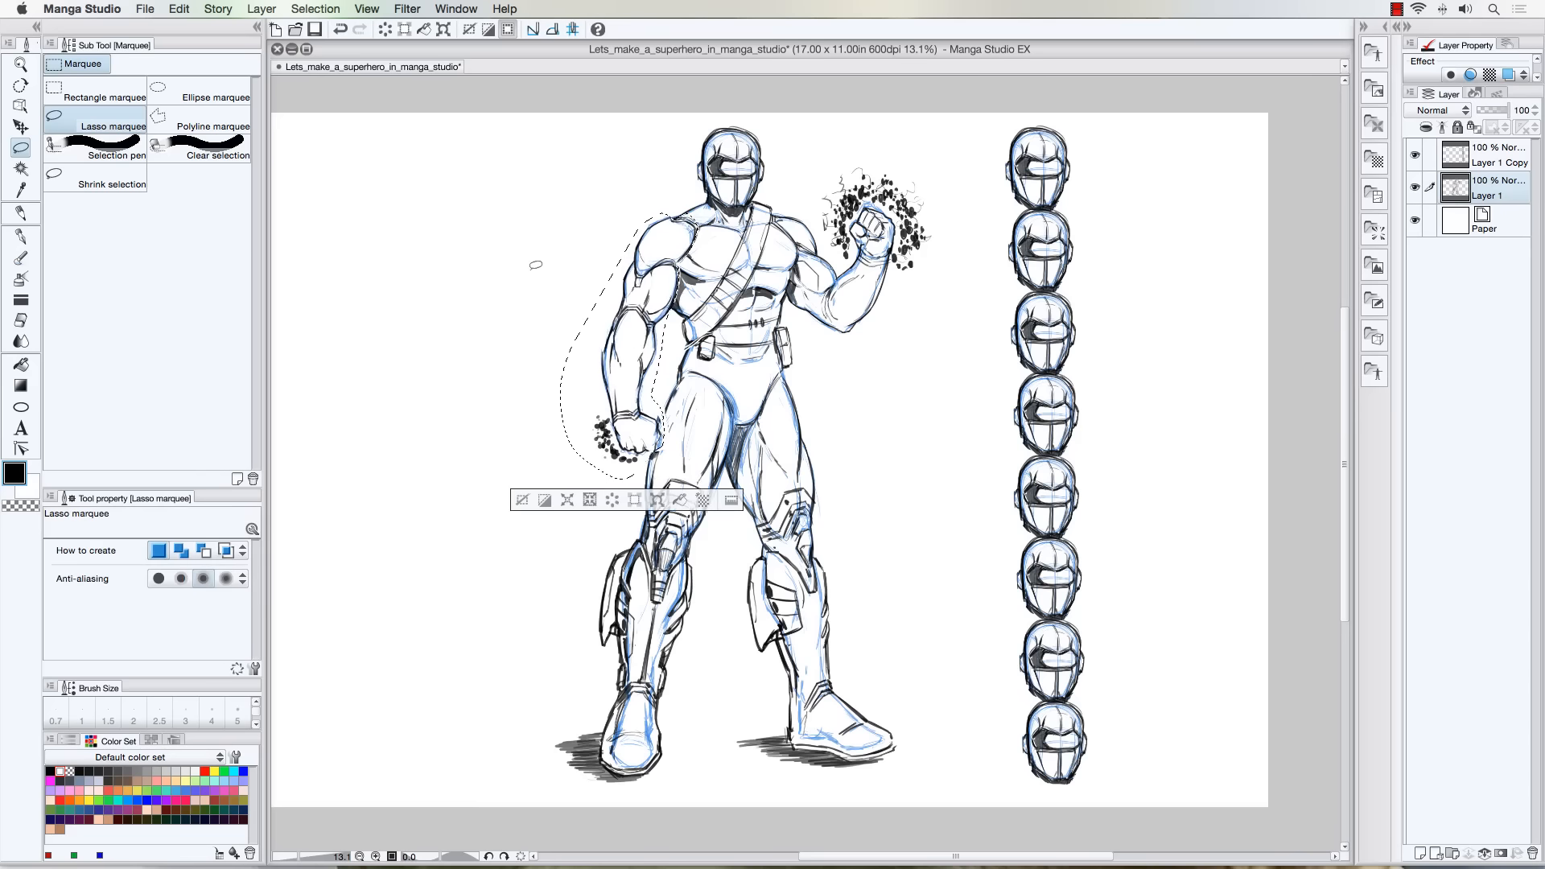
Widen the selected lowered arm slightly outward with another transform, straighten it, and clear the selection
key(super+t)
drag(556, 346, 558, 347)
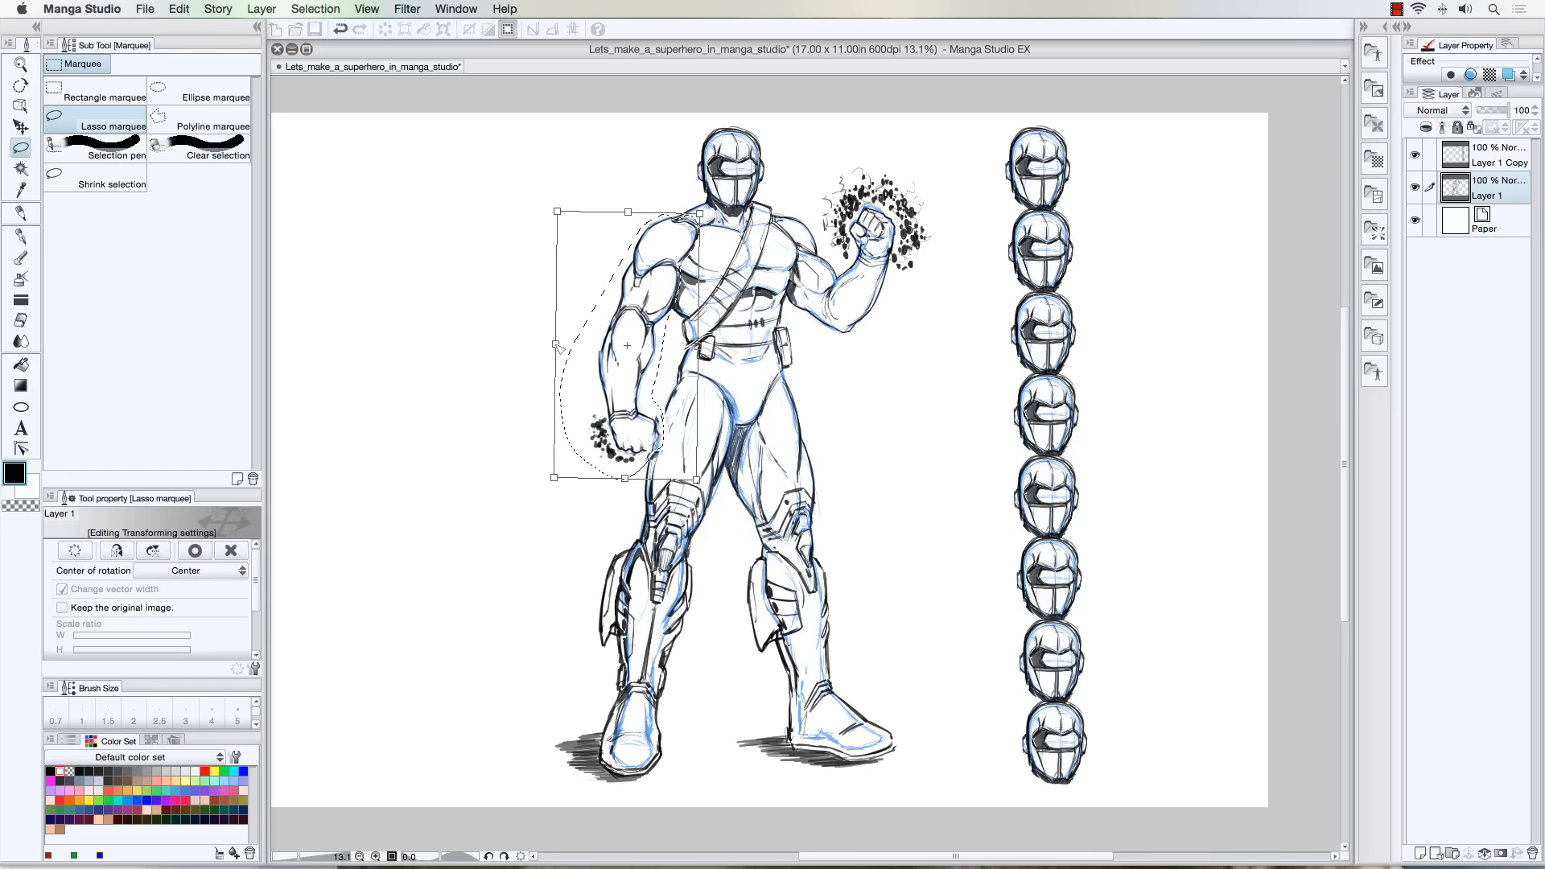
drag(513, 250, 497, 233)
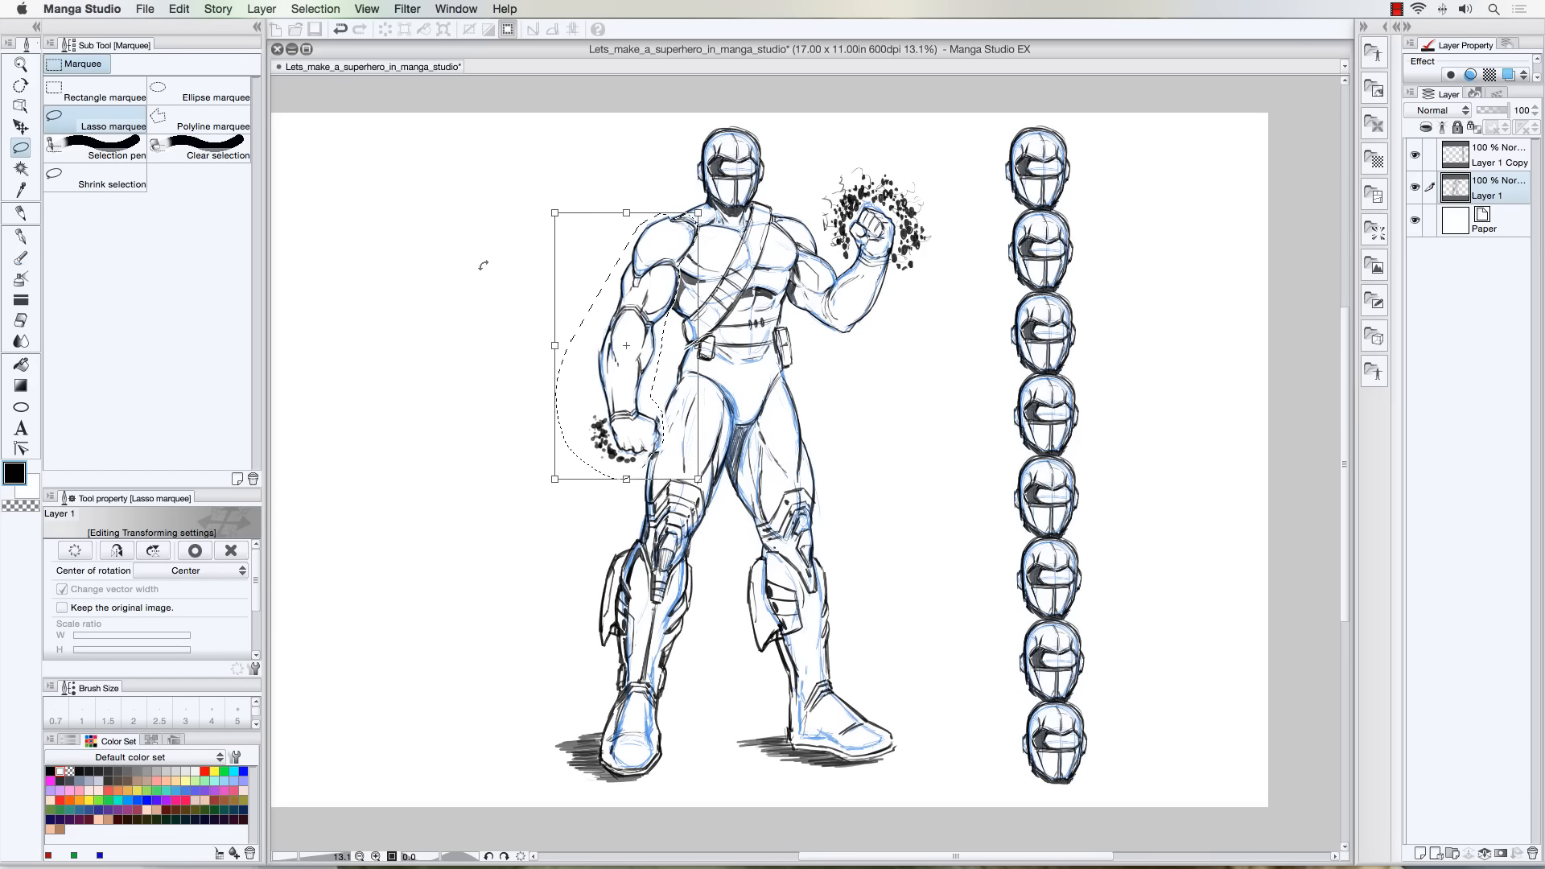
key(Return)
key(super+d)
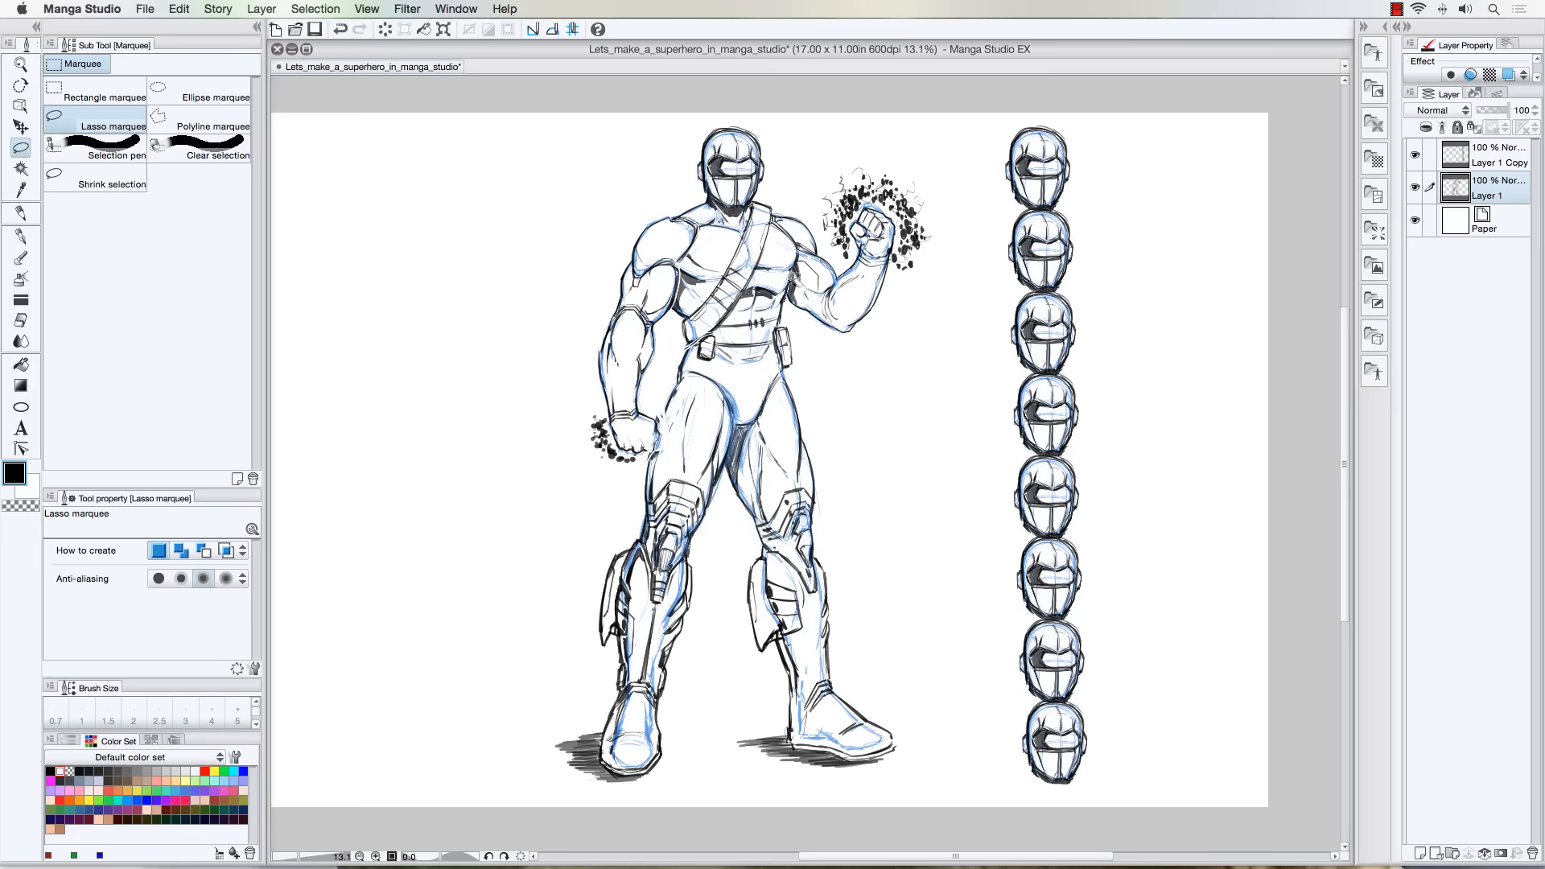
Lasso the raised arm with its energy effect and enlarge it by pulling its corners outward in a free transform
mouse_move(773, 208)
mouse_down()
mouse_move(906, 142)
mouse_move(820, 341)
mouse_move(787, 305)
mouse_up()
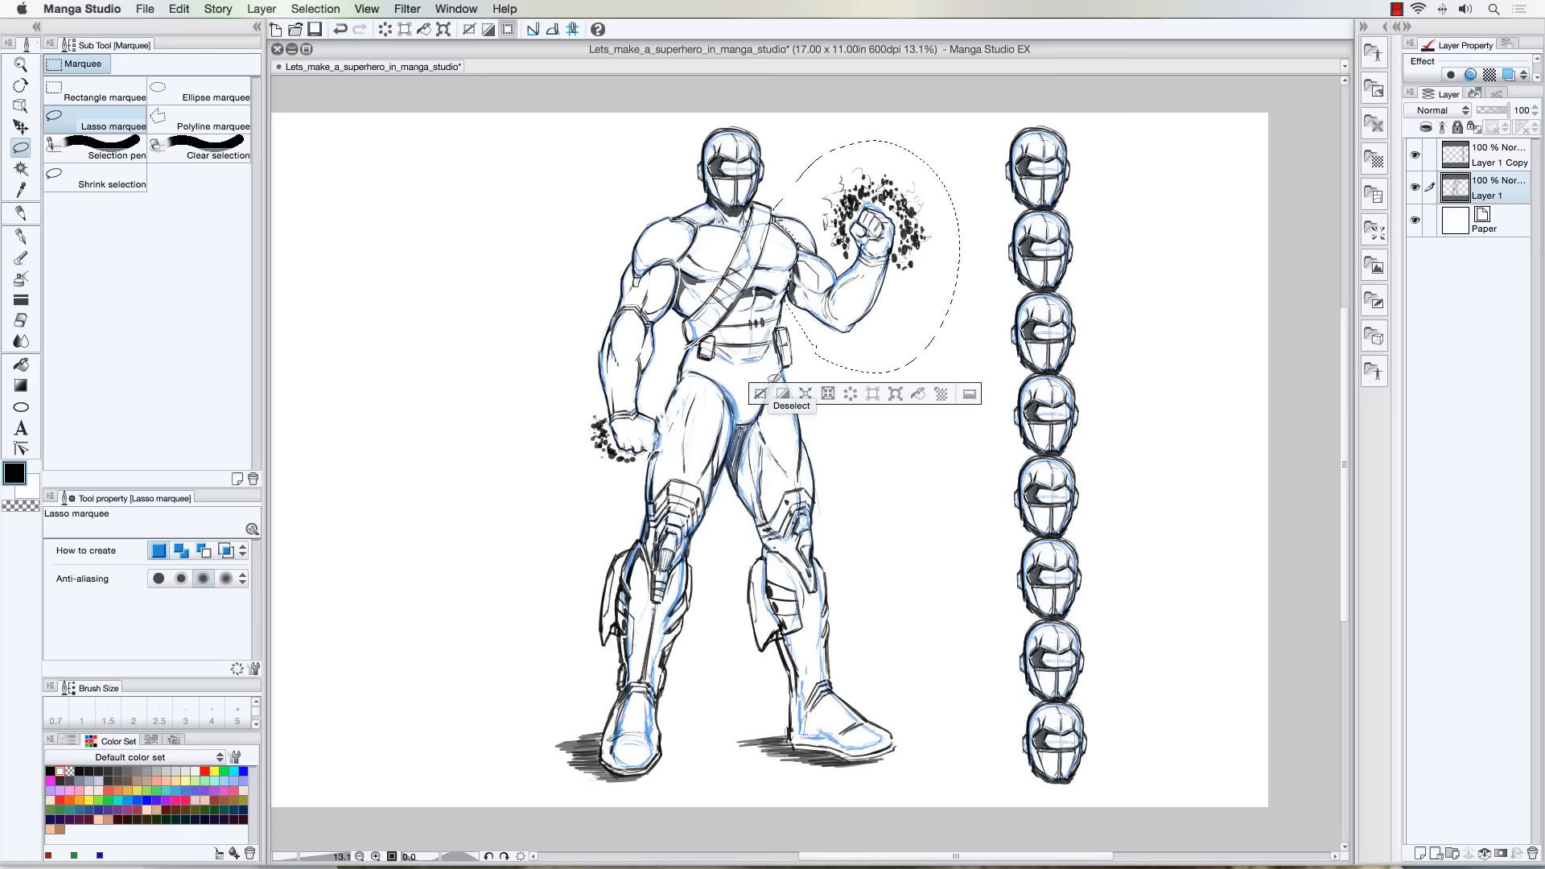
key(super+t)
drag(961, 373, 972, 380)
drag(872, 377, 871, 381)
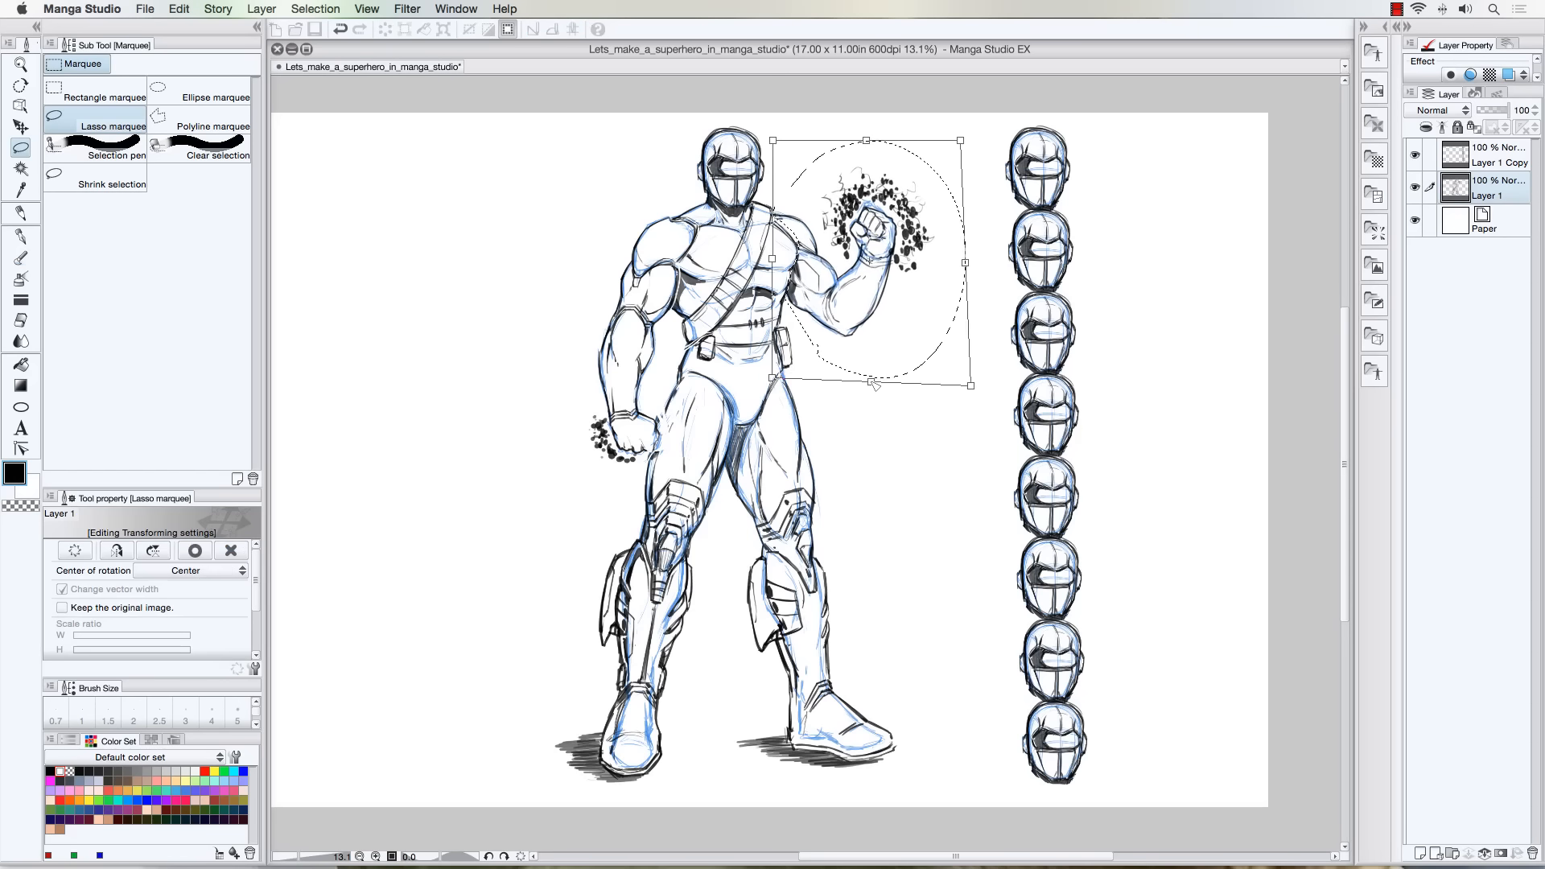
drag(772, 140, 773, 133)
drag(772, 378, 772, 386)
drag(773, 134, 771, 129)
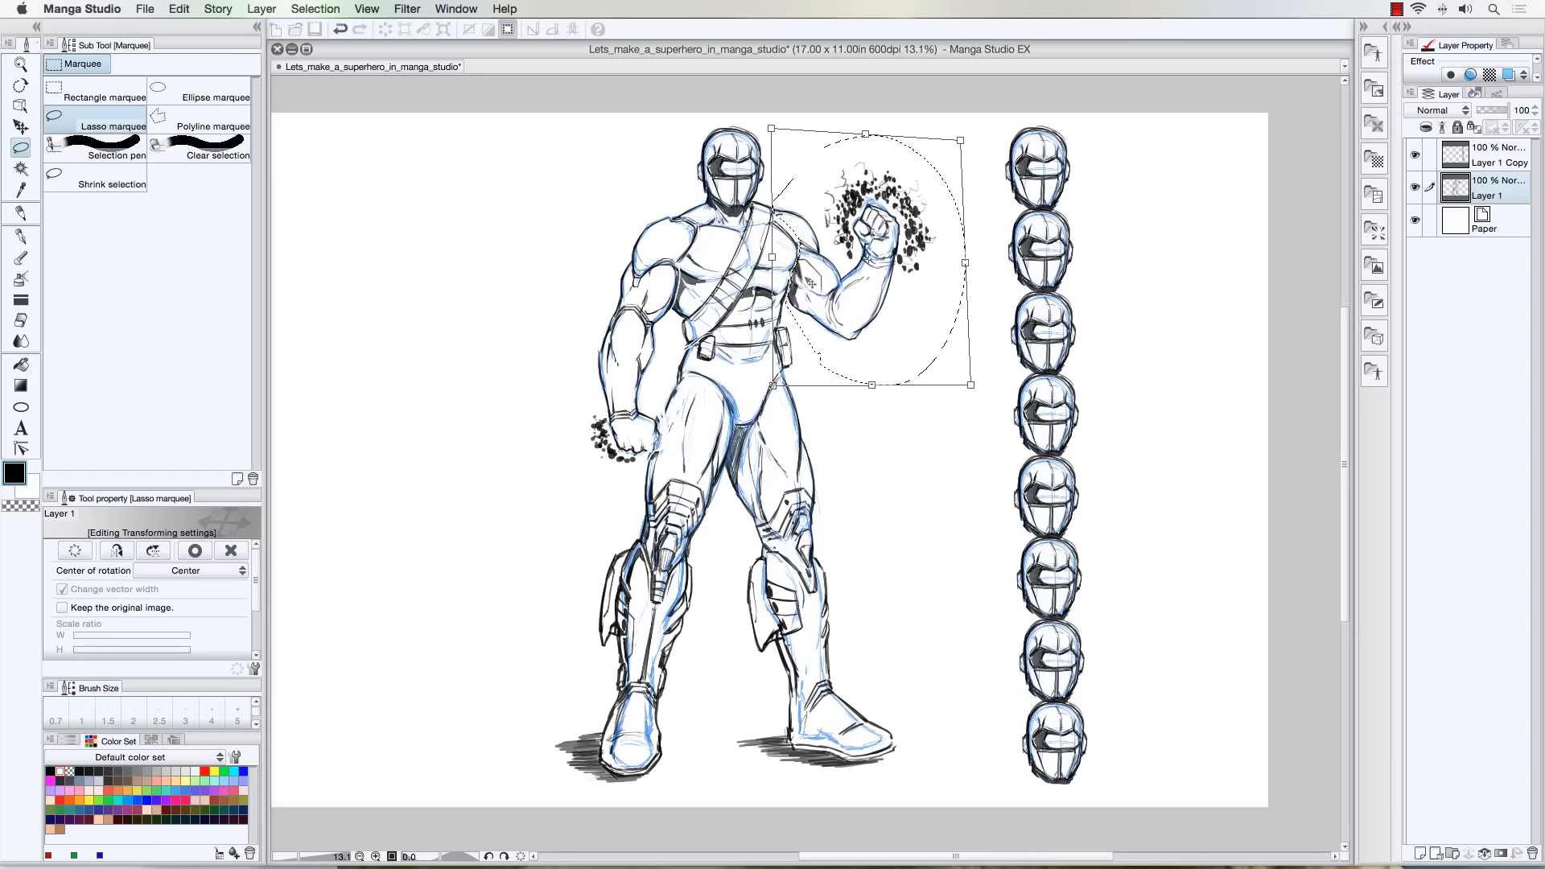
Nudge the enlarged raised arm sideways until it lines up with the shoulder, apply the transform, and clear the selection
drag(812, 283, 817, 283)
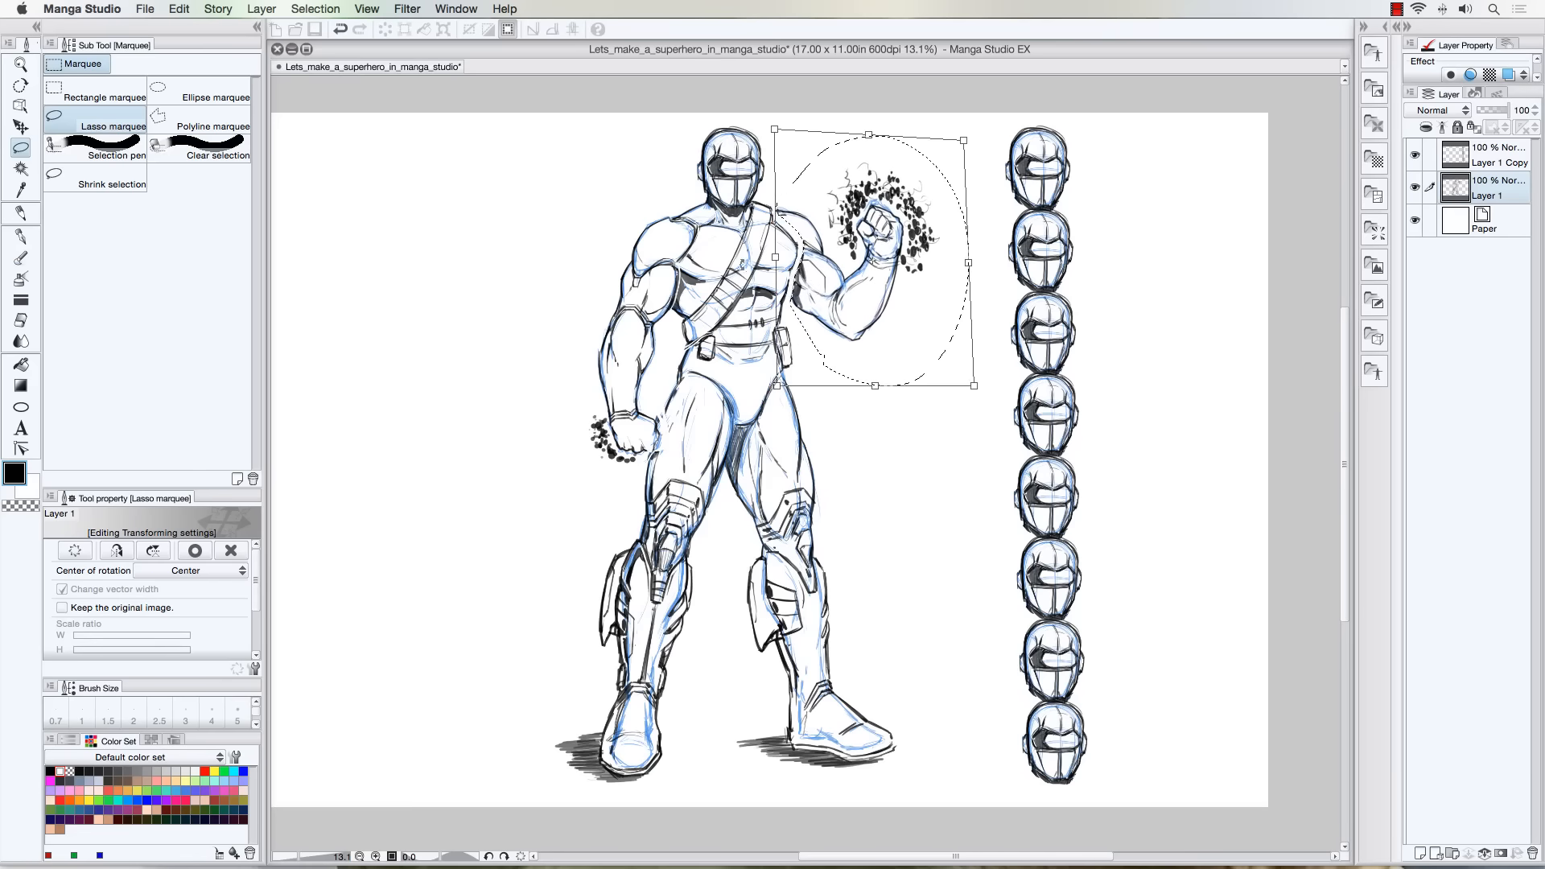
key(Left)
key(Left)
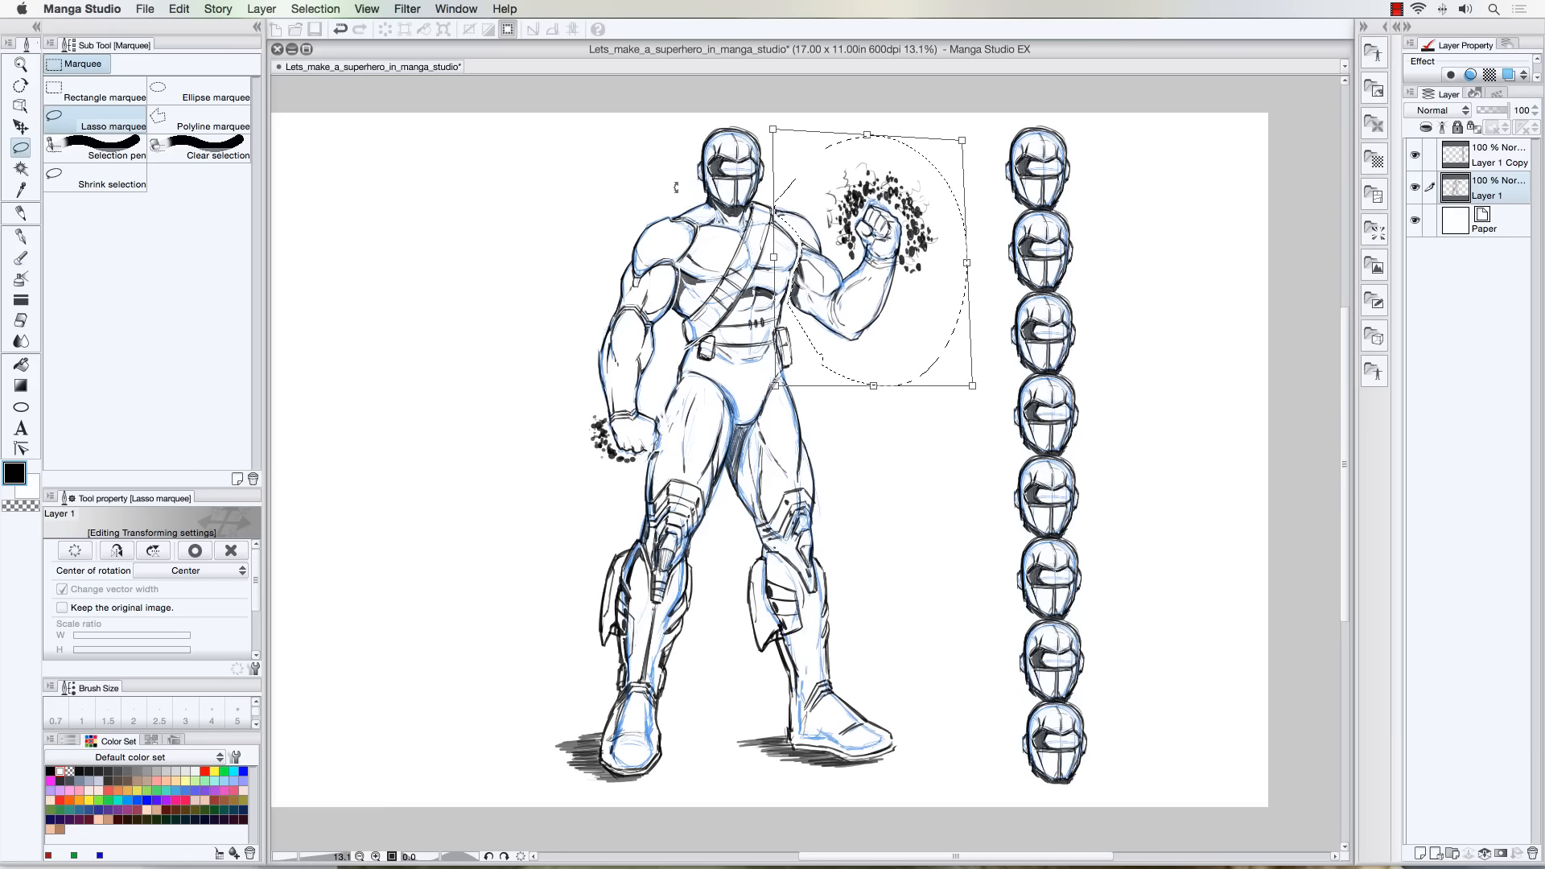
key(Left)
key(Left)
key(Left)
key(Left)
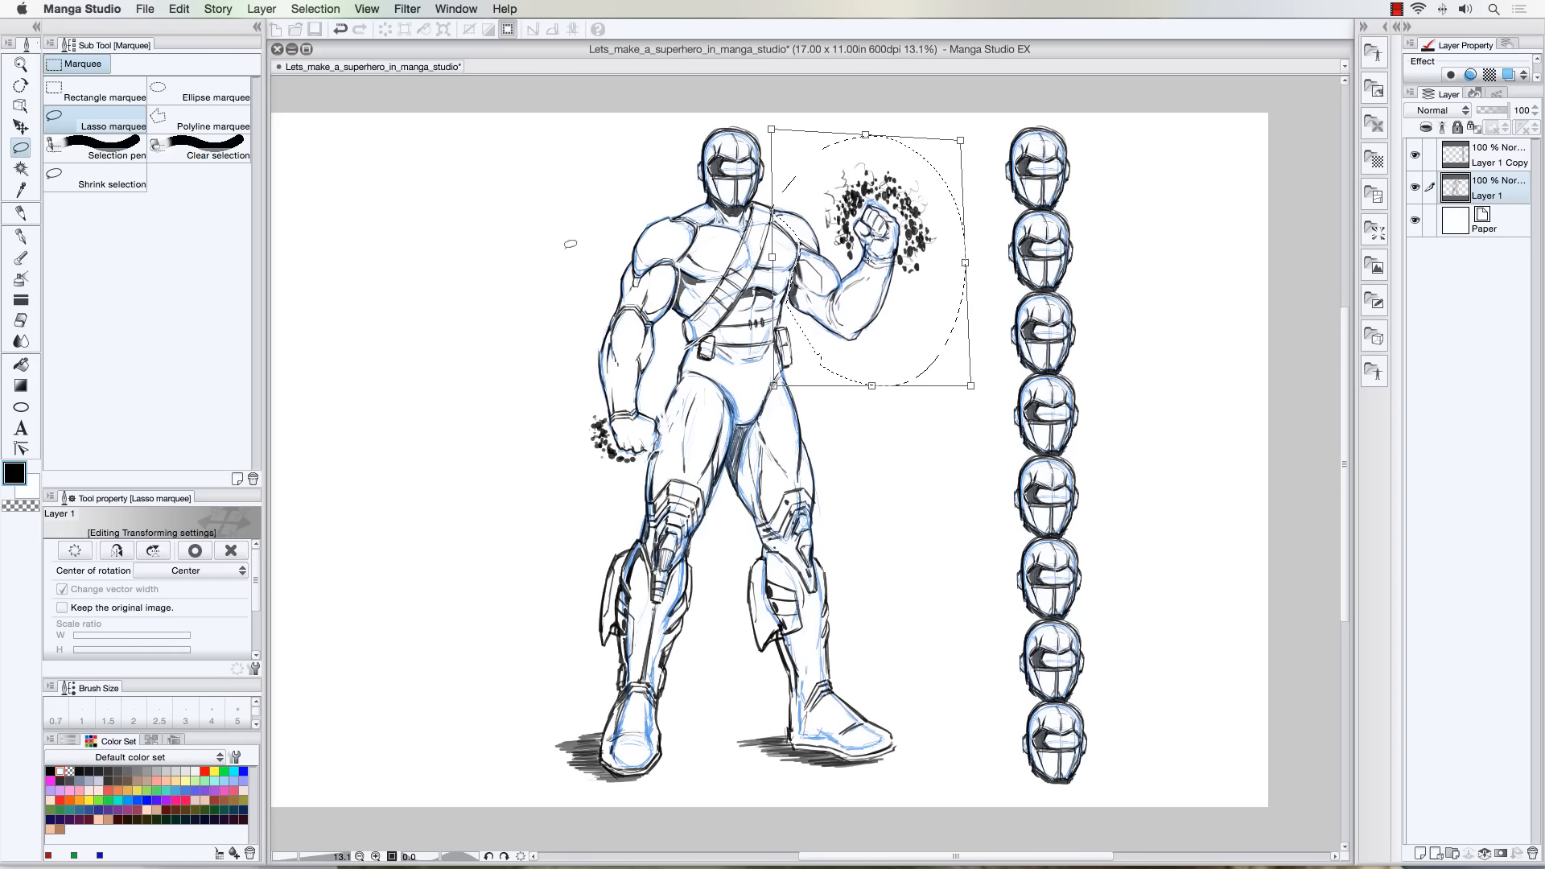
key(Return)
key(super+d)
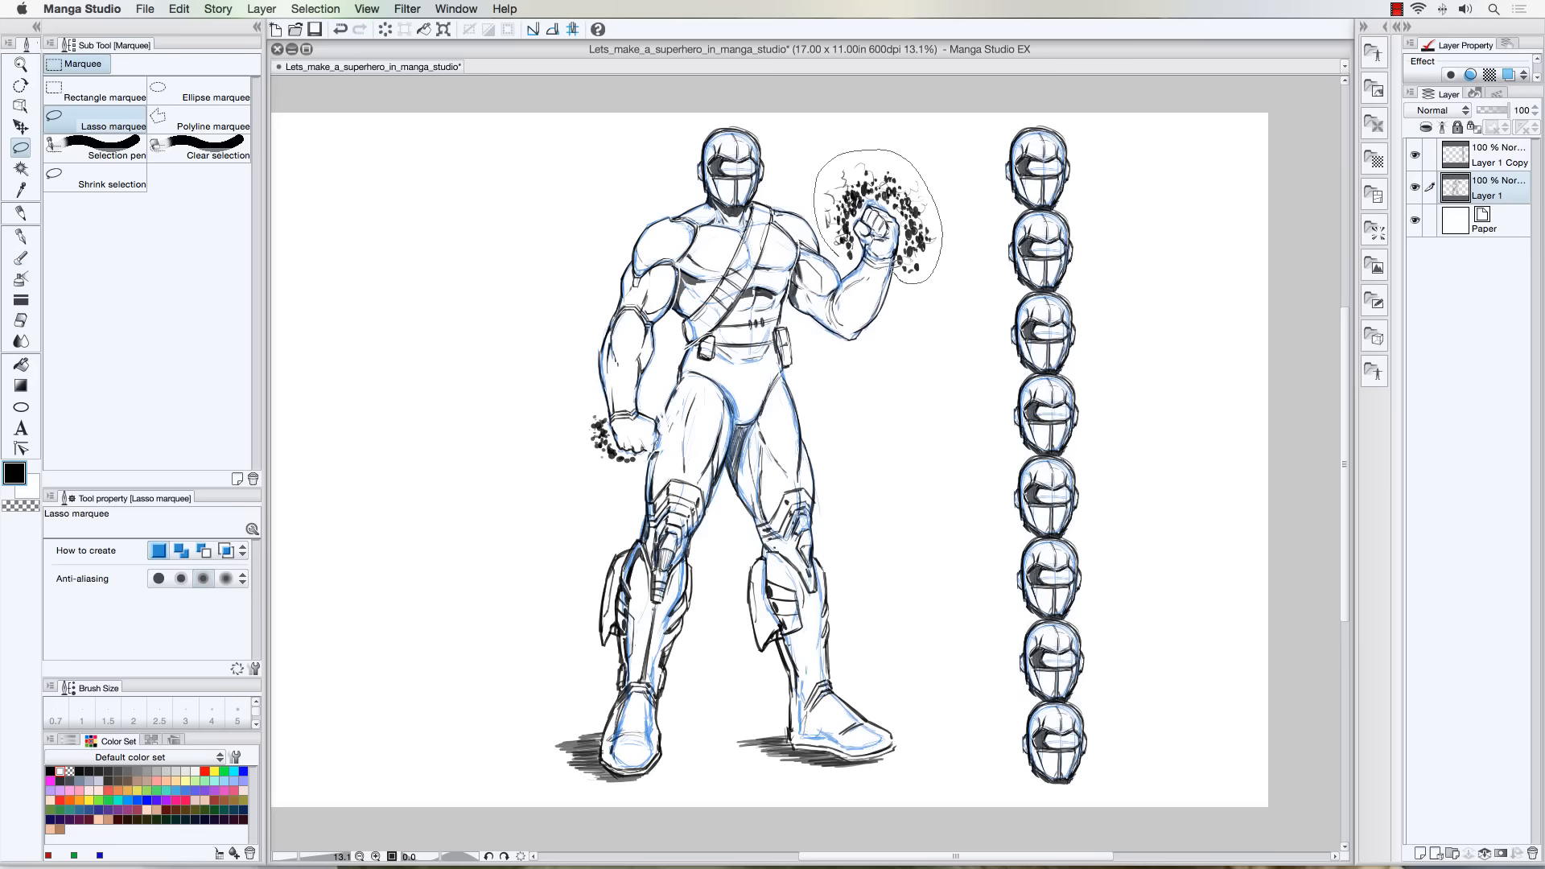
Lasso the raised fist with its energy effect, nudge it slightly outward, and apply the transform
drag(824, 219, 830, 226)
click(905, 304)
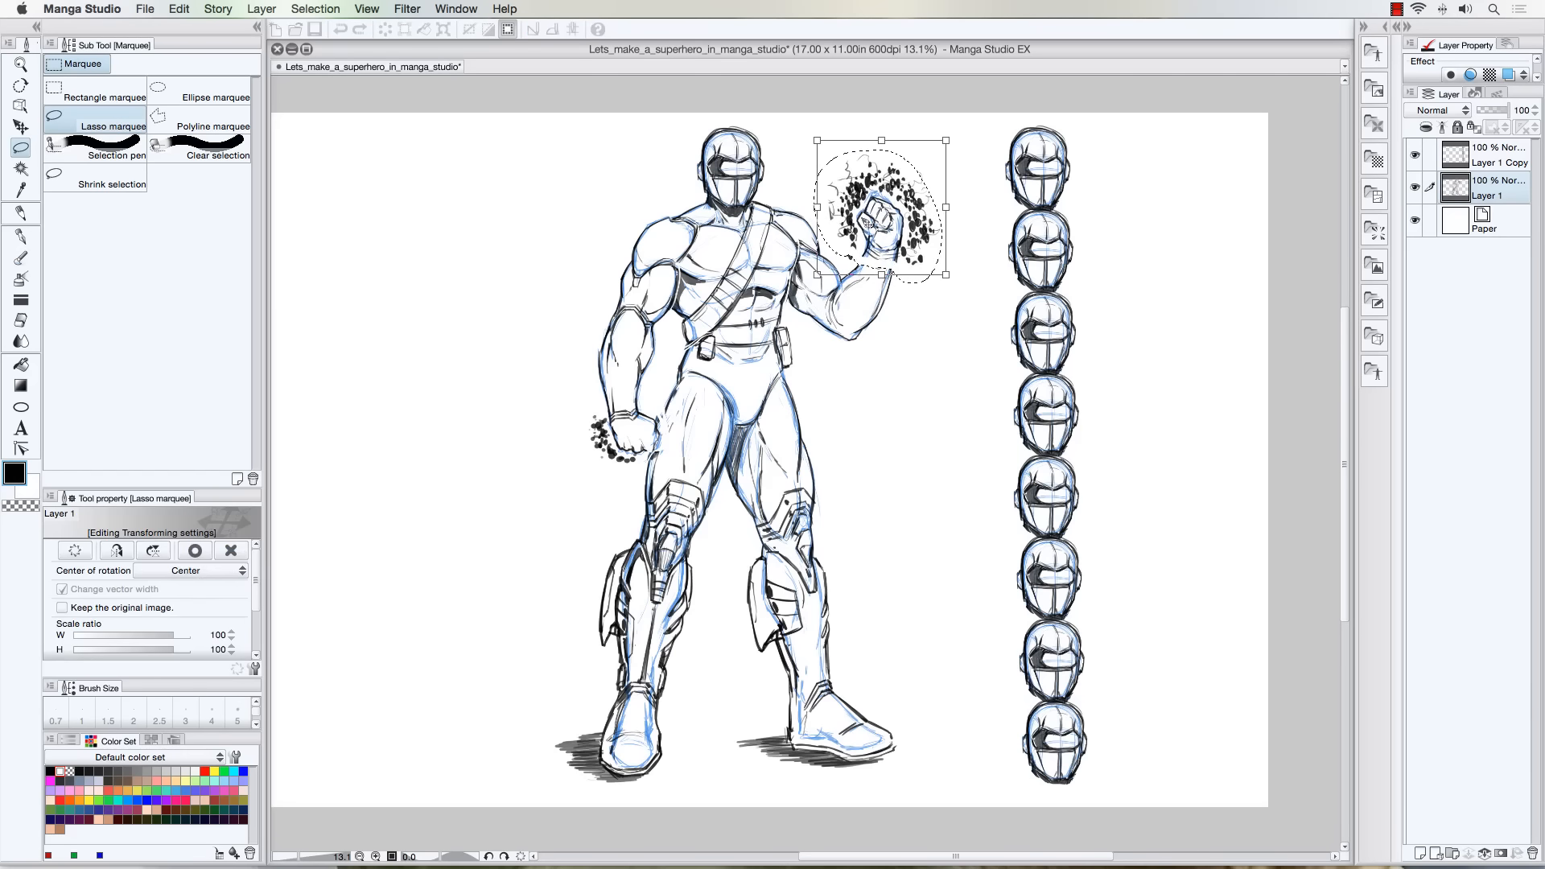
drag(869, 222, 870, 223)
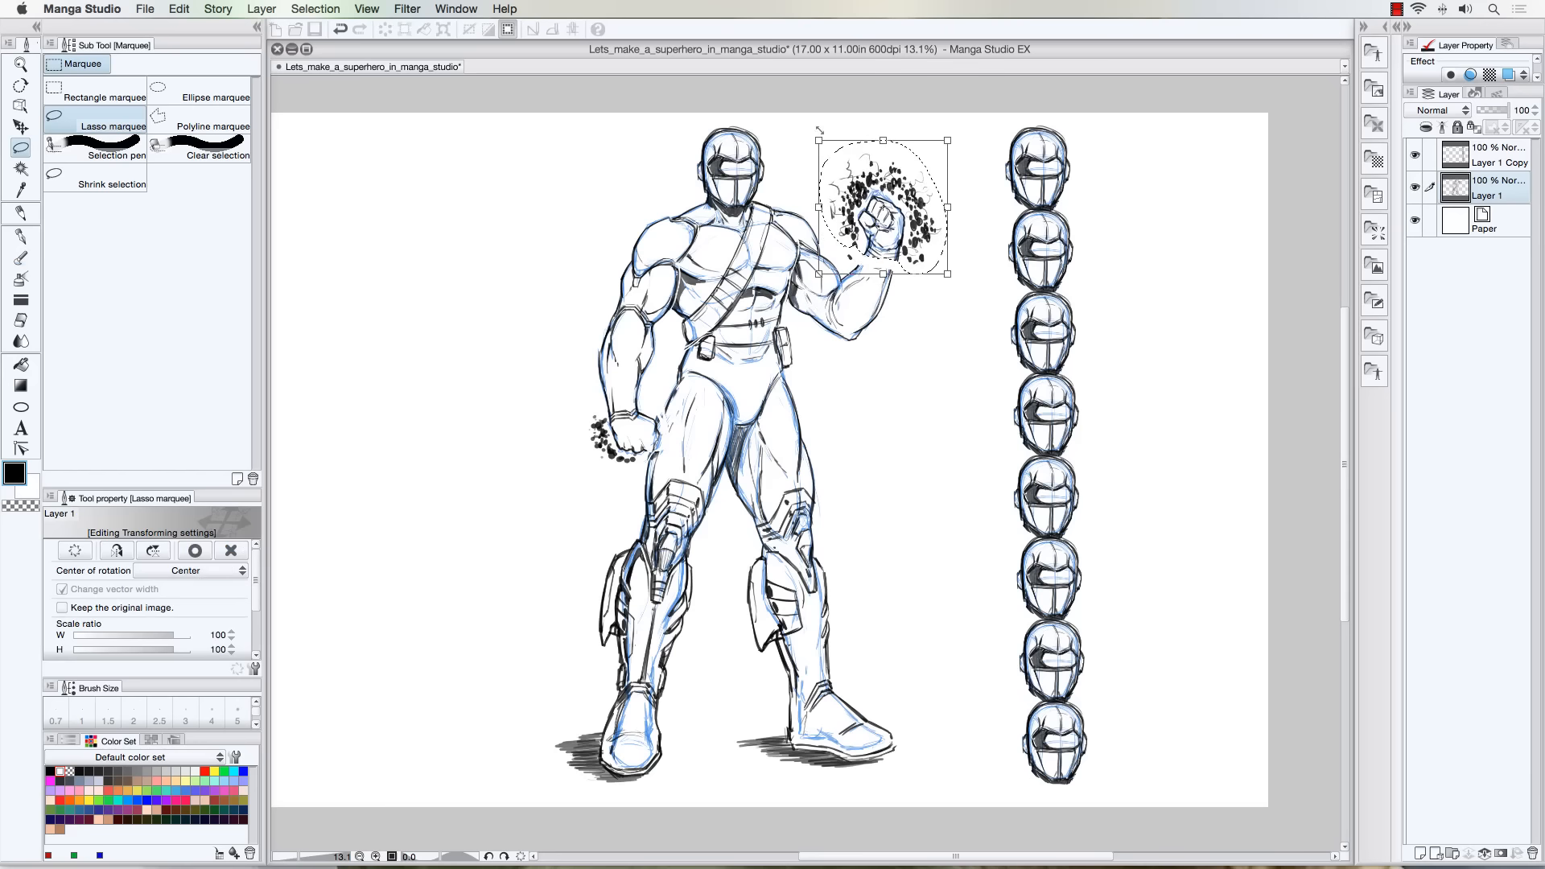
key(Return)
Pull the selected raised fist's corners slightly inward with a free transform, apply it, and clear the selection
key(shift+super+t)
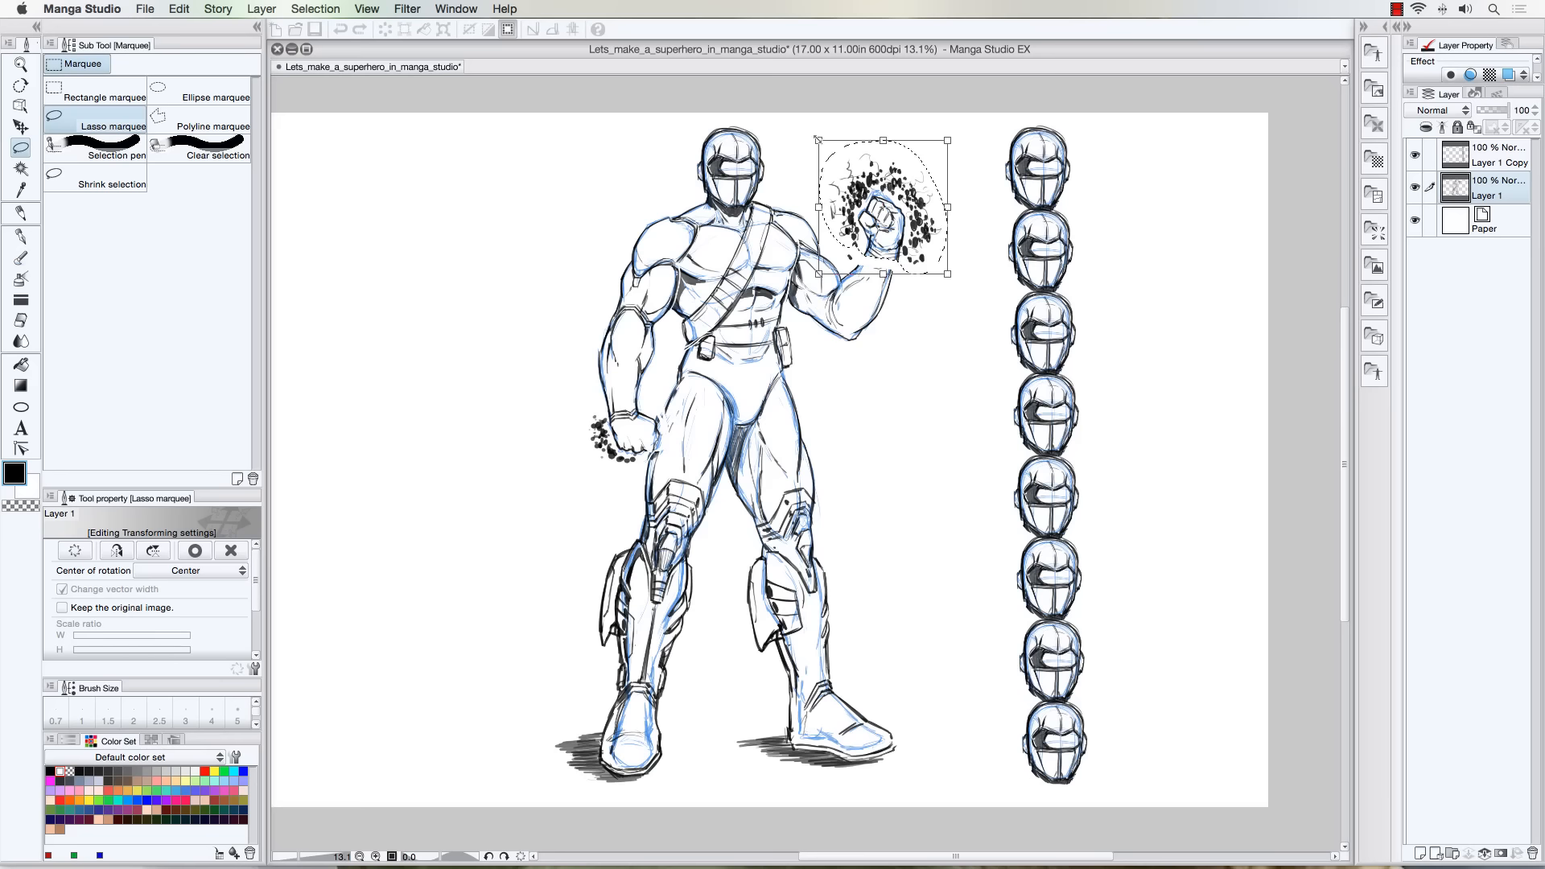
drag(820, 143, 821, 144)
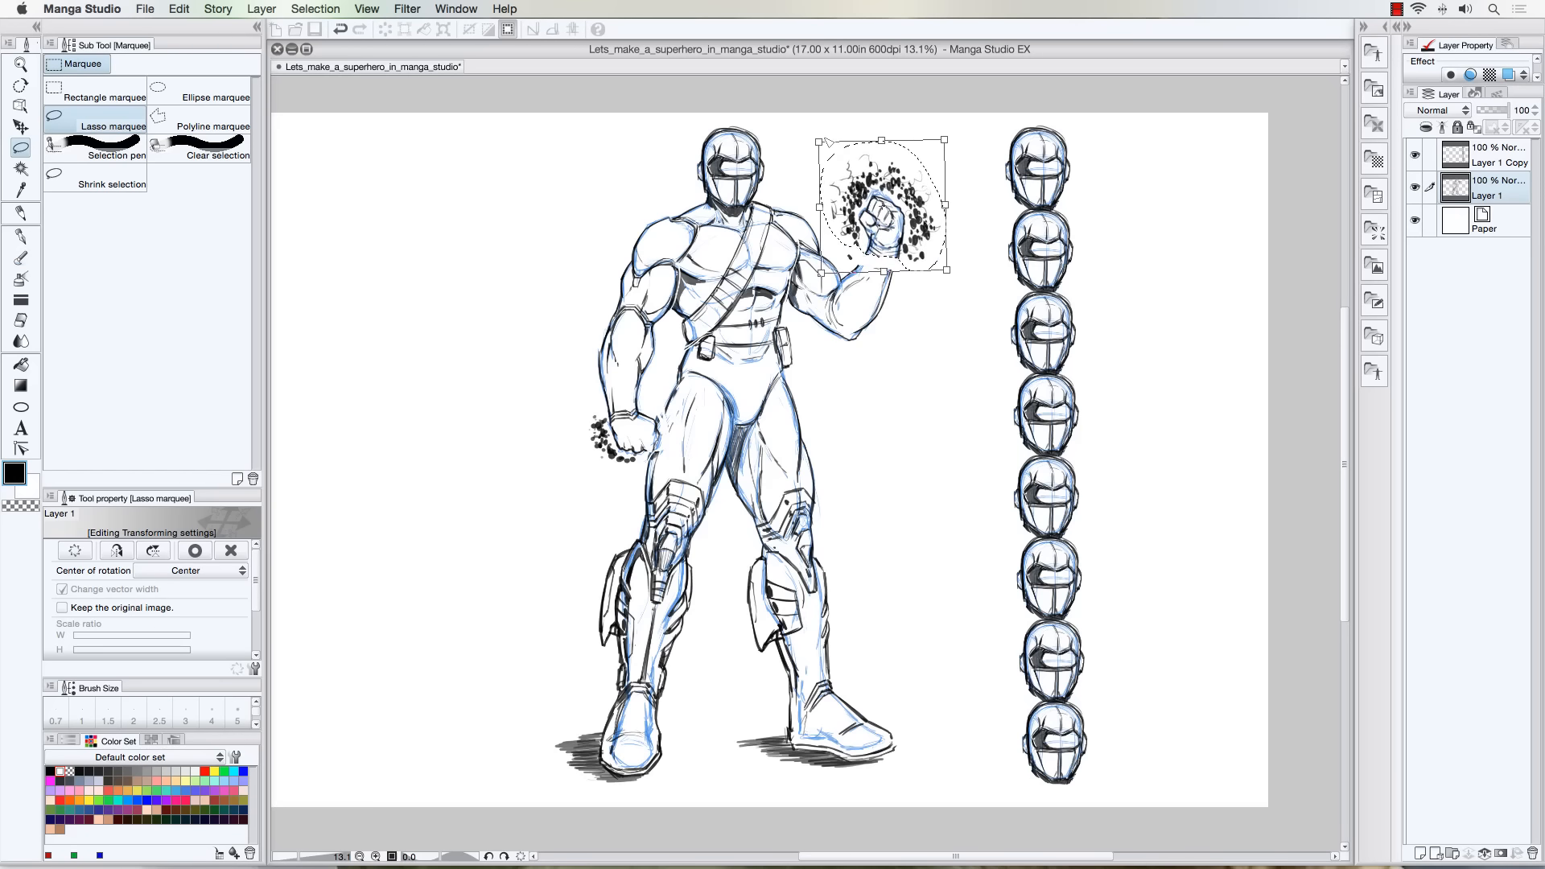
key(Return)
key(super+d)
Redraw the forearm outline below the raised fist and touch up the lines around the lowered forearm and fist with the Darker pencil
key(p)
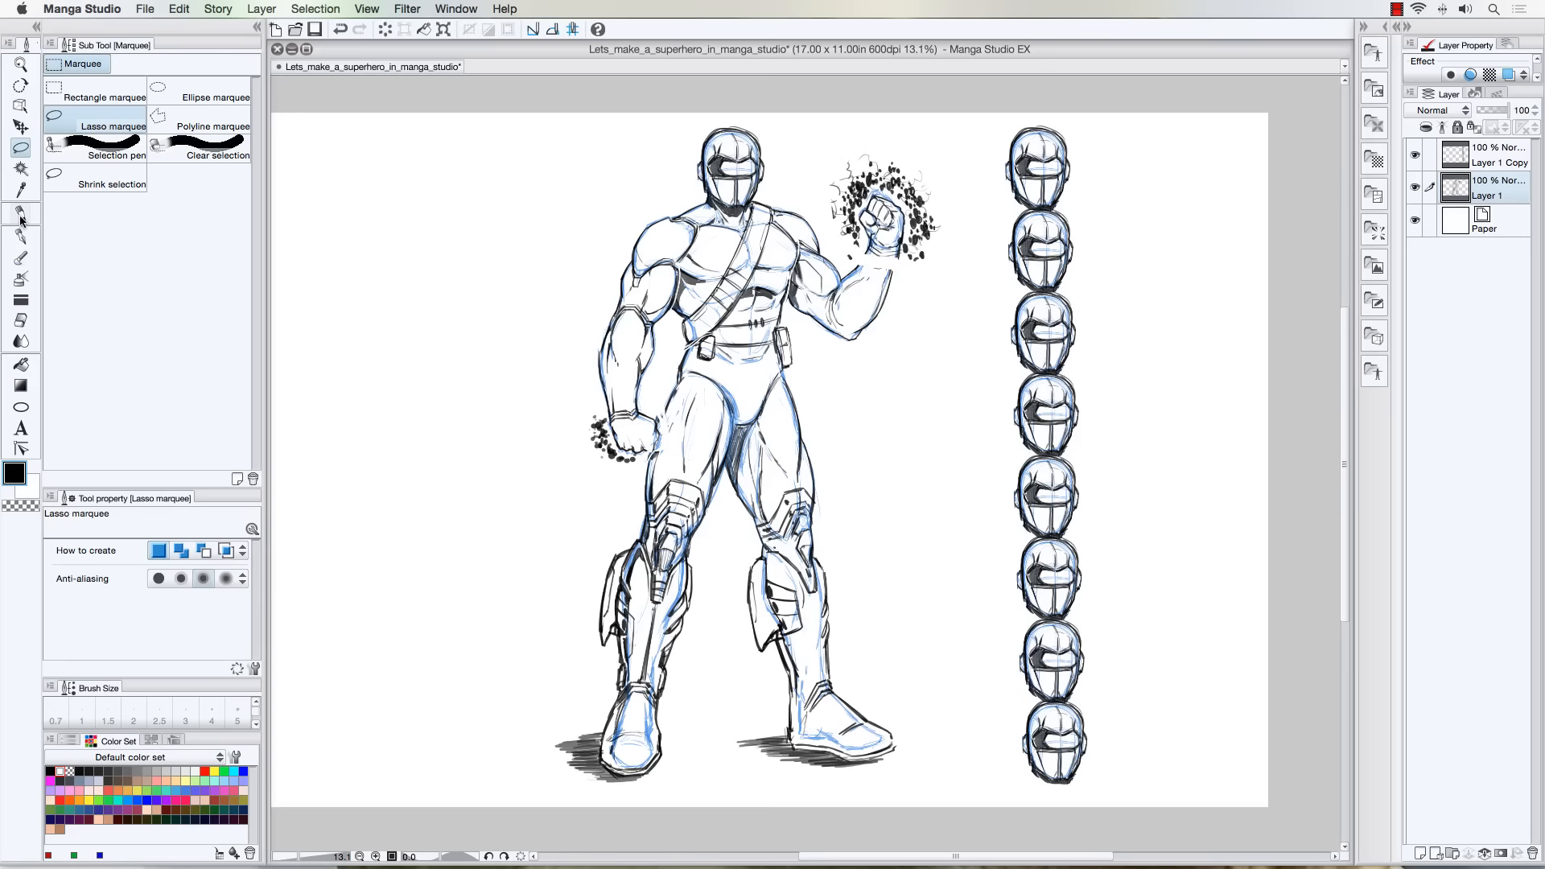
drag(897, 252, 882, 296)
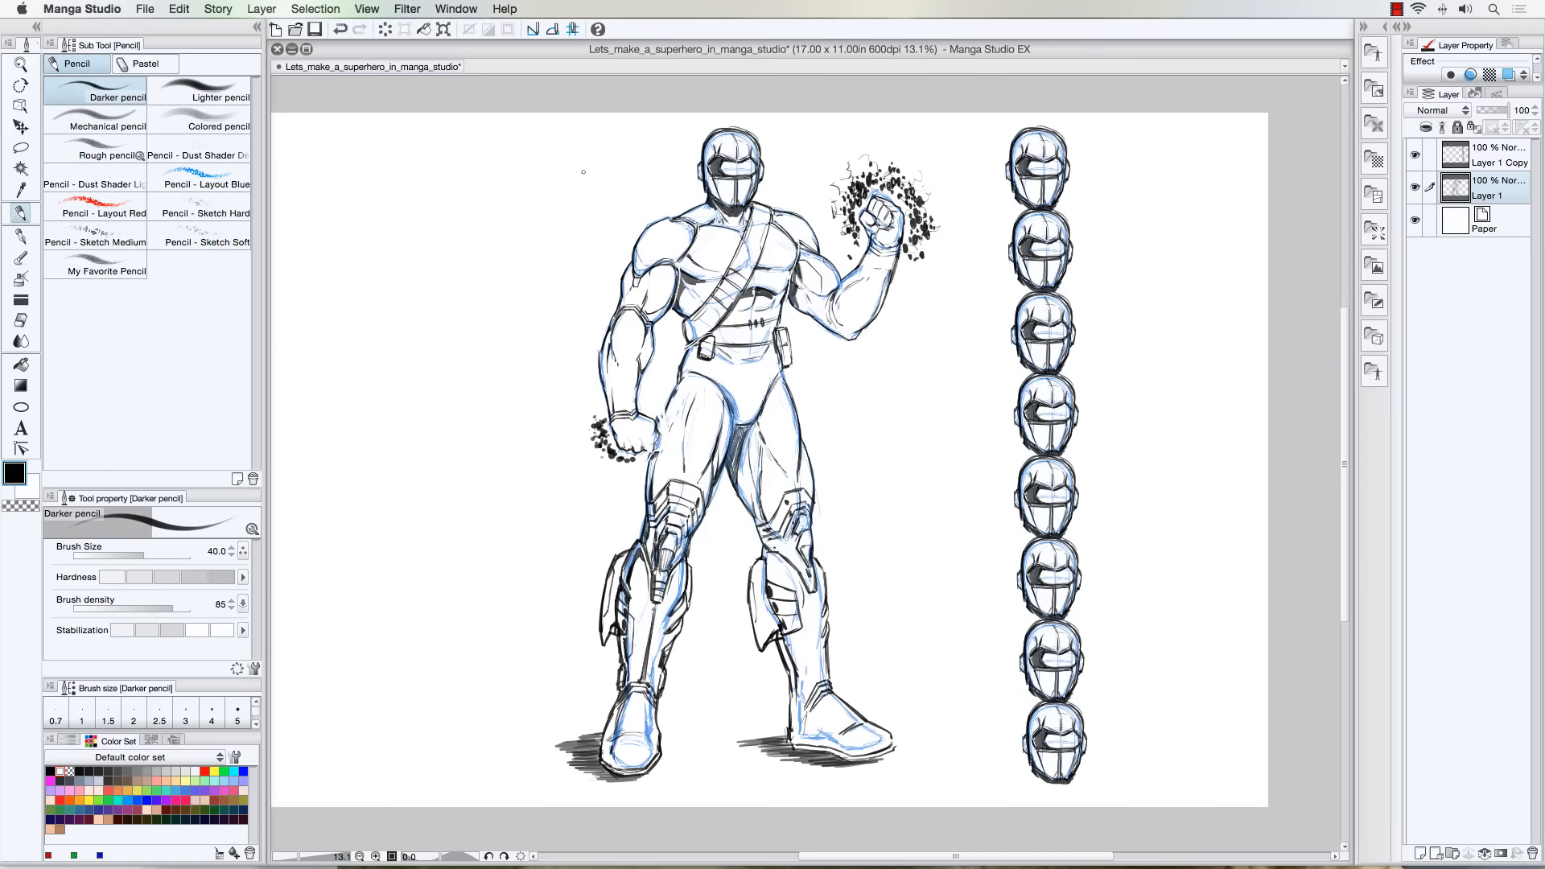
drag(665, 406, 656, 430)
drag(664, 418, 650, 465)
drag(605, 348, 600, 379)
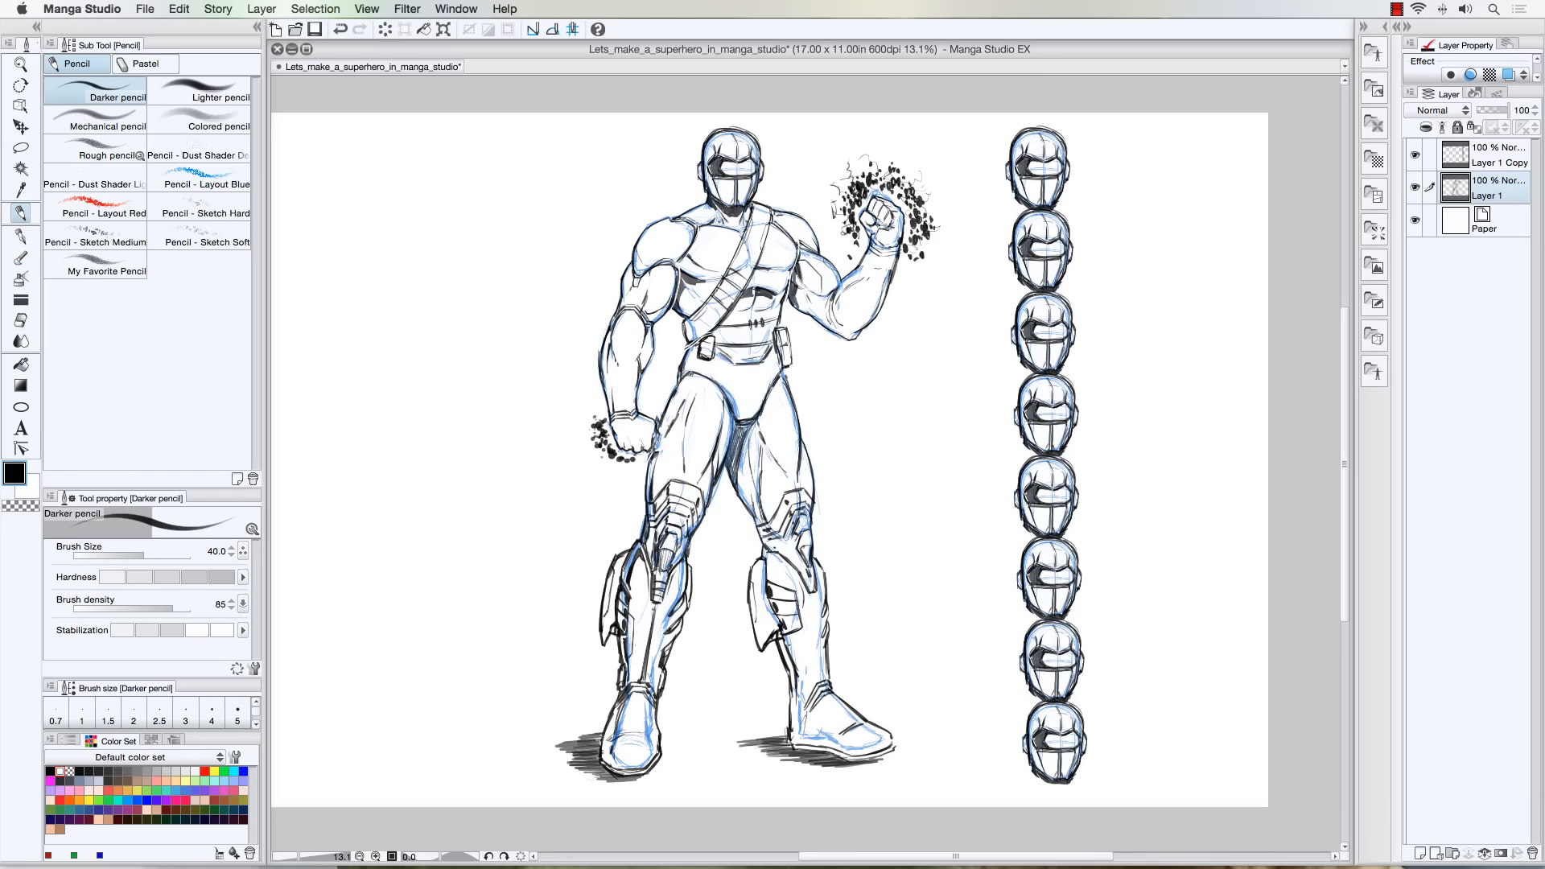
Reinforce the pencil outlines of the abdomen, both shoulders, and the raised forearm
mouse_move(752, 332)
mouse_down()
mouse_move(742, 282)
mouse_move(763, 340)
mouse_move(745, 294)
mouse_move(722, 332)
mouse_up()
mouse_move(670, 216)
mouse_down()
mouse_move(682, 223)
mouse_move(633, 253)
mouse_up()
mouse_move(777, 211)
mouse_down()
mouse_move(800, 214)
mouse_move(842, 277)
mouse_up()
drag(861, 330, 897, 253)
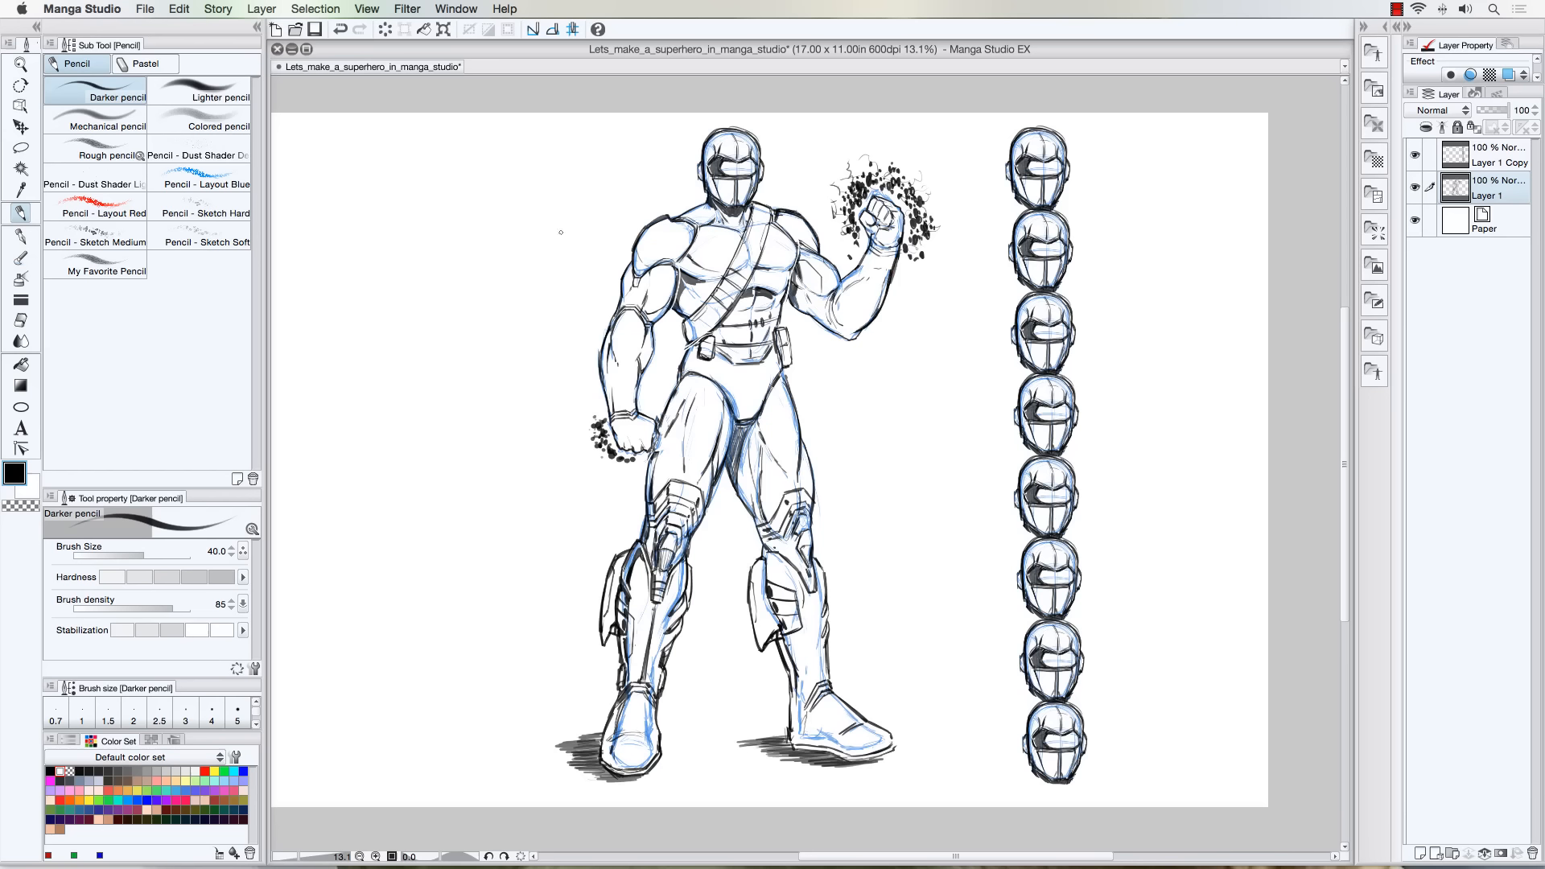
Darken the upper thigh line beside the lowered fist and add more energy specks around that fist
drag(676, 390, 662, 420)
click(652, 407)
click(655, 405)
click(599, 418)
click(623, 466)
Strengthen the outlines and details of both boots around the ankles and along the forward foot
mouse_move(808, 703)
mouse_down()
mouse_move(795, 718)
mouse_move(801, 706)
mouse_up()
drag(659, 694, 654, 712)
drag(792, 694, 798, 709)
drag(620, 686, 614, 702)
mouse_move(793, 670)
mouse_down()
mouse_move(819, 730)
mouse_move(853, 751)
mouse_up()
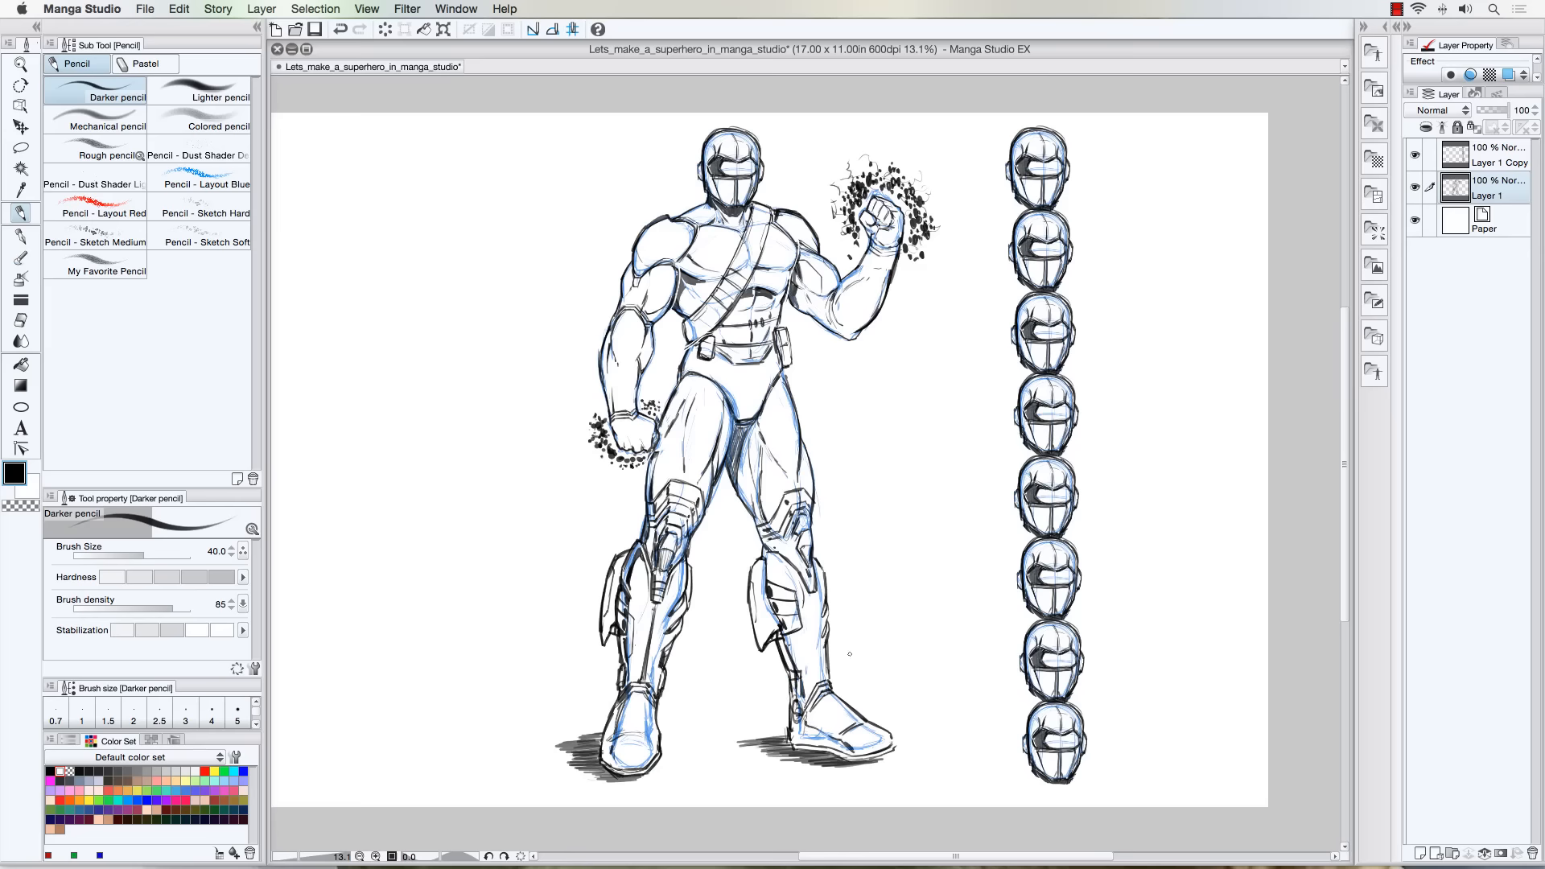
Add muscle contour lines to the shoulder and chest at brush size 20, and hatch the arch below the sternum
scroll(761, 150, up, 5)
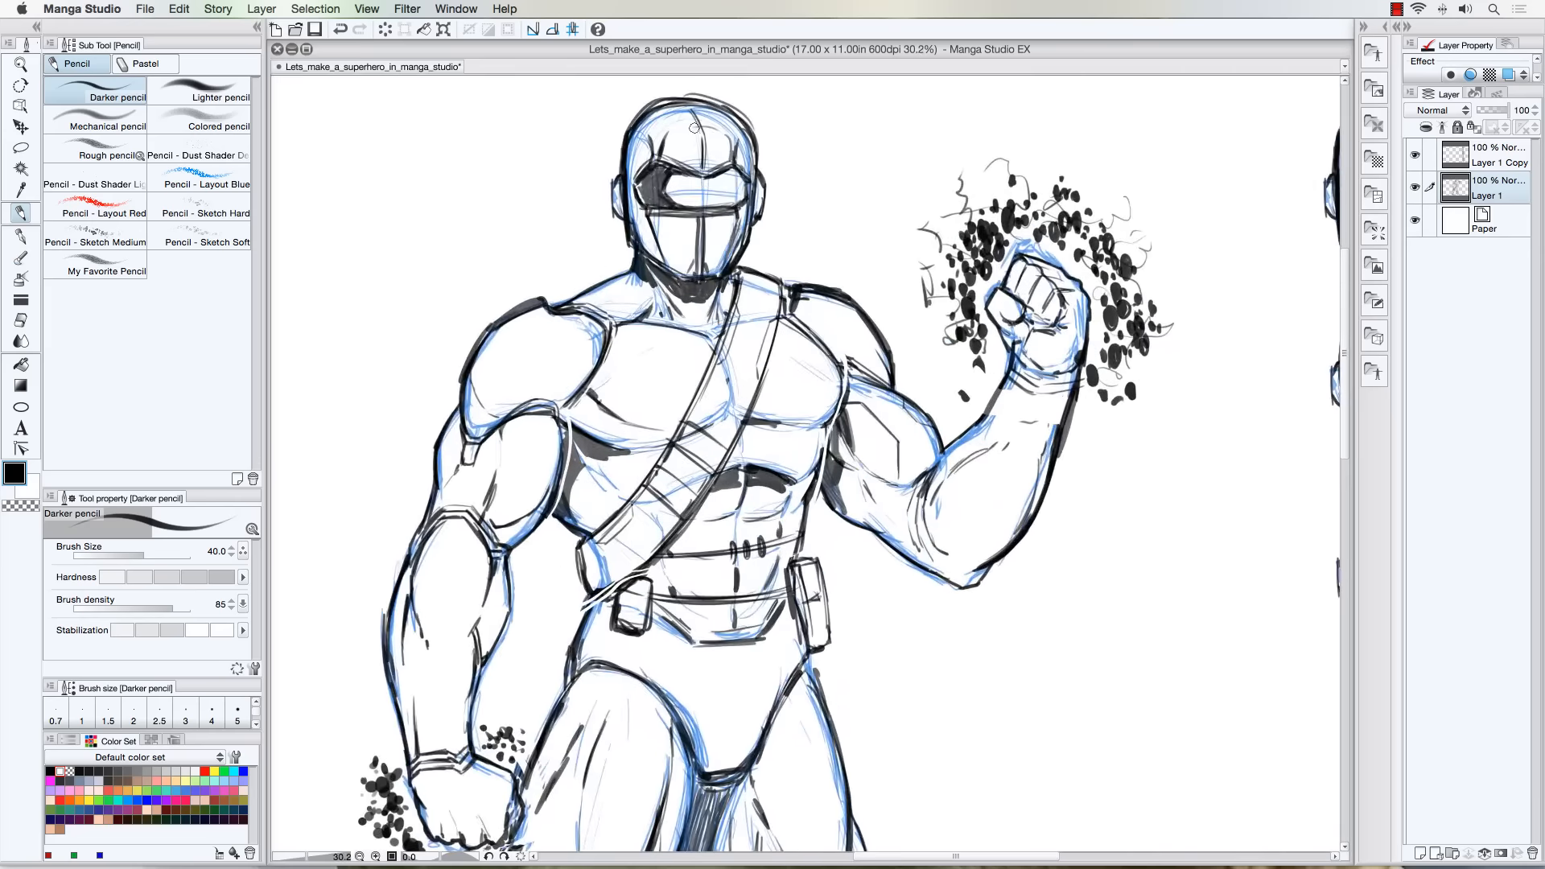
drag(416, 358, 489, 388)
scroll(436, 367, down, 2)
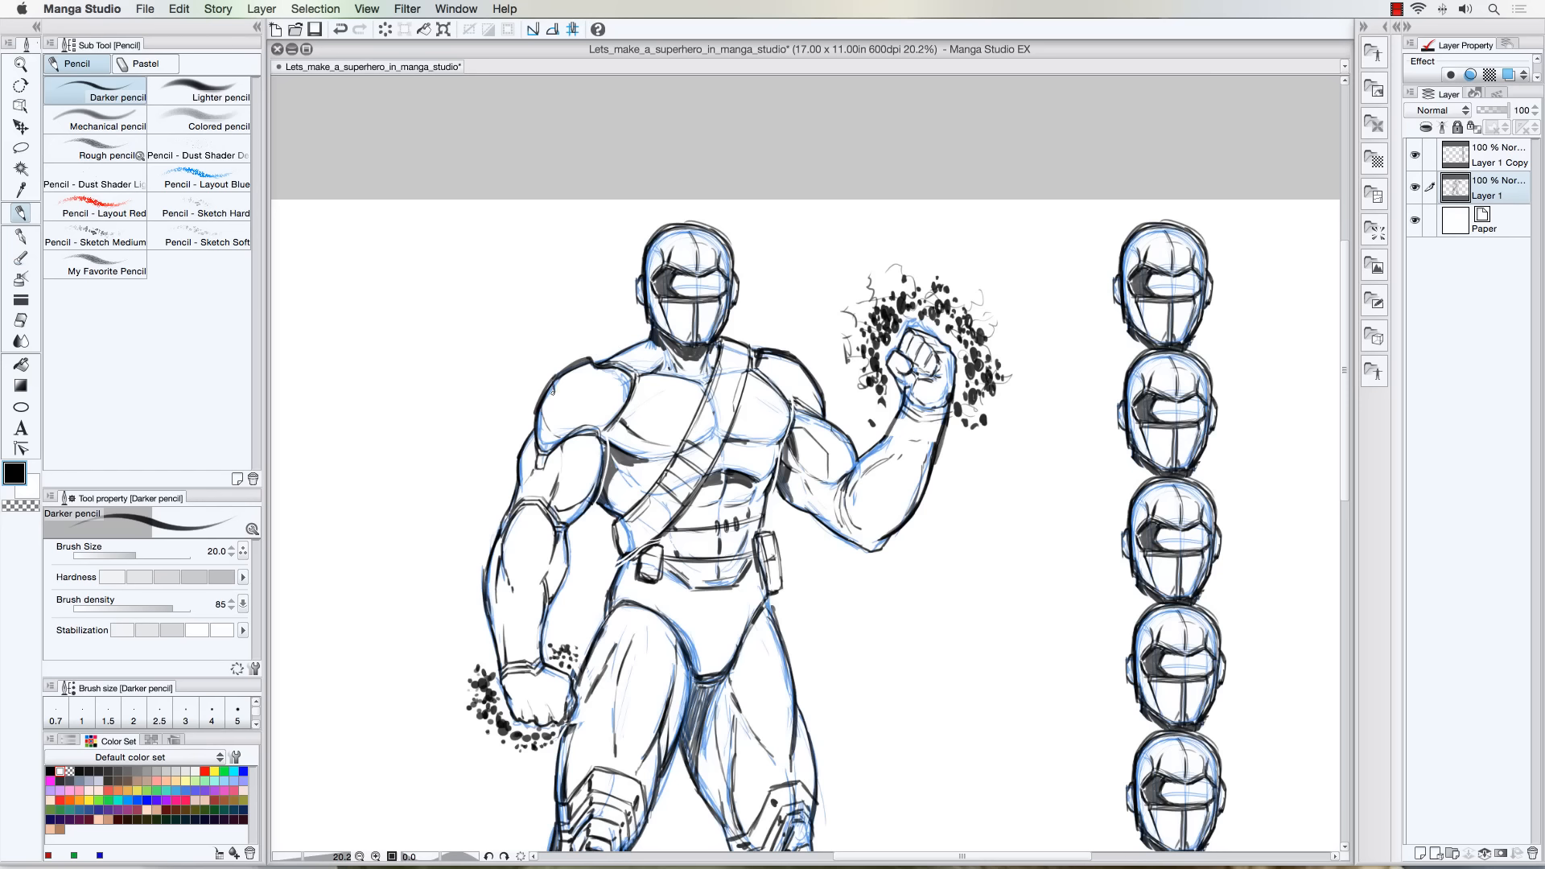
mouse_move(617, 395)
mouse_down()
mouse_move(618, 429)
mouse_move(664, 451)
mouse_move(734, 424)
mouse_move(776, 439)
mouse_up()
key(bracketright)
mouse_move(706, 480)
mouse_down()
mouse_move(797, 471)
mouse_move(873, 542)
mouse_move(837, 515)
mouse_move(833, 487)
mouse_move(833, 520)
mouse_move(870, 541)
mouse_up()
Set the brush size to 30 and add muscle contour lines along the hip and both thighs
key([)
key(])
key([)
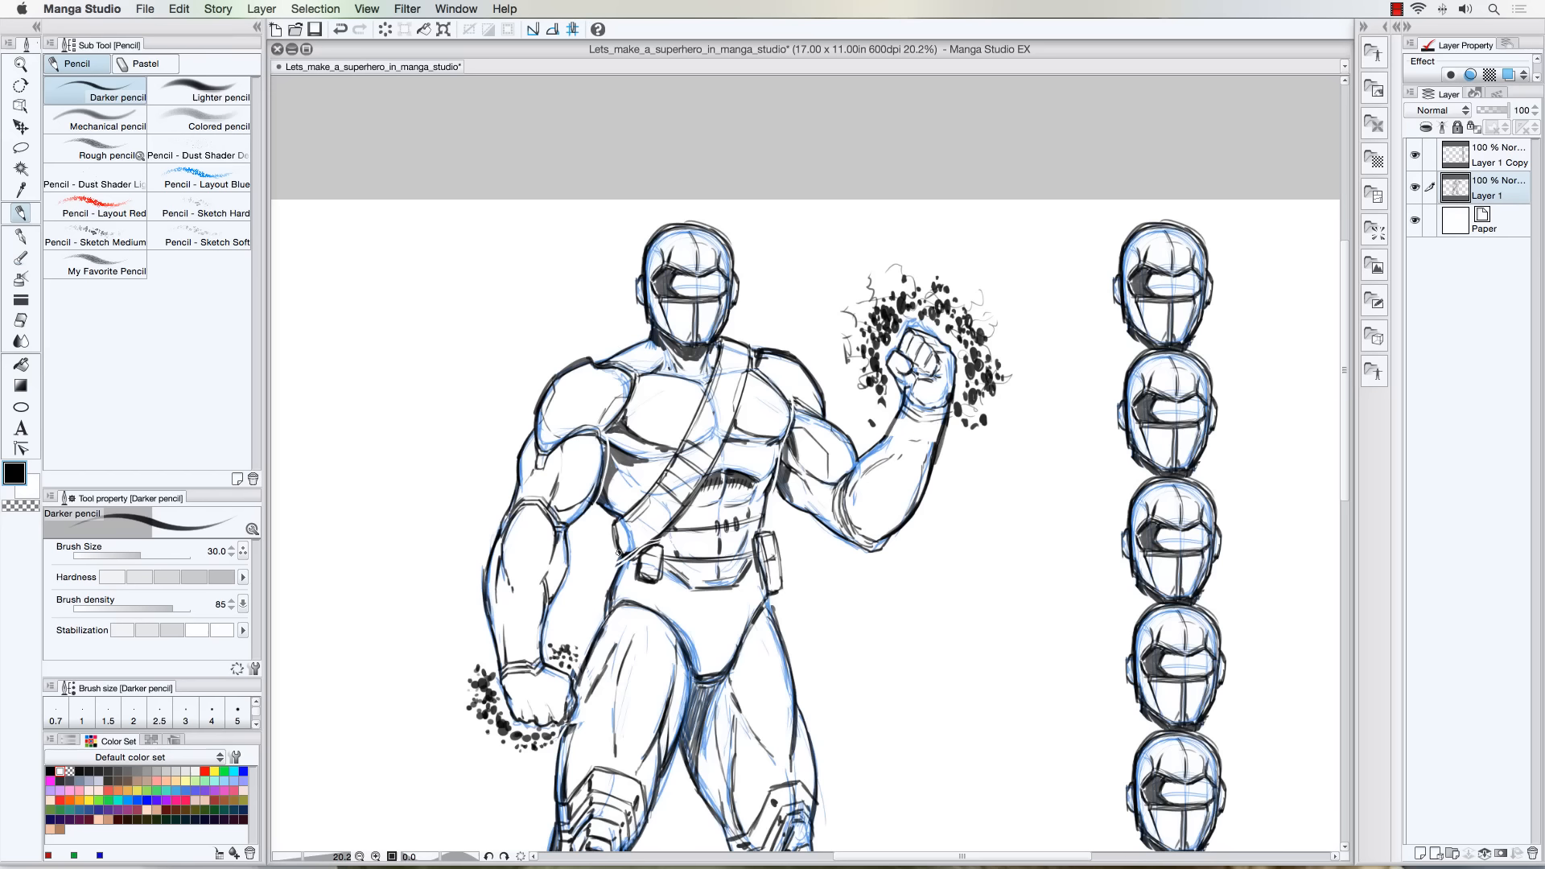
mouse_move(635, 556)
mouse_down()
mouse_move(609, 609)
mouse_move(657, 618)
mouse_move(692, 656)
mouse_move(673, 697)
mouse_up()
drag(673, 644, 676, 682)
drag(738, 710, 777, 761)
drag(738, 651, 750, 626)
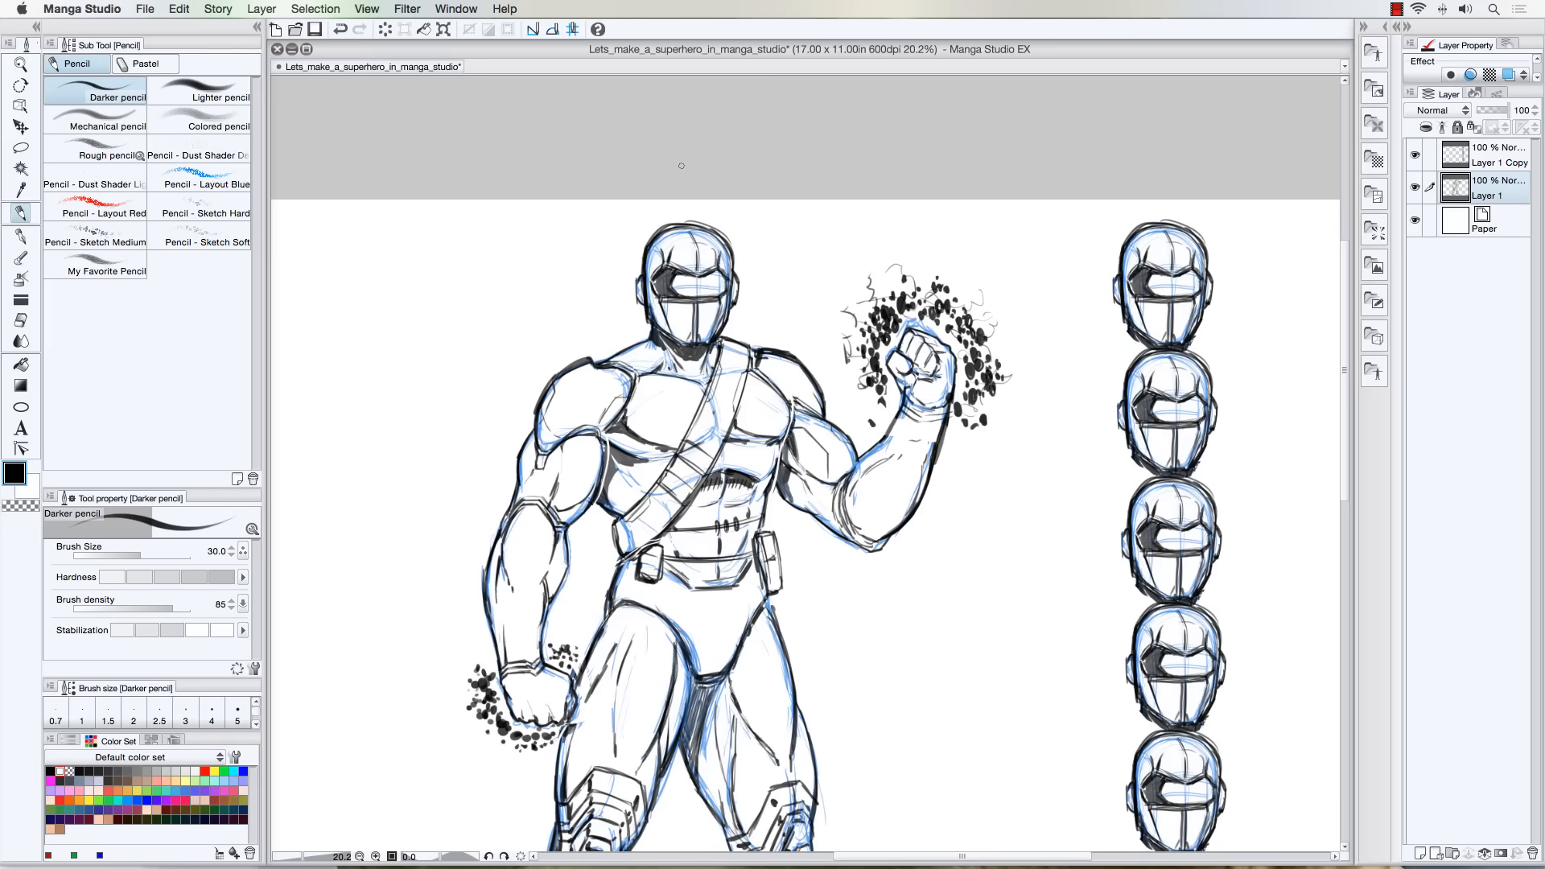
Undo the last stroke, reduce the brush to size 20 and then 17, and draw short panel marks on the helmet's crown
scroll(681, 166, up, 2)
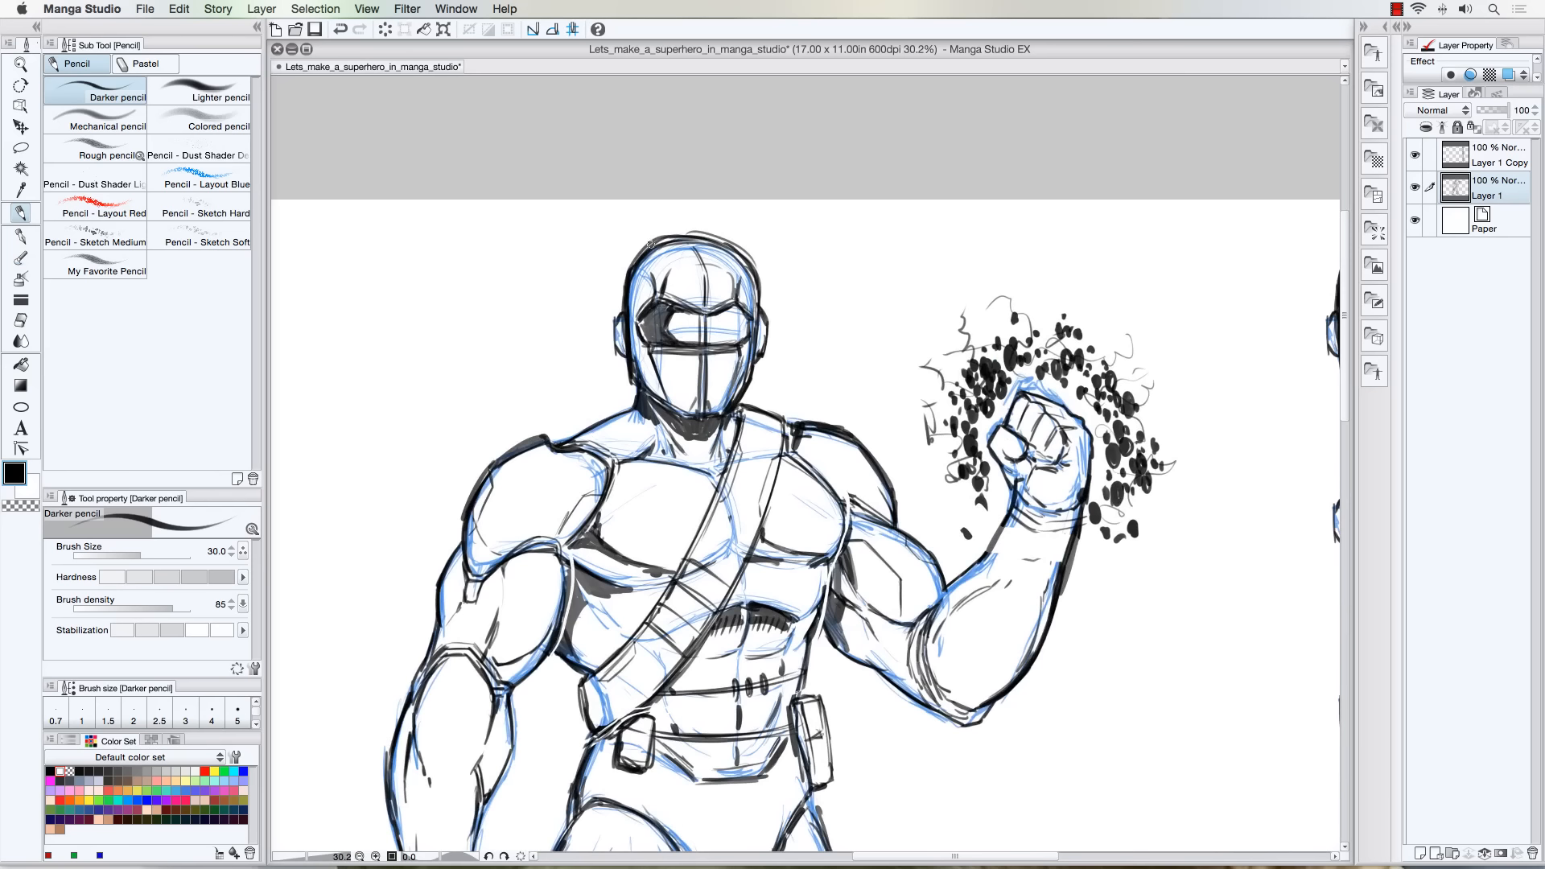
key(super+z)
key(bracketleft)
key(bracketleft)
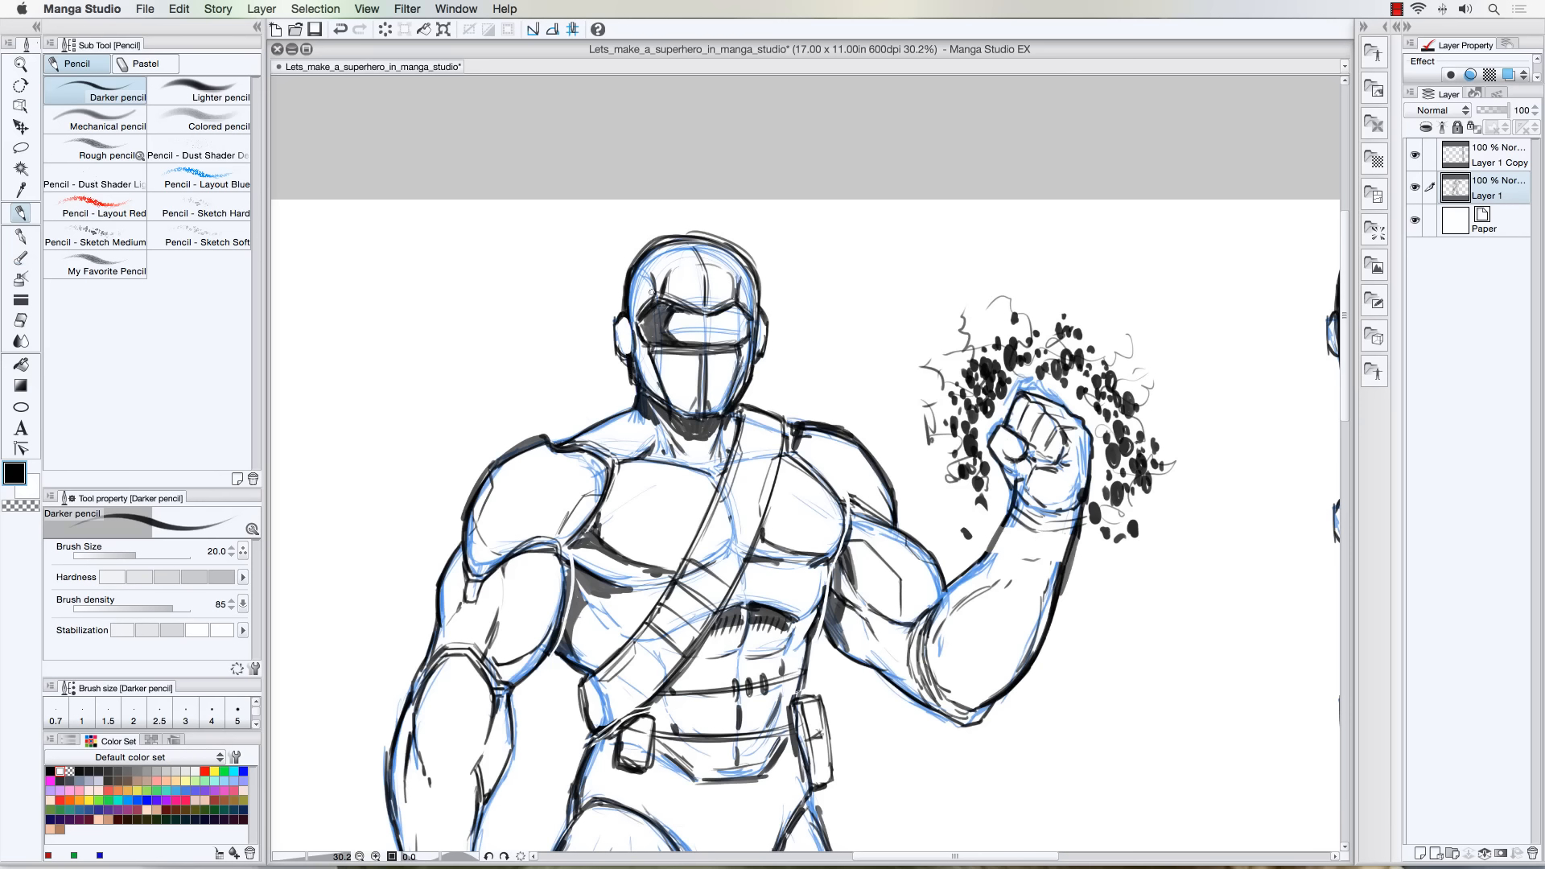
mouse_move(660, 293)
mouse_down()
mouse_move(708, 304)
mouse_move(632, 353)
mouse_up()
key(bracketleft)
mouse_move(674, 238)
mouse_down()
mouse_move(709, 232)
mouse_move(679, 232)
mouse_move(702, 232)
mouse_move(681, 240)
mouse_move(698, 264)
mouse_move(708, 256)
mouse_move(696, 262)
mouse_move(687, 242)
mouse_move(697, 261)
mouse_move(745, 256)
mouse_move(732, 273)
mouse_move(724, 241)
mouse_move(641, 259)
mouse_up()
Draw angular plates along both sides of the helmet's jaw and finish the raised tabs on its crown at brush size 17
key(bracketleft)
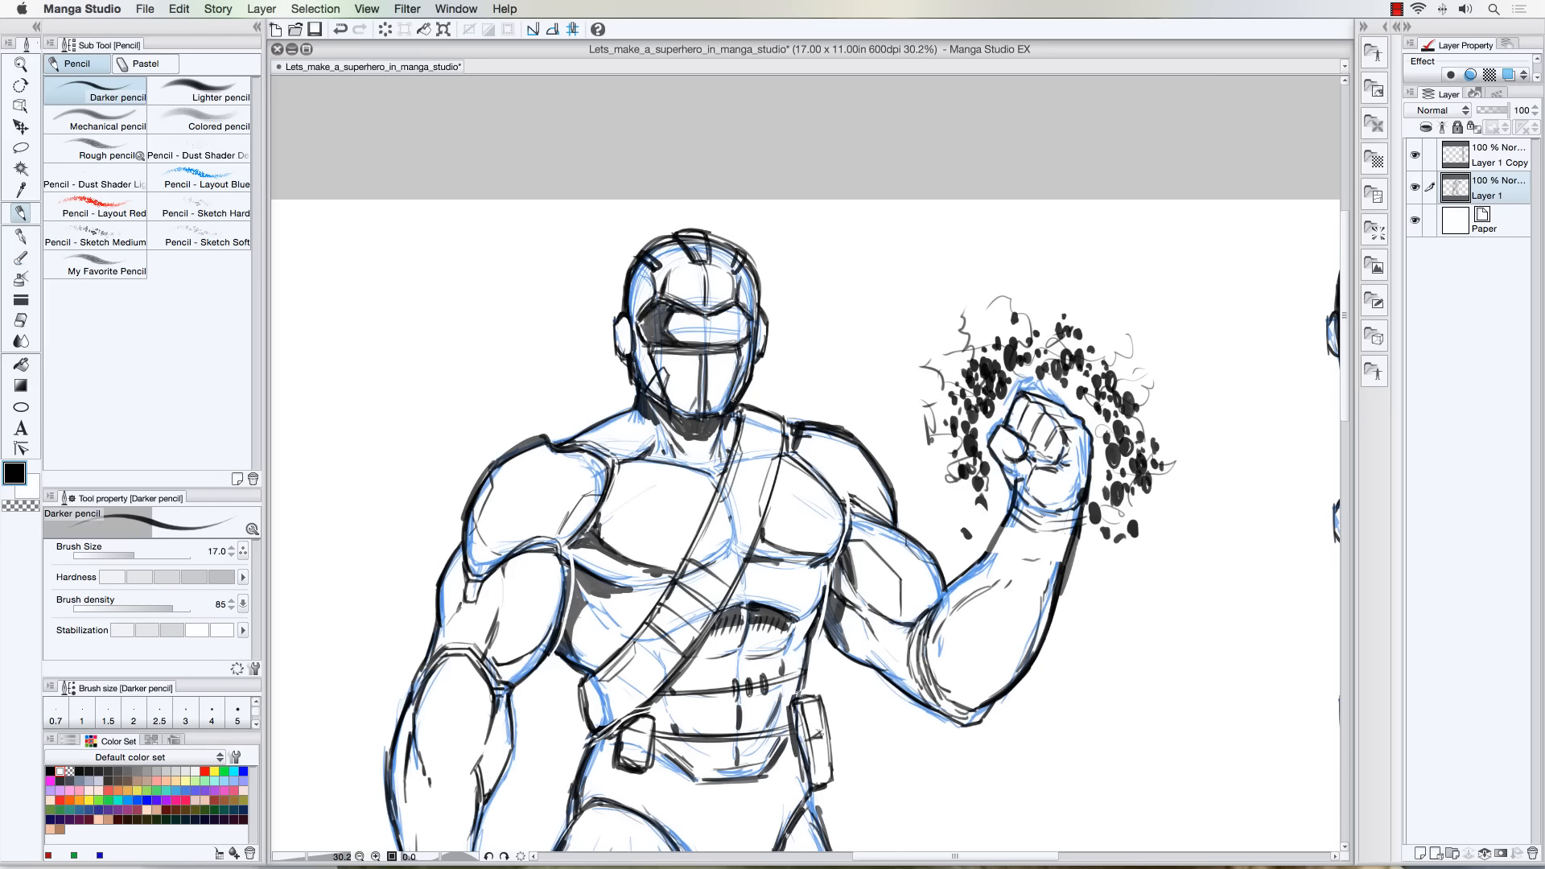
mouse_move(733, 402)
mouse_down()
mouse_move(730, 363)
mouse_move(741, 402)
mouse_up()
mouse_move(640, 388)
mouse_down()
mouse_move(654, 405)
mouse_move(663, 373)
mouse_move(745, 395)
mouse_up()
mouse_move(644, 259)
mouse_down()
mouse_move(690, 237)
mouse_move(700, 255)
mouse_move(731, 255)
mouse_move(694, 258)
mouse_up()
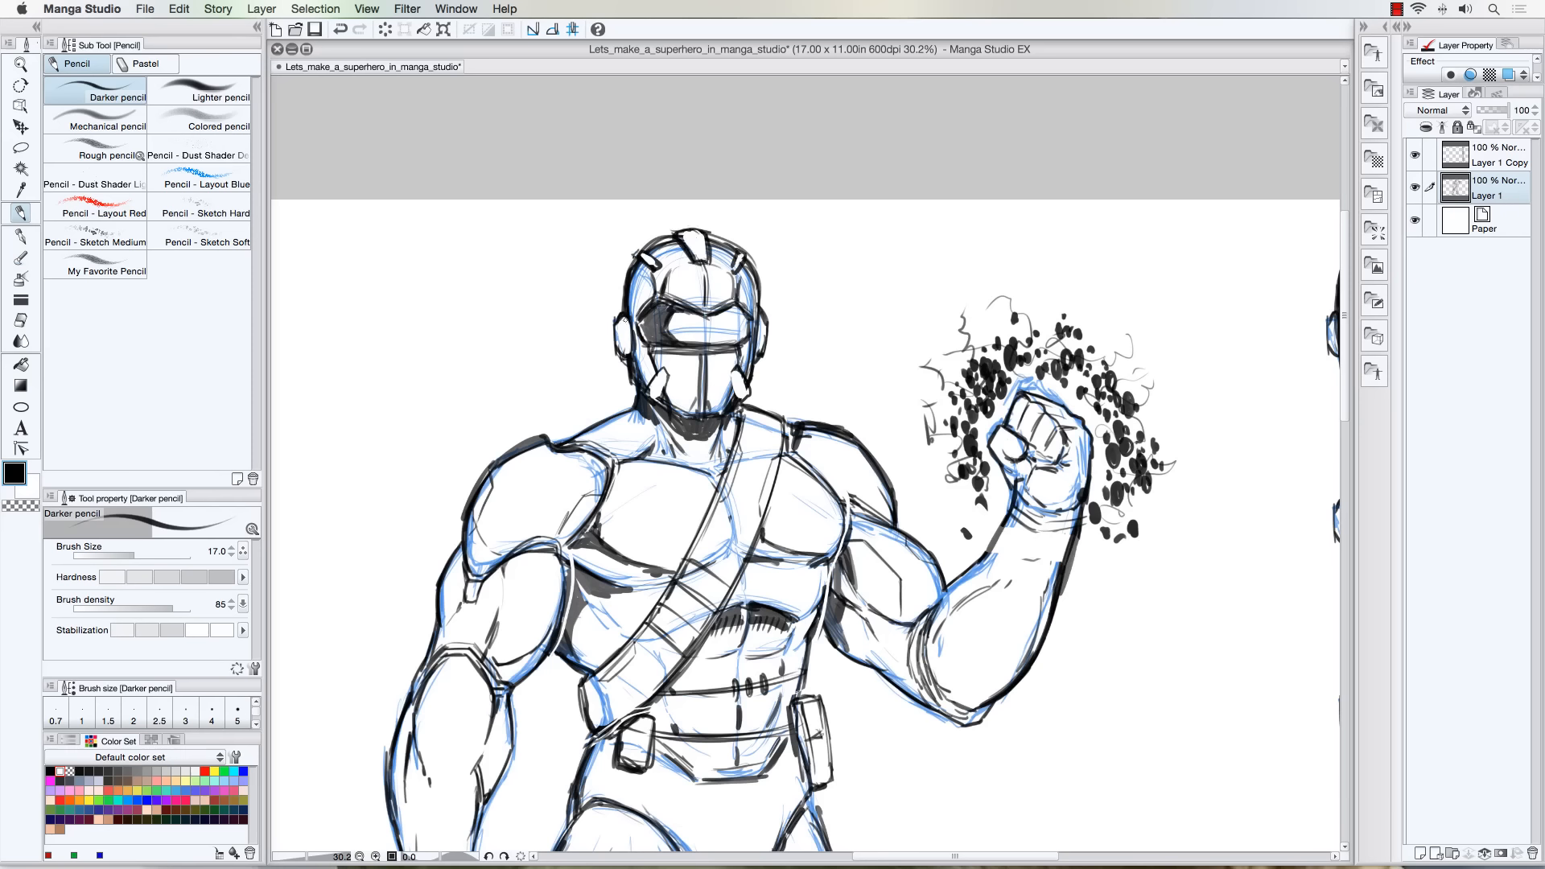
Detail the helmet's ear pieces, visor edge, and shaded eye area, and shape a pointed guard over the nose
drag(629, 344, 624, 356)
drag(766, 314, 763, 327)
drag(679, 314, 646, 382)
key(])
drag(654, 288, 640, 305)
key([)
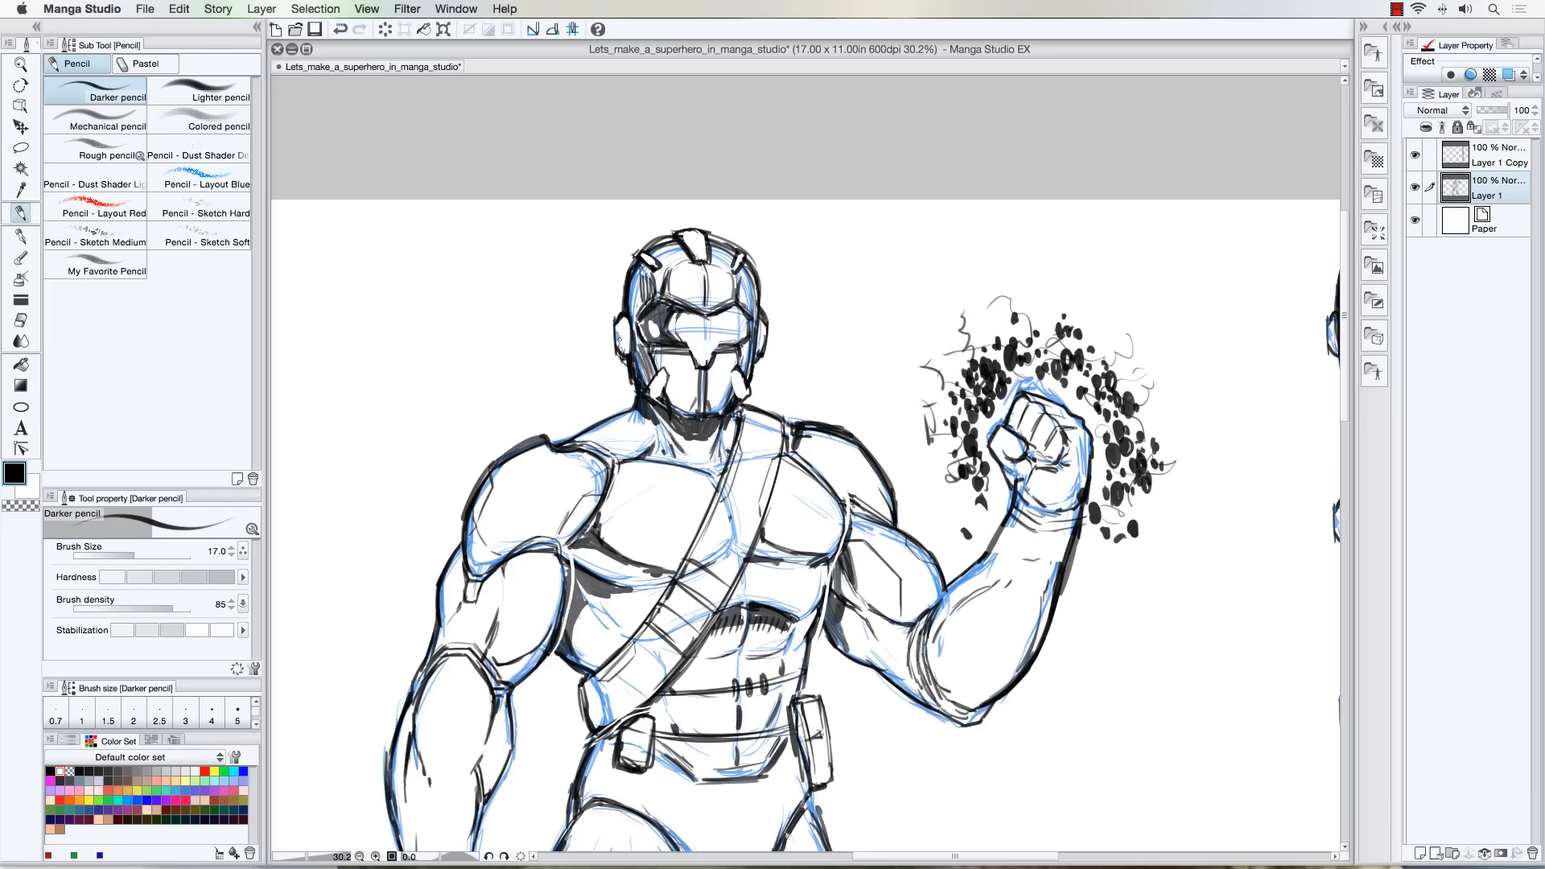
drag(619, 343, 619, 333)
scroll(601, 255, down, 2)
scroll(600, 255, down, 1)
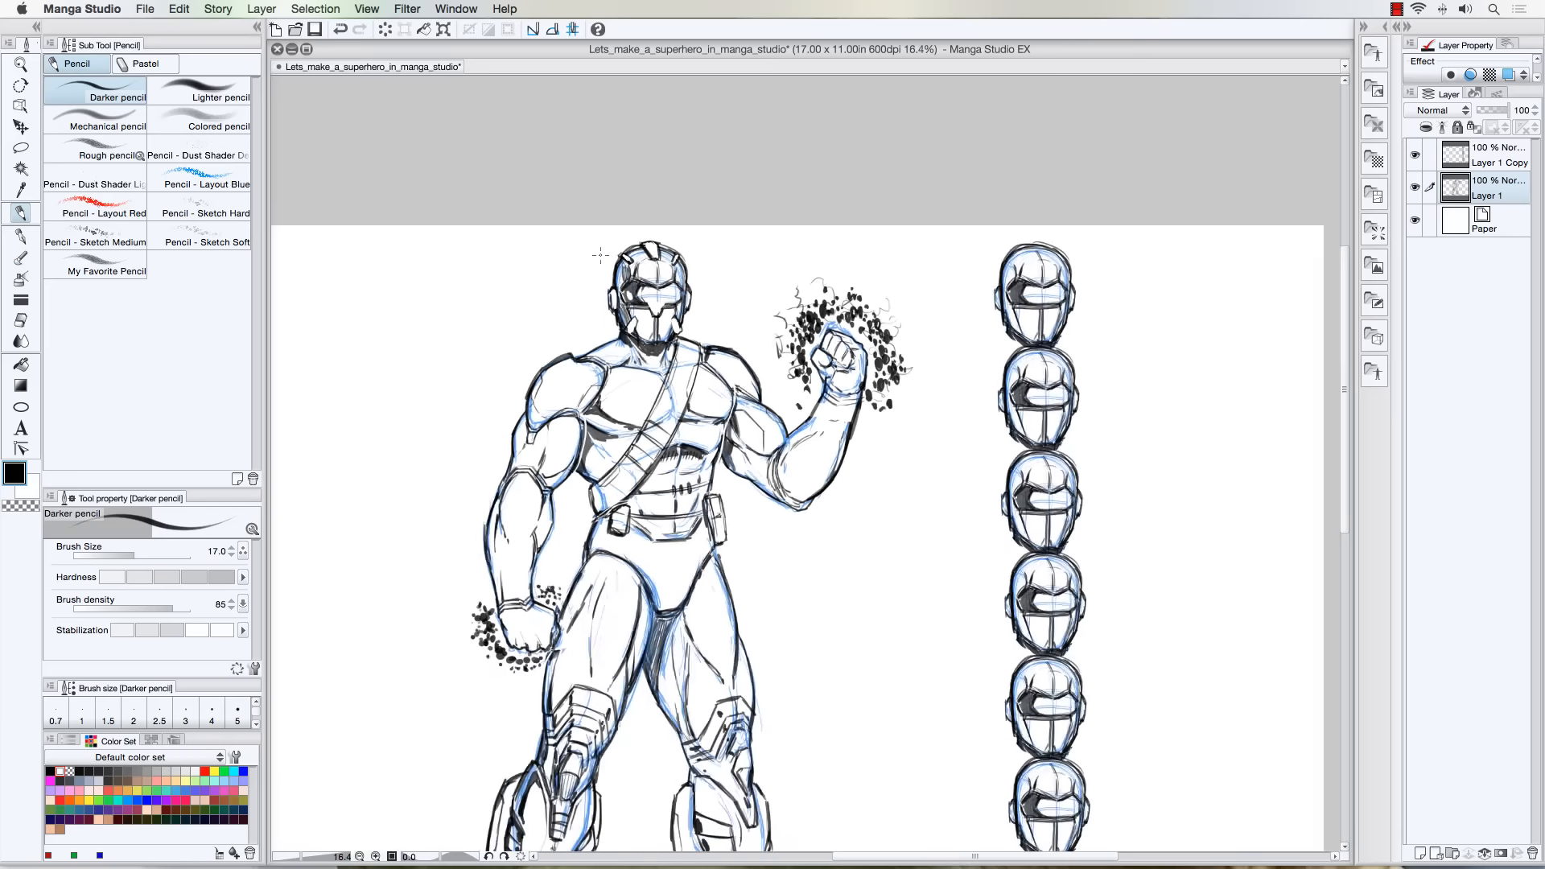
scroll(469, 428, down, 3)
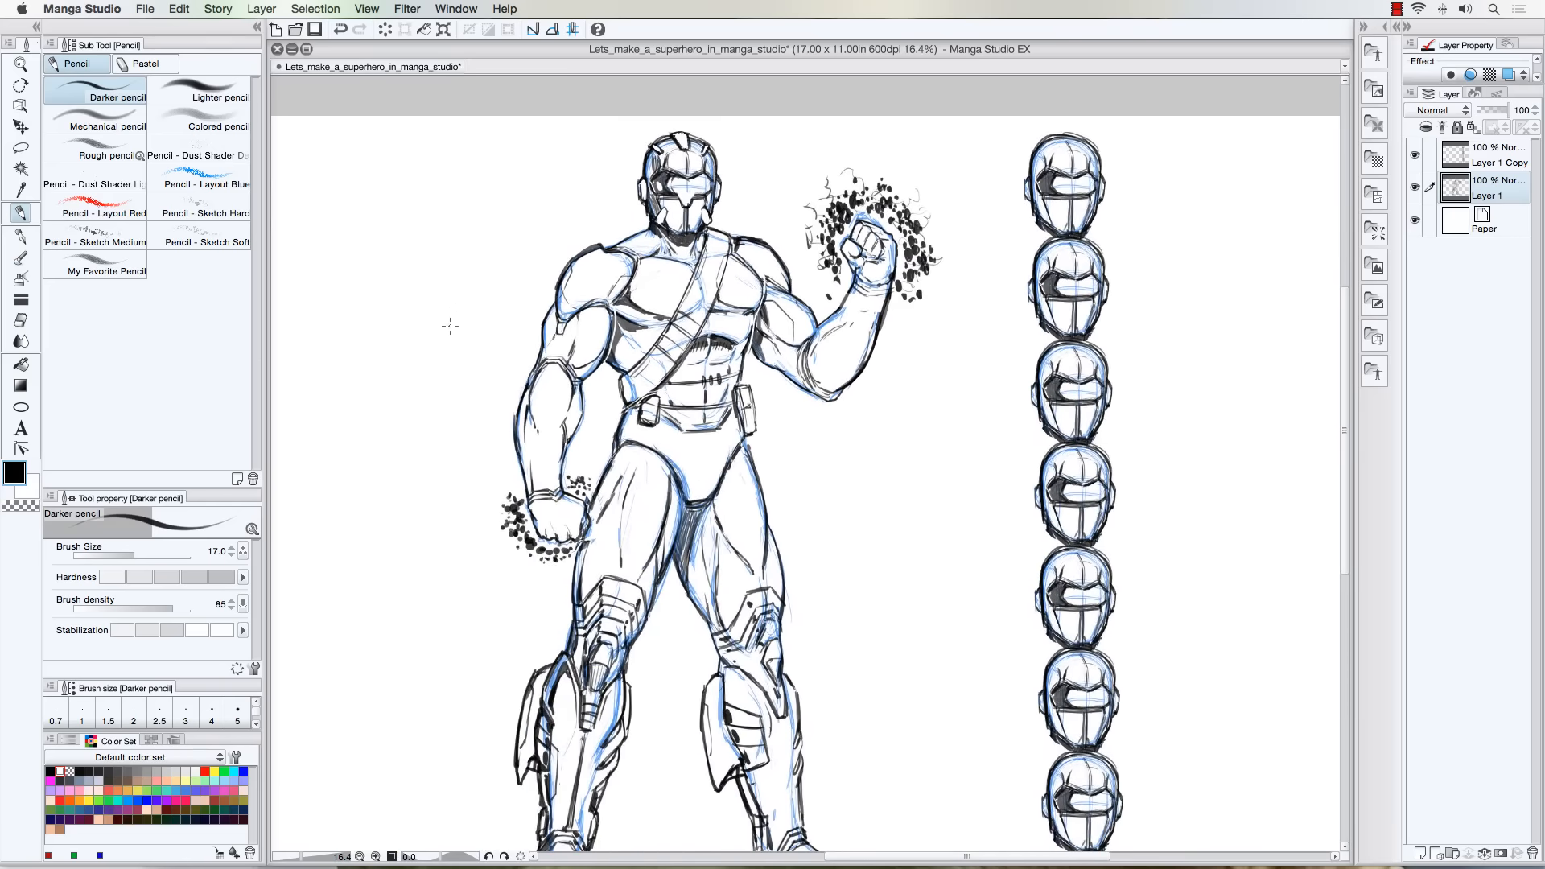
scroll(463, 354, down, 1)
scroll(476, 378, down, 2)
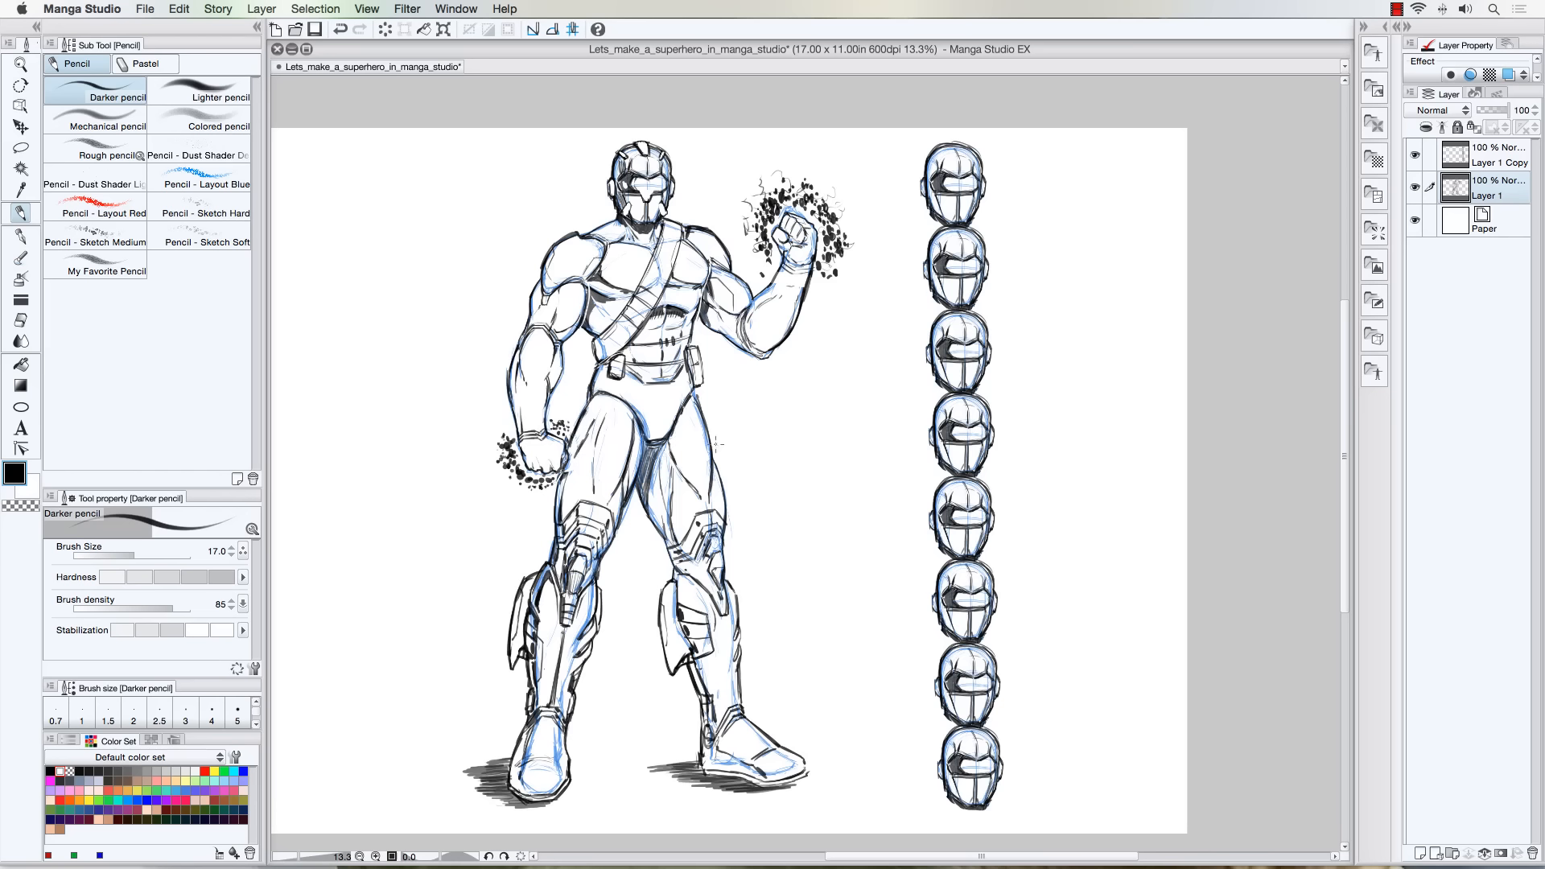
scroll(717, 443, up, 1)
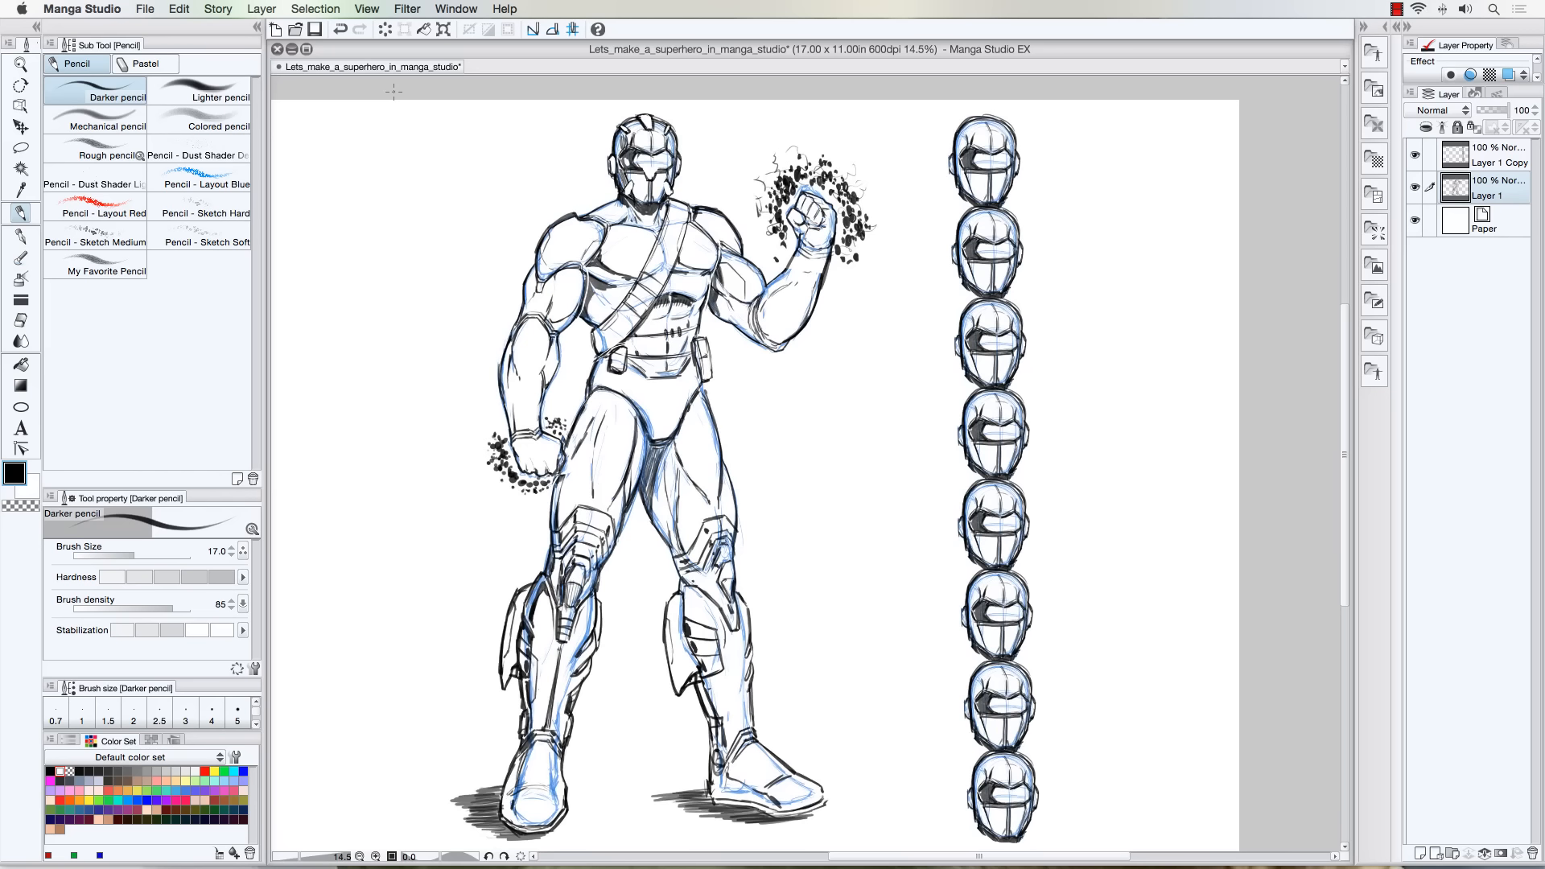